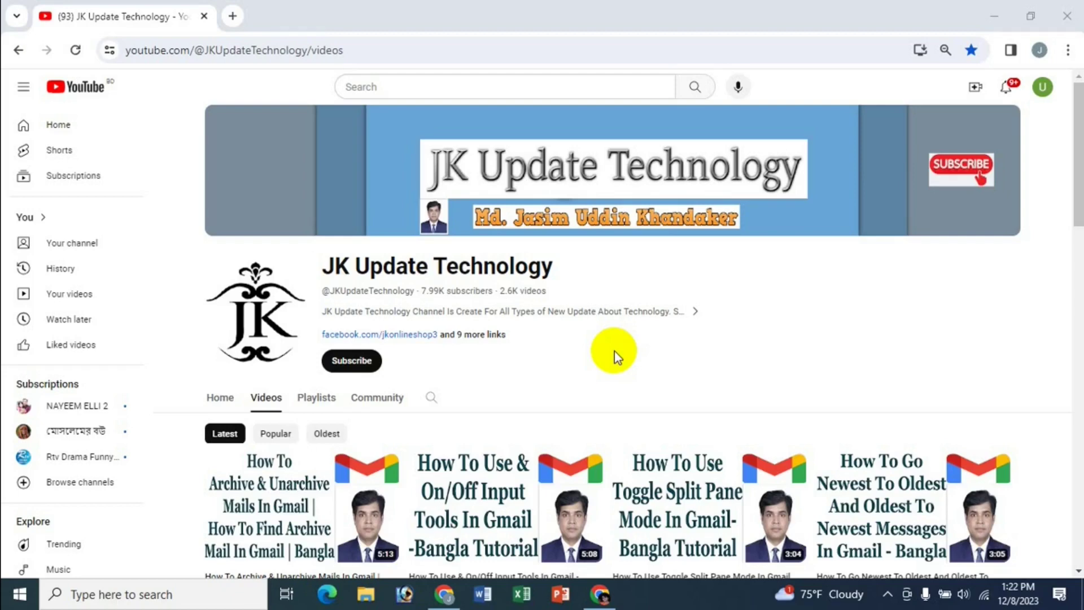
Open the Gmail inbox in a new browser tab and look through the Primary messages
click(230, 16)
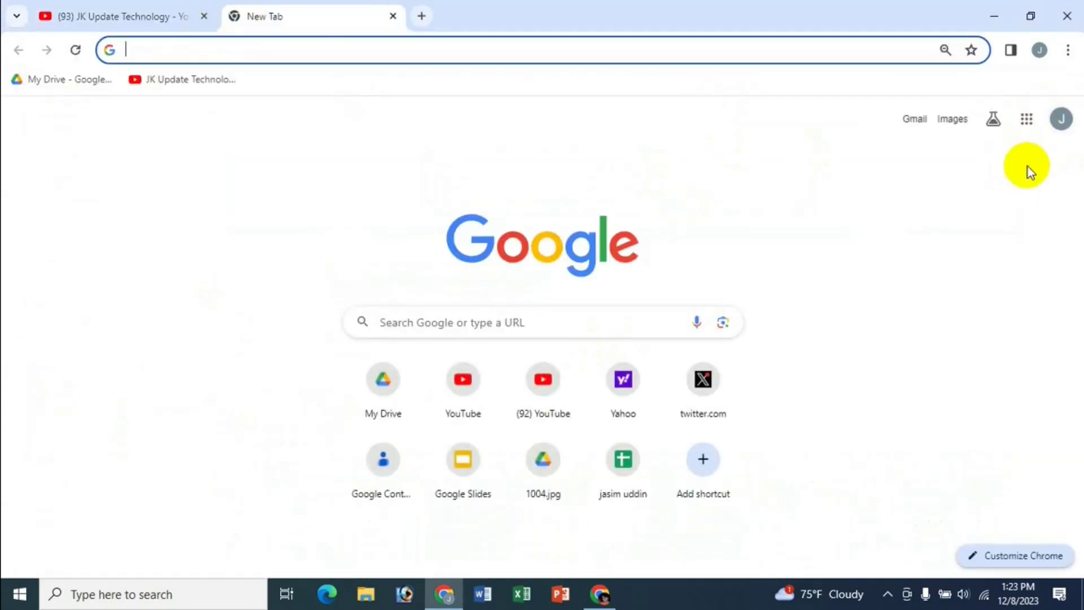
click(1026, 119)
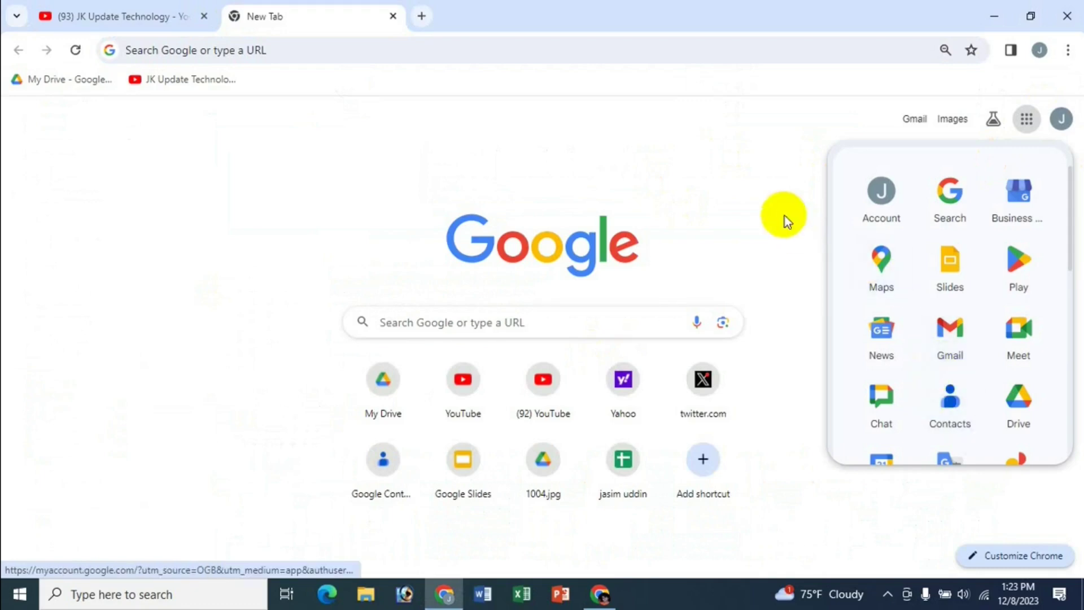
click(915, 120)
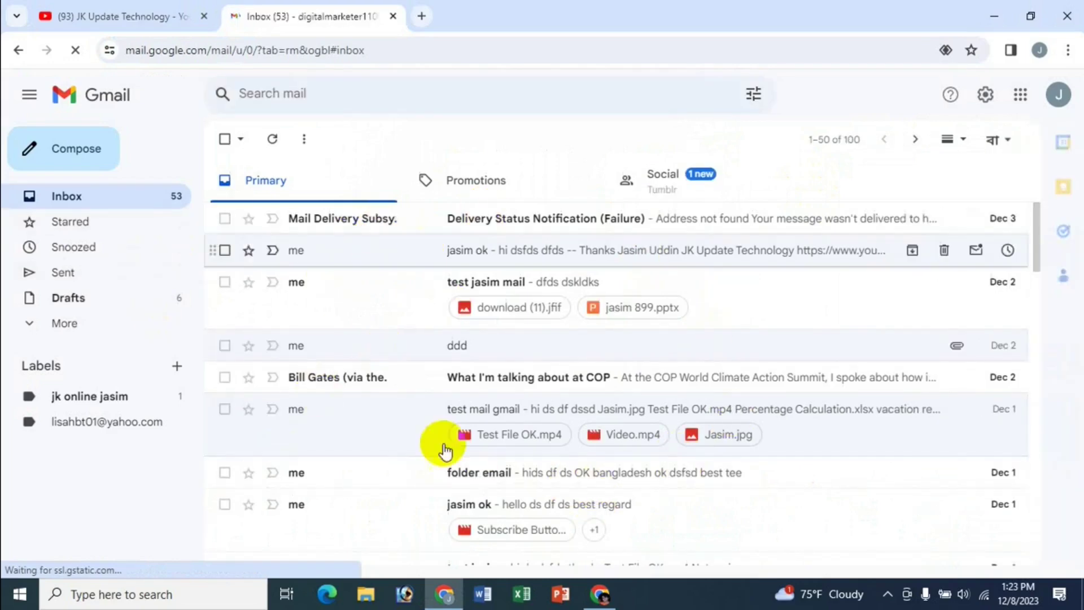
scroll(613, 460, down, 4)
scroll(612, 424, up, 5)
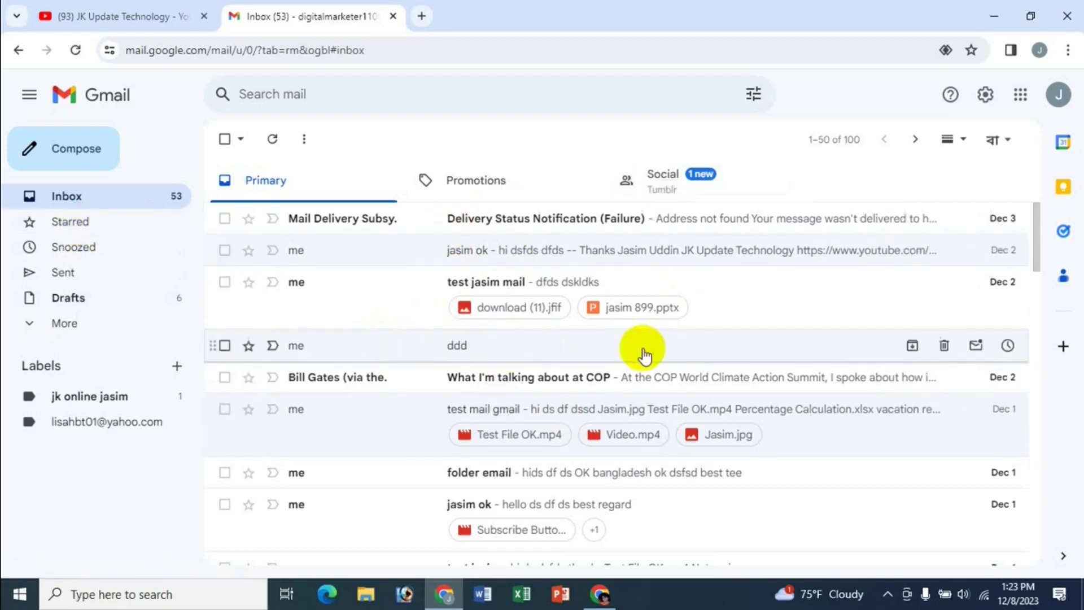
Star the message with the download (11).jfif attachment and the "What I'm talking about at COP" message, and check them in the Starred list
click(248, 282)
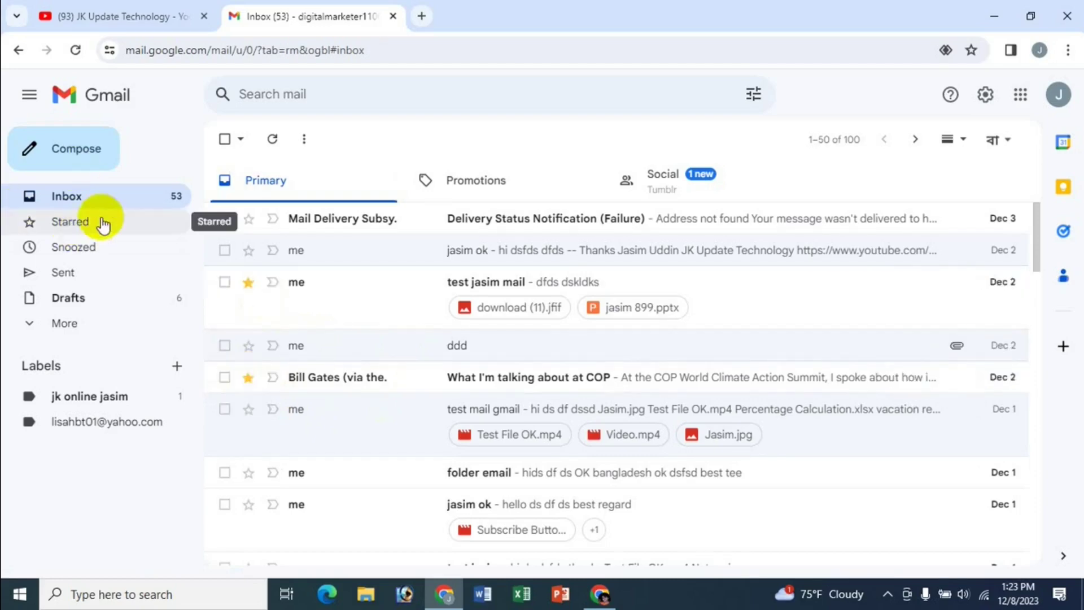
click(82, 228)
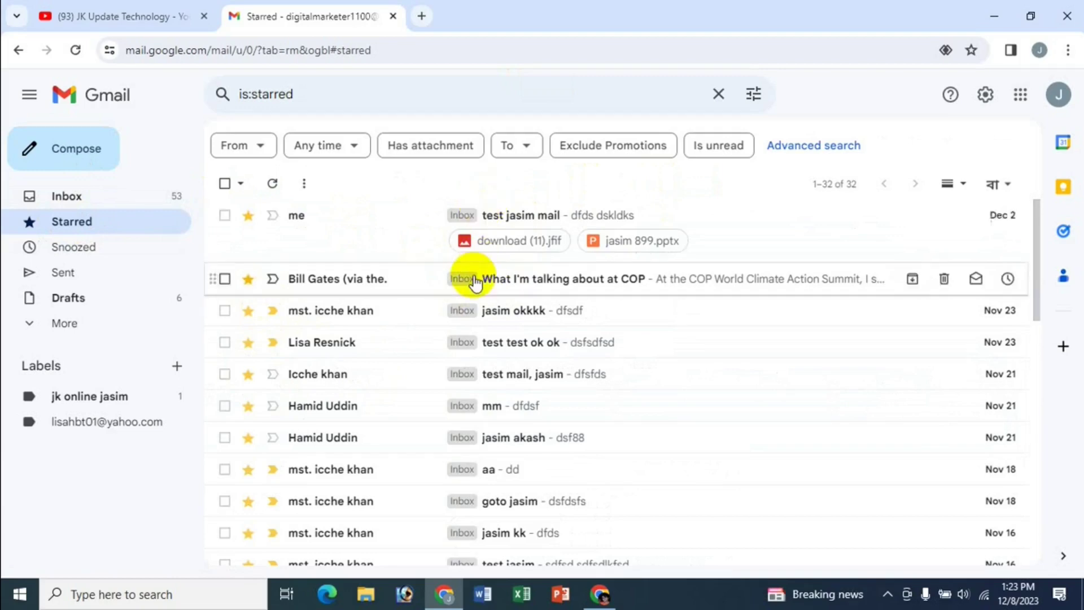
click(65, 194)
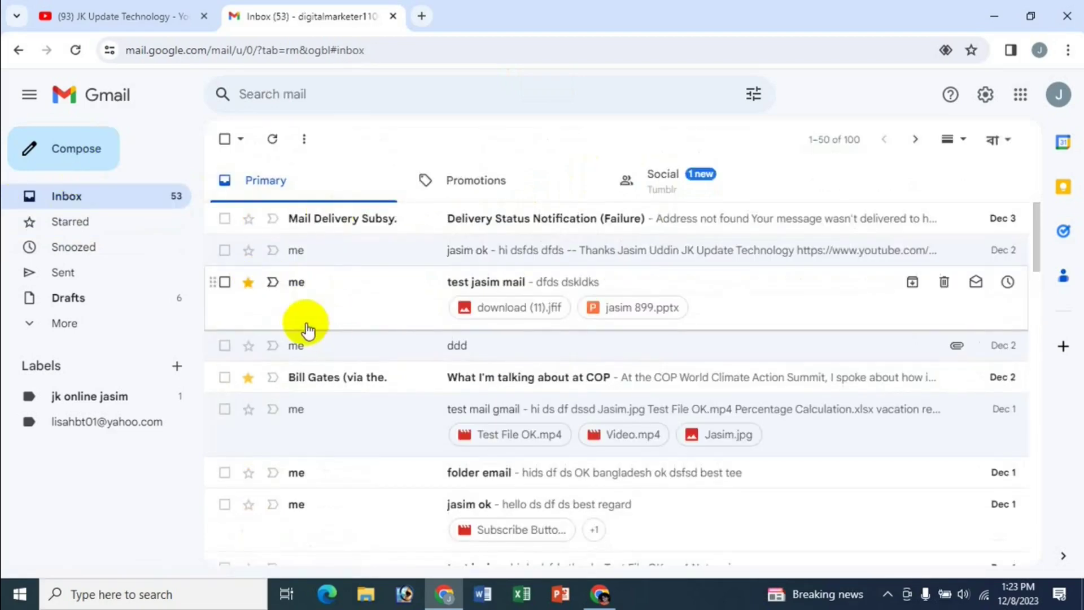
Remove the stars from the download (11).jfif message and the "What I'm talking about at COP" message, and check the Starred list
click(248, 282)
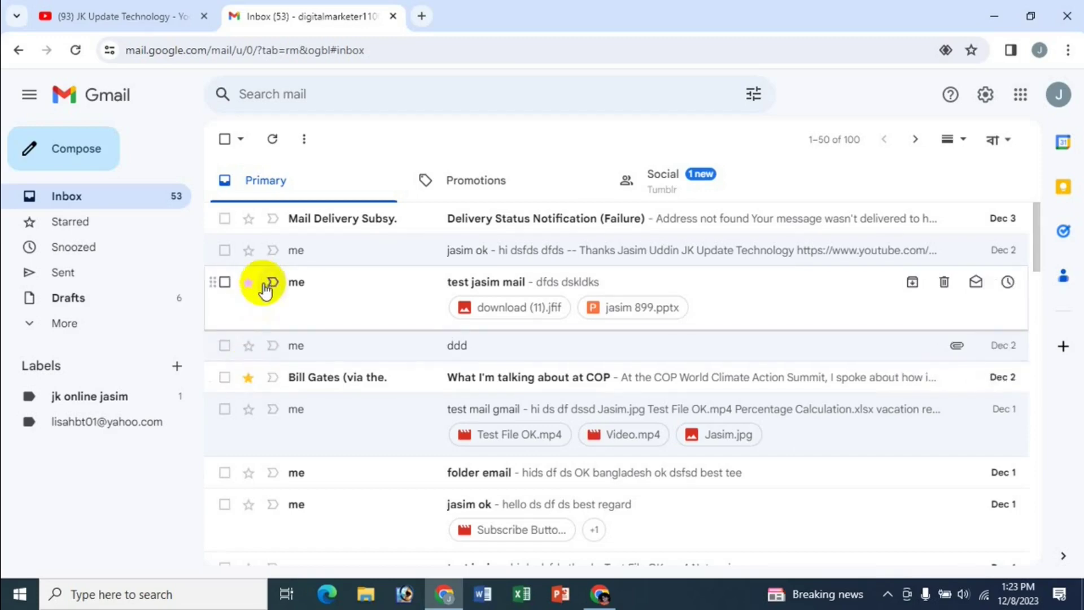
click(250, 284)
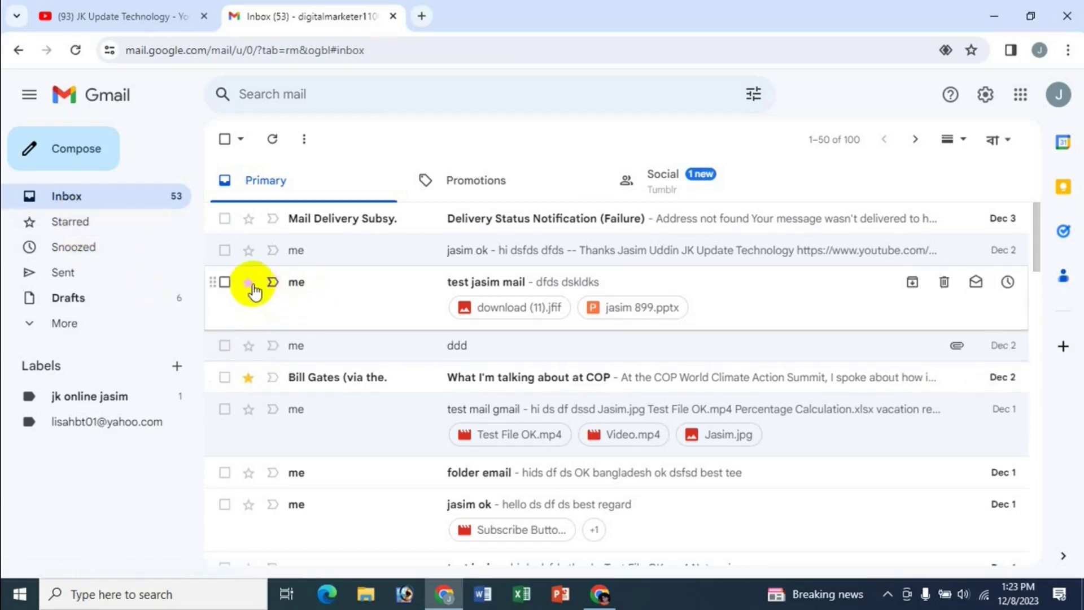
click(248, 377)
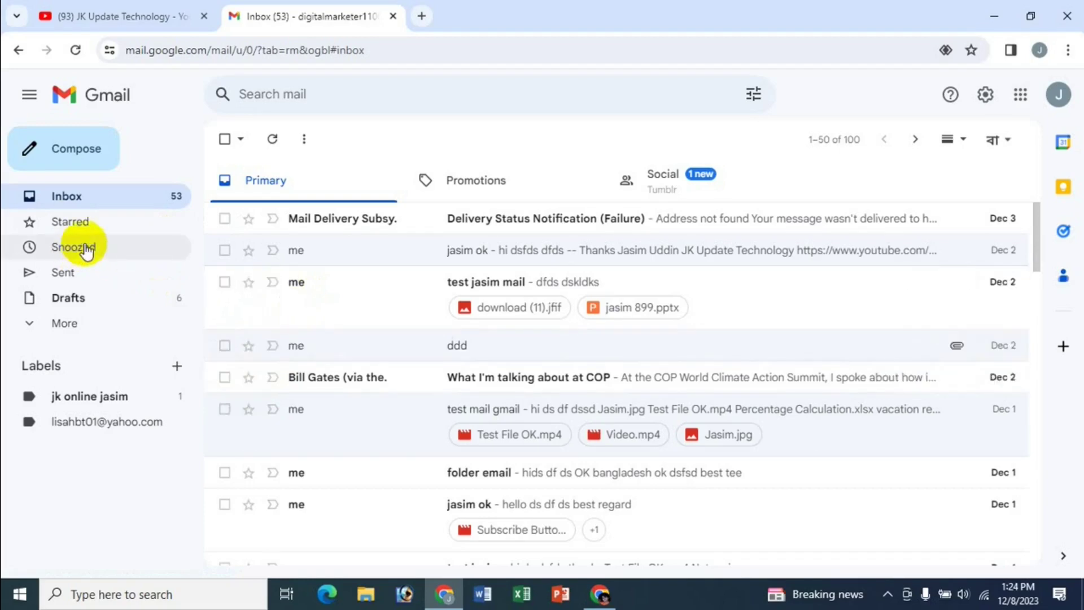
click(86, 220)
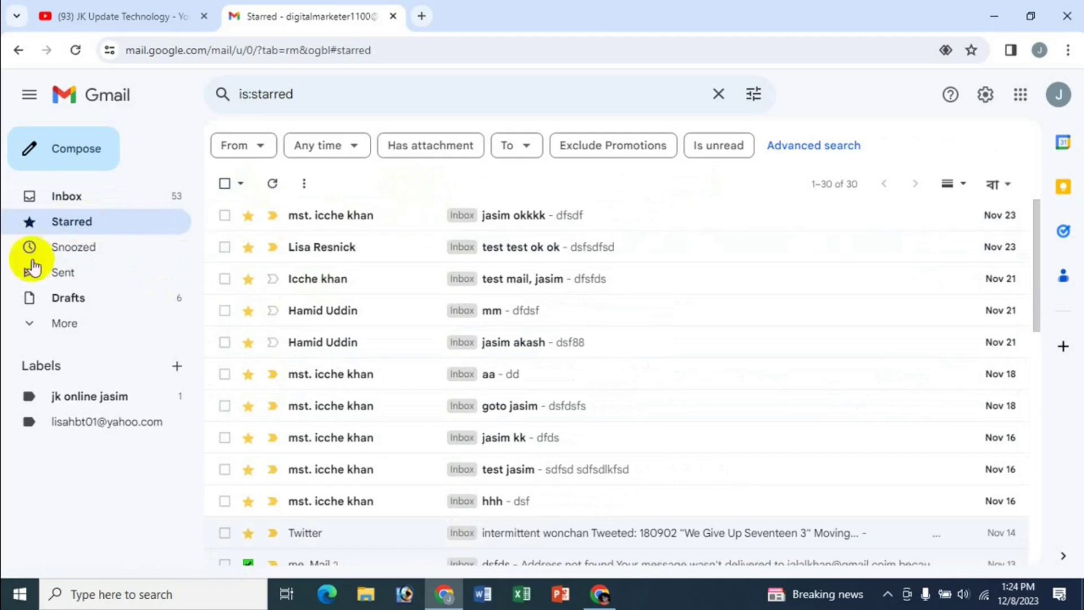
click(83, 201)
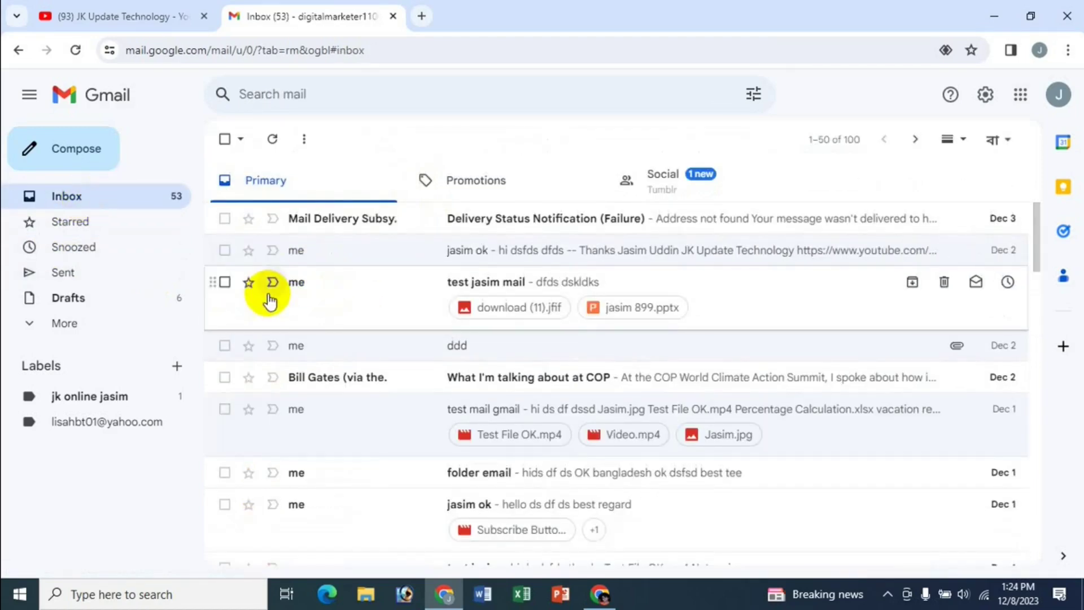
Select the second and third inbox messages, both dated Dec 2, and add a star to them together
click(224, 250)
click(223, 282)
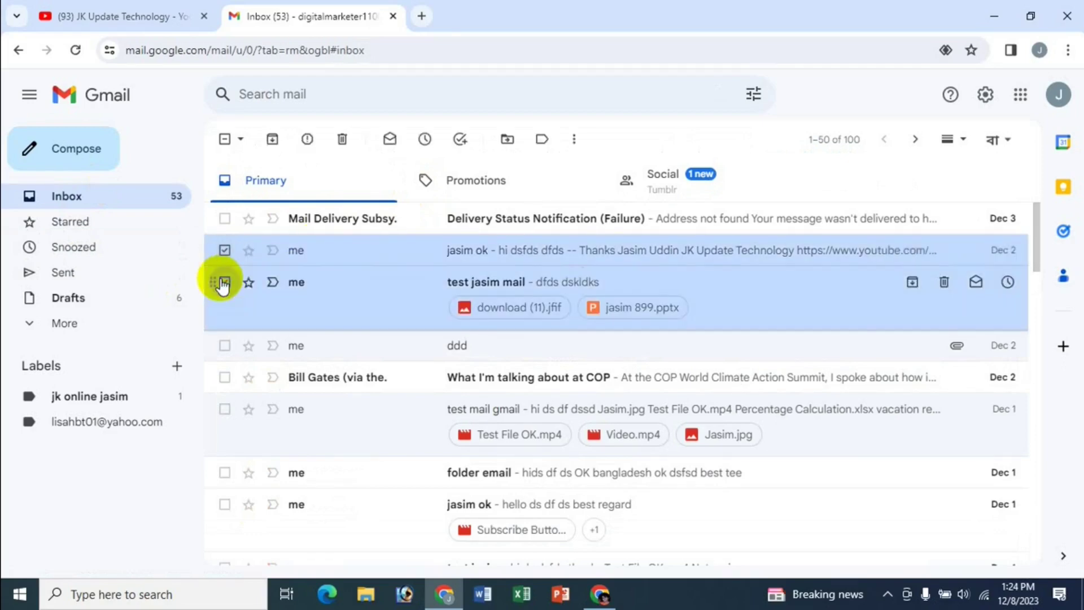
click(574, 141)
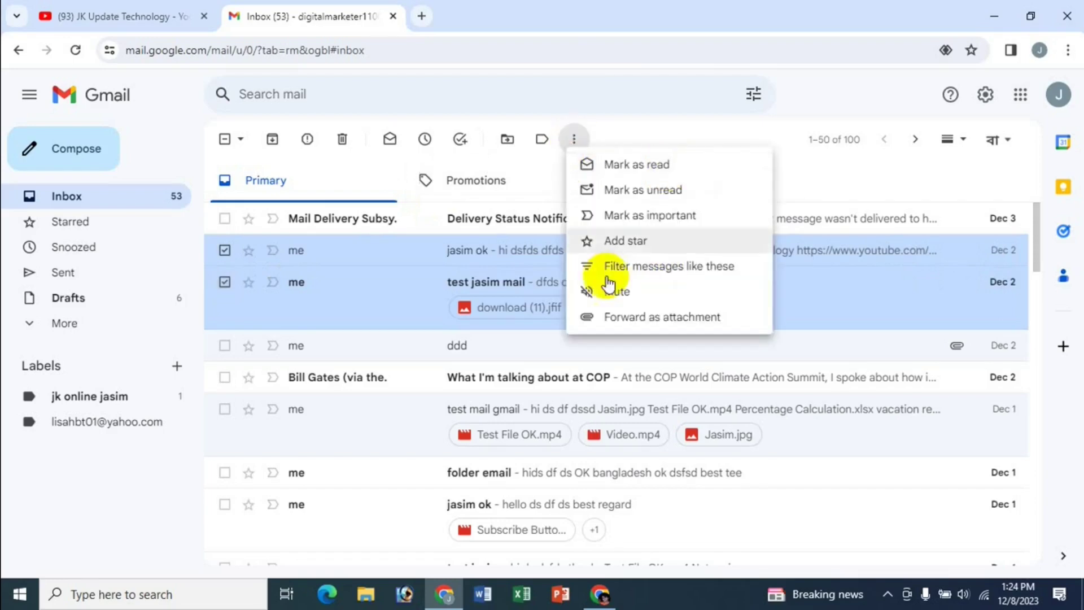
click(621, 243)
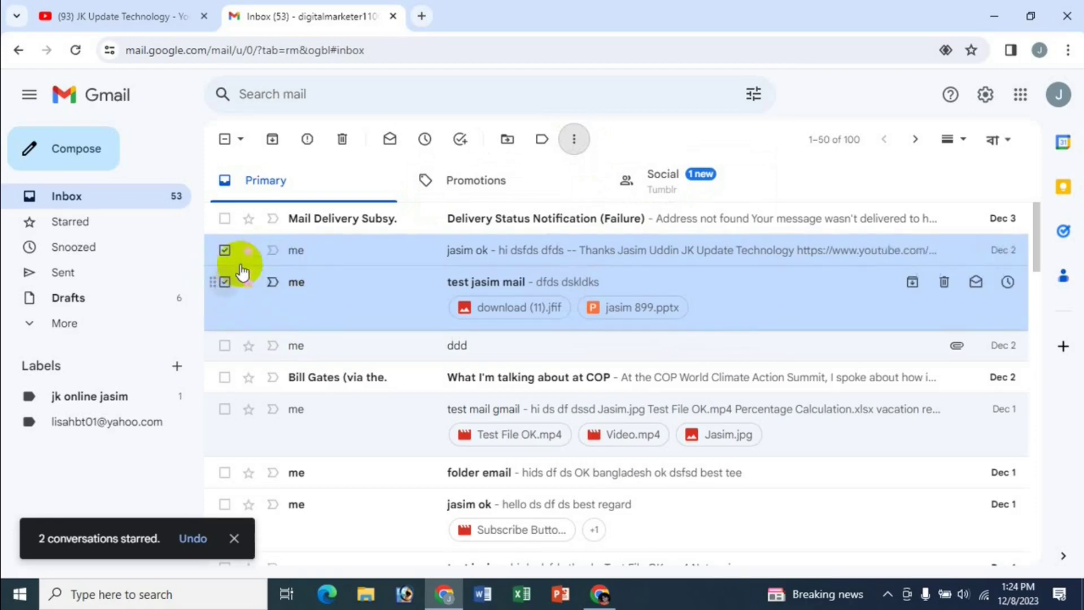
Remove the star from the two selected Dec 2 messages together and deselect both
click(578, 144)
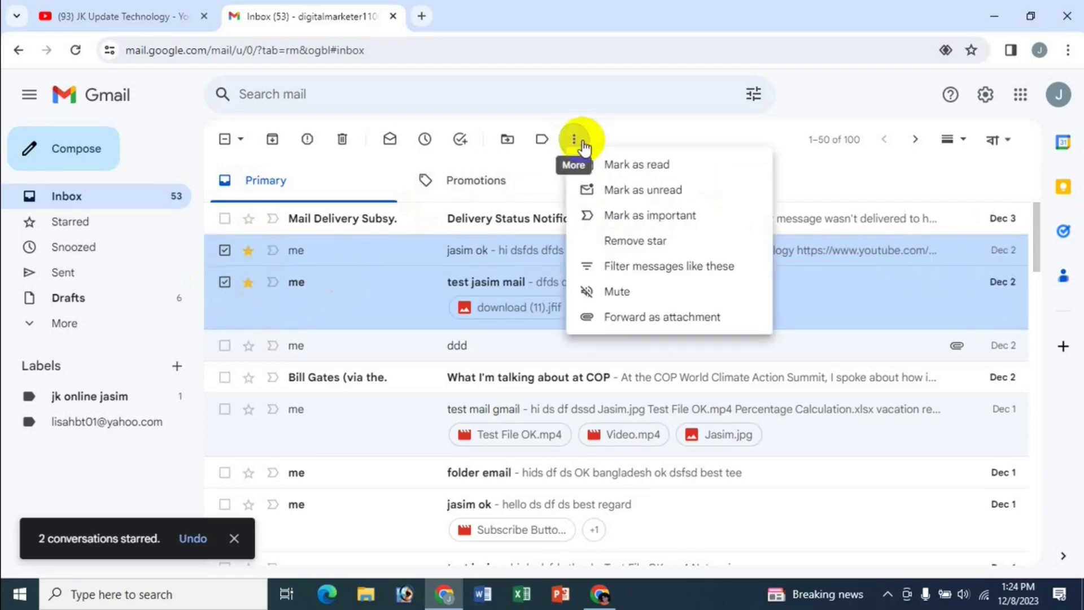
click(642, 242)
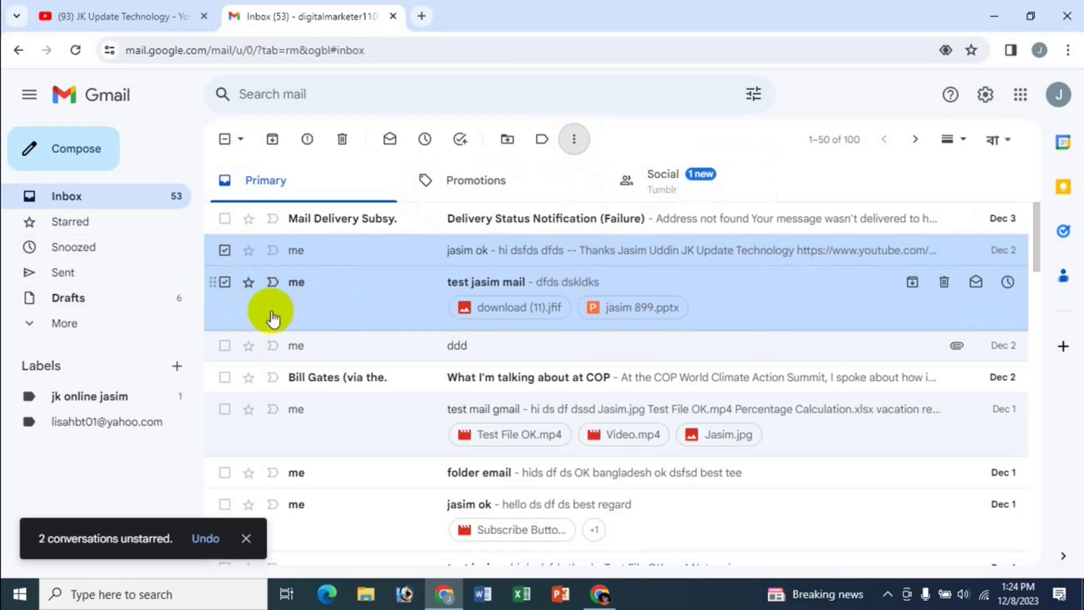
click(225, 252)
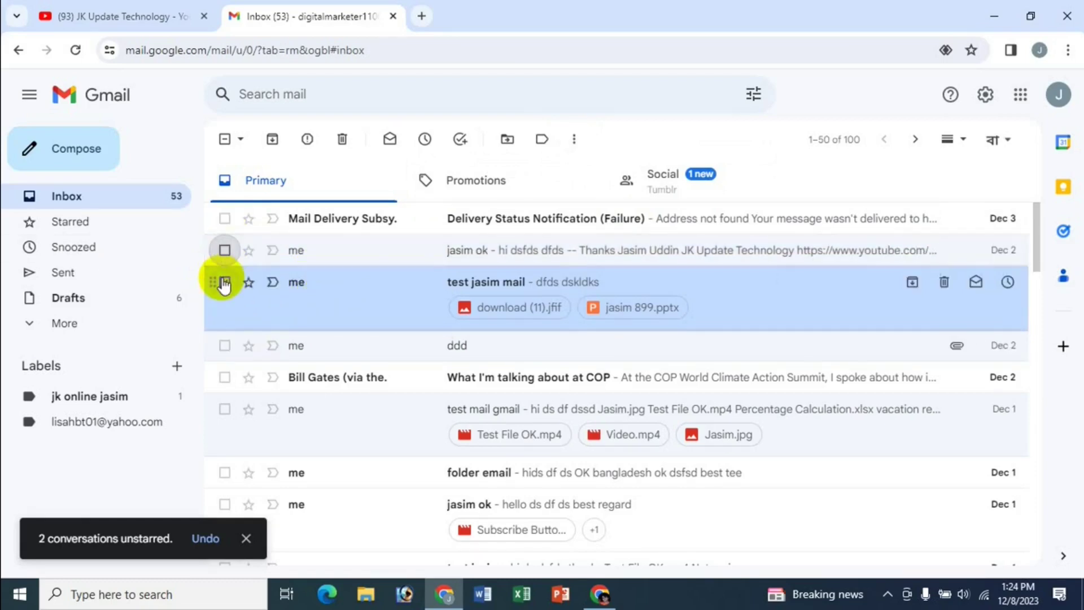
click(224, 282)
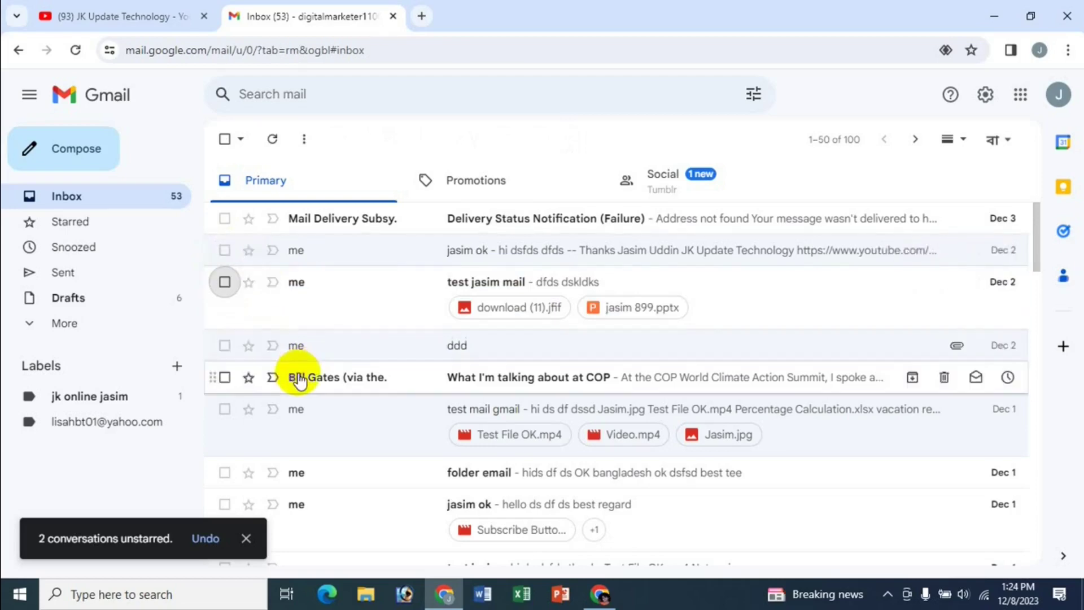
Select all starred conversations in the inbox and find the Remove star option for them without applying it
click(241, 138)
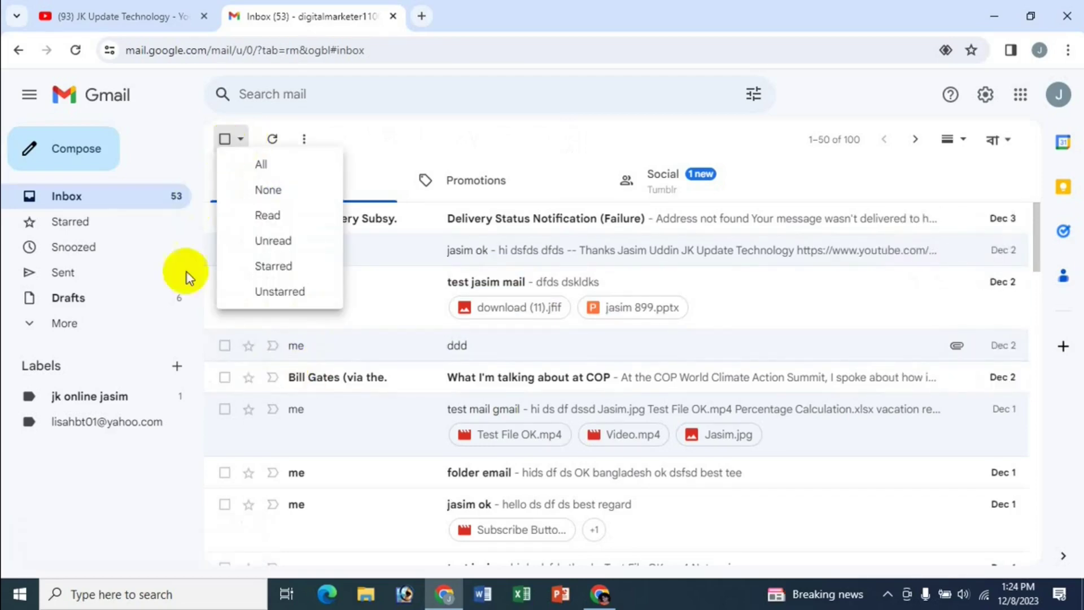
click(270, 271)
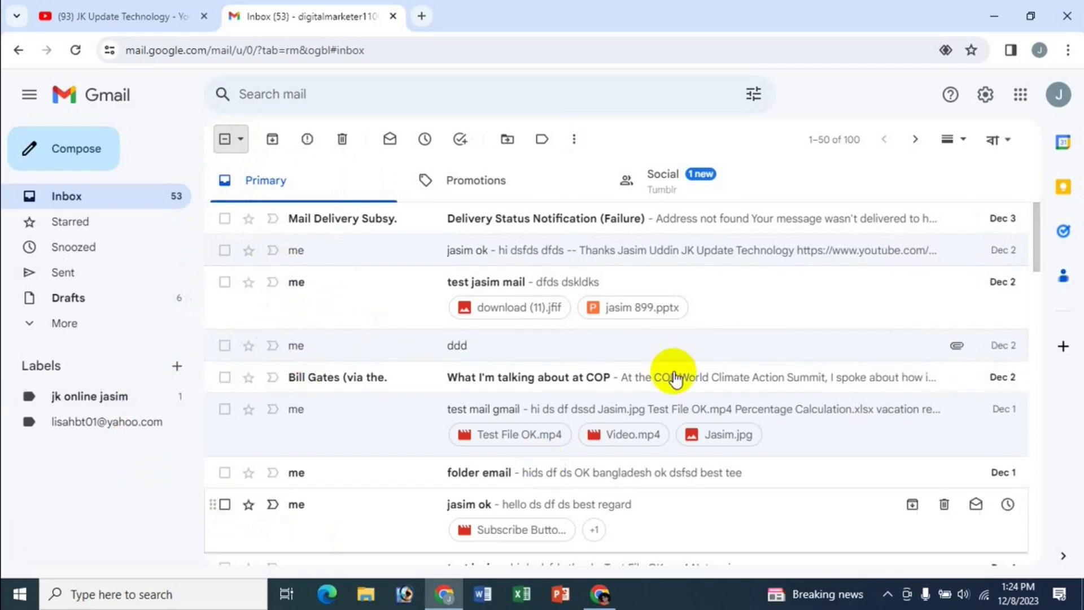
scroll(674, 376, down, 15)
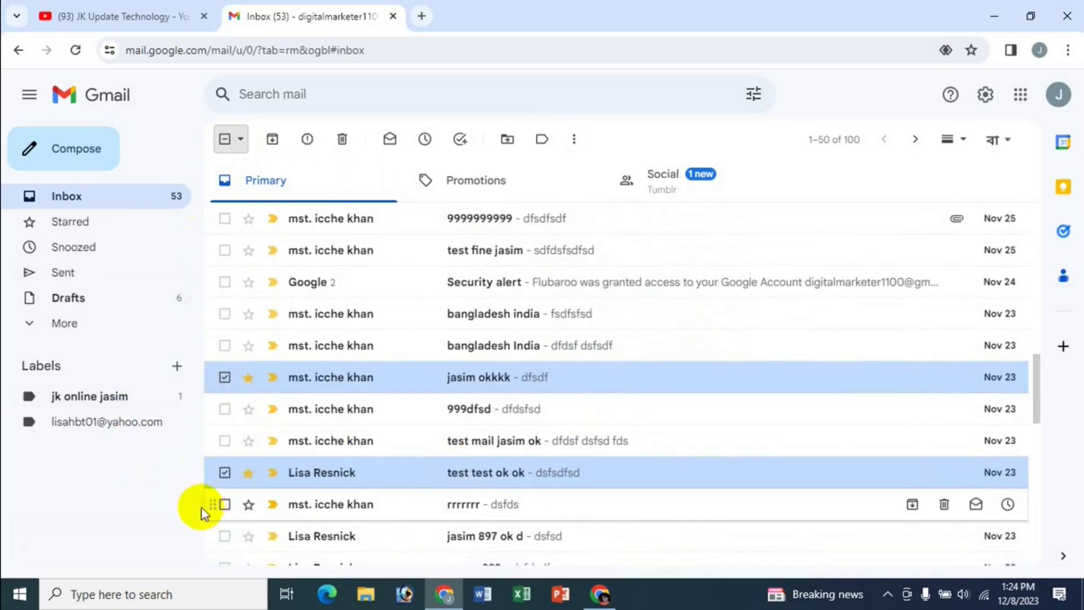
click(574, 141)
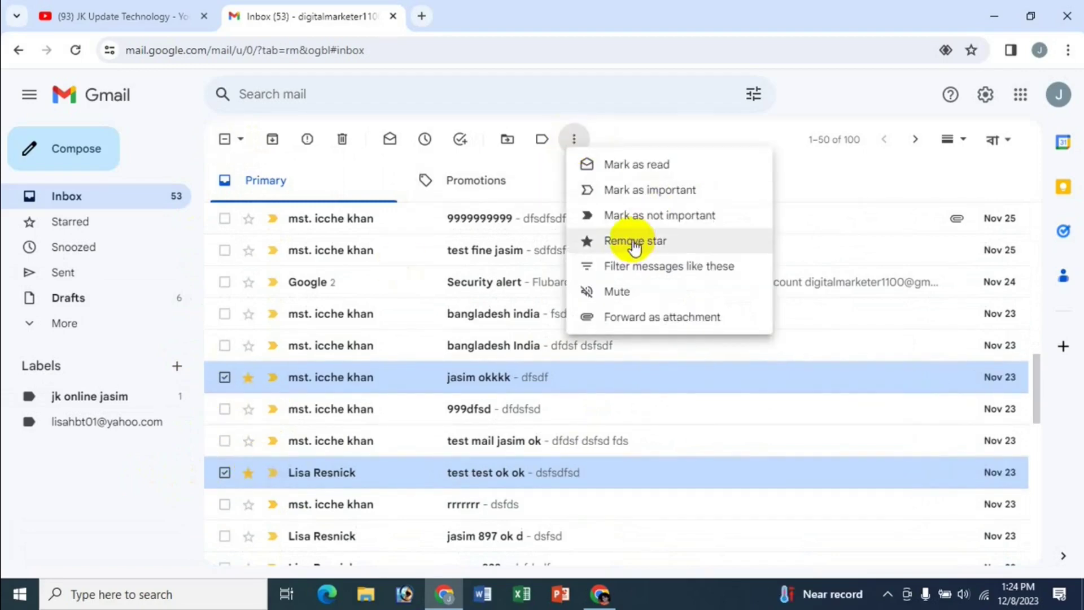
click(830, 100)
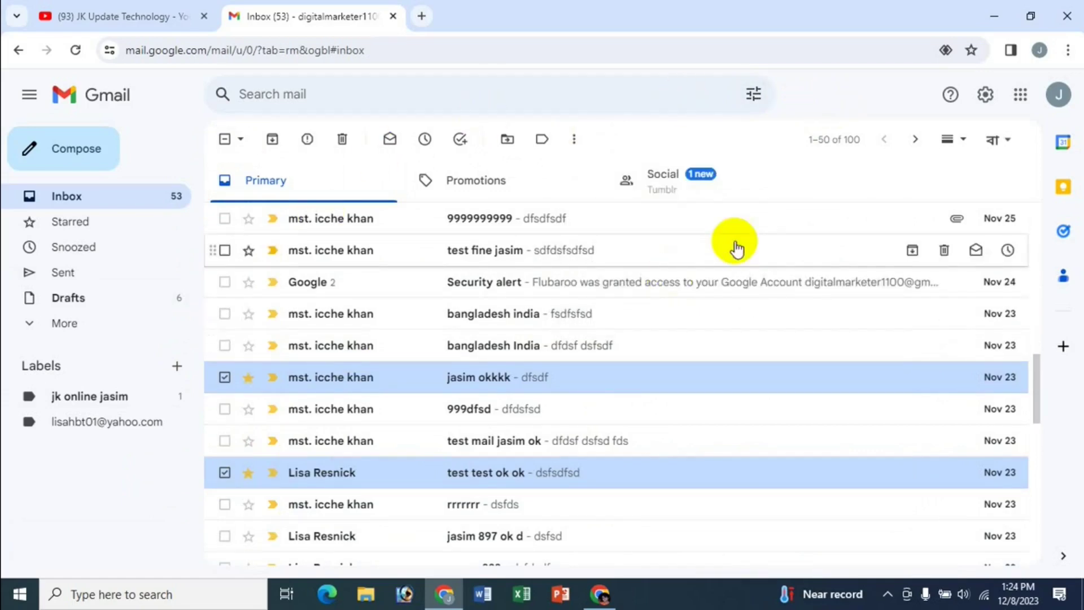
scroll(734, 243, up, 10)
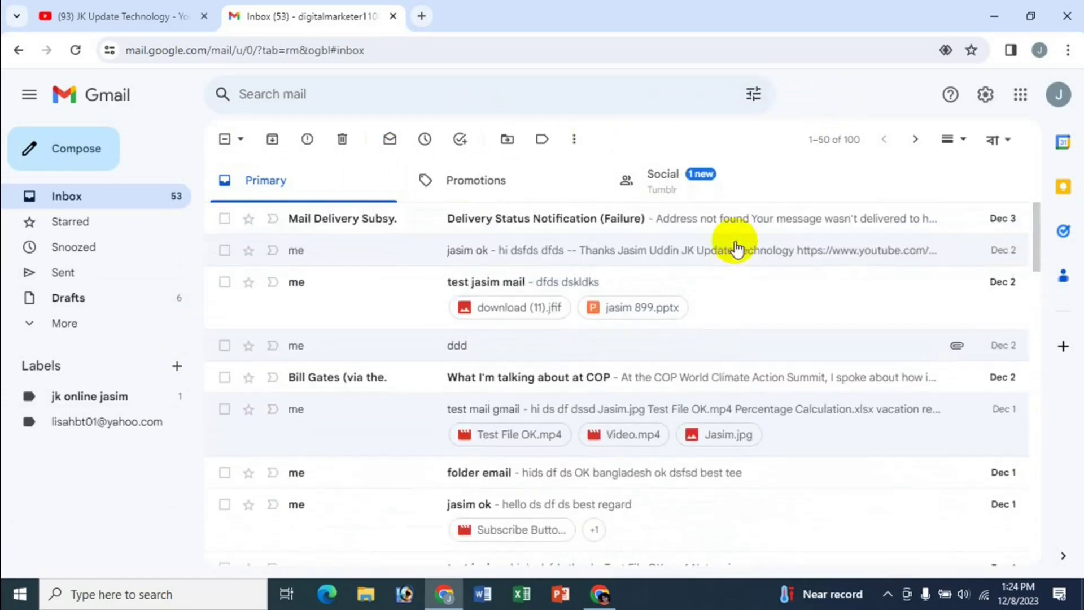
Star the second inbox message, dated Dec 2
click(249, 254)
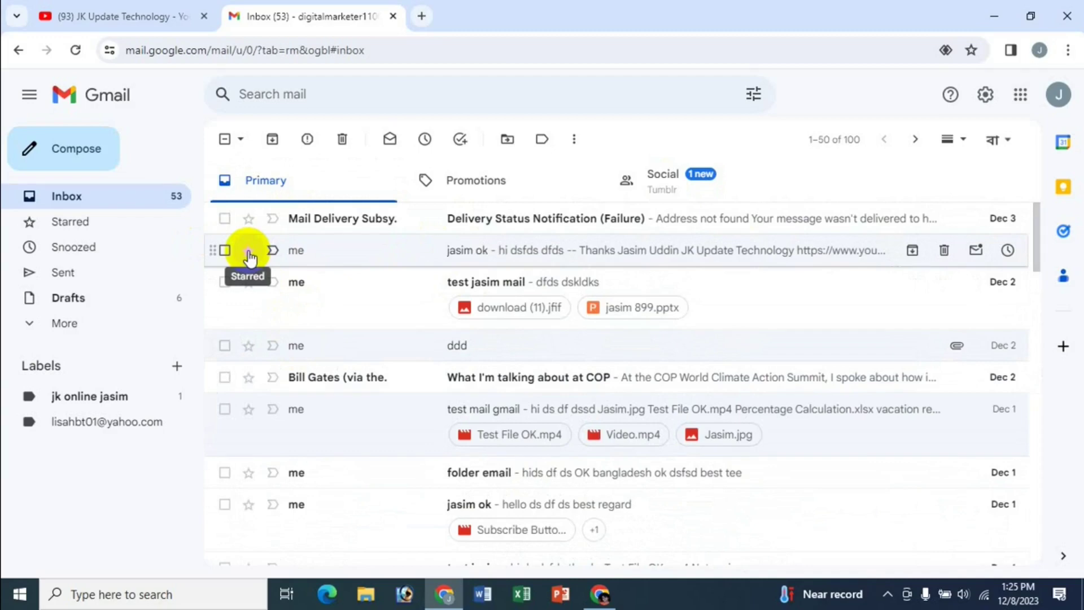
Add the red star, red exclamation mark and yellow exclamation mark to the stars in use in the general settings, and save the changes
click(984, 102)
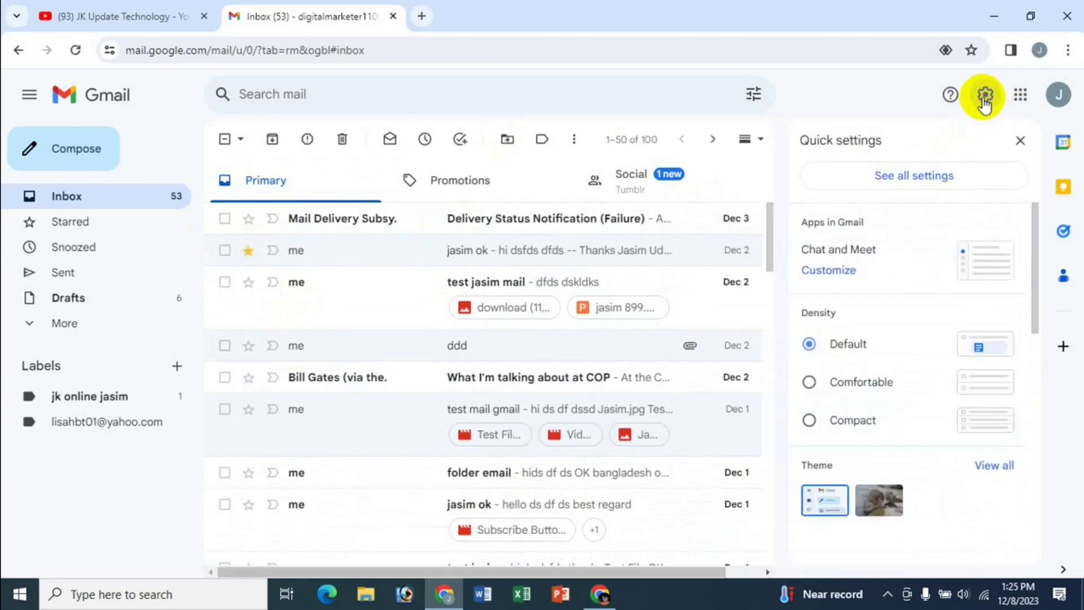
click(900, 182)
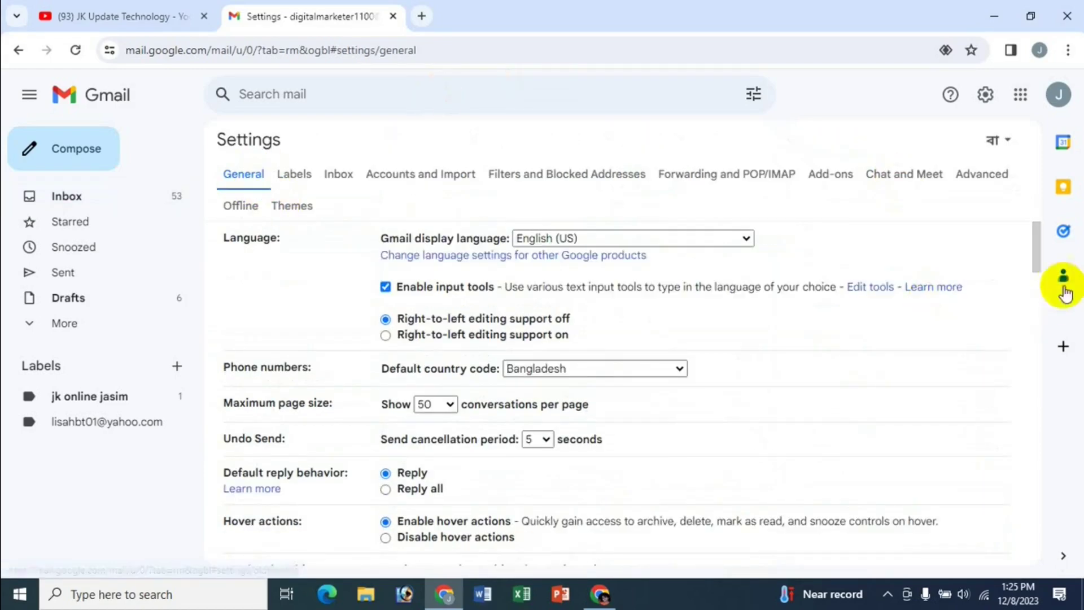
drag(1036, 249, 1026, 435)
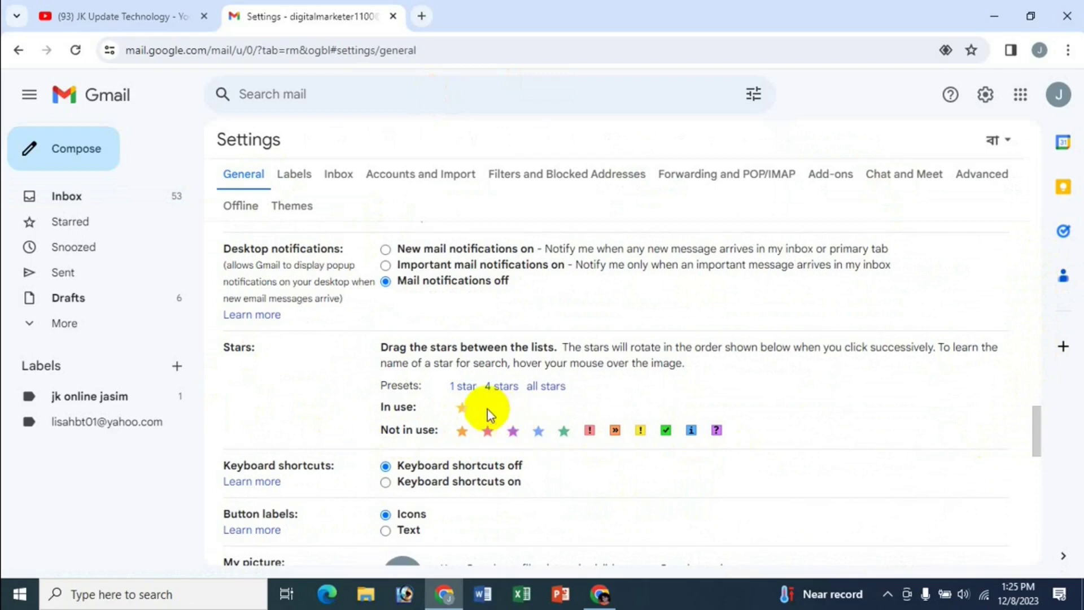
drag(488, 432, 490, 407)
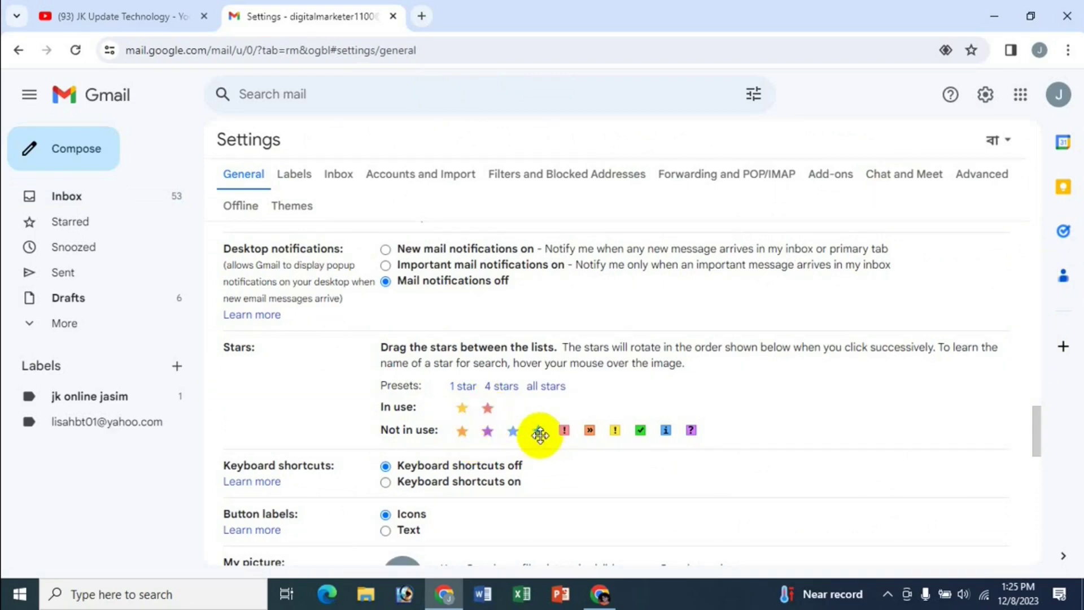
drag(562, 430, 513, 407)
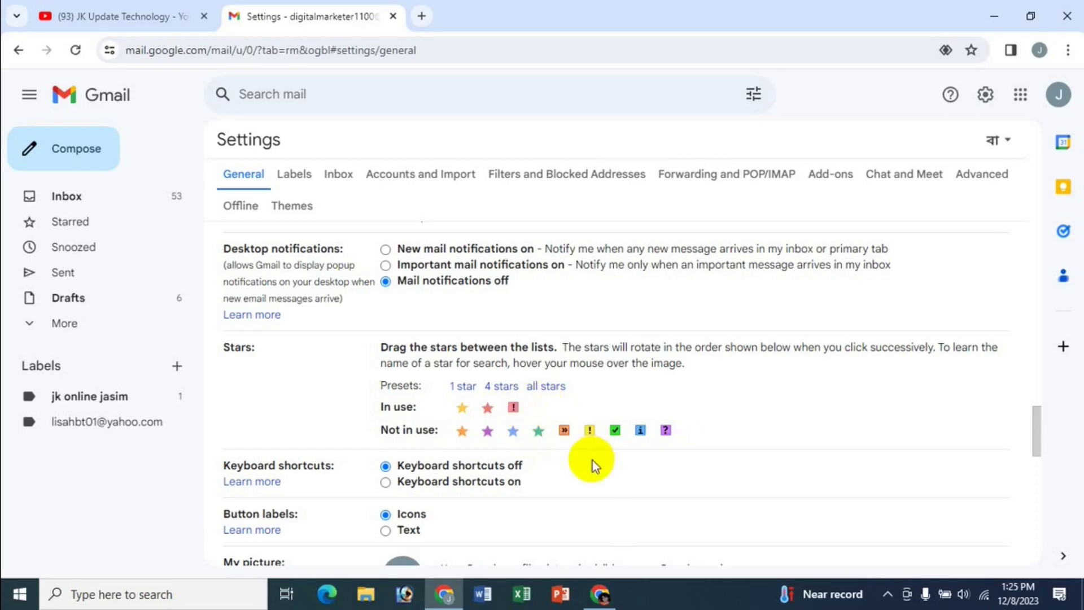
drag(588, 431, 539, 407)
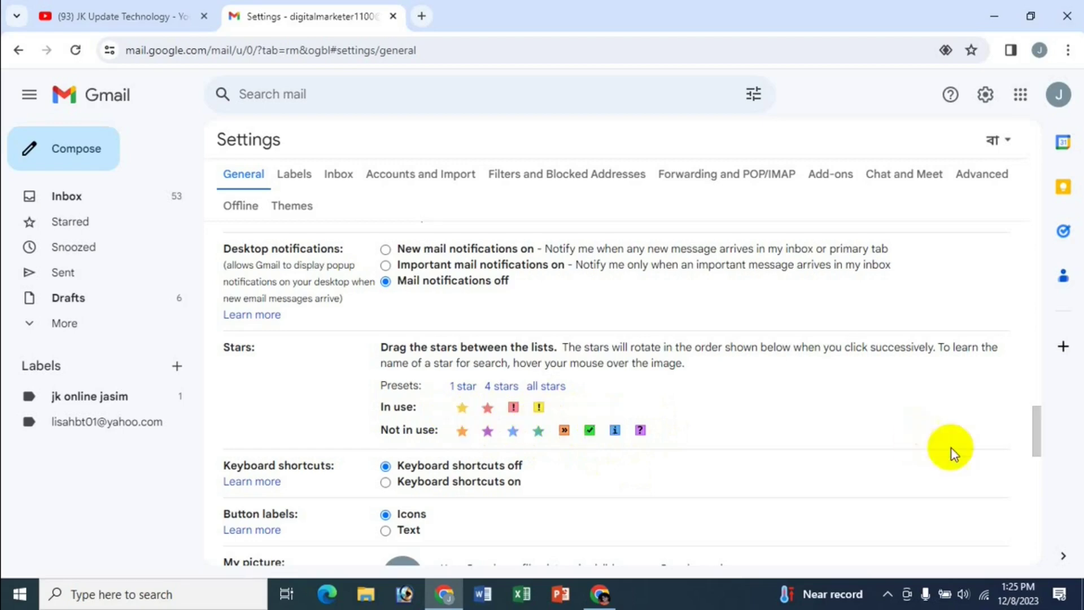
drag(1033, 435, 1029, 556)
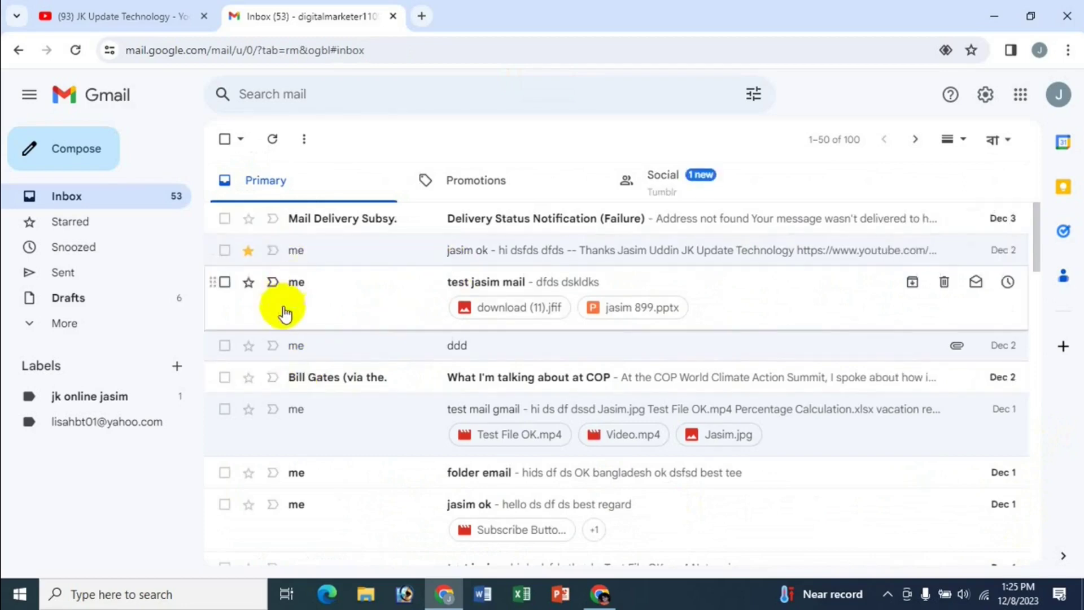
Star the inbox message with the download (11).jfif attachment and cycle its marker to an exclamation mark
click(249, 282)
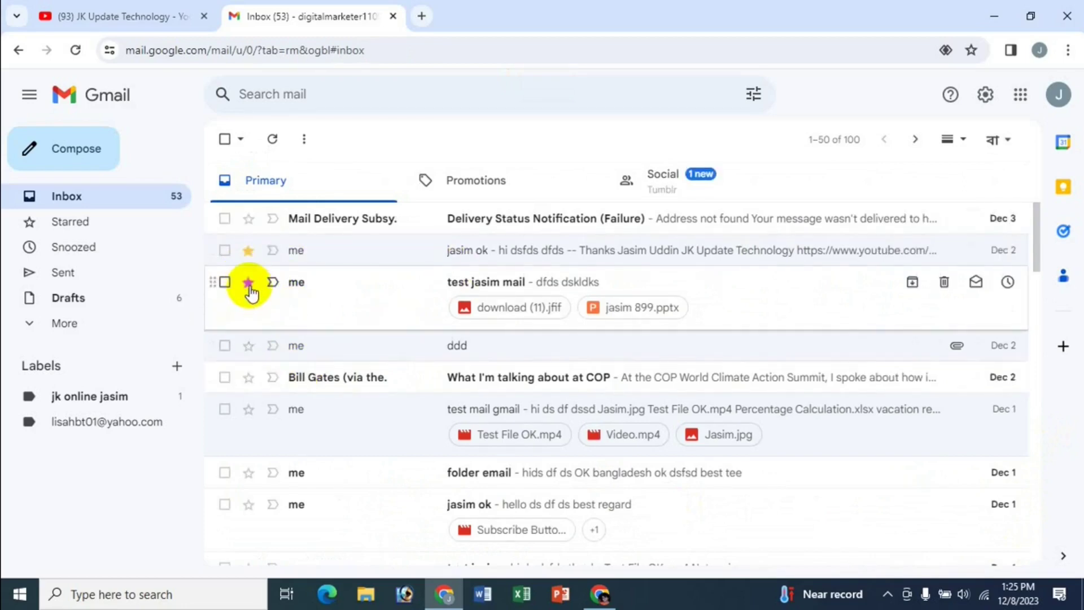
click(248, 283)
click(249, 284)
click(249, 284)
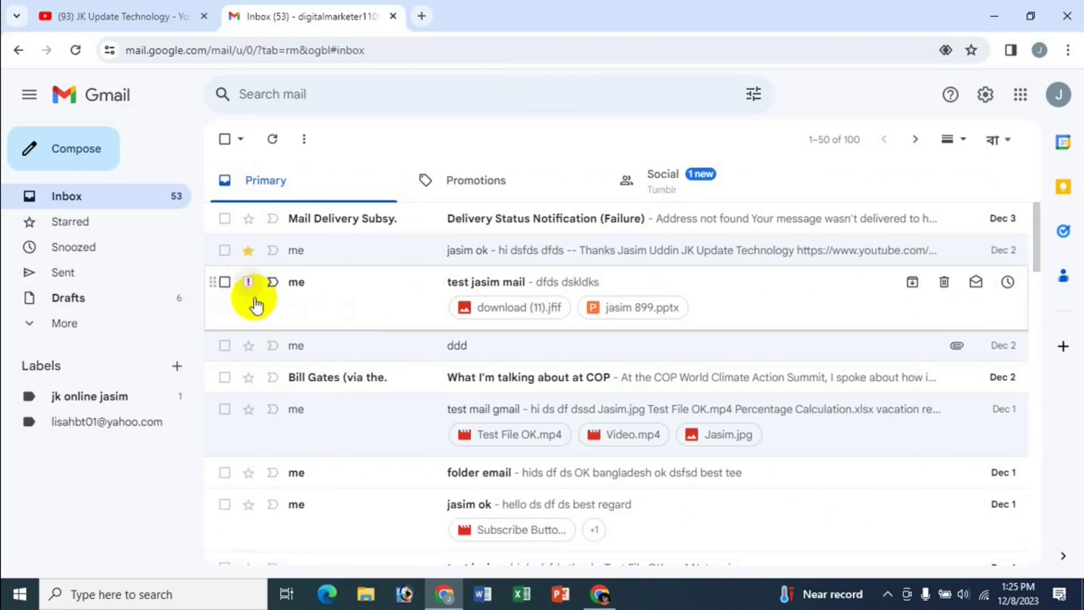
Mark the inbox message with the subject ddd with the red exclamation mark
click(249, 346)
click(248, 346)
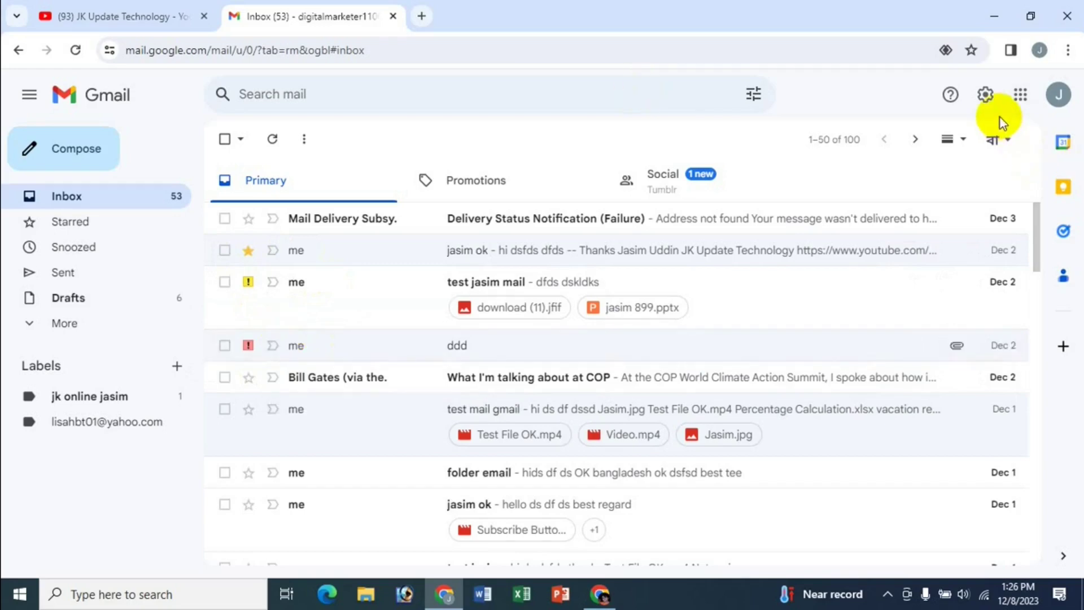
Try the 1 star and 4 stars presets in the general settings, choose the all stars preset, and save the changes
click(985, 95)
click(894, 178)
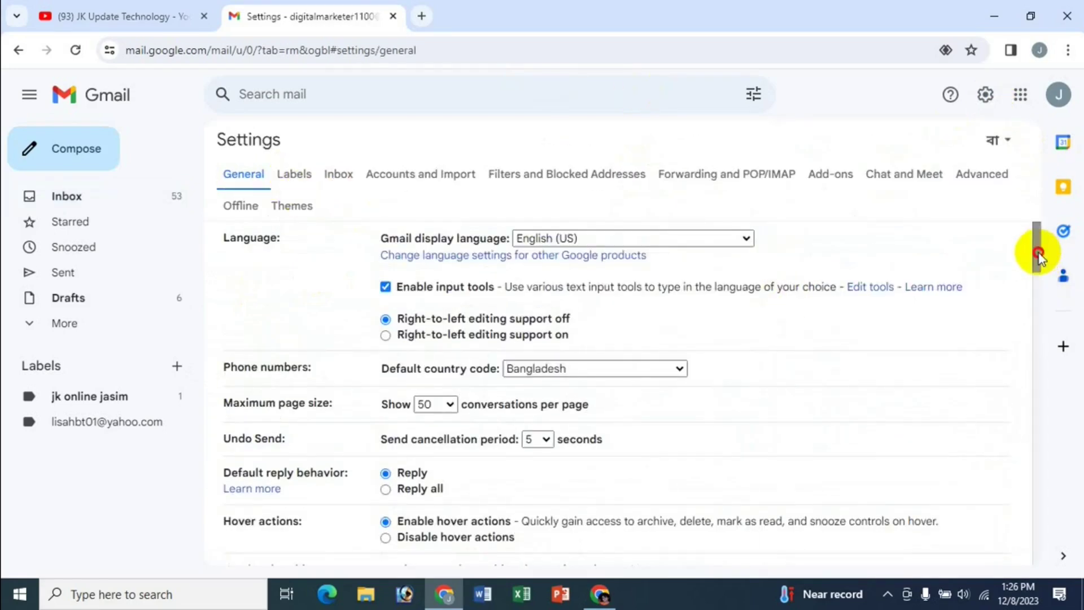
drag(1035, 249, 1024, 443)
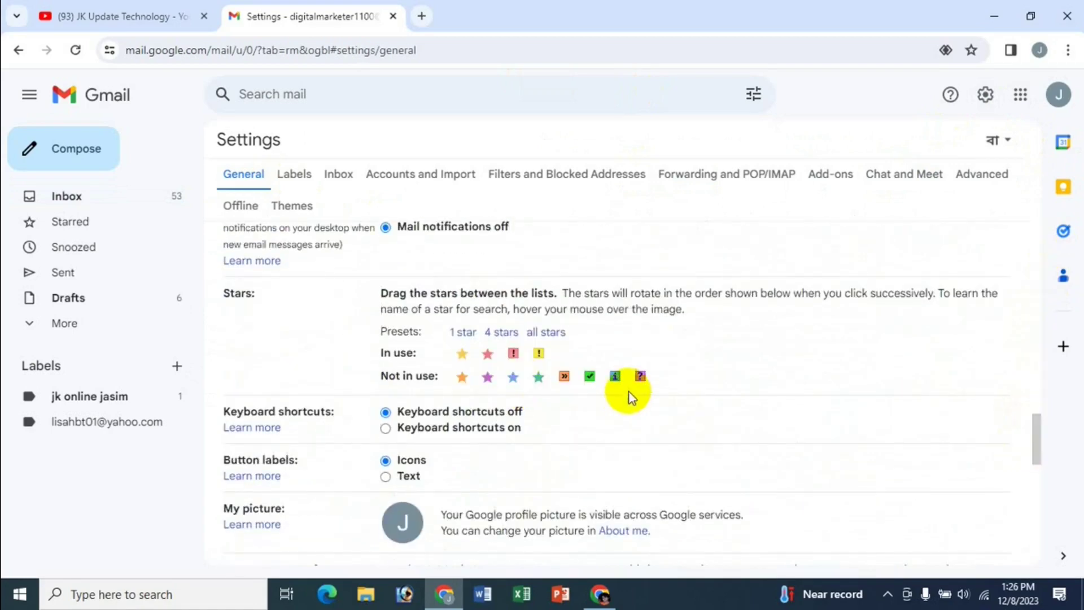
click(464, 333)
drag(461, 359, 463, 354)
click(497, 333)
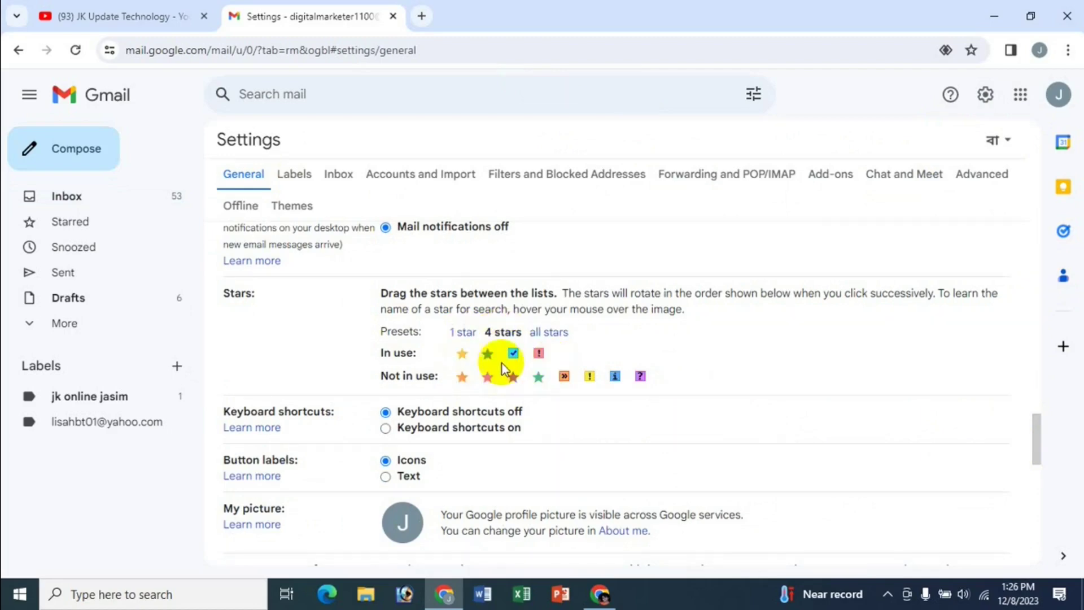
click(548, 333)
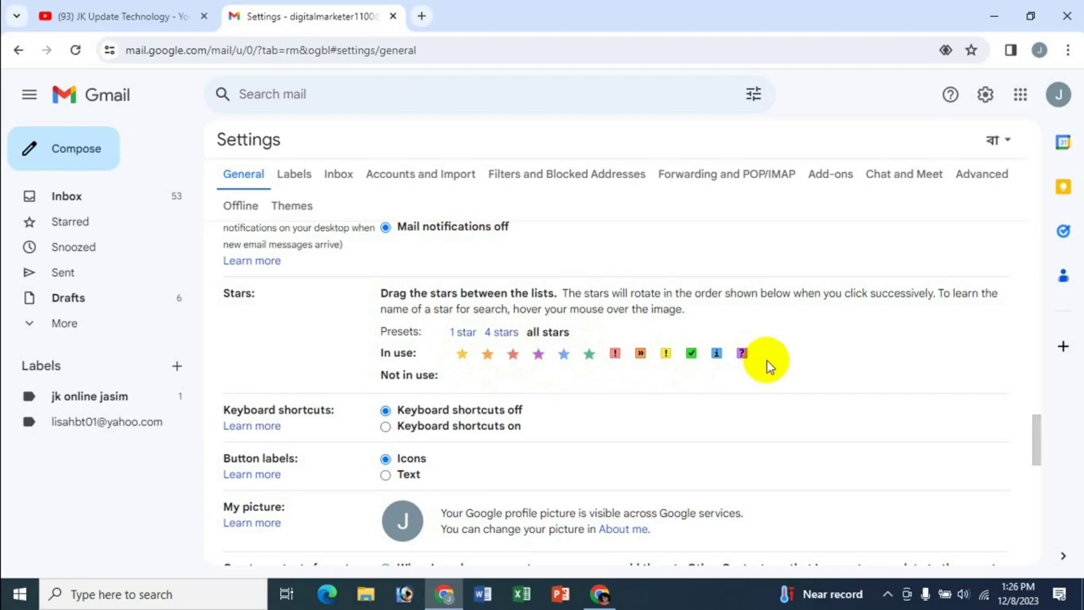
drag(1041, 452, 1033, 552)
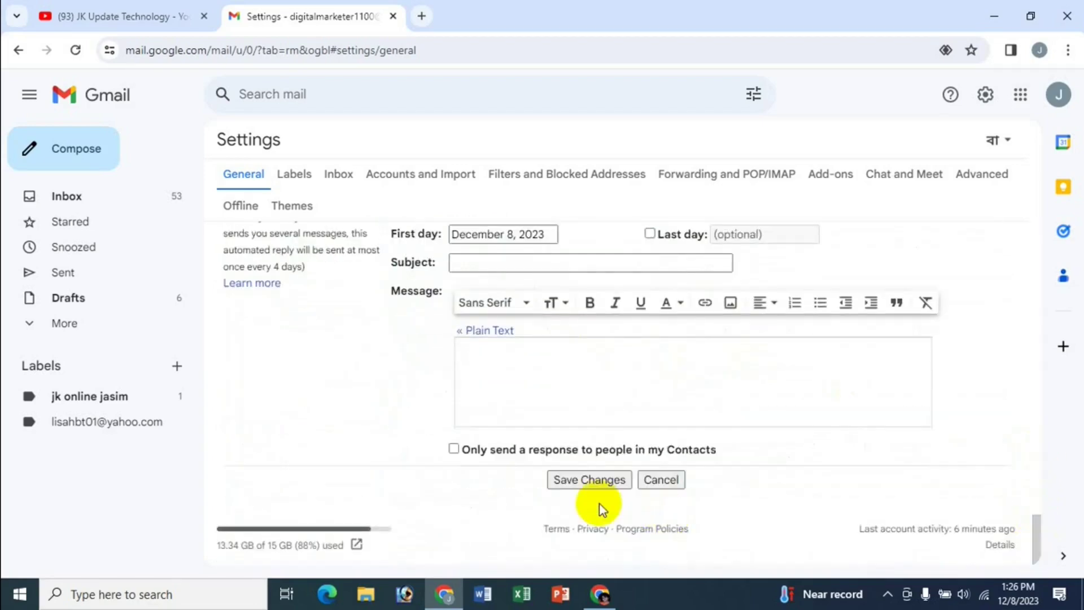
click(590, 483)
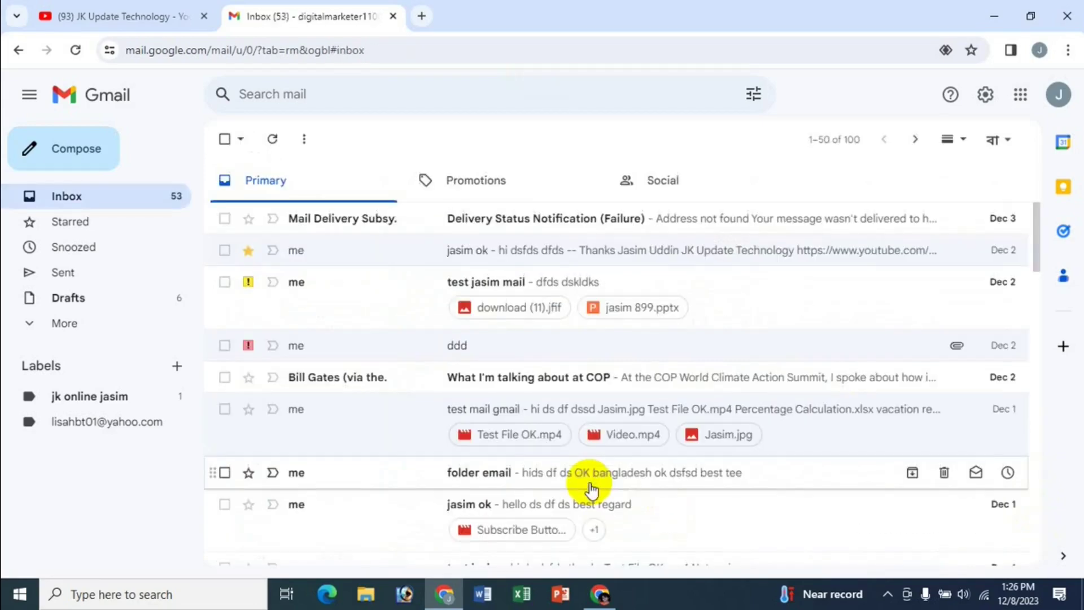
Cycle the star marker of the Delivery Status Notification (Failure) message through the star colours to the orange double arrow
click(248, 219)
click(249, 220)
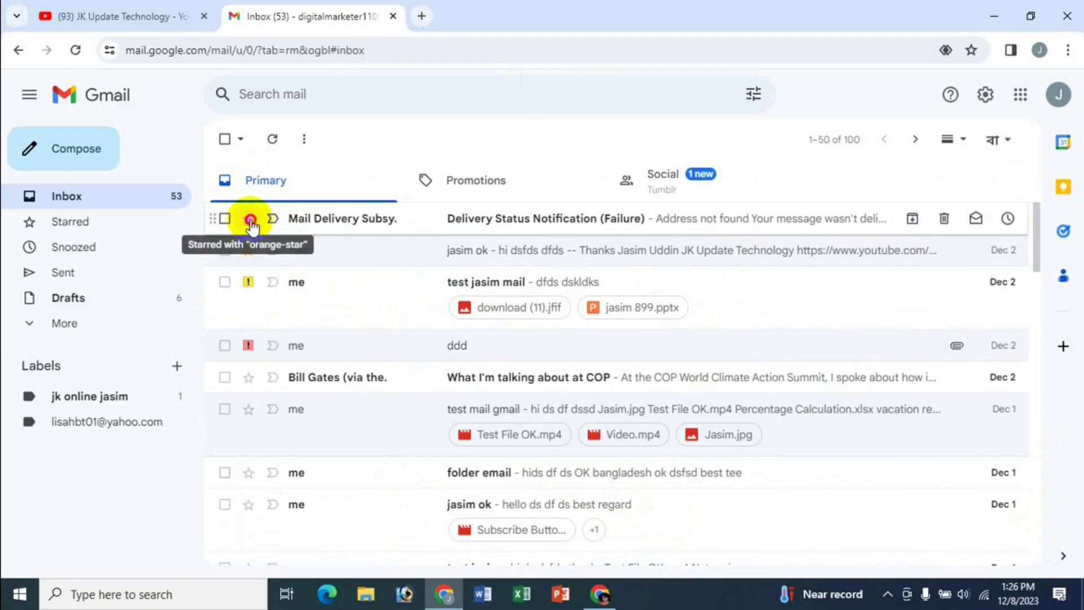
click(250, 220)
click(249, 220)
click(250, 220)
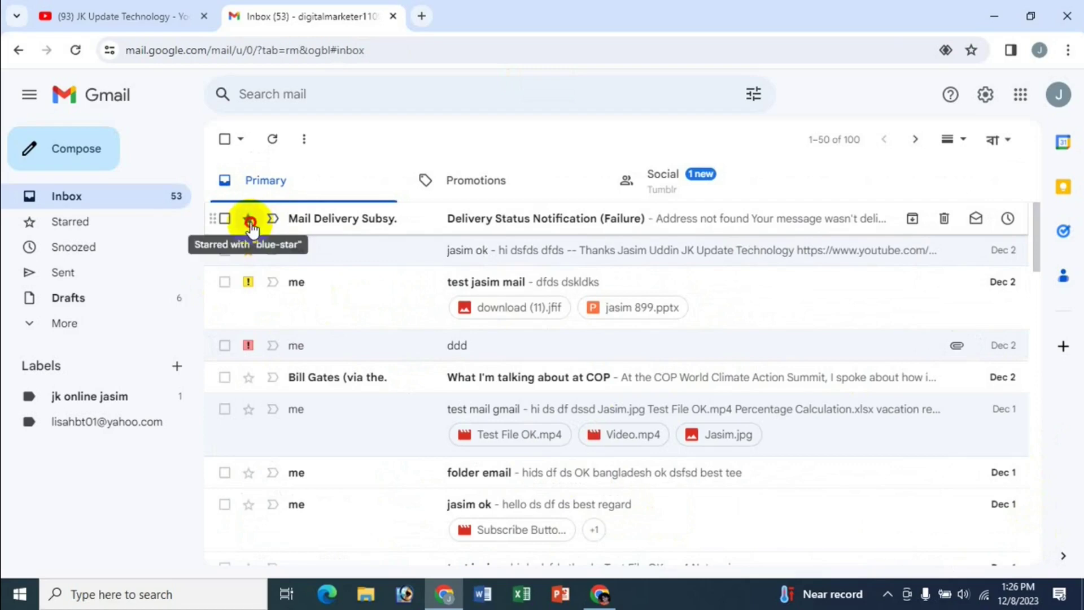
click(250, 220)
click(250, 220)
click(249, 221)
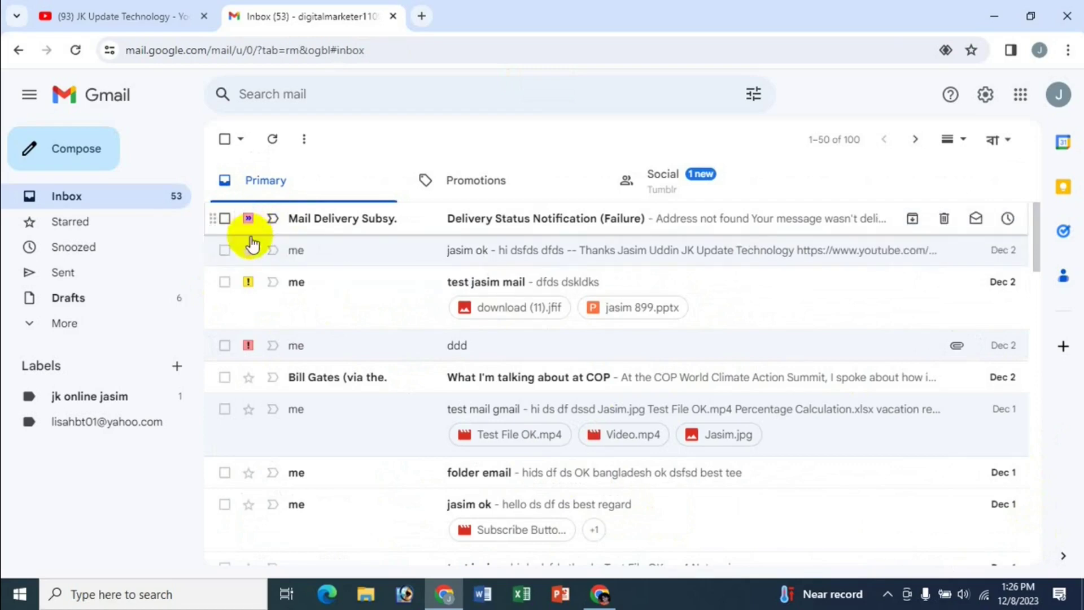
click(248, 219)
click(249, 250)
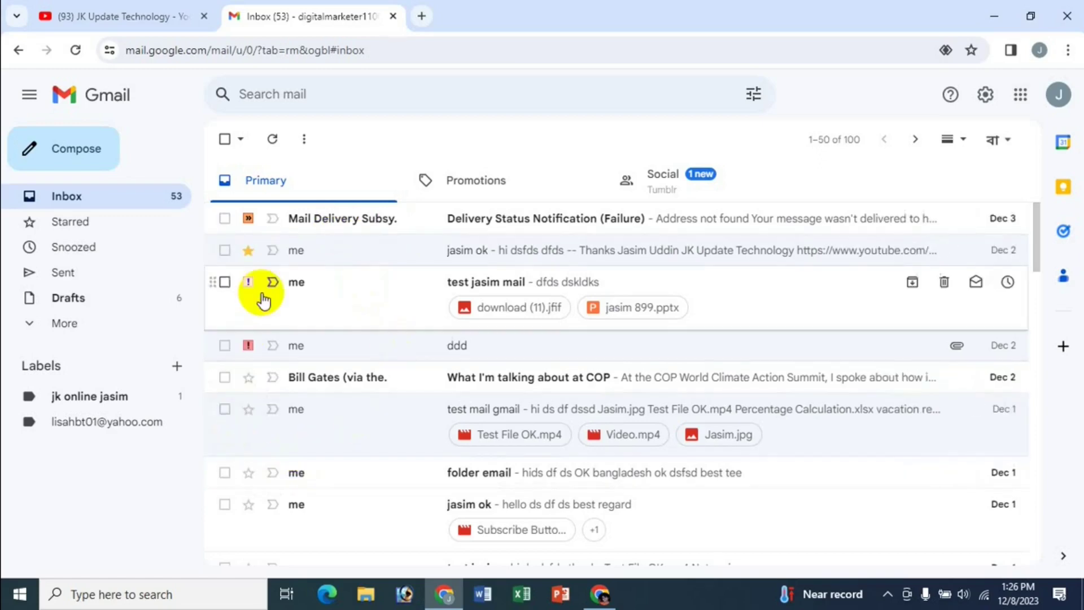
click(248, 282)
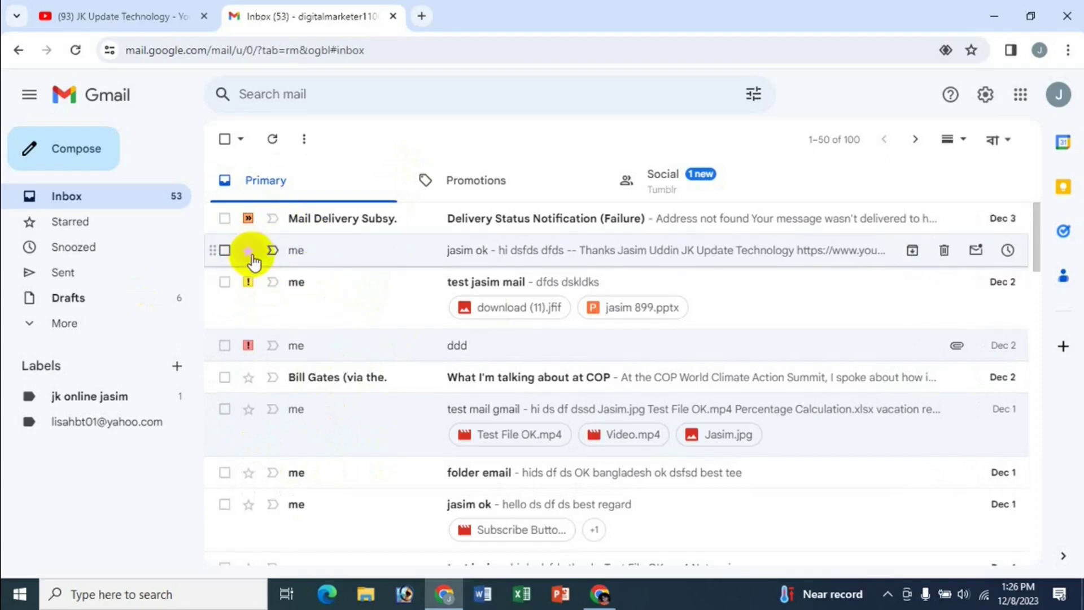
Apply the 1 star preset in the general settings, save the changes, and star the "test mail gmail" message
click(985, 95)
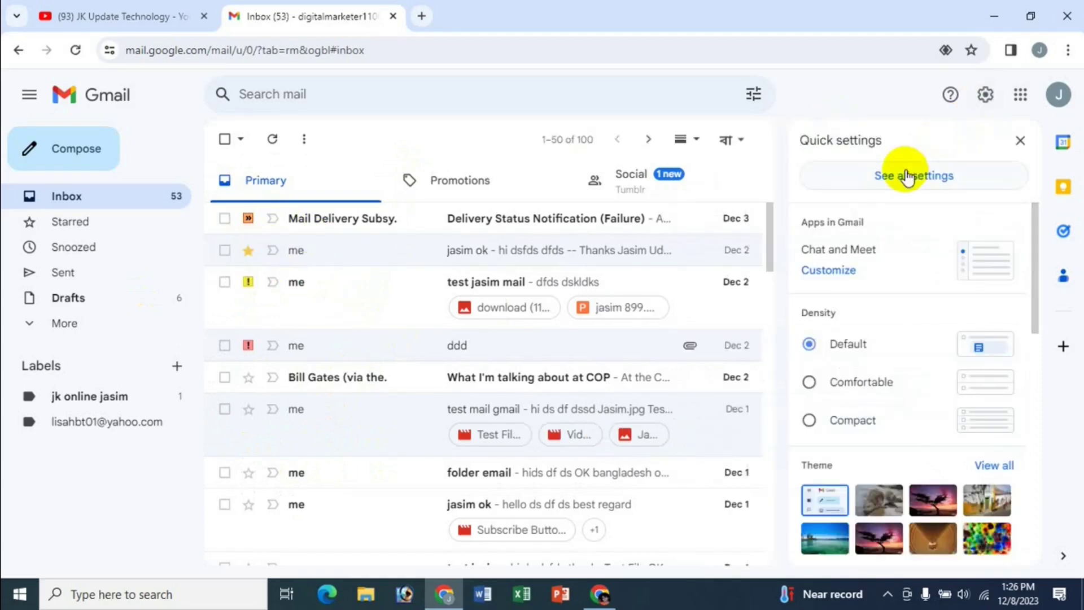
click(906, 169)
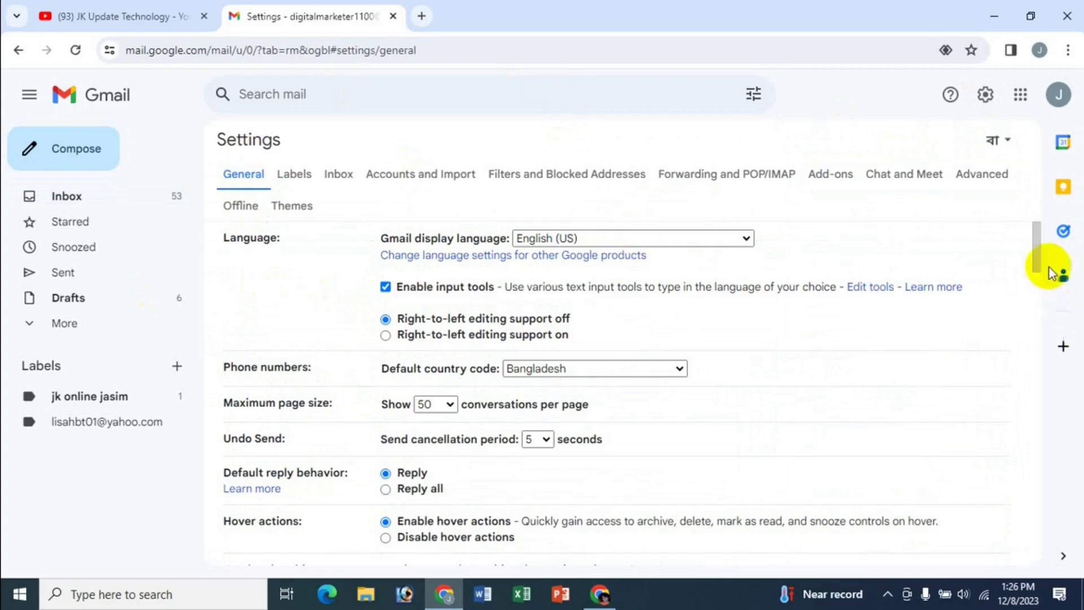
drag(1035, 273, 1038, 446)
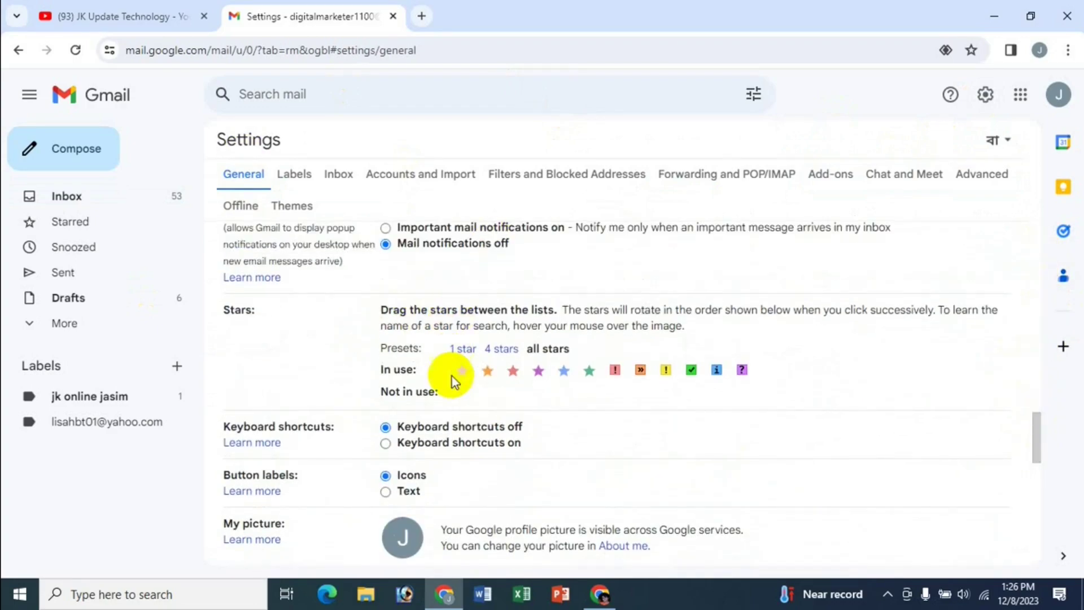
click(458, 356)
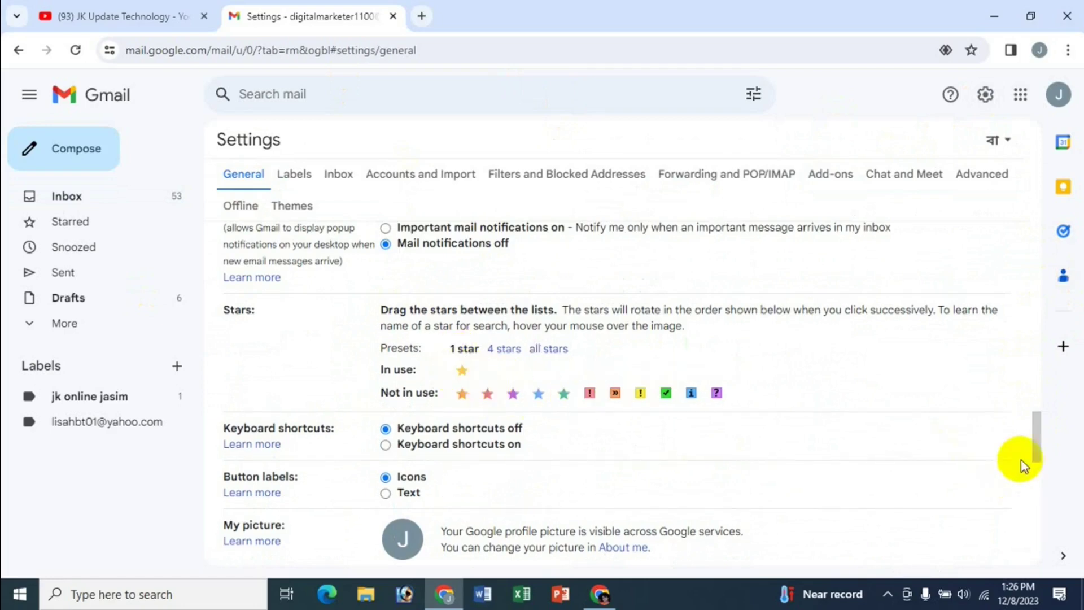
drag(1035, 452, 1024, 562)
click(588, 479)
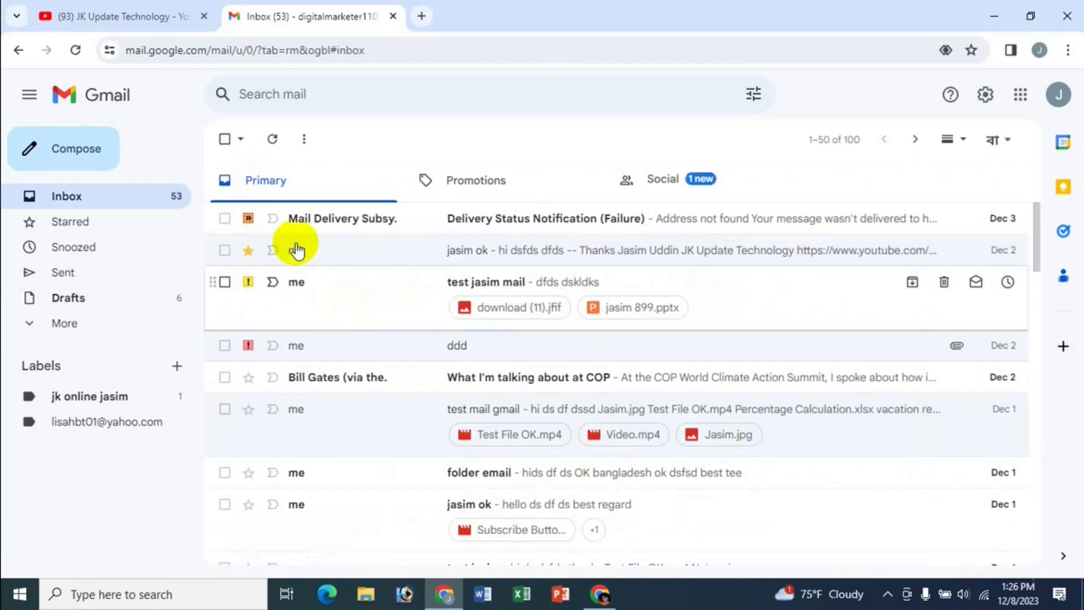
click(248, 409)
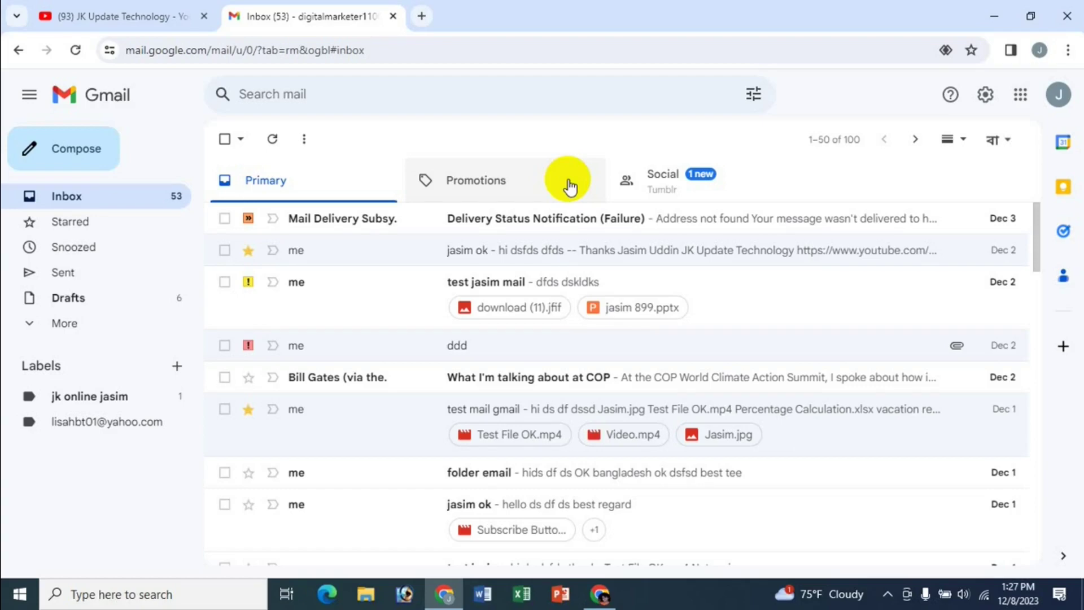
Switch to the YouTube channel page and open the Gmail inbox in a new browser tab
click(158, 16)
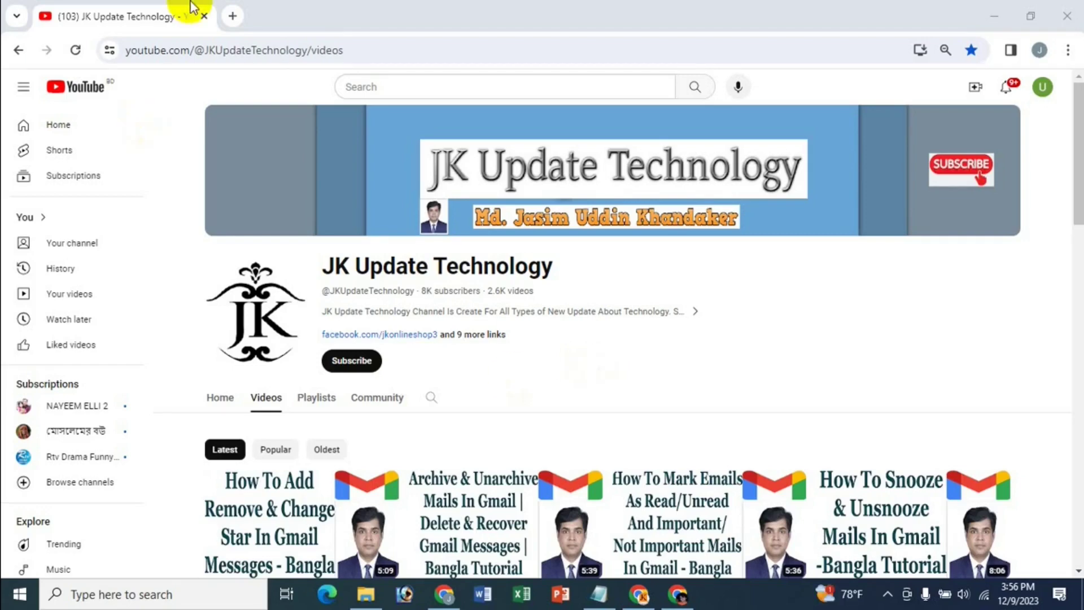
click(226, 16)
click(227, 17)
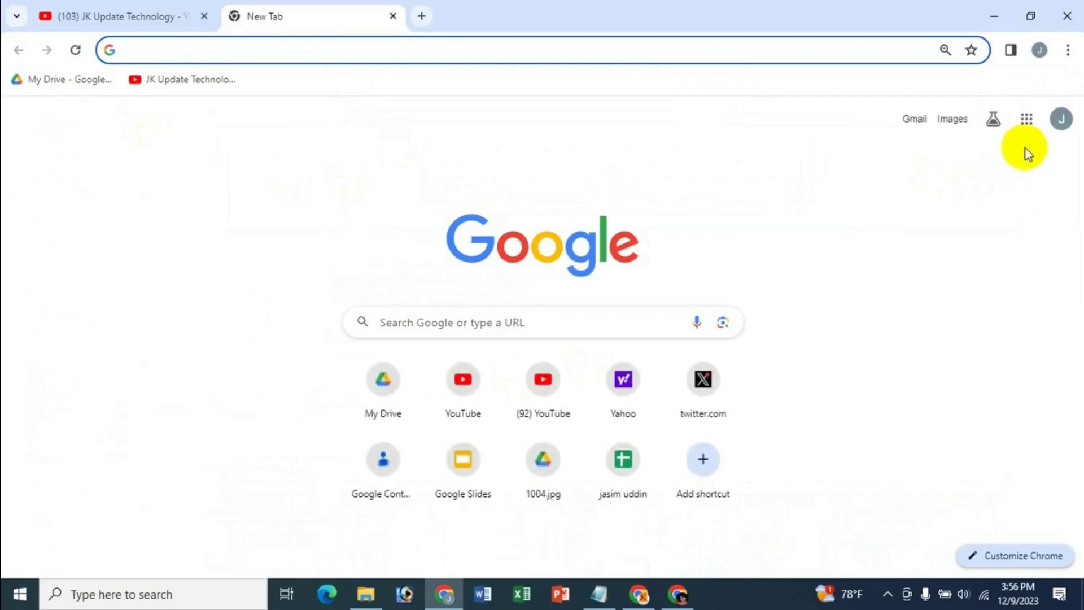
click(1026, 120)
click(803, 198)
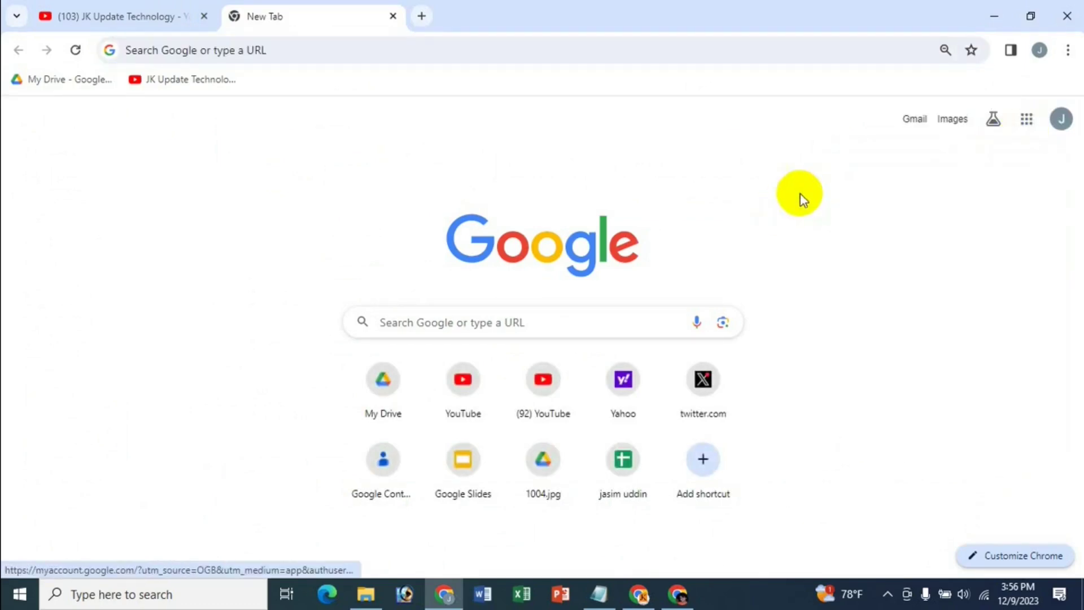
click(915, 121)
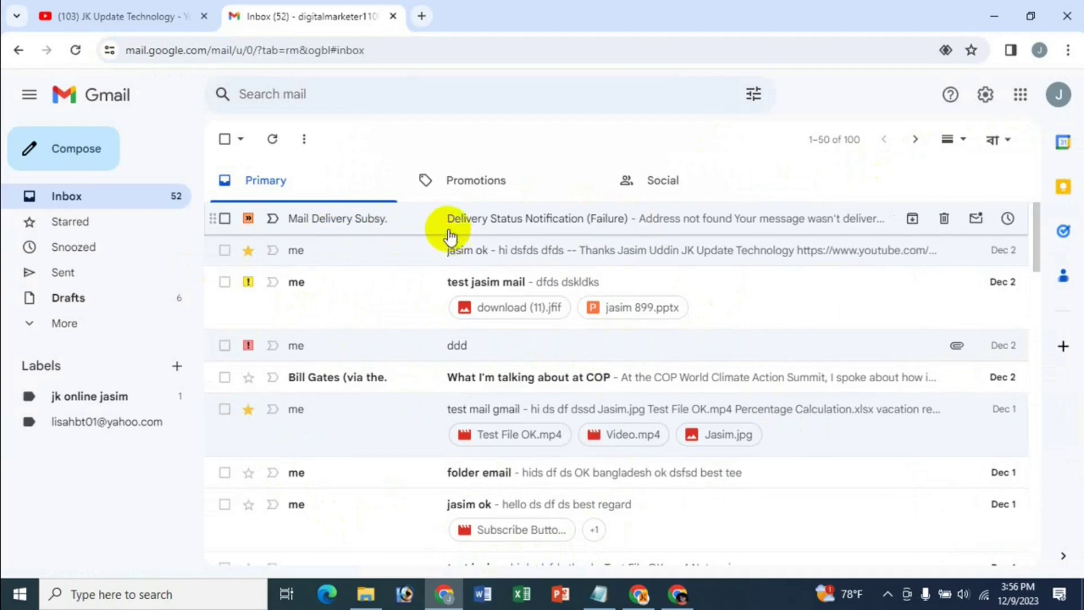
Add the Delivery Status Notification (Failure) message to Tasks and enter "dk d dfsd dsfdsfs" as the task's details
click(224, 218)
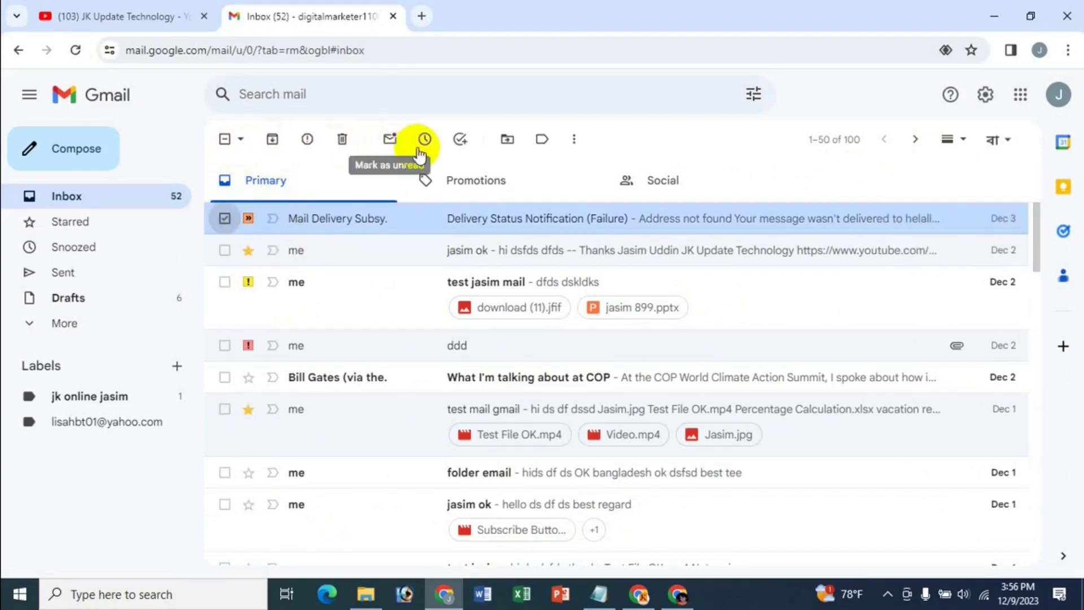
click(462, 139)
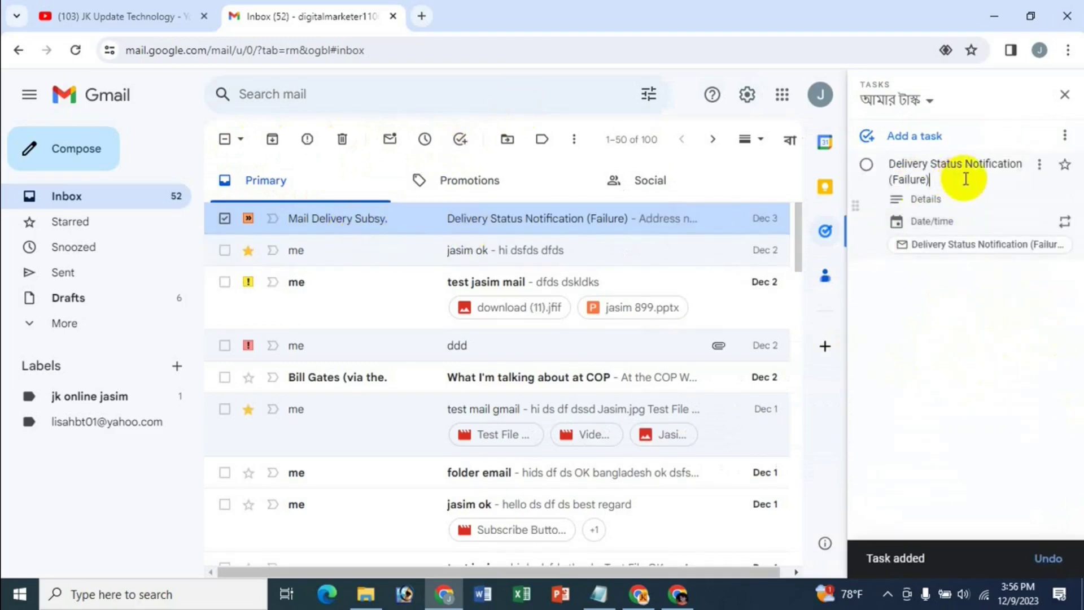
click(929, 179)
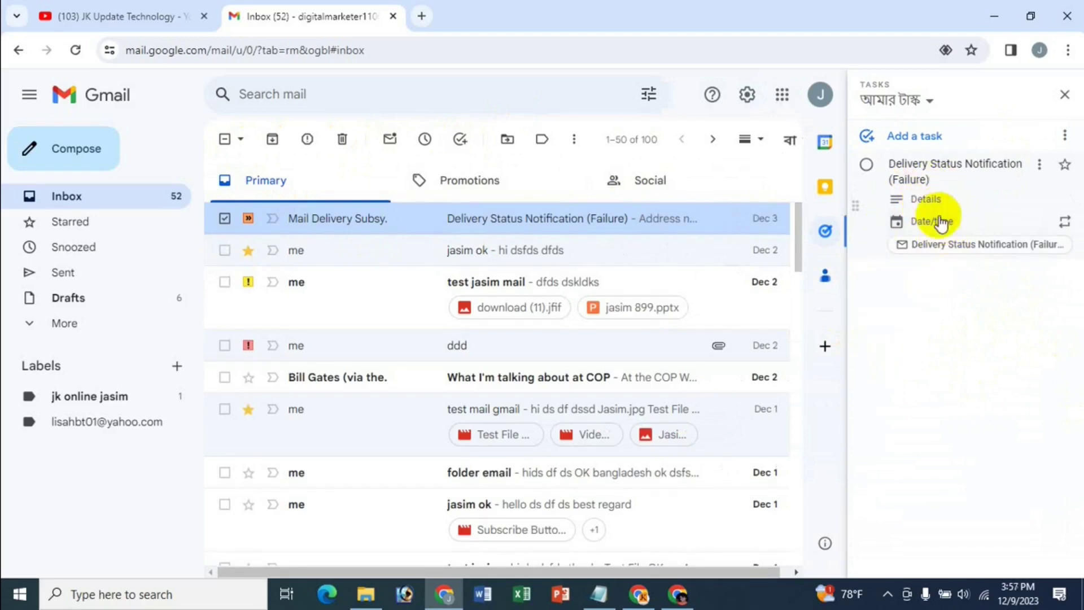
click(914, 200)
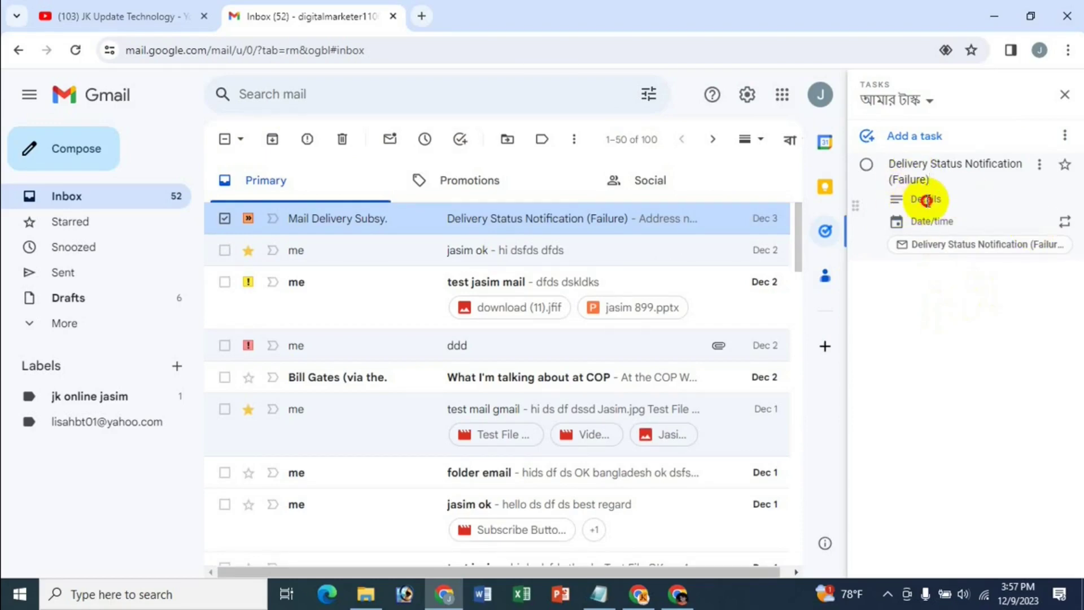
text(dk d)
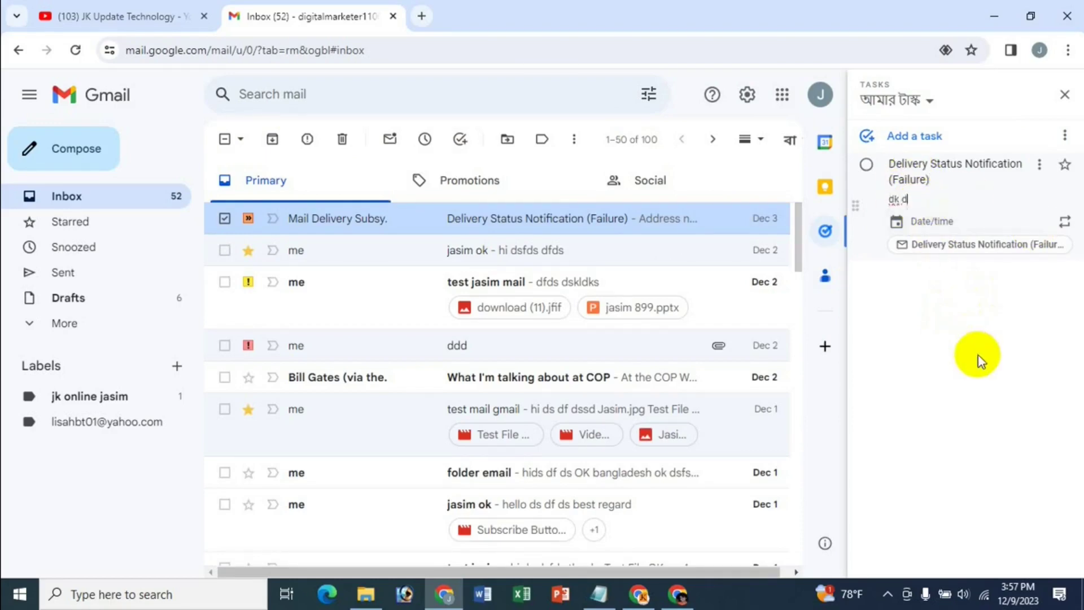
text( dfsd dfsdfs)
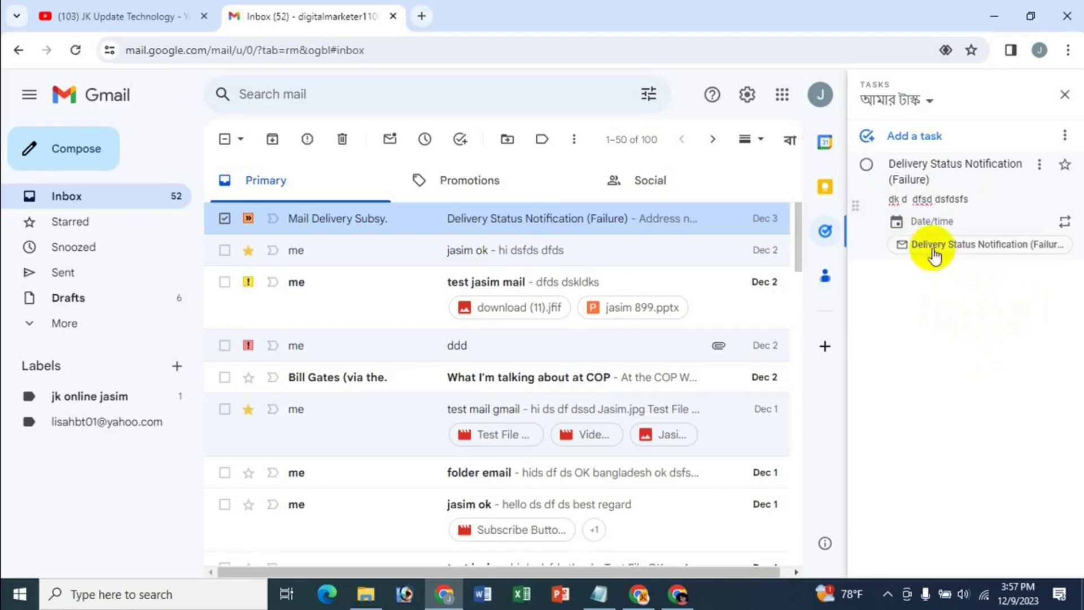
Set the task's date to December 11, 2023 and its time to 11:00 AM
click(929, 221)
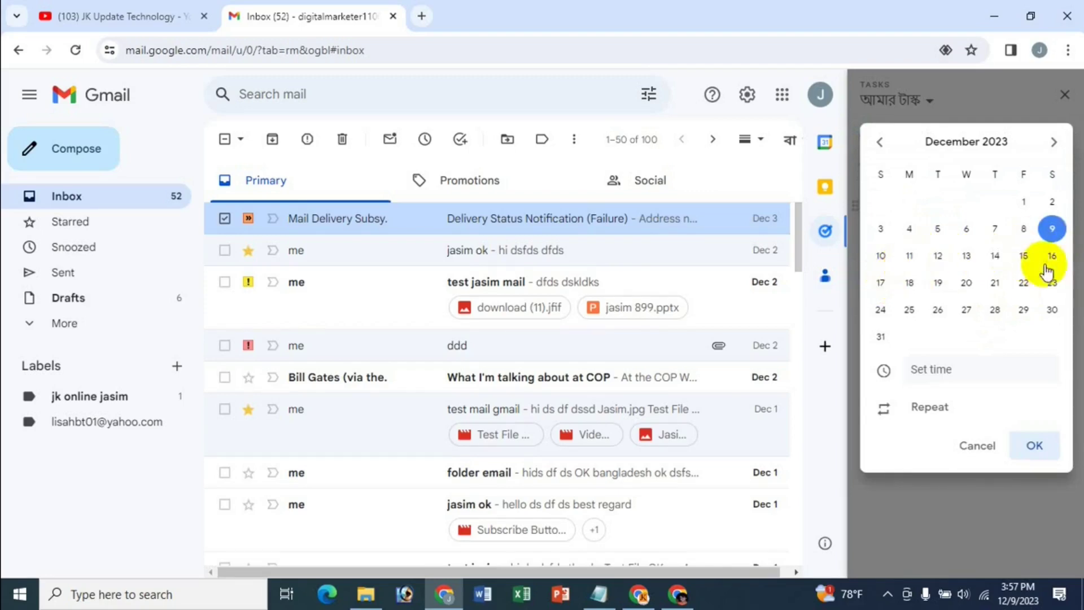
click(910, 258)
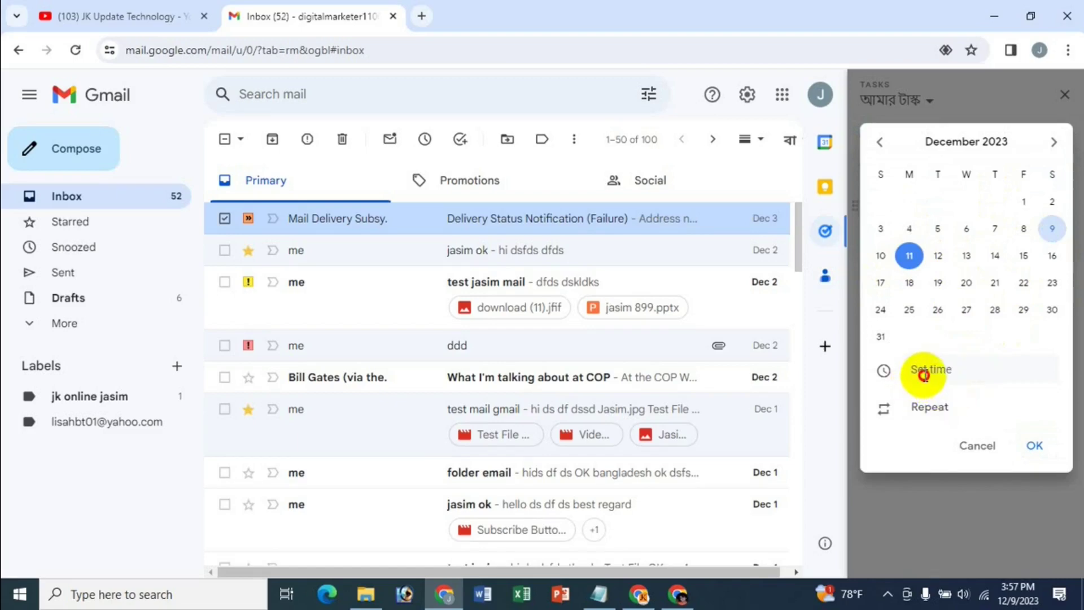
click(923, 375)
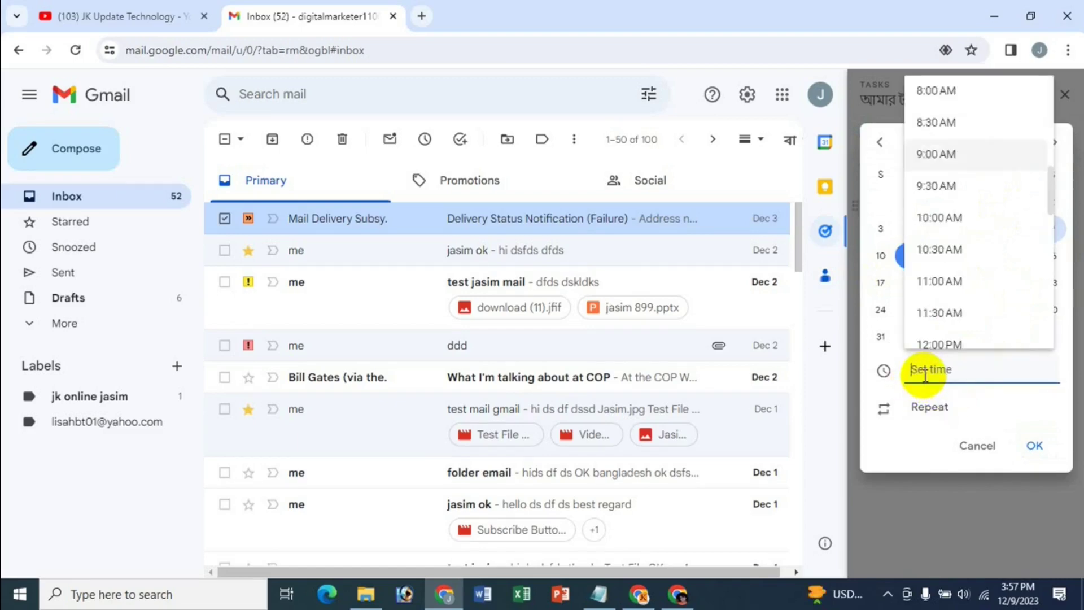
click(952, 279)
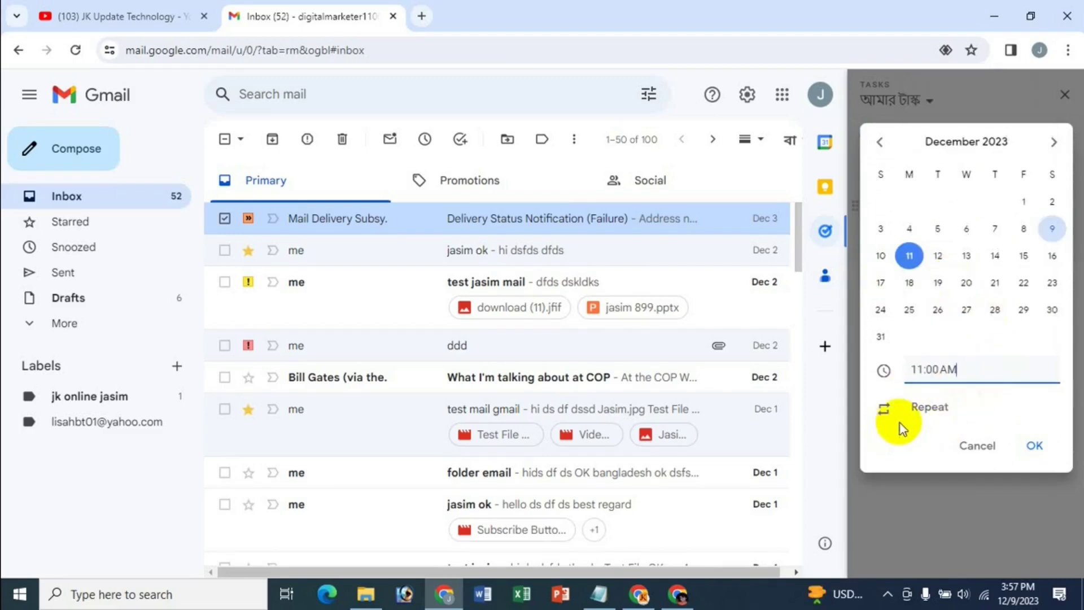
Set the Delivery Status Notification (Failure) task to repeat every 2 weeks on Monday at 12:00 PM and star it
click(930, 414)
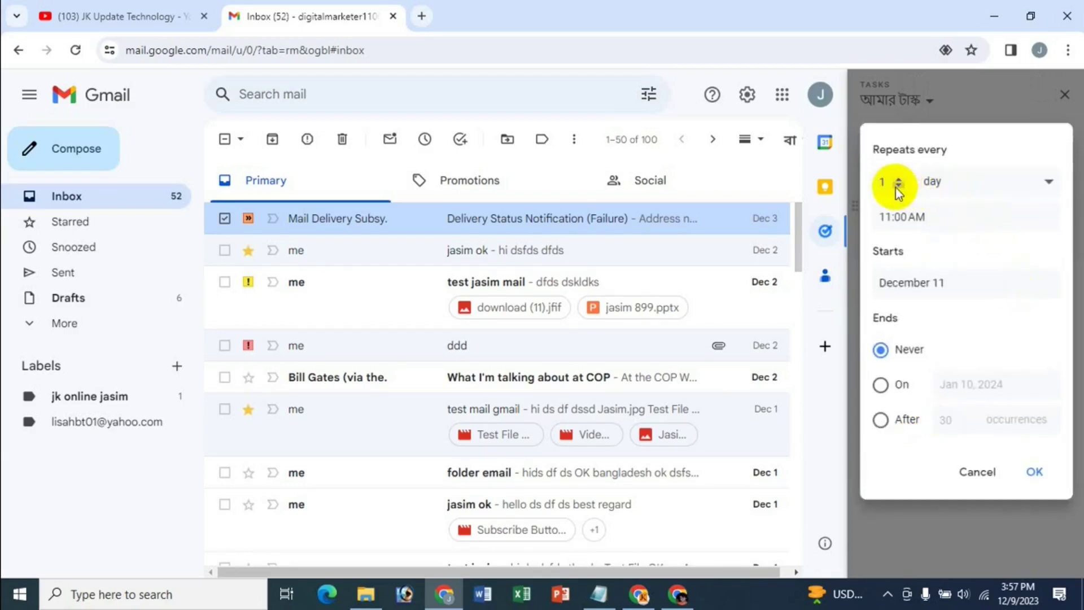
click(899, 182)
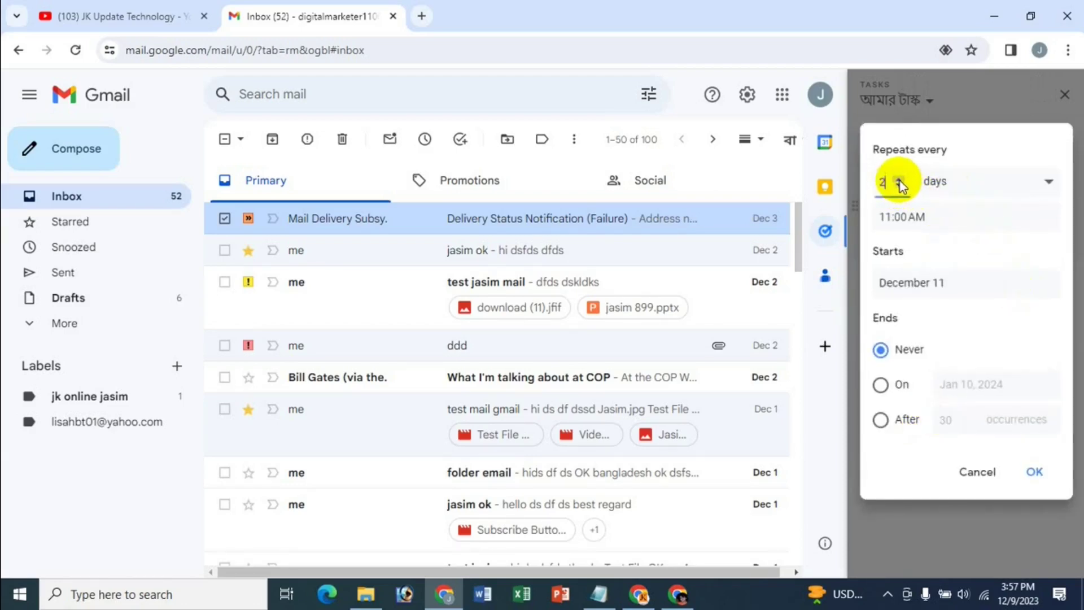
click(970, 187)
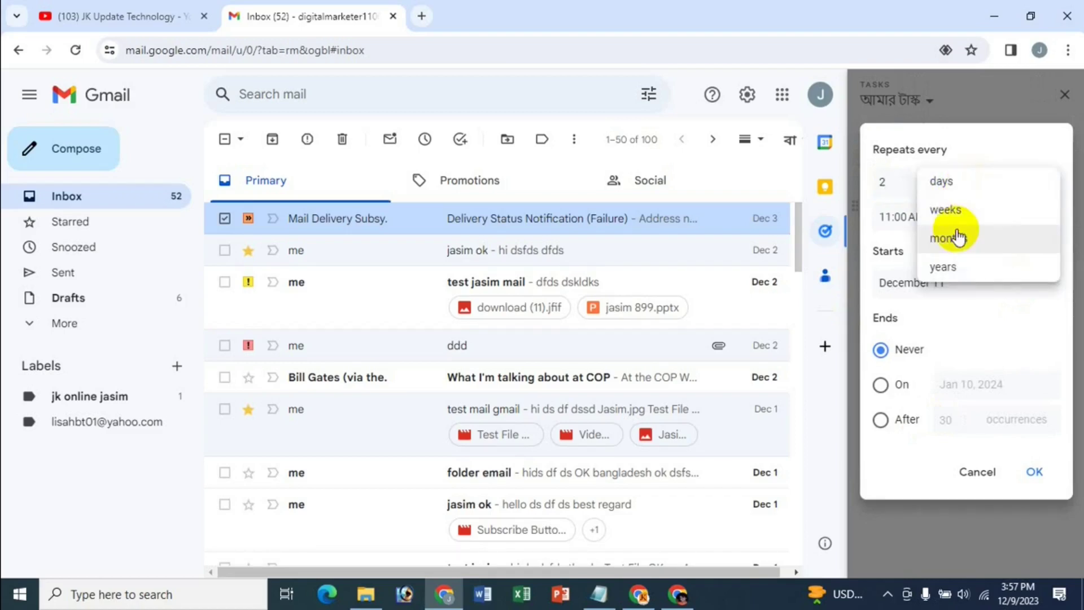
click(958, 214)
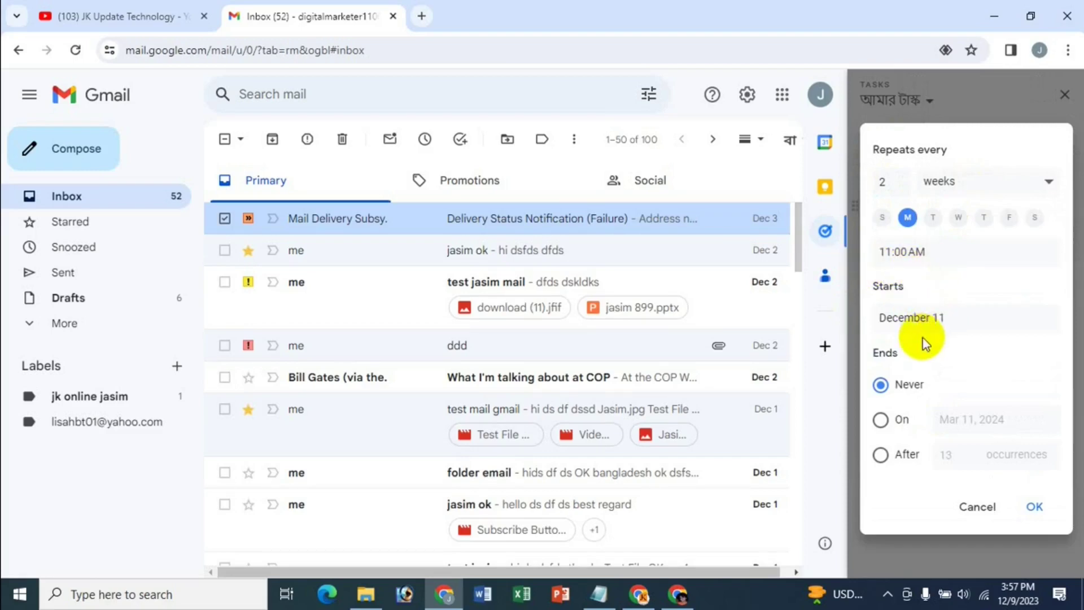
click(920, 251)
click(912, 410)
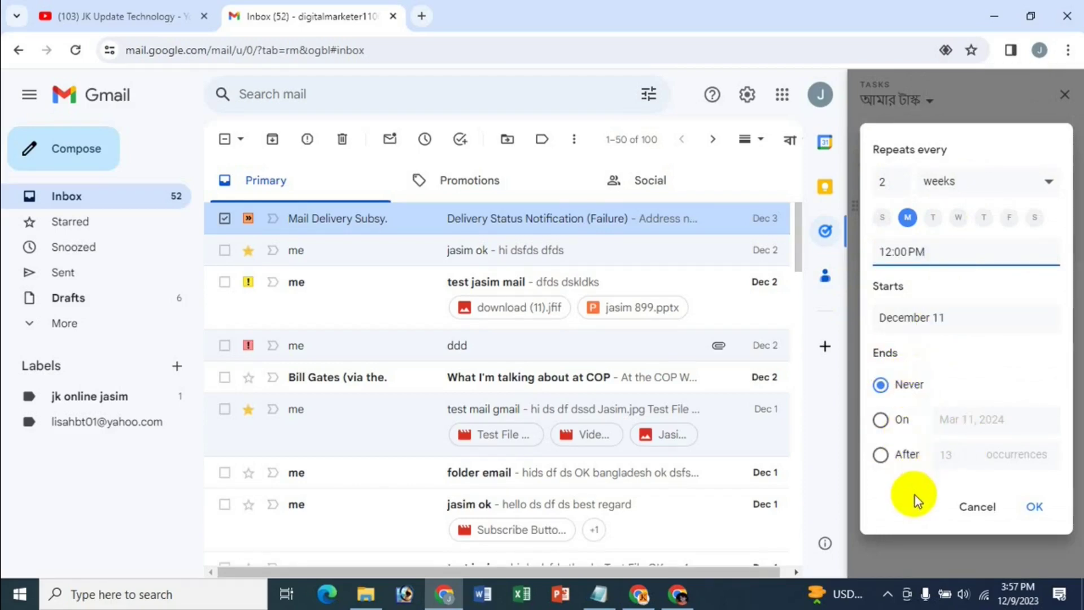
click(1042, 508)
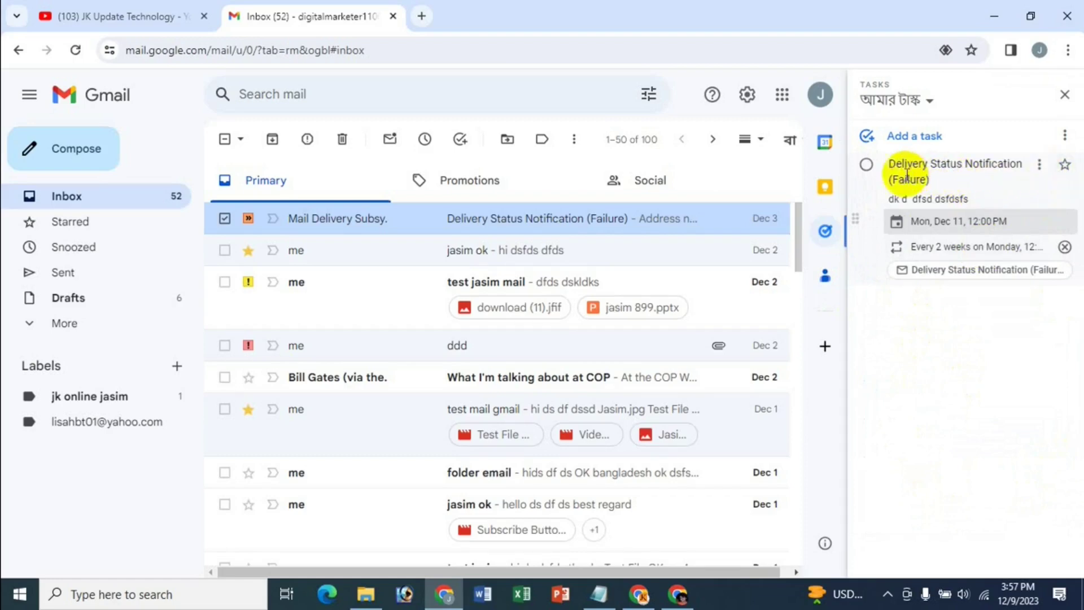
click(1065, 167)
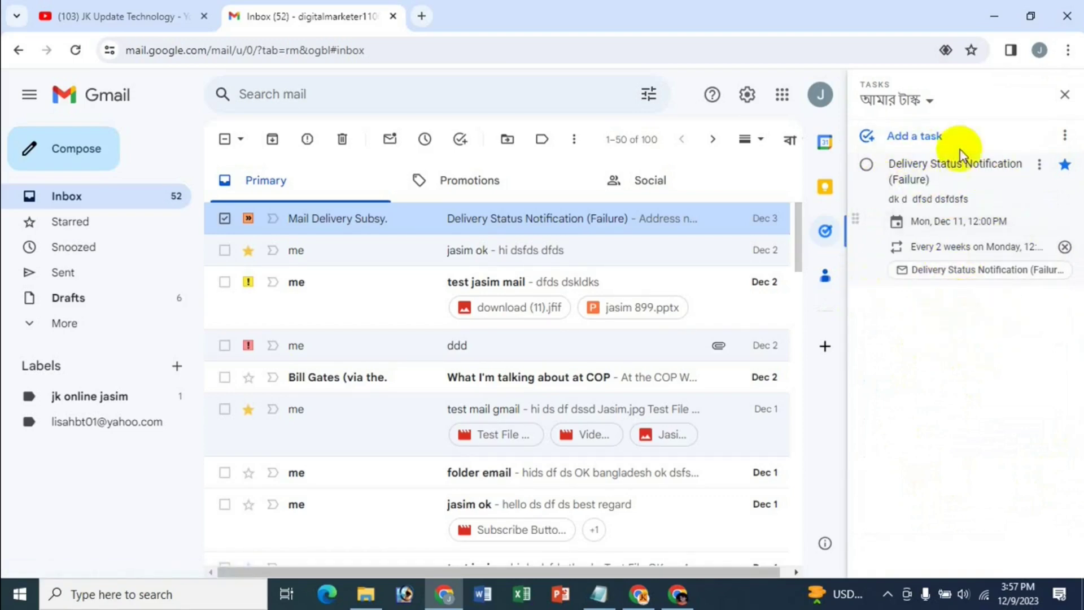
click(1066, 140)
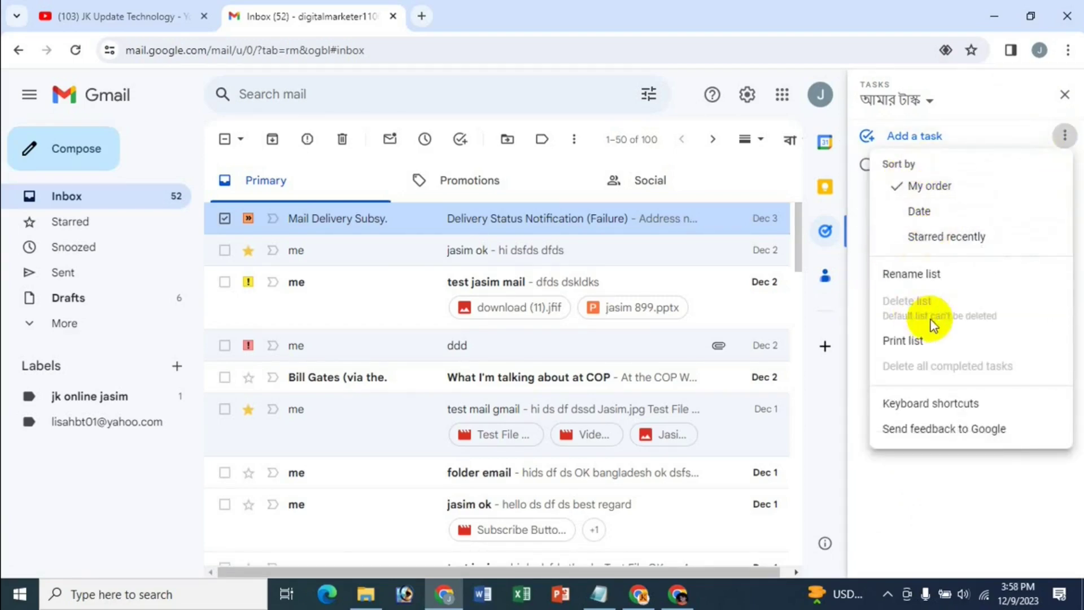
click(919, 278)
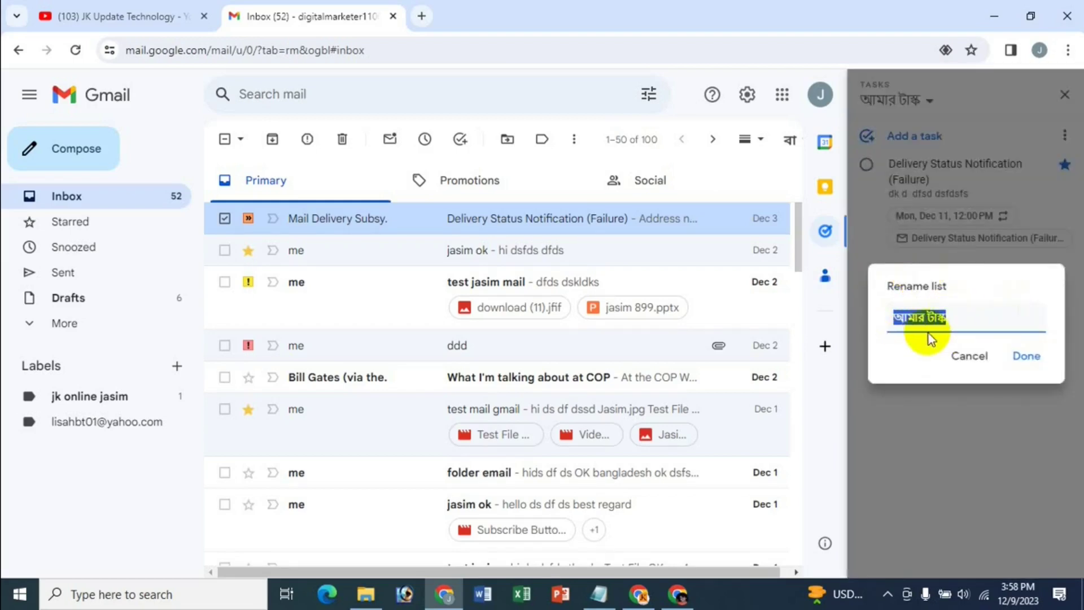
click(970, 357)
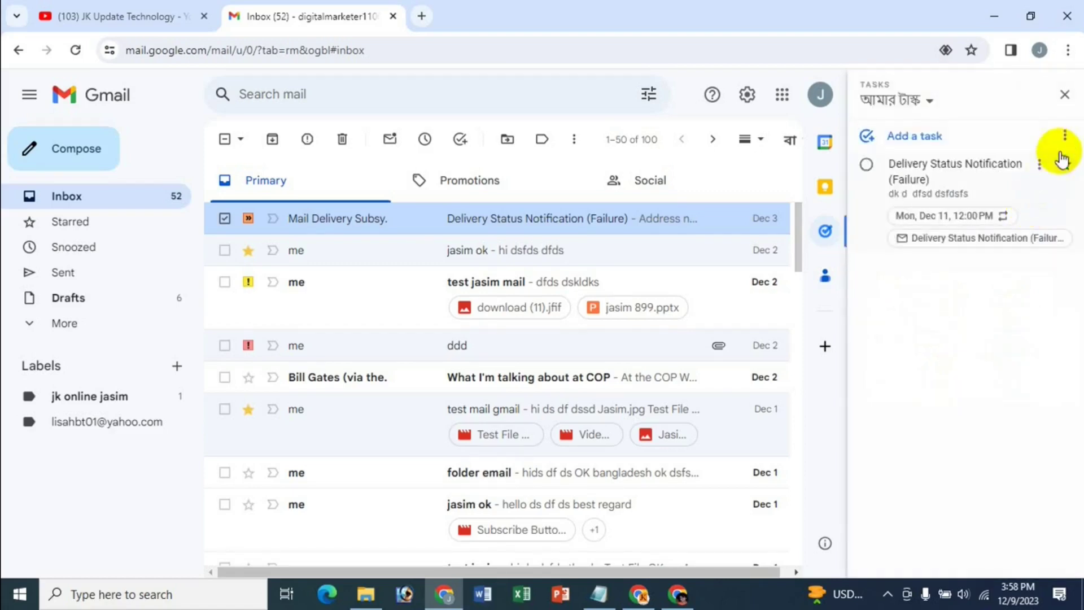
click(1064, 136)
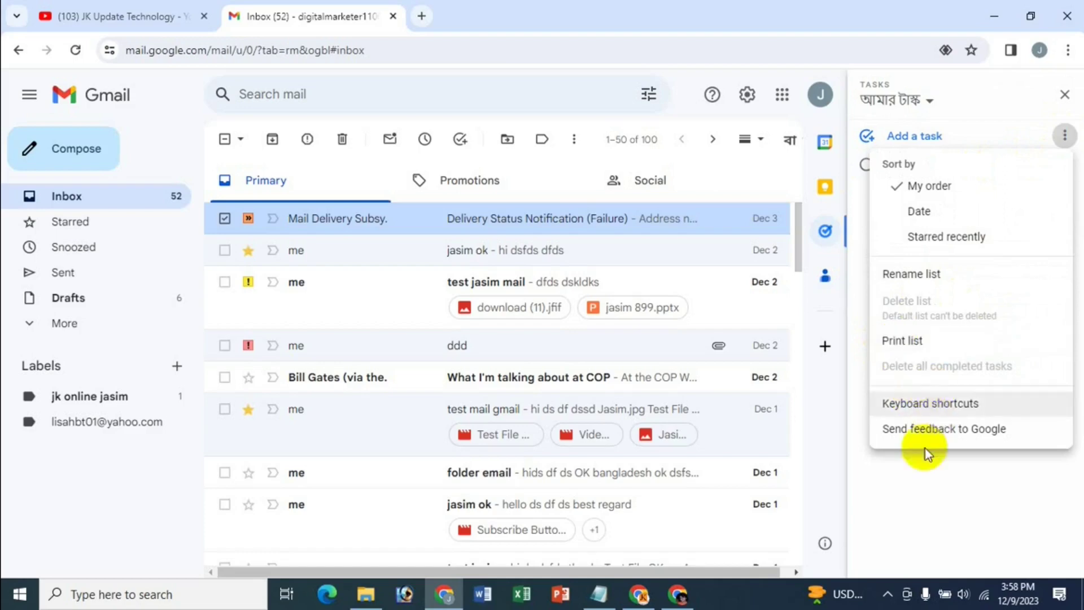
click(947, 483)
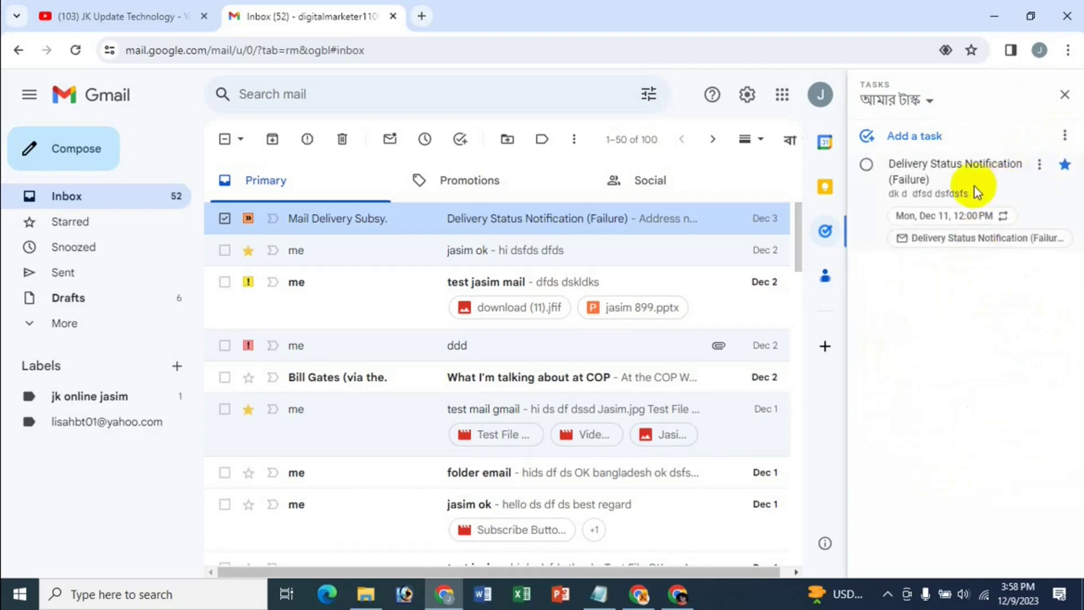
Create a new task list and name it with the account owner's first name
click(930, 103)
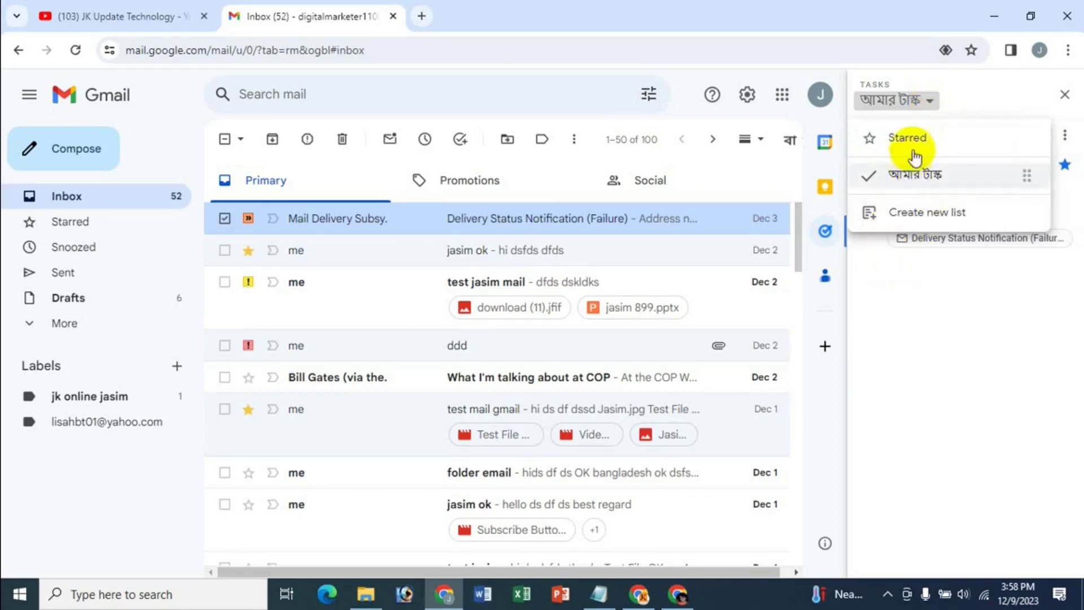
click(934, 220)
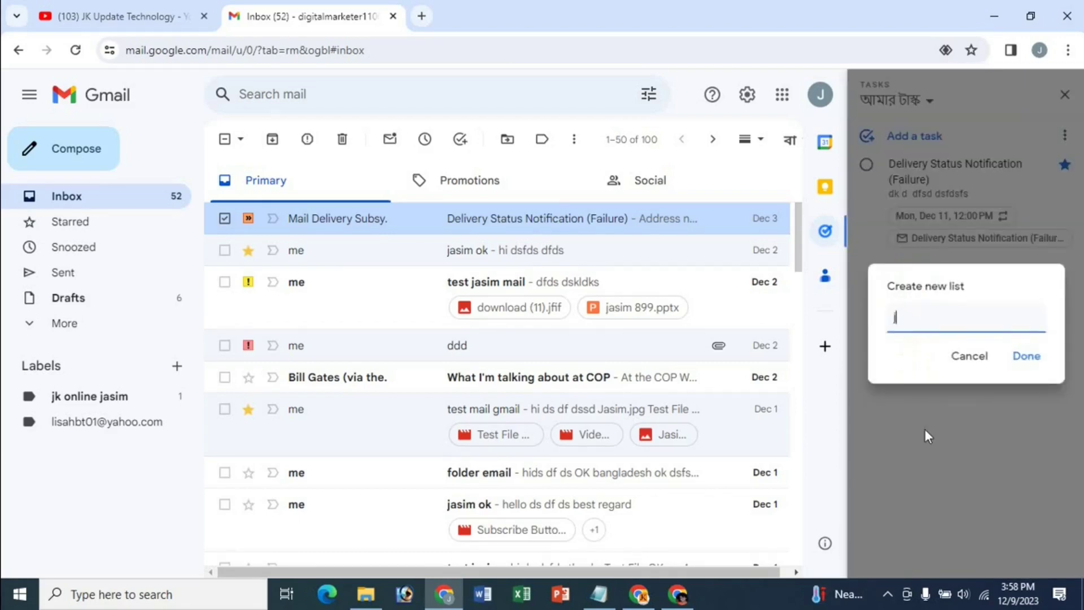
text(Jasim)
click(1027, 357)
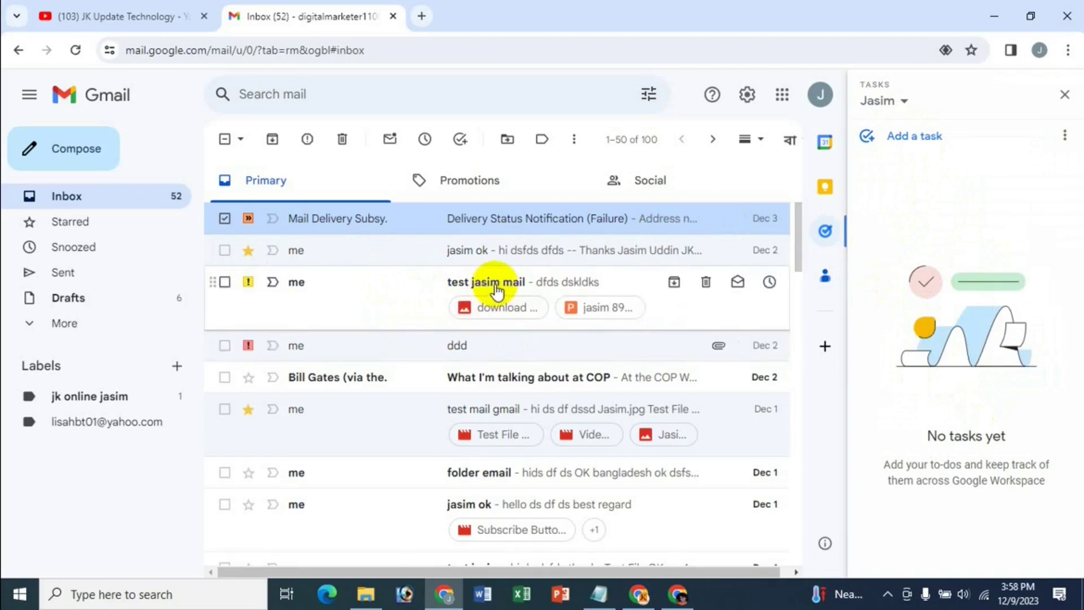
Add the December 2 message with the download (11).jfif attachment to the new task list and enter "sdadas" as its details
drag(496, 290, 940, 190)
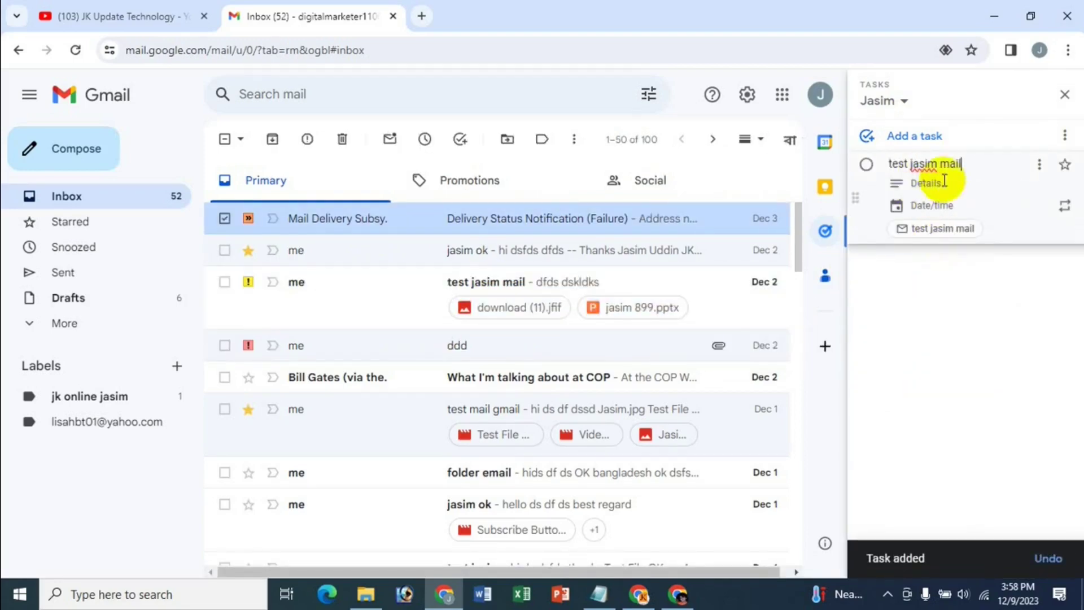
click(923, 185)
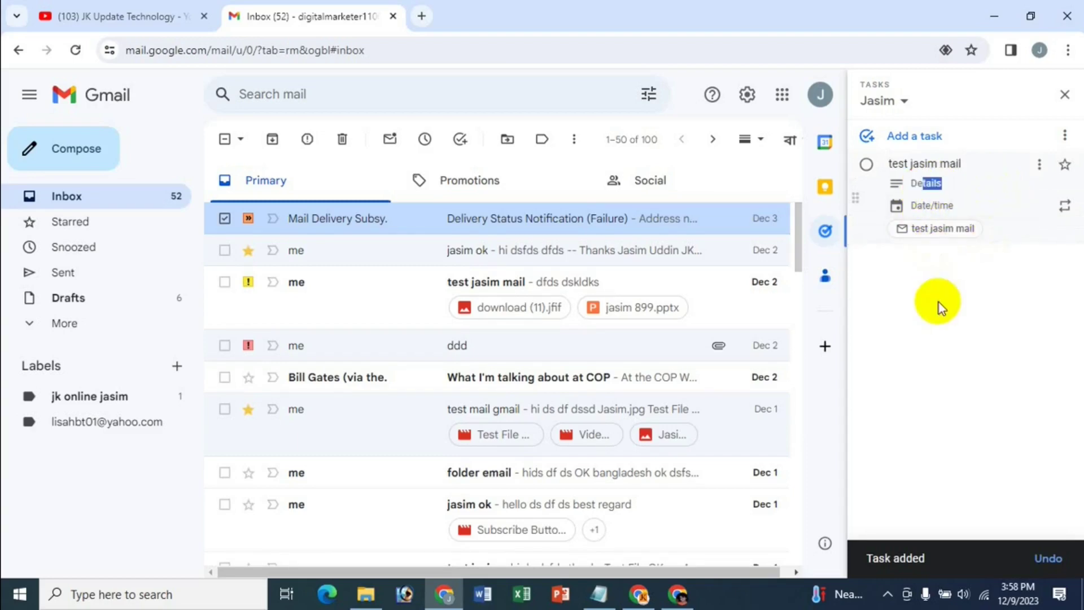
text(sfdsfsd)
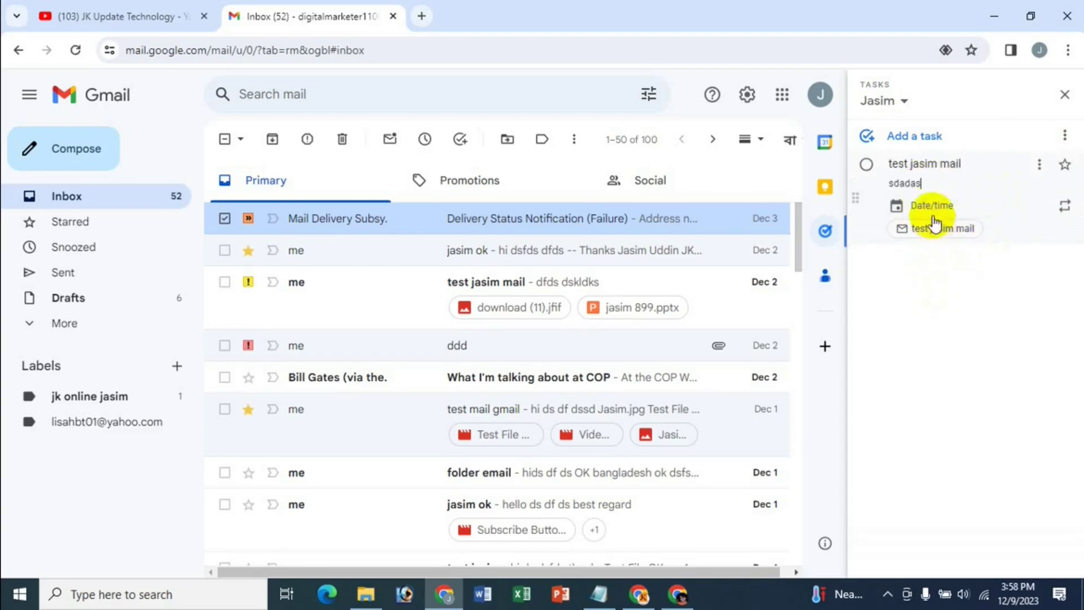
Set the new task's date to December 13, 2023 and its time to 11:00 AM
click(931, 206)
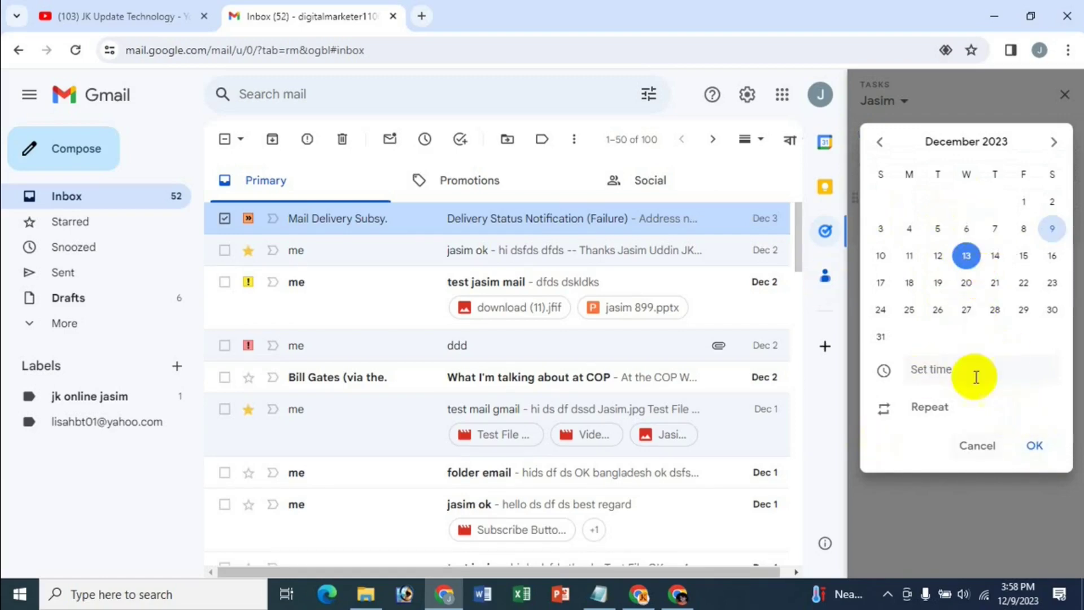
click(938, 373)
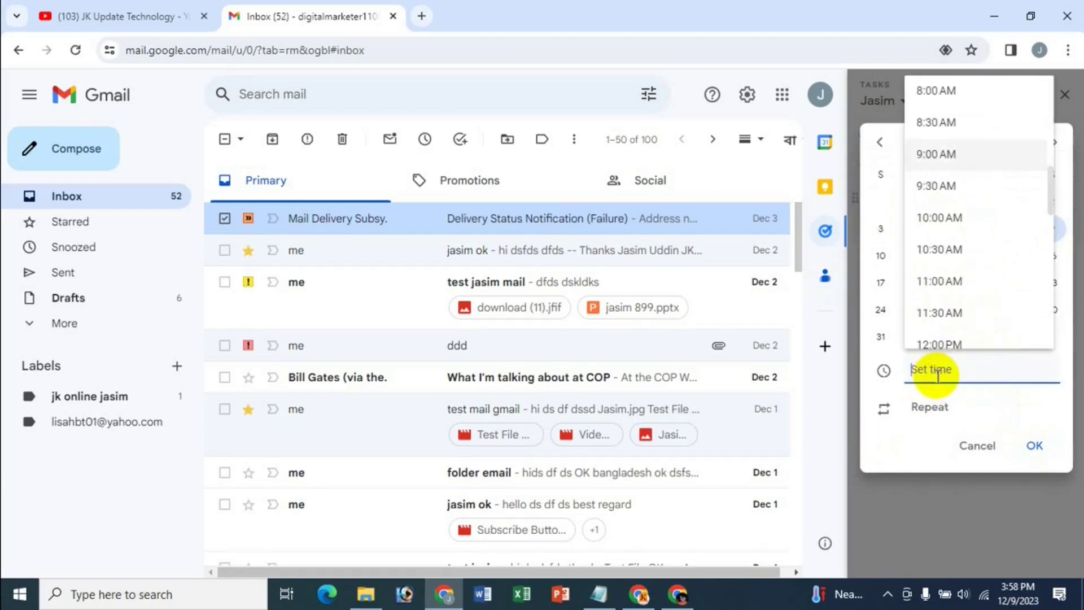
click(943, 279)
Make the new task repeat every 3 months on day 13 with no end date
click(924, 411)
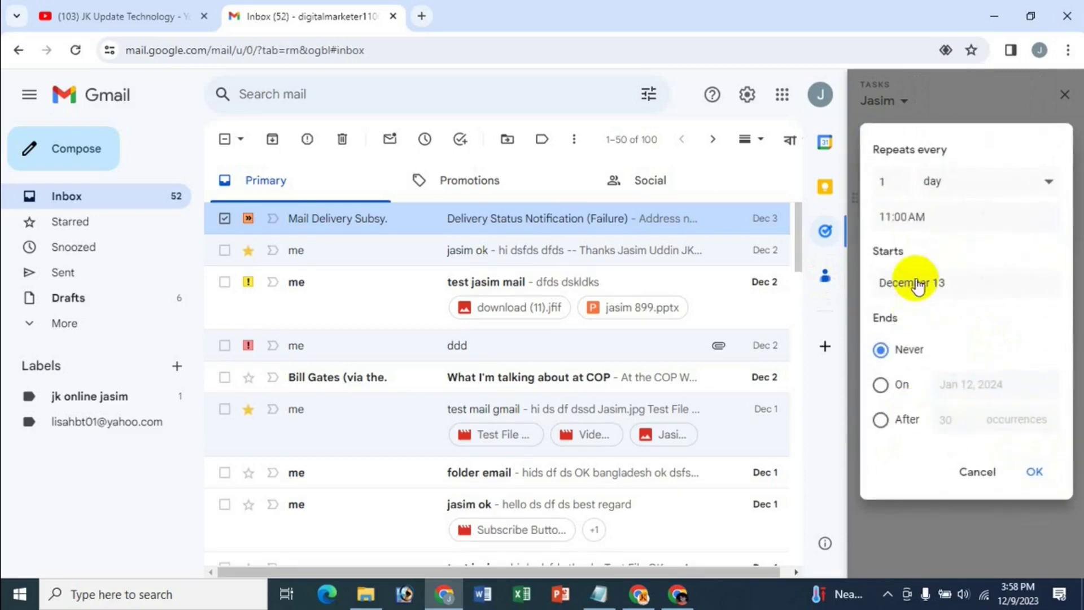
click(937, 181)
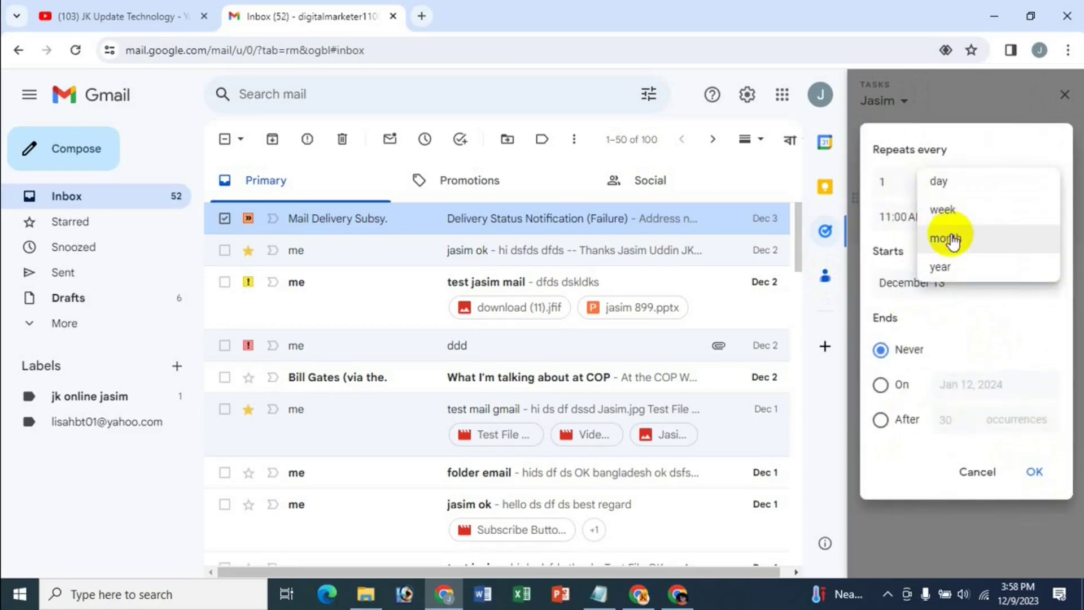
click(954, 238)
double_click(898, 165)
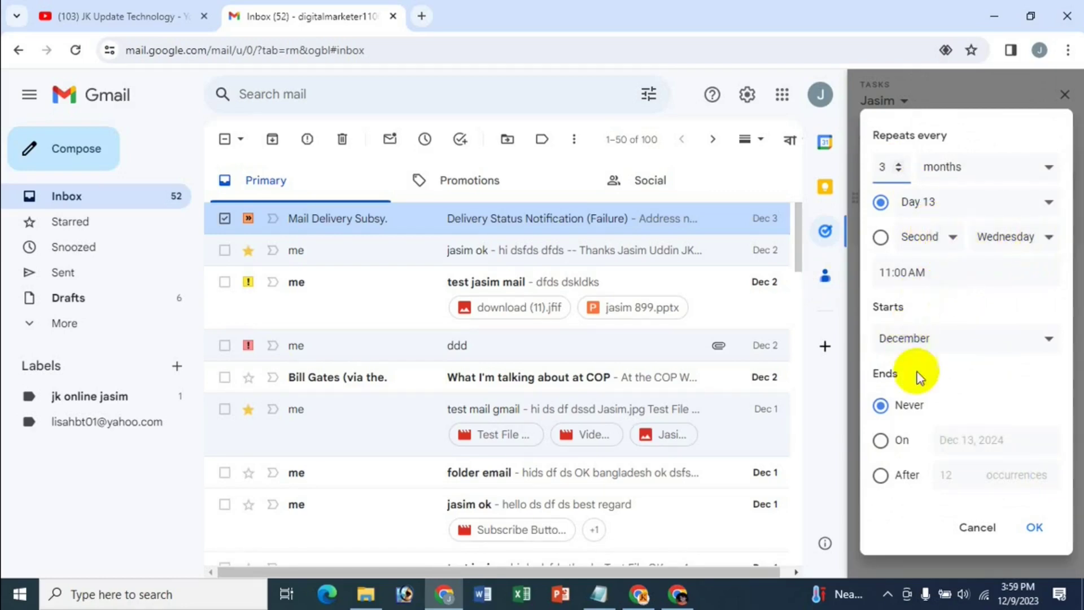
click(1046, 529)
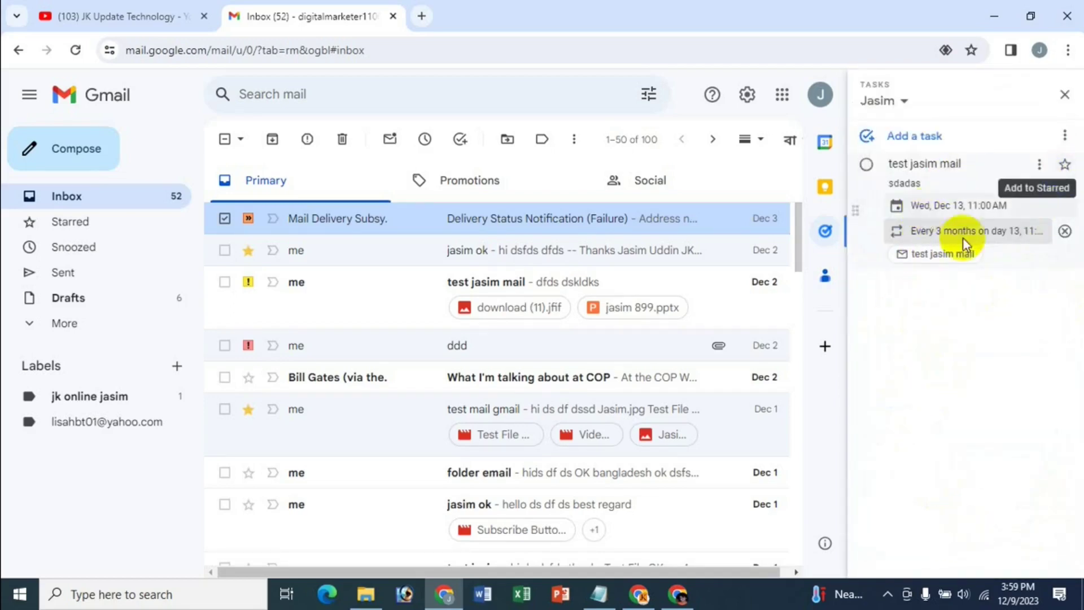
click(1038, 164)
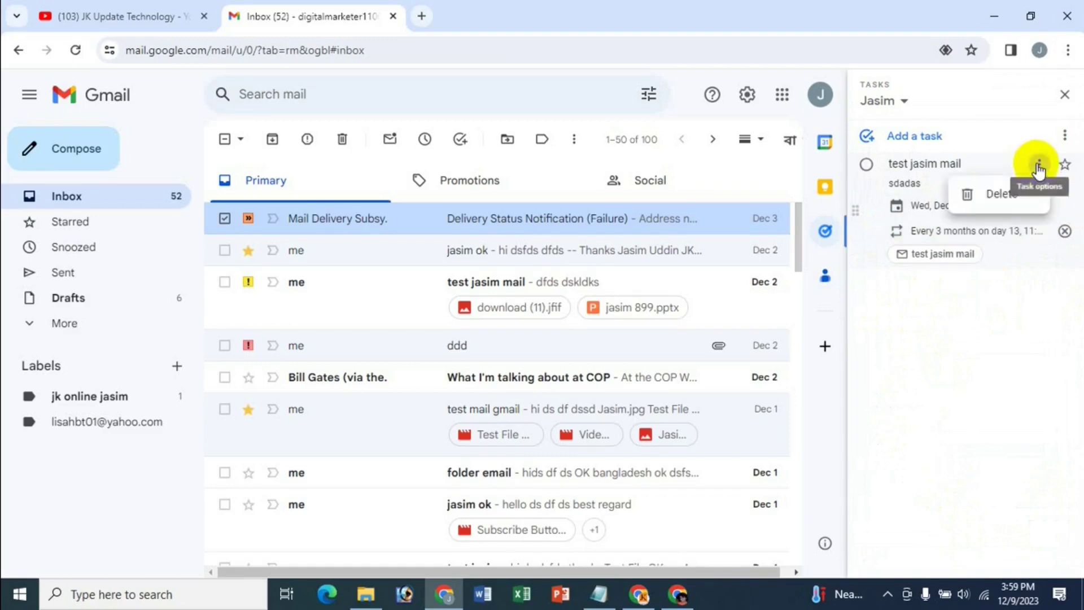
click(985, 304)
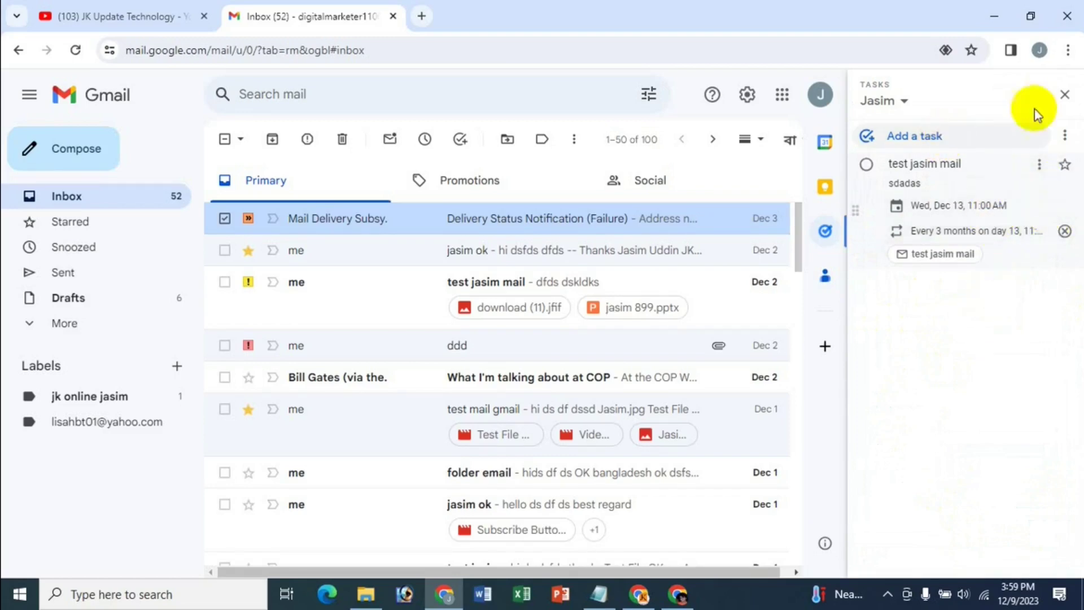
click(1064, 136)
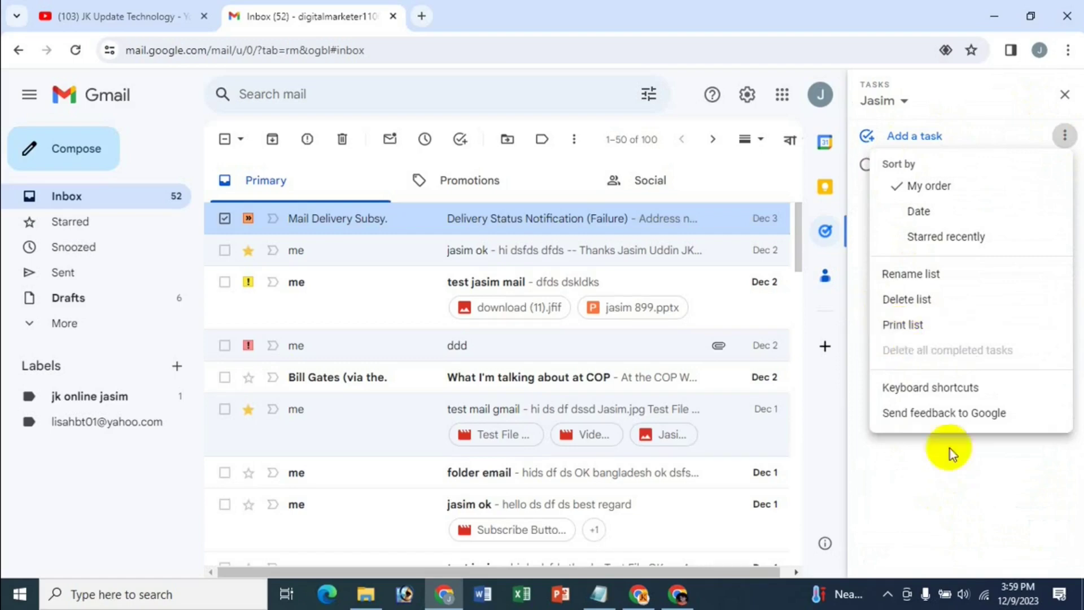
click(968, 479)
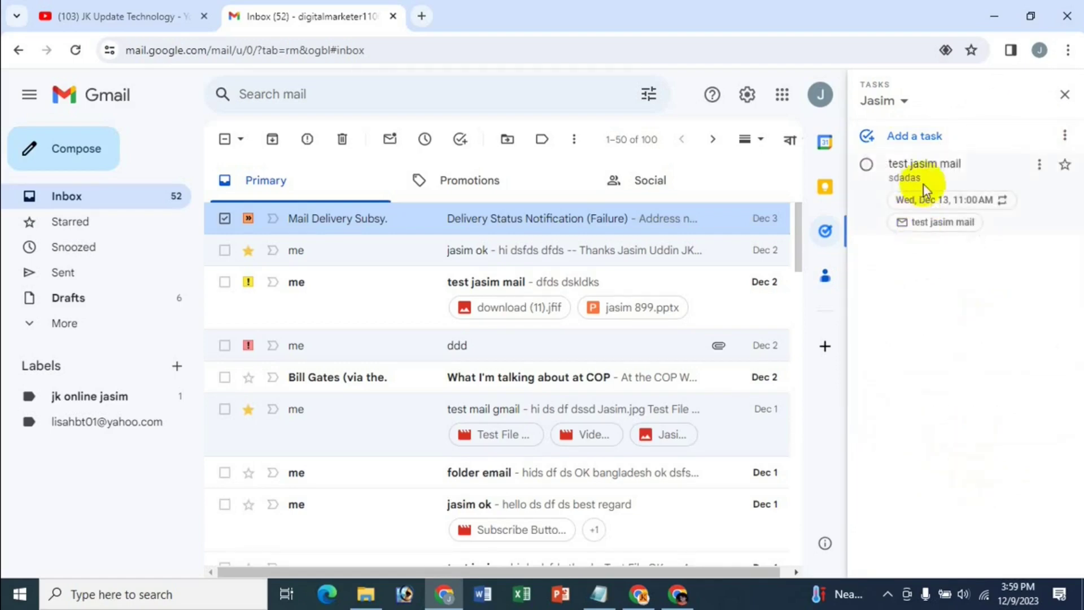
click(1039, 168)
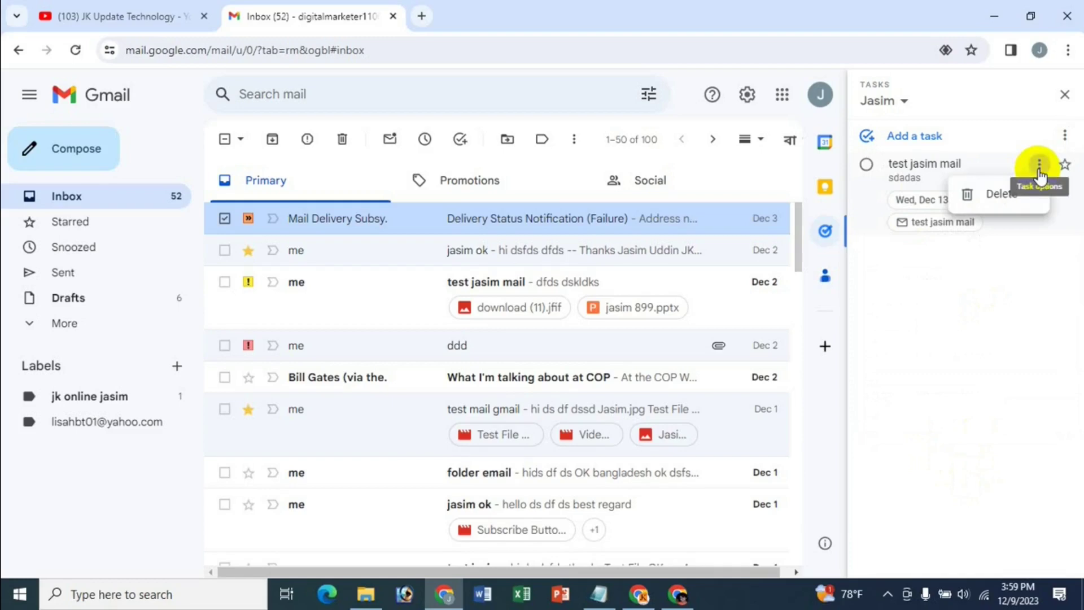
click(991, 309)
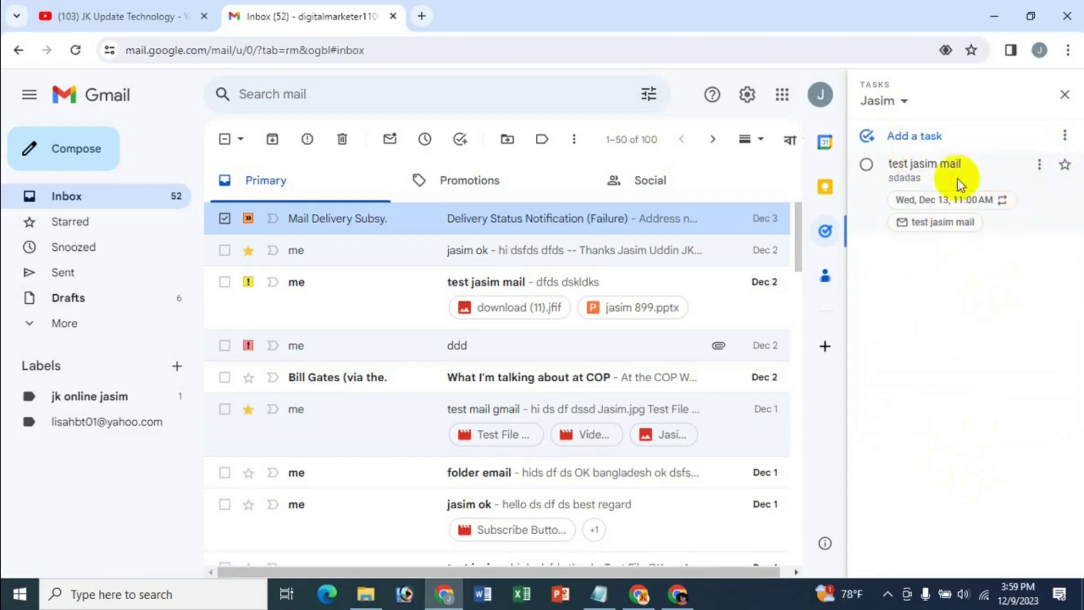
View the Starred task list and close Tasks
click(904, 103)
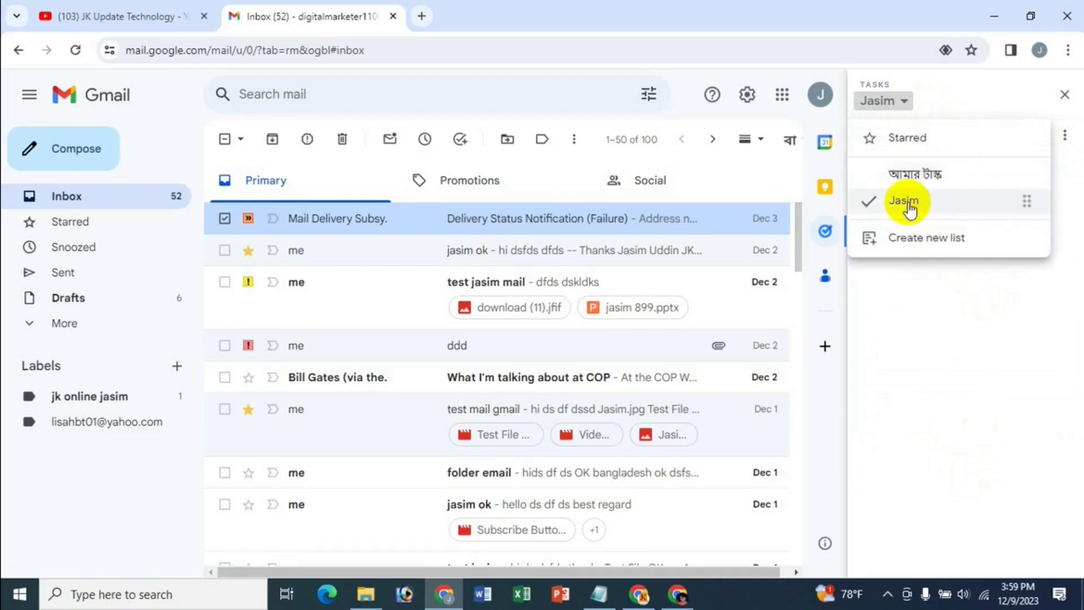
click(891, 141)
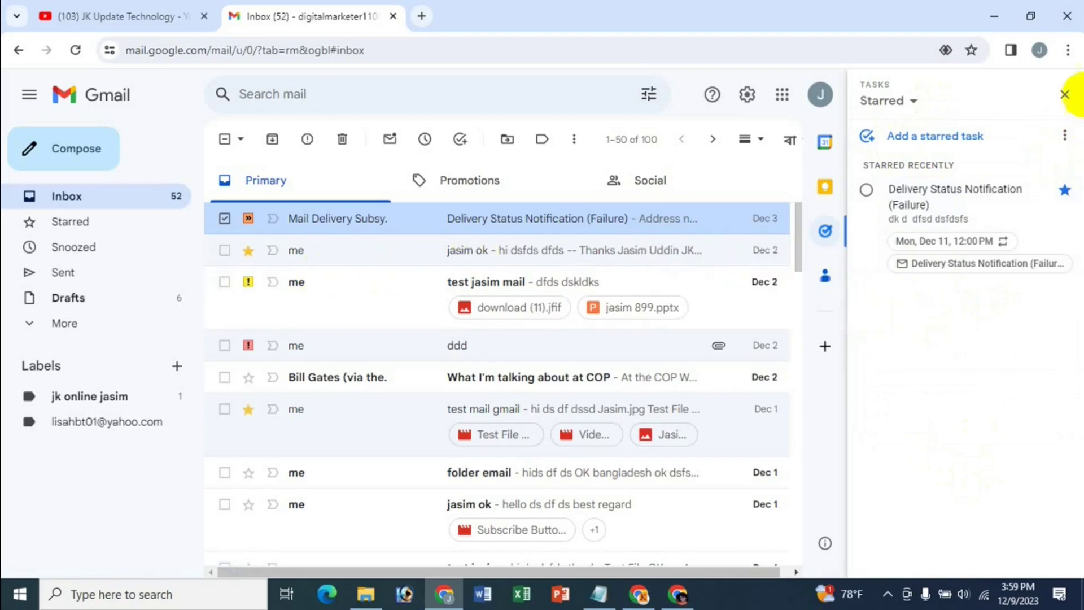
click(1067, 93)
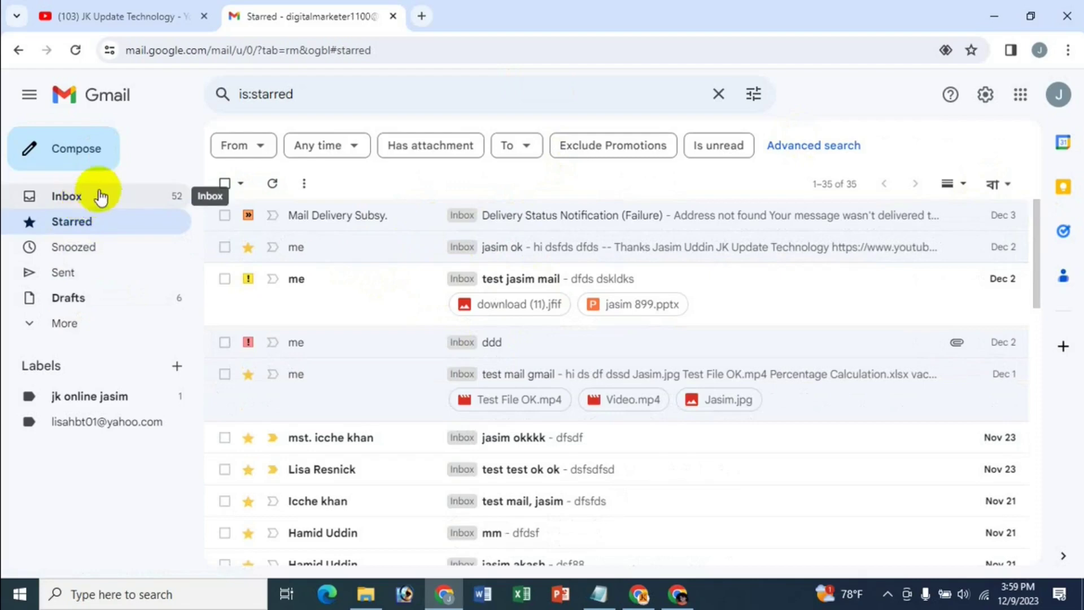
Return from the starred mail to the inbox and reopen Tasks
click(75, 198)
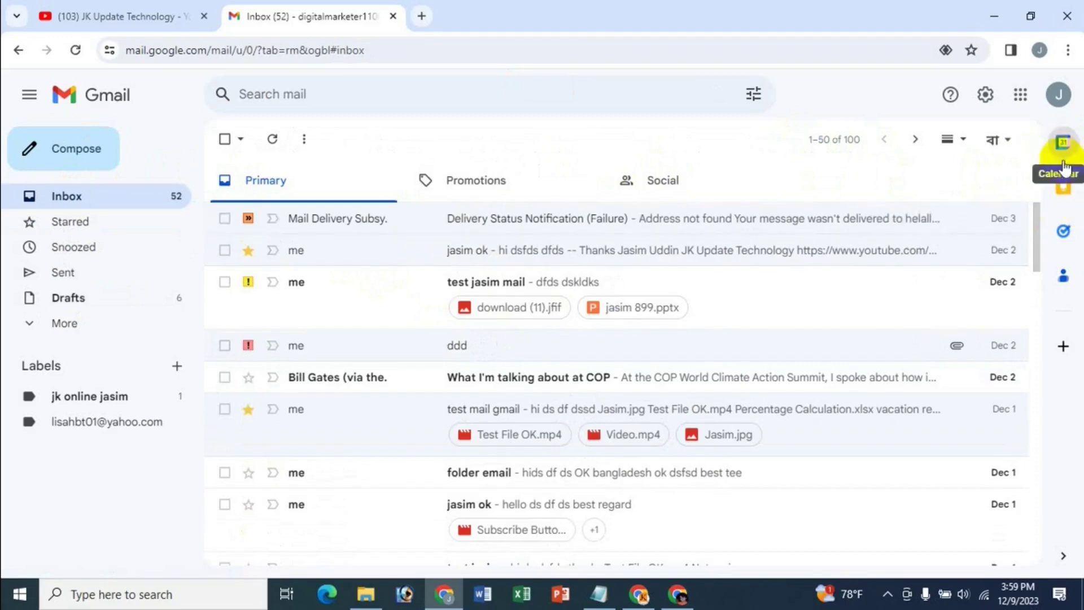
click(1064, 233)
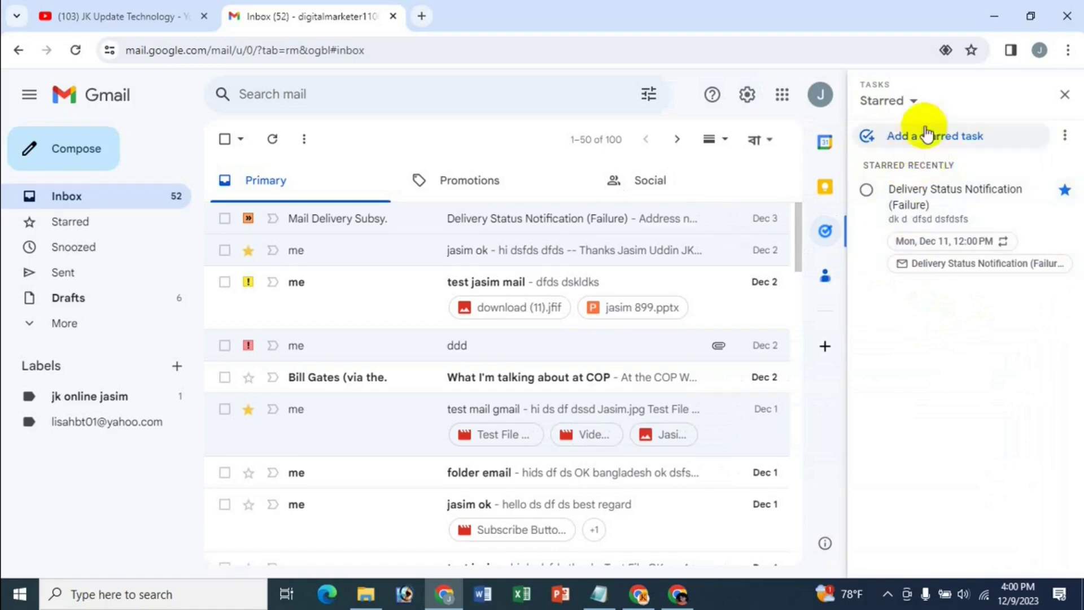
Review the tasks in the আমার টাস্ক list and in the custom list, and return to the আমার টাস্ক list
click(914, 108)
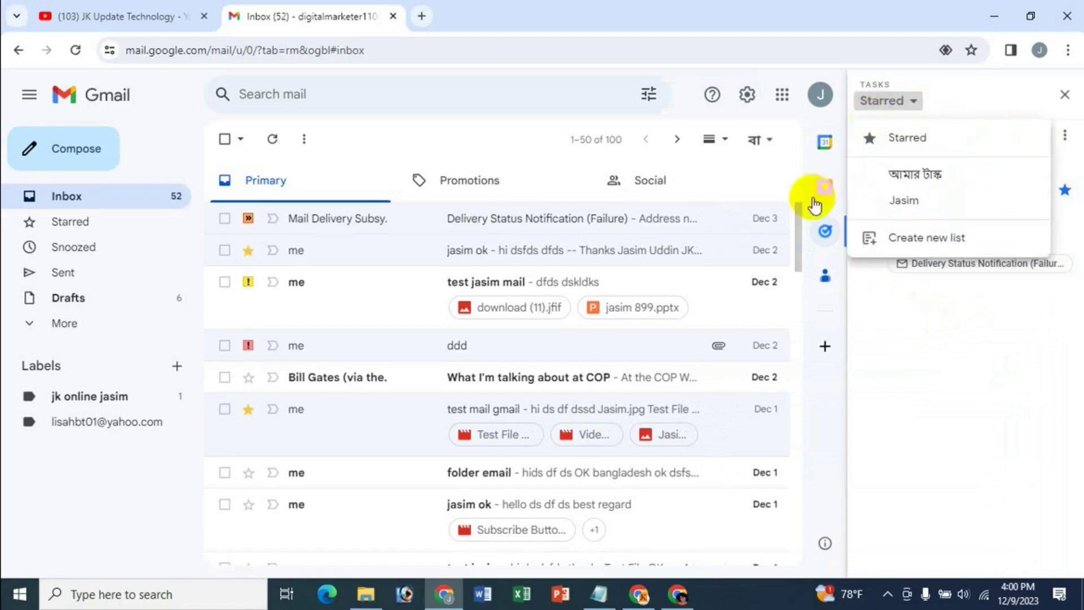
click(924, 175)
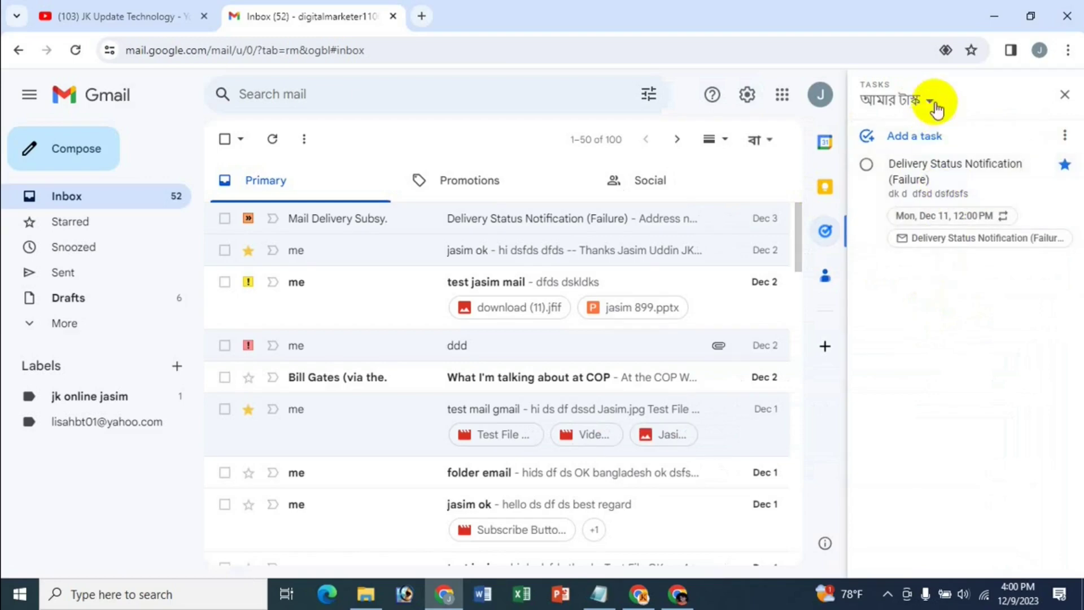
click(929, 102)
click(902, 203)
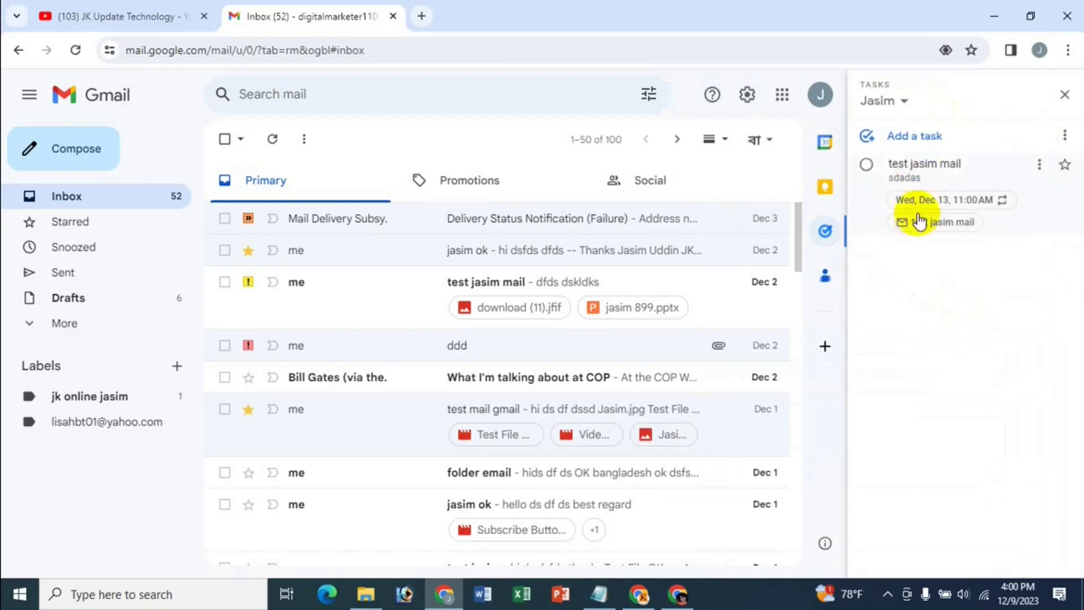
mouse_move(957, 172)
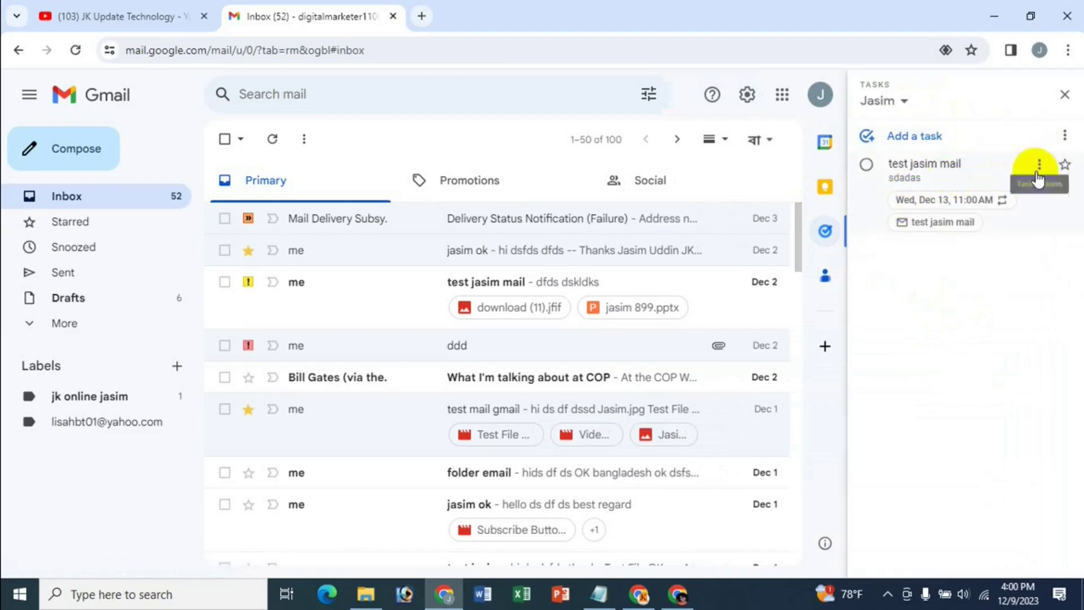
click(906, 104)
click(906, 168)
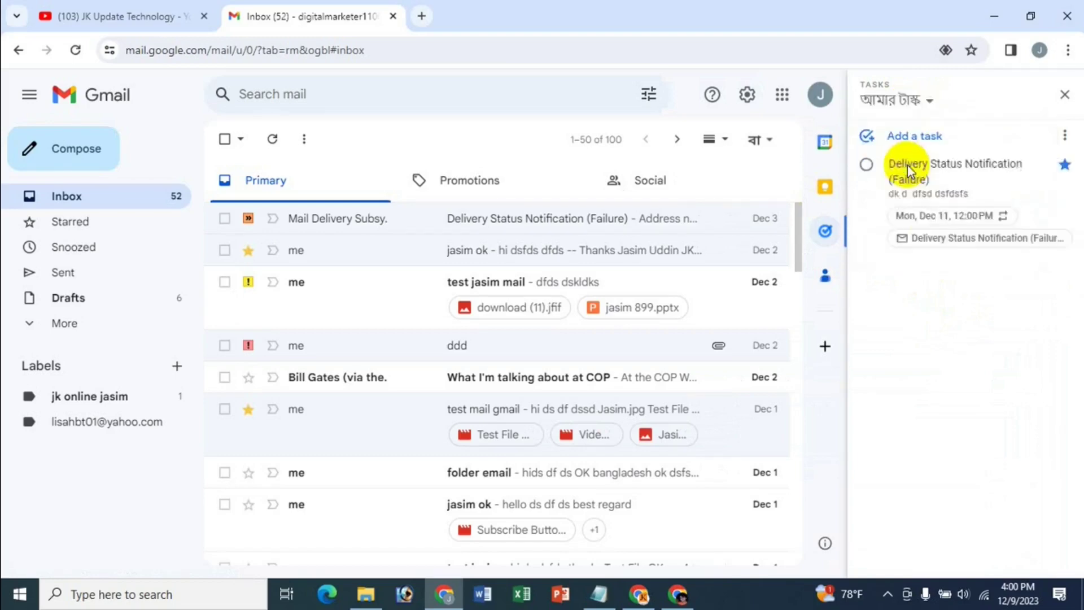
Examine the options available for the Delivery Status Notification (Failure) task and for the আমার টাস্ক list
click(1038, 165)
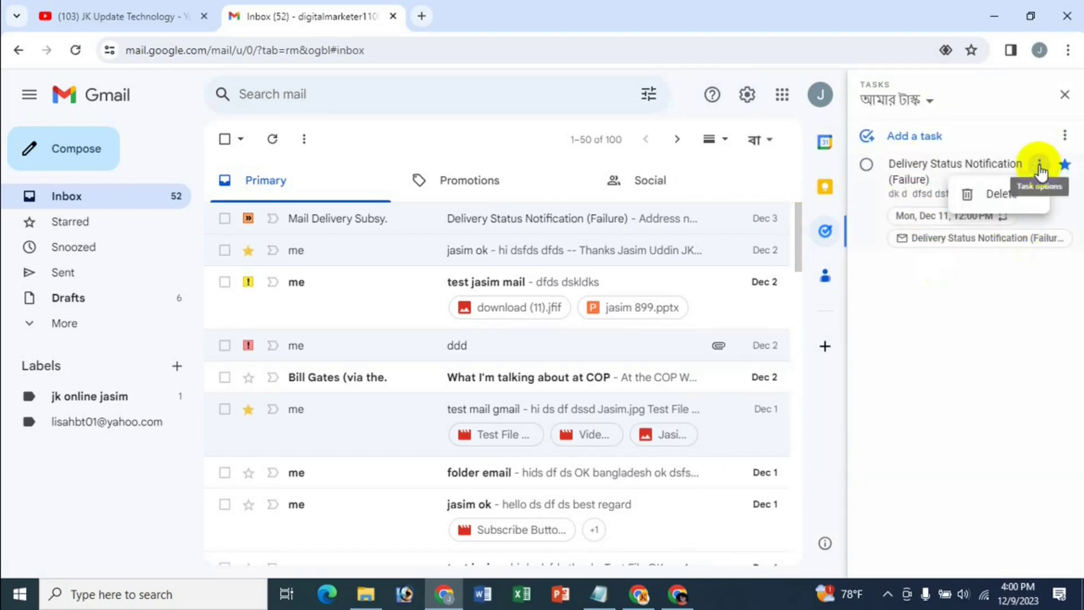
click(984, 326)
click(1064, 135)
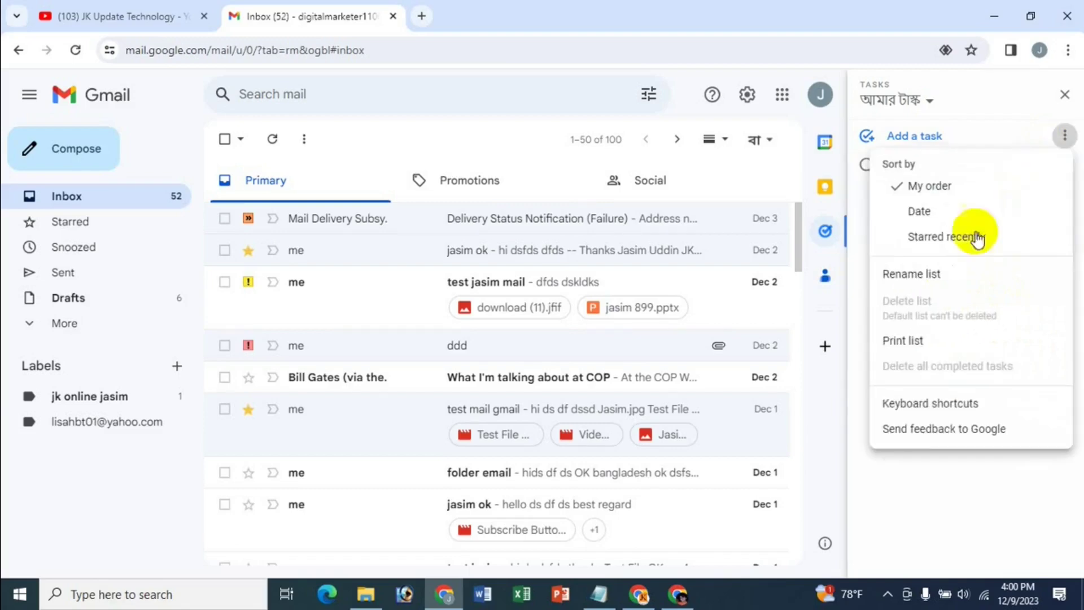
click(939, 487)
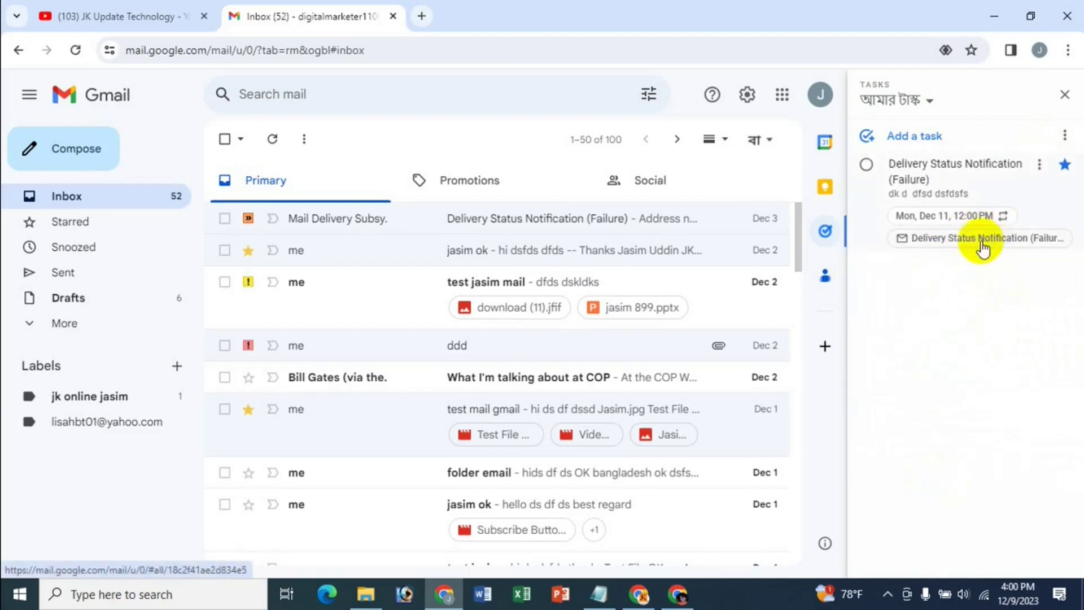
Check the date and repetition settings of the Delivery Status Notification (Failure) task without changing them, and close Tasks
click(956, 217)
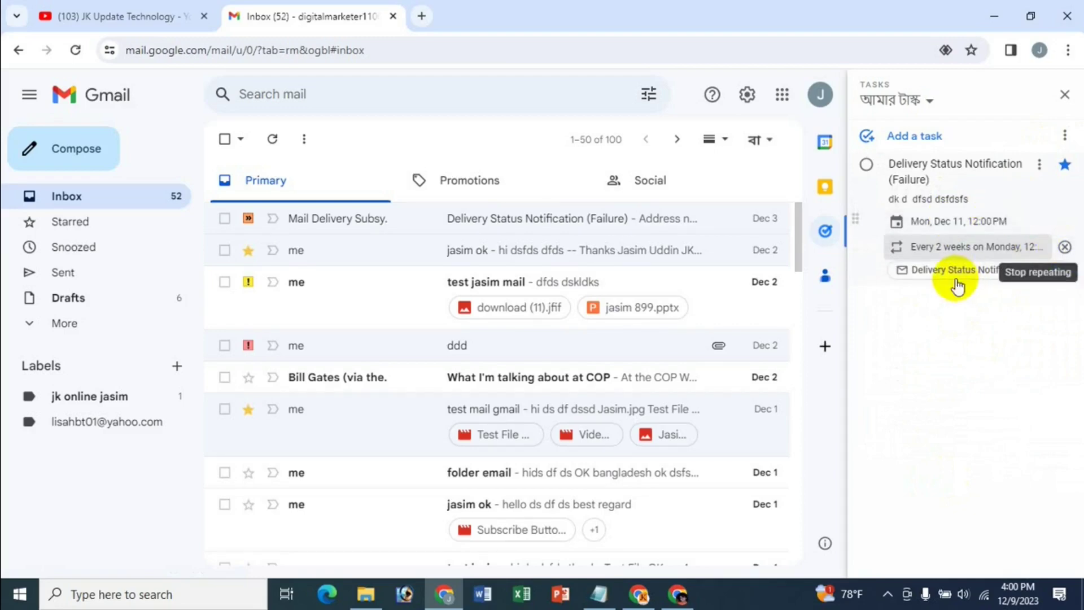
click(958, 225)
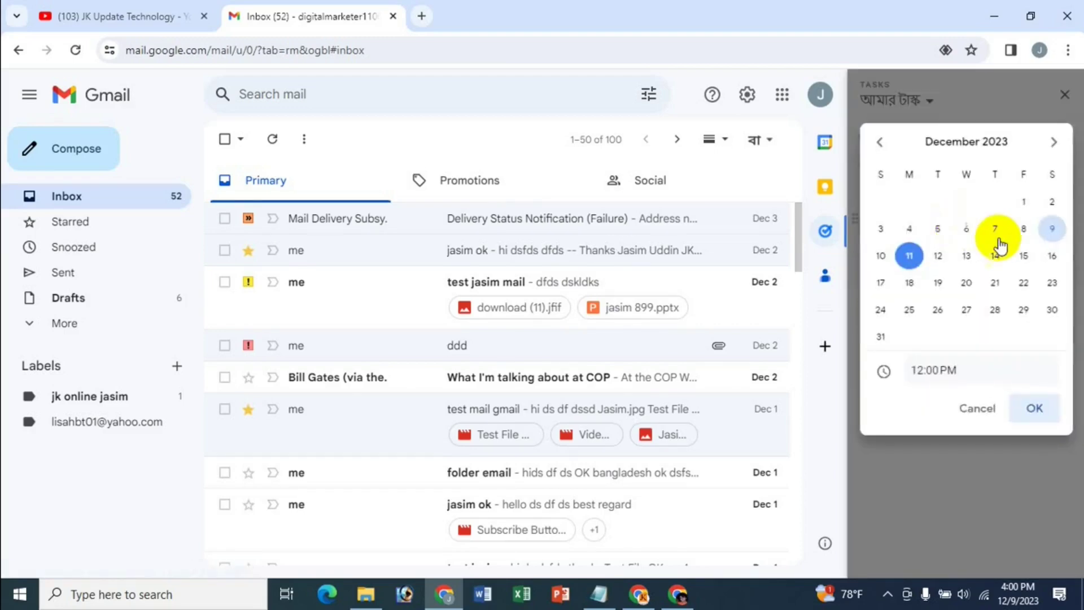
click(977, 411)
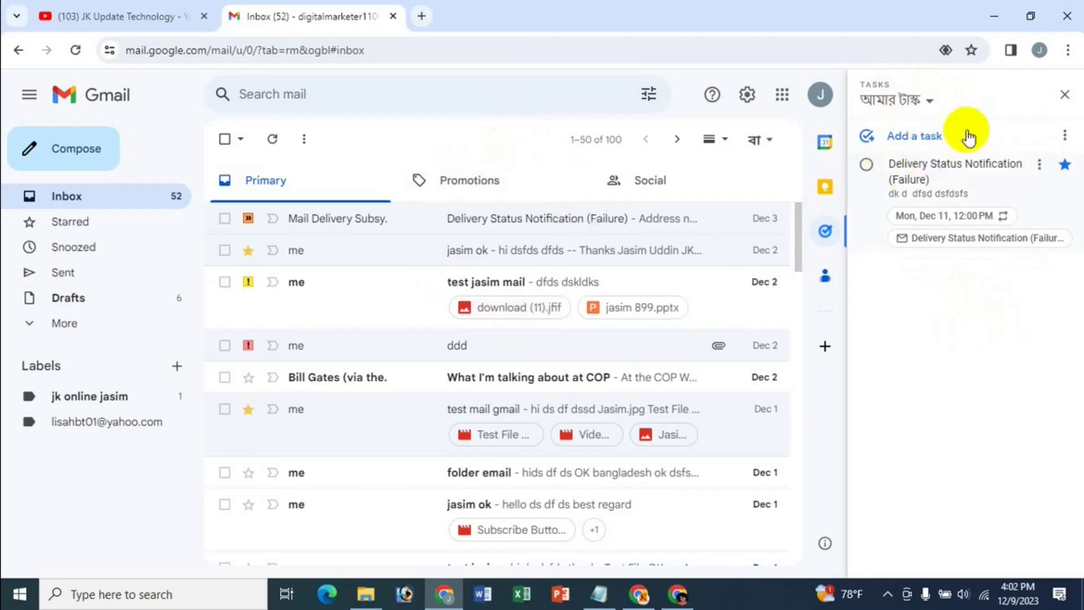
click(1064, 95)
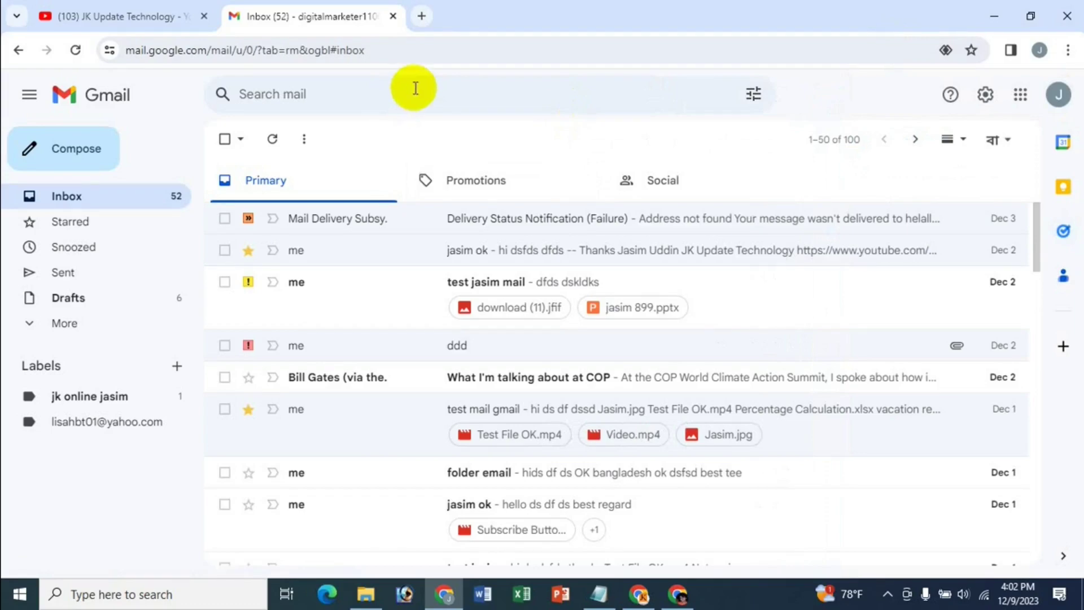
Open Gmail from the Google page in a new browser tab
click(104, 12)
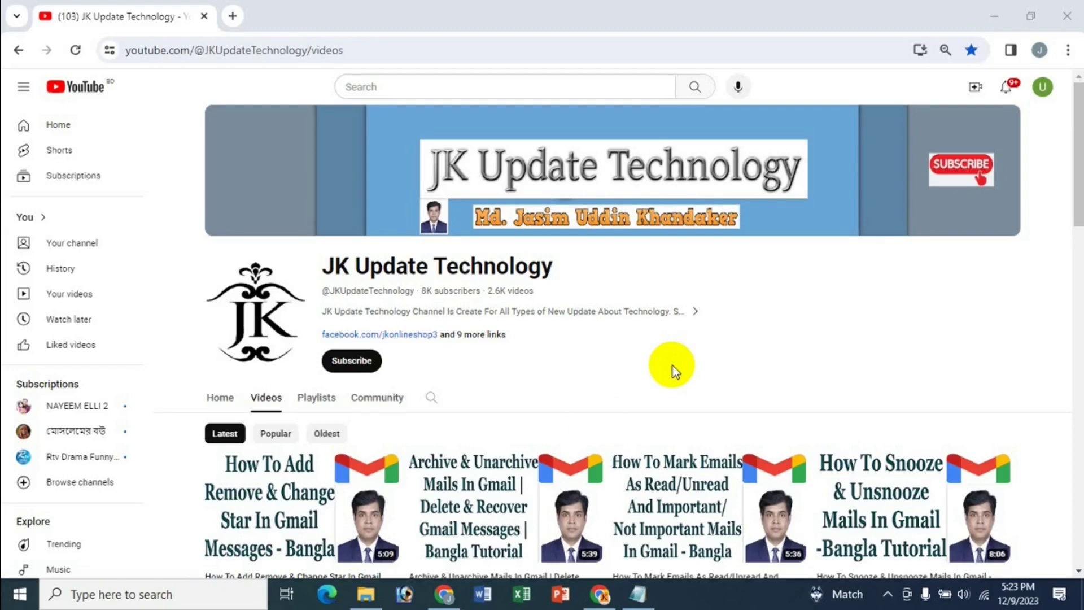
click(233, 15)
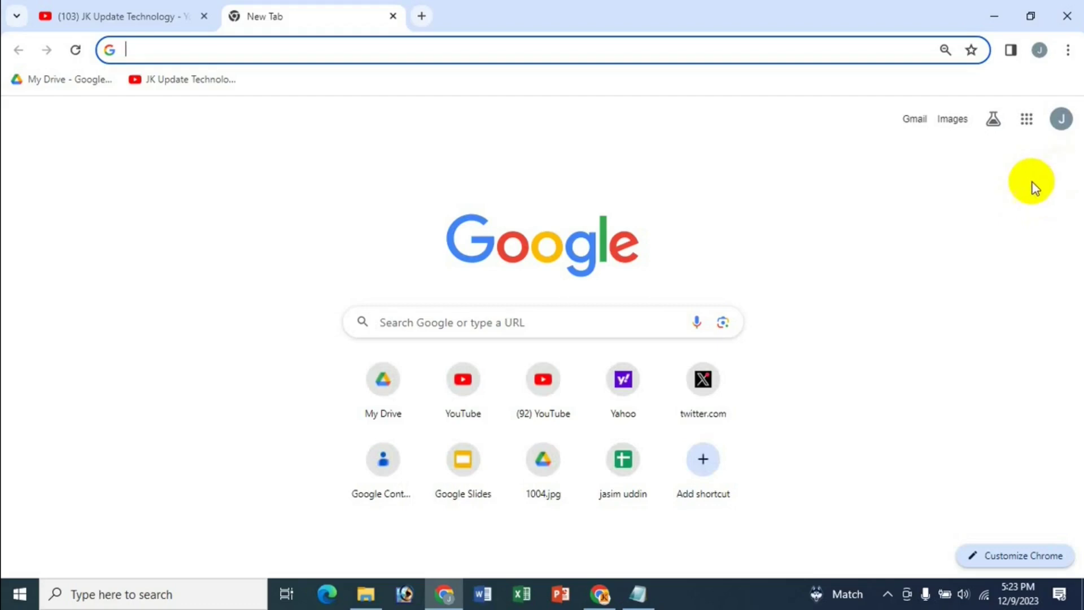
click(1028, 128)
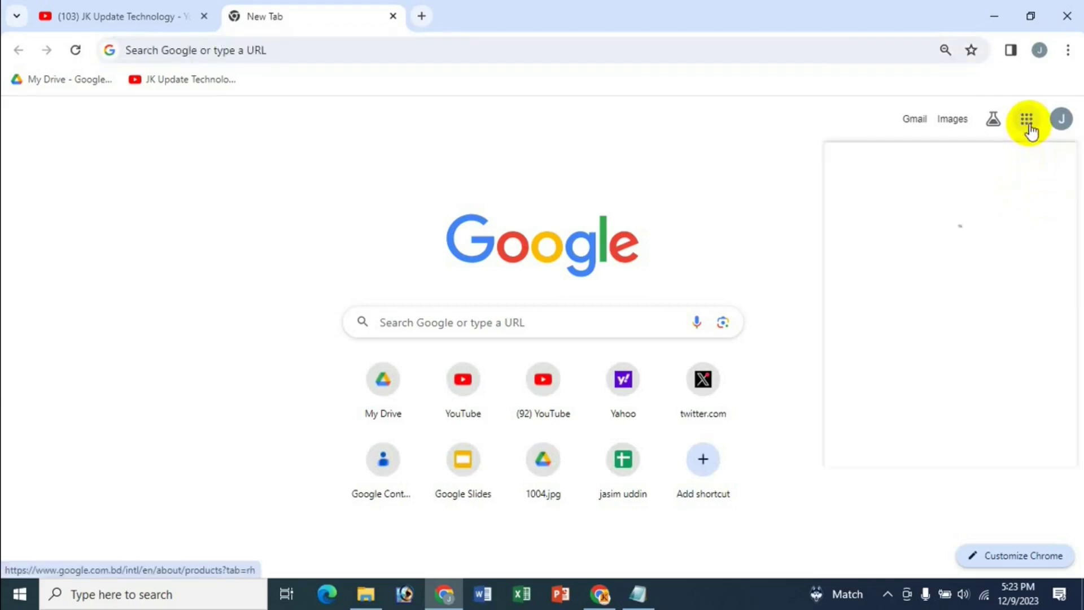
click(774, 244)
click(909, 124)
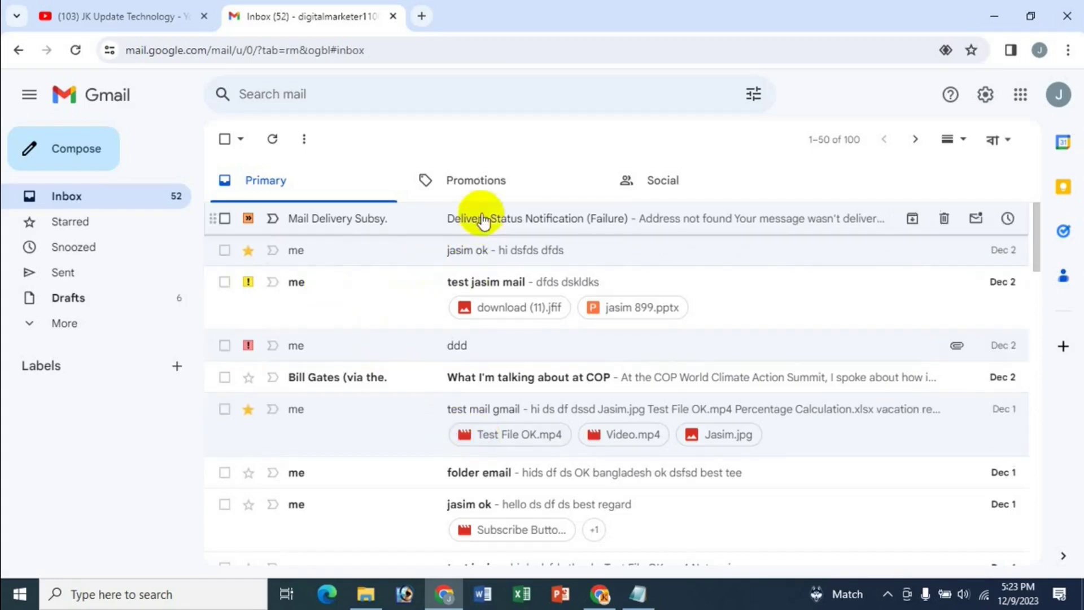
Move the Quora and The Mailjet Team messages in Promotions to a new label named with a person's full name
click(489, 189)
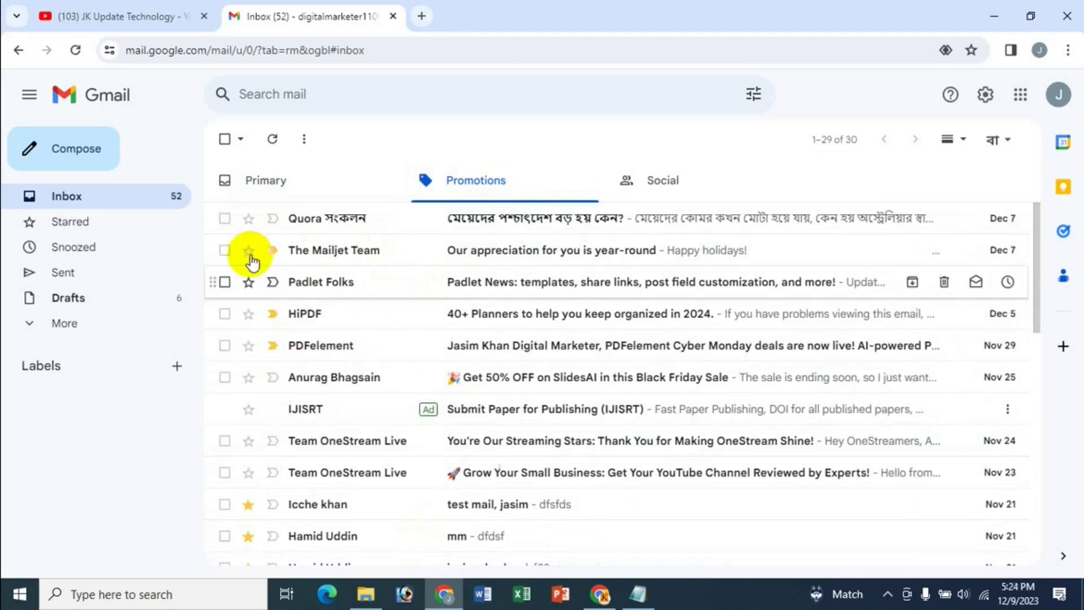
click(225, 219)
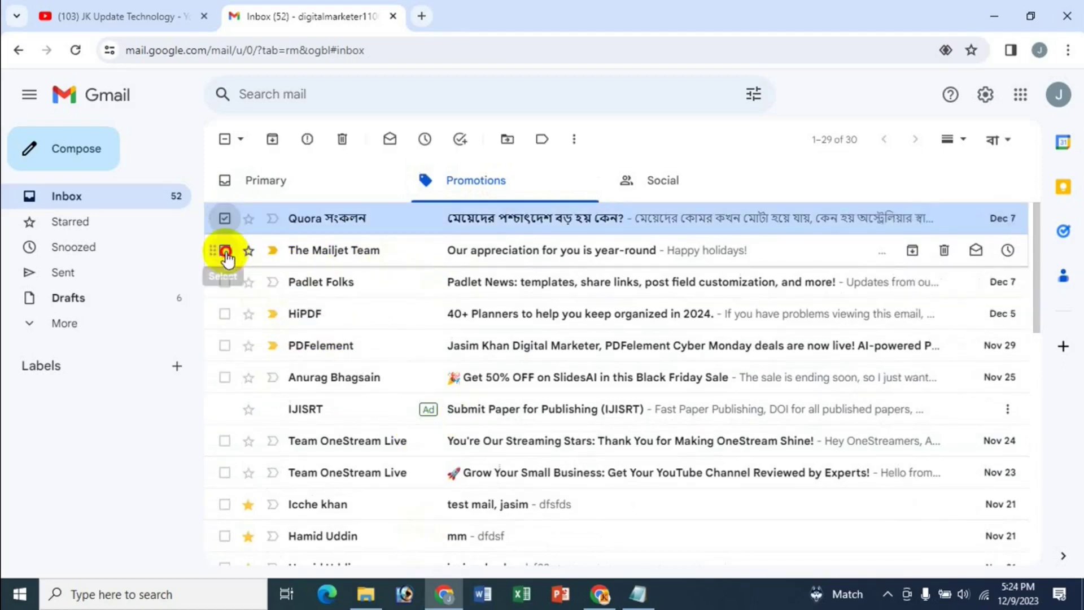
click(225, 250)
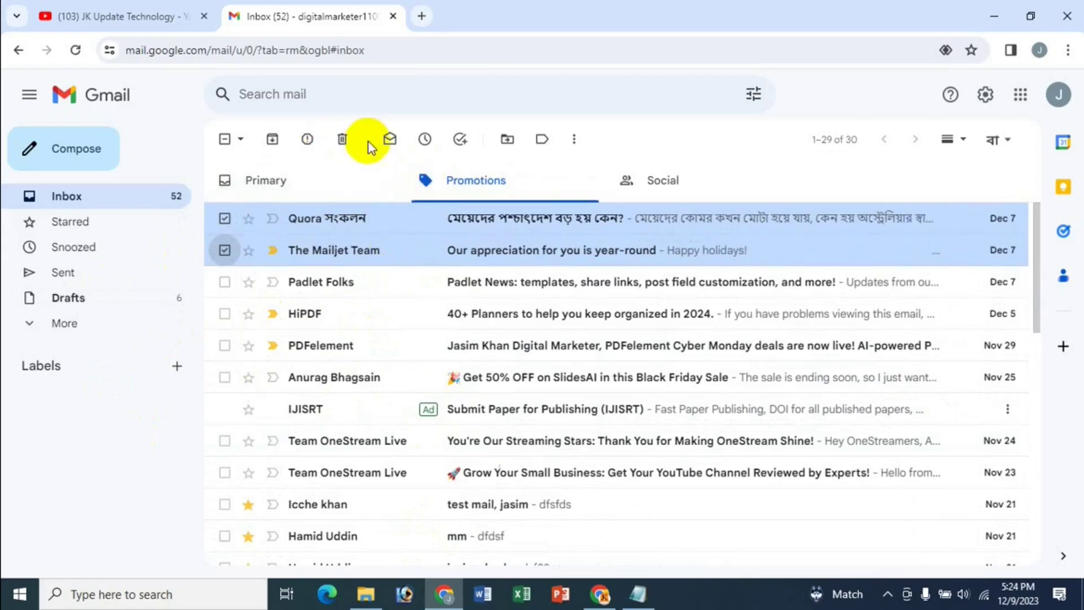
click(508, 141)
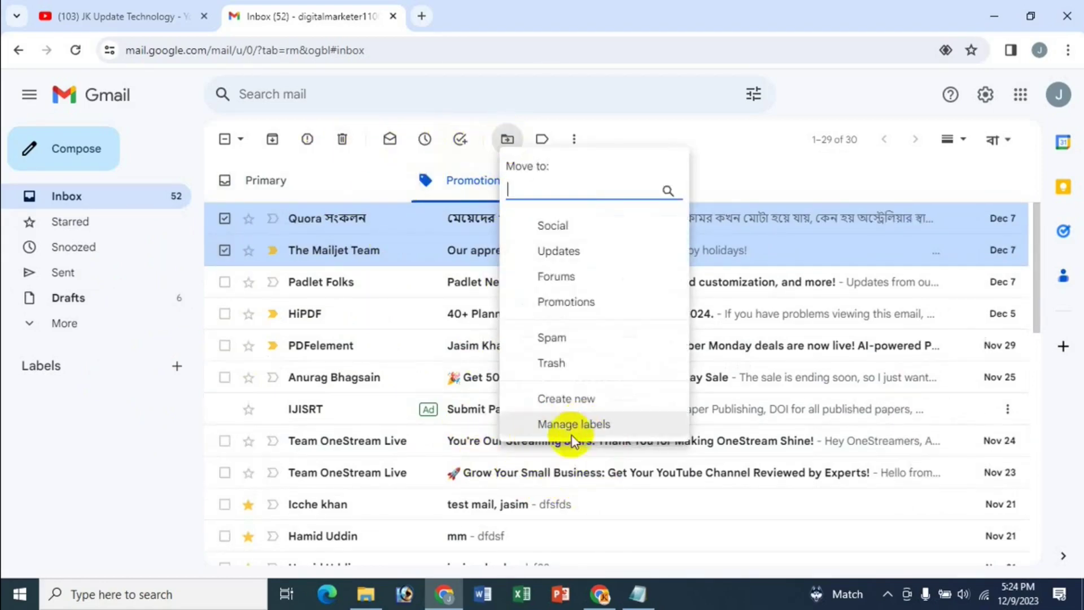
click(564, 400)
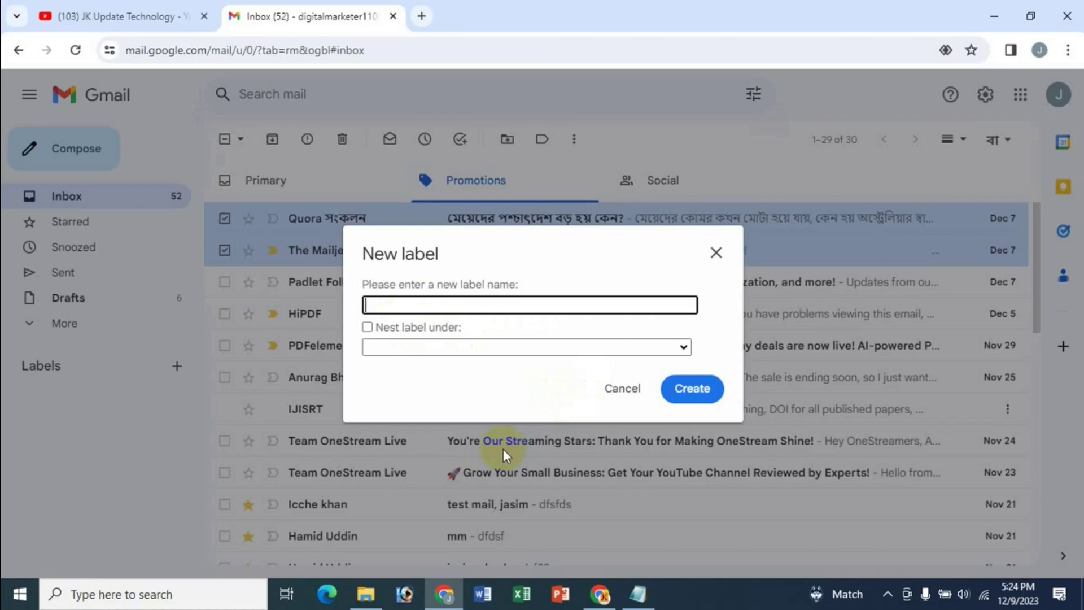
text(Jasim Khan)
click(695, 389)
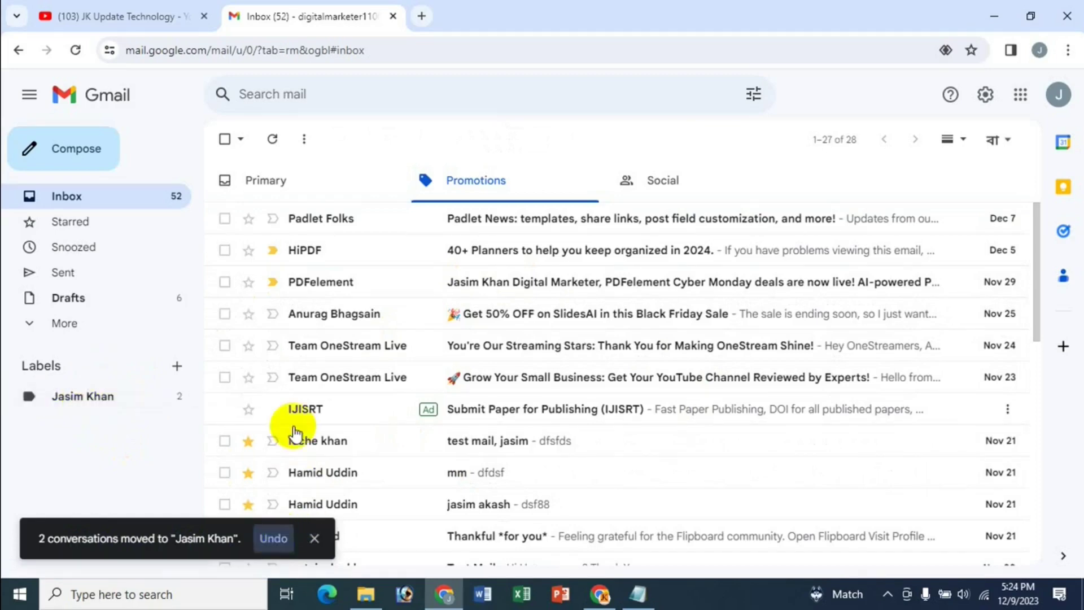
View the messages stored under the new label and return to the Primary inbox
click(315, 539)
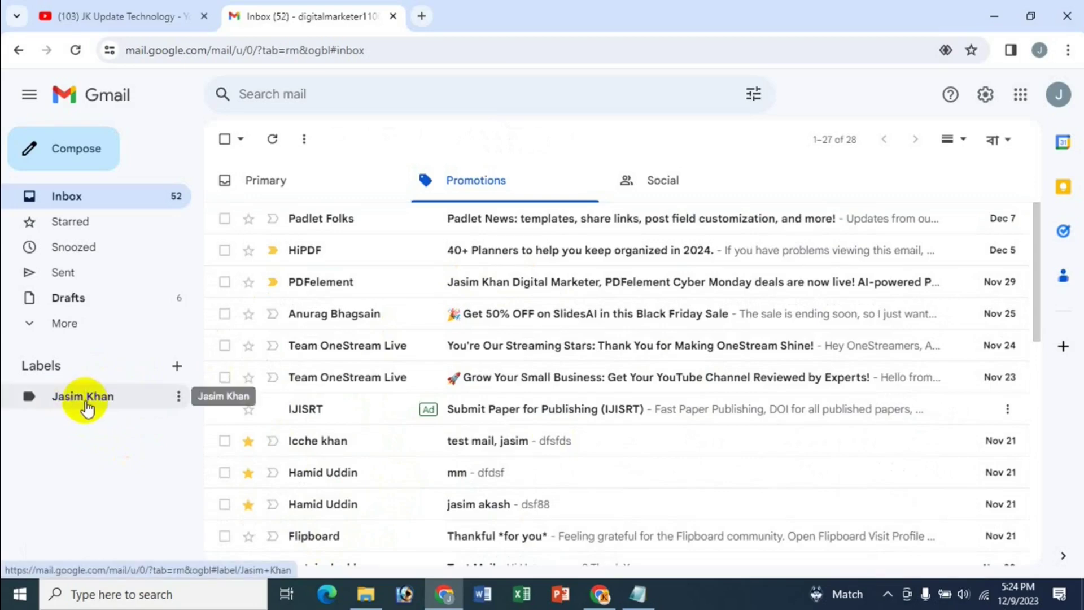
click(84, 398)
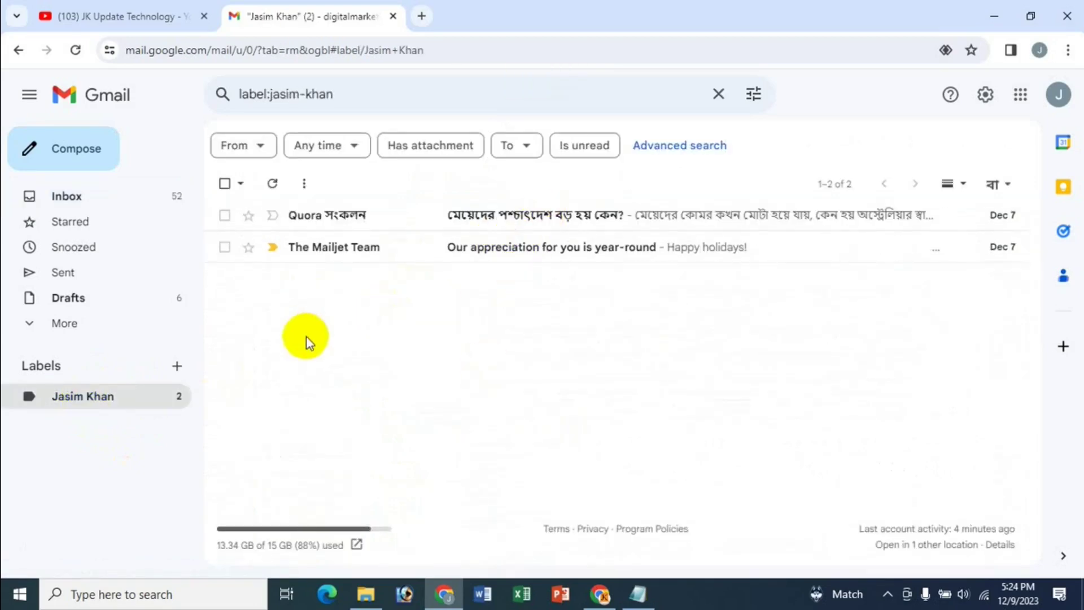
click(83, 195)
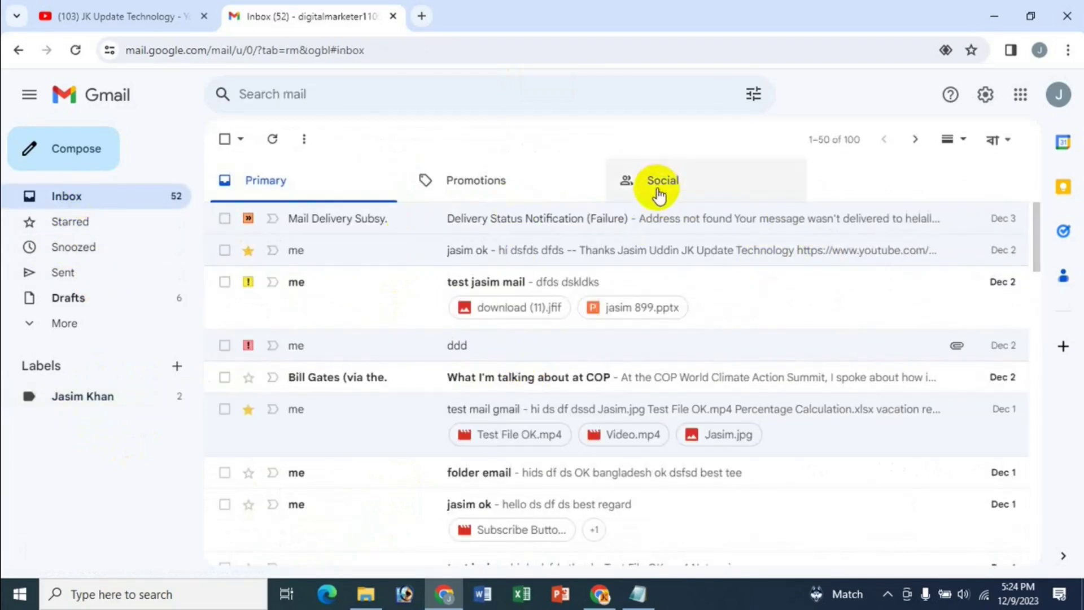
click(264, 181)
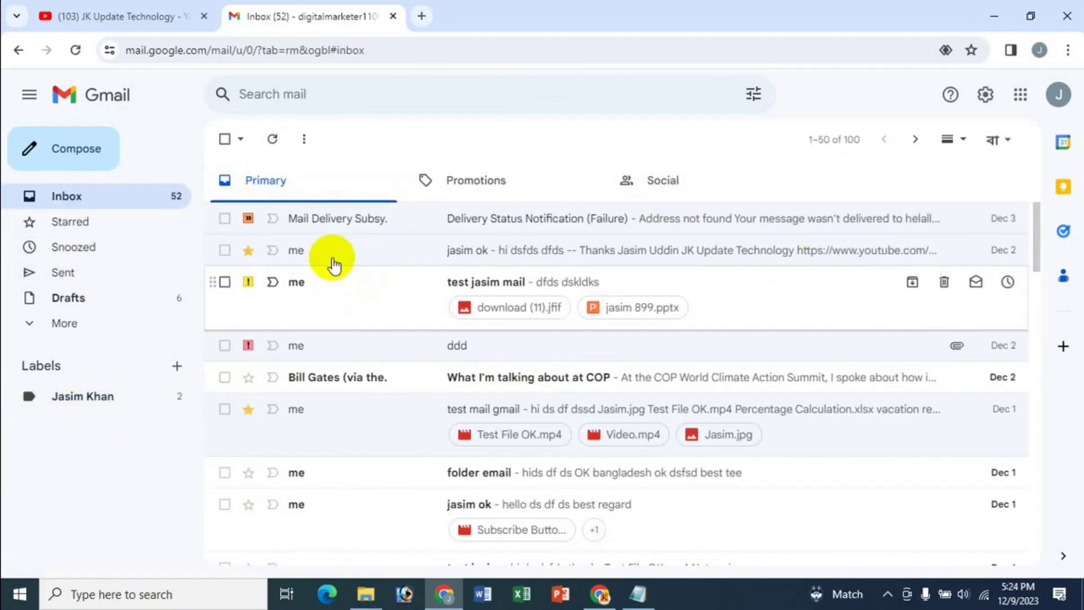
Start moving the two Dec 7 and the first Dec 6 X (formerly Twitter) messages in Social to a new label named abcd
click(662, 182)
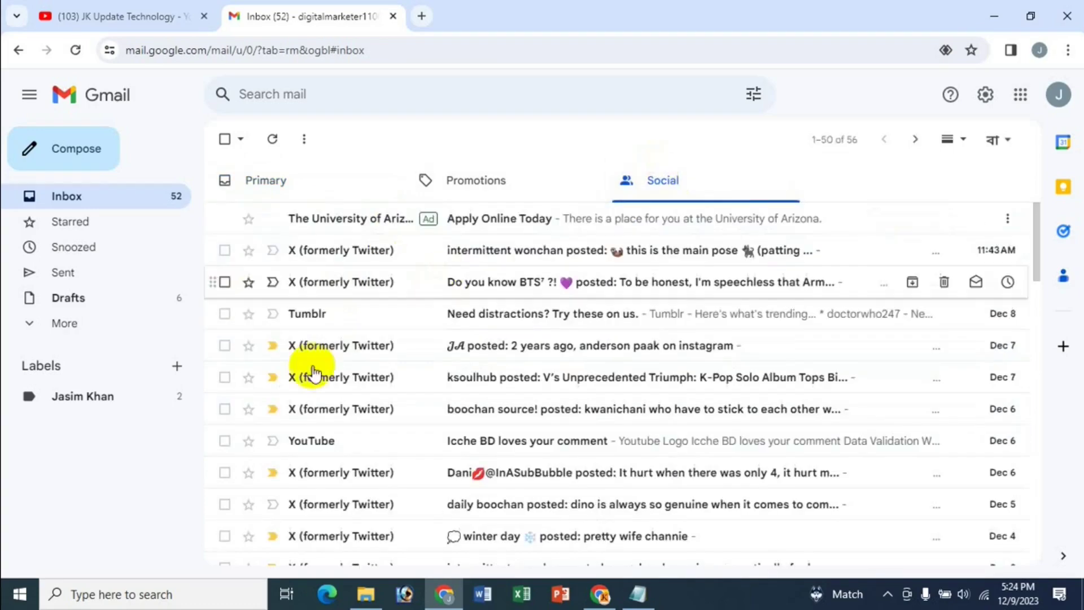
click(225, 345)
click(225, 377)
click(225, 409)
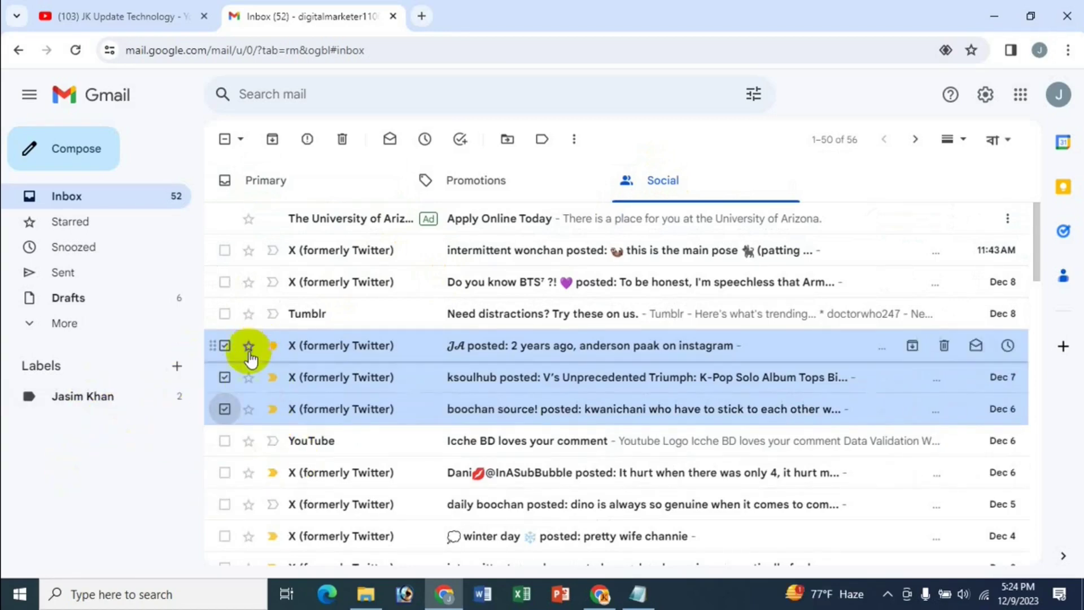
click(510, 141)
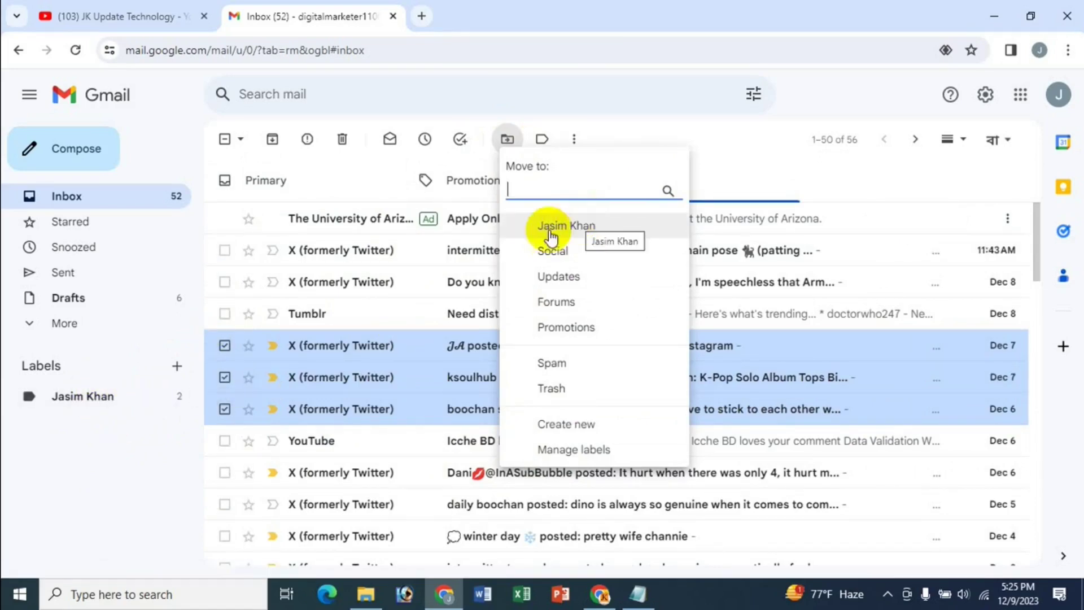
click(568, 425)
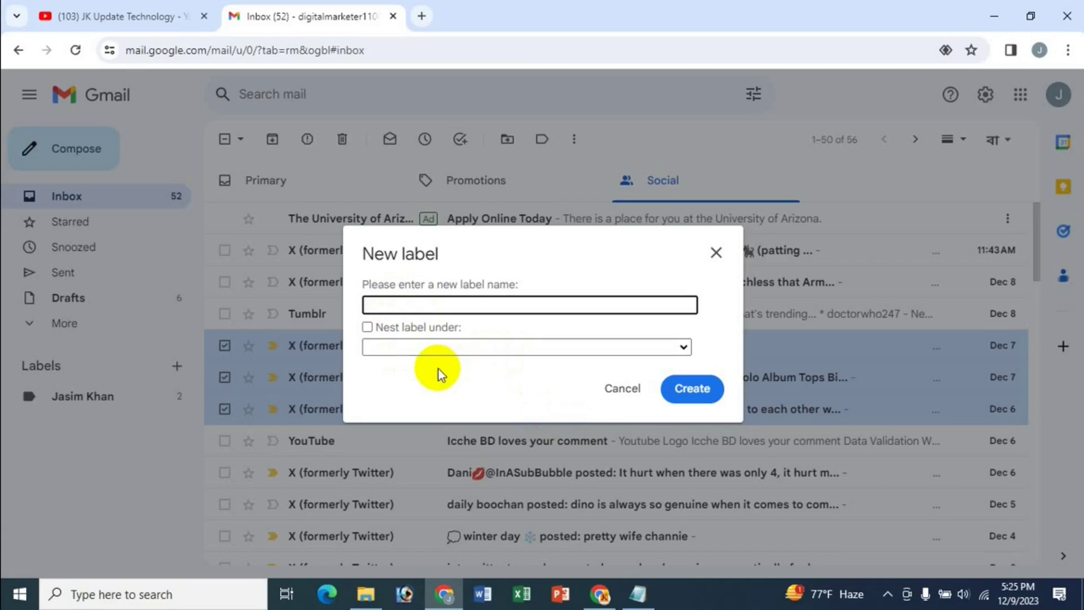
text(abcd)
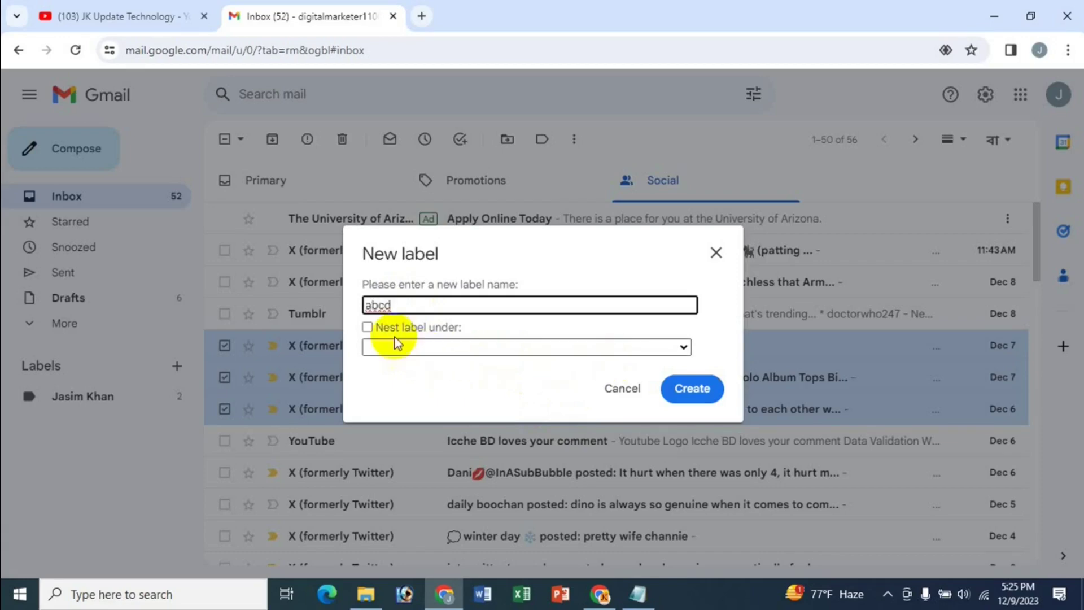
Try nesting the abcd label under the existing custom label and turn nesting off again
click(371, 329)
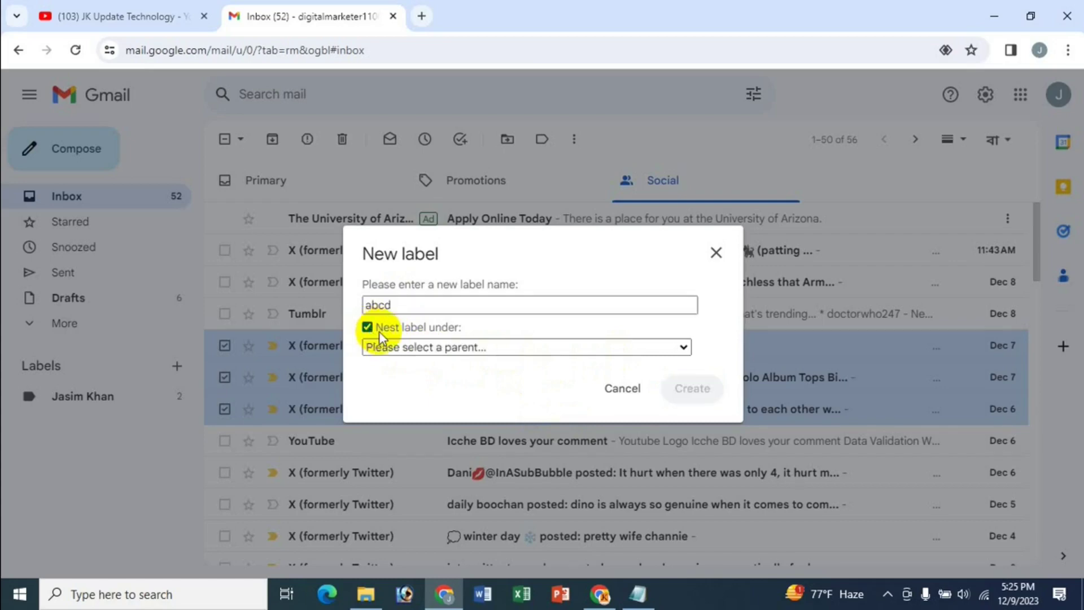
click(464, 353)
click(411, 378)
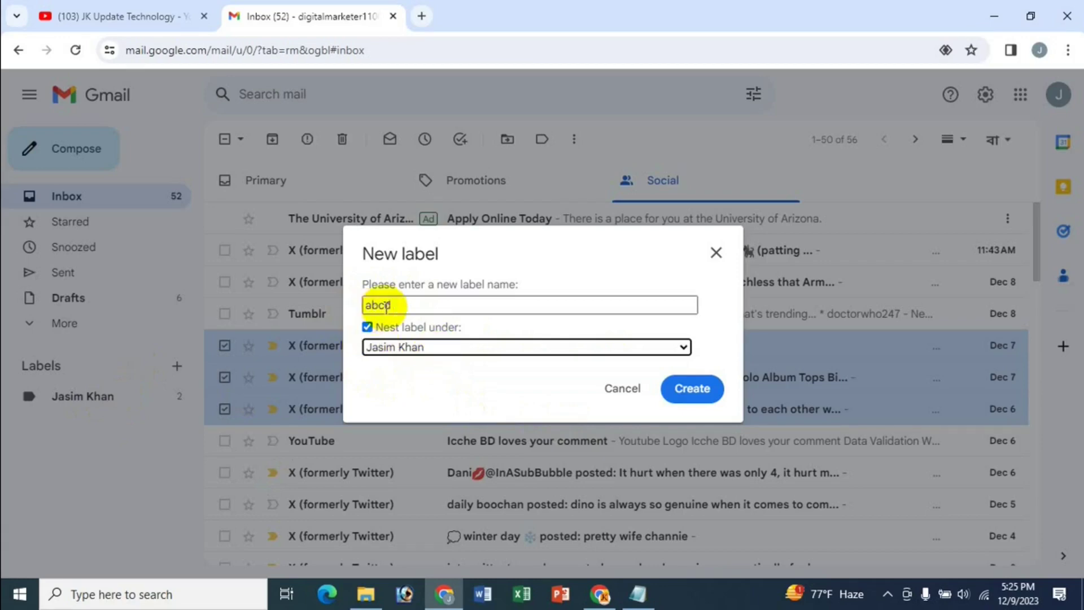
click(367, 329)
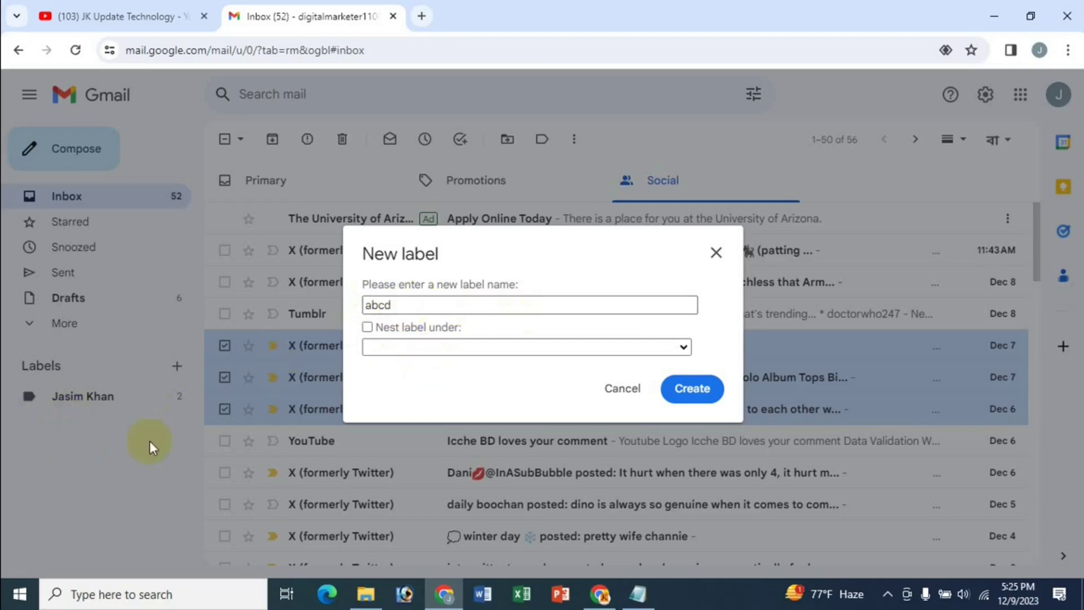
Nest the new abcd label under the existing custom label, create it for the selected messages, and open it
click(366, 328)
click(411, 348)
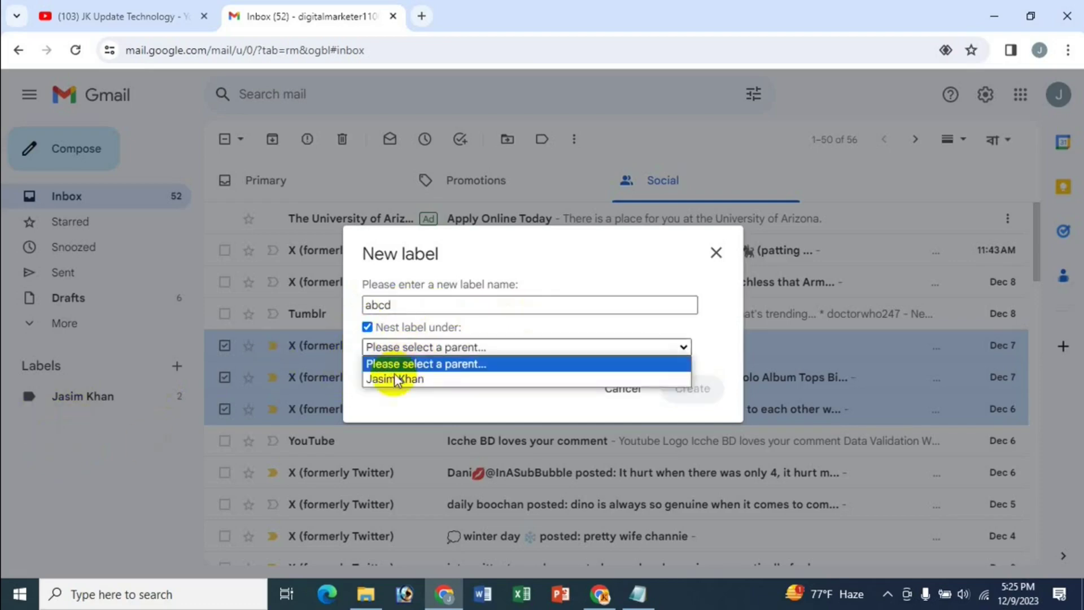
click(389, 380)
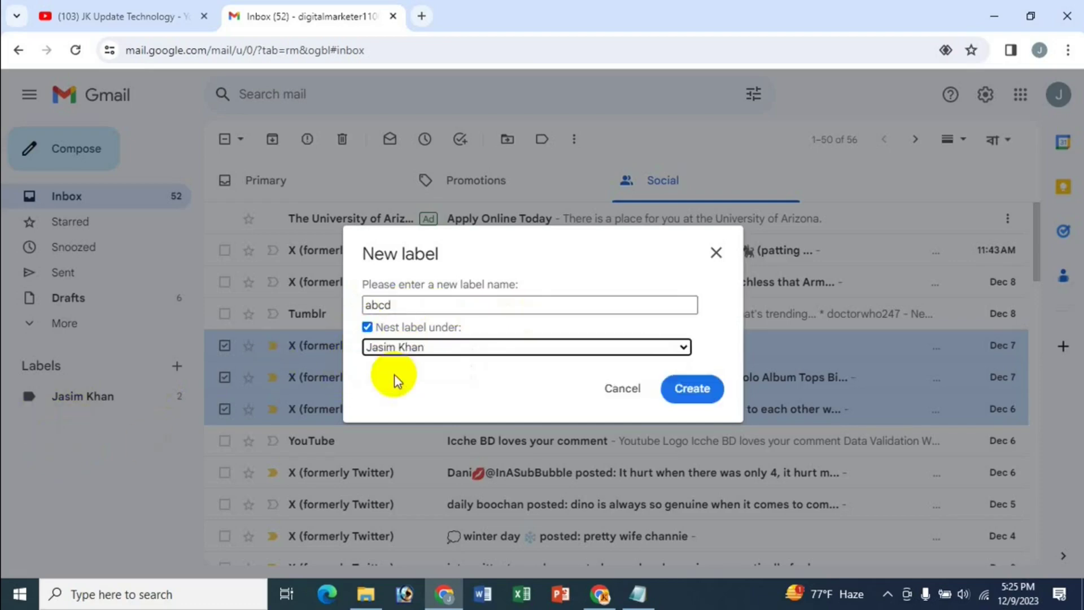
click(701, 401)
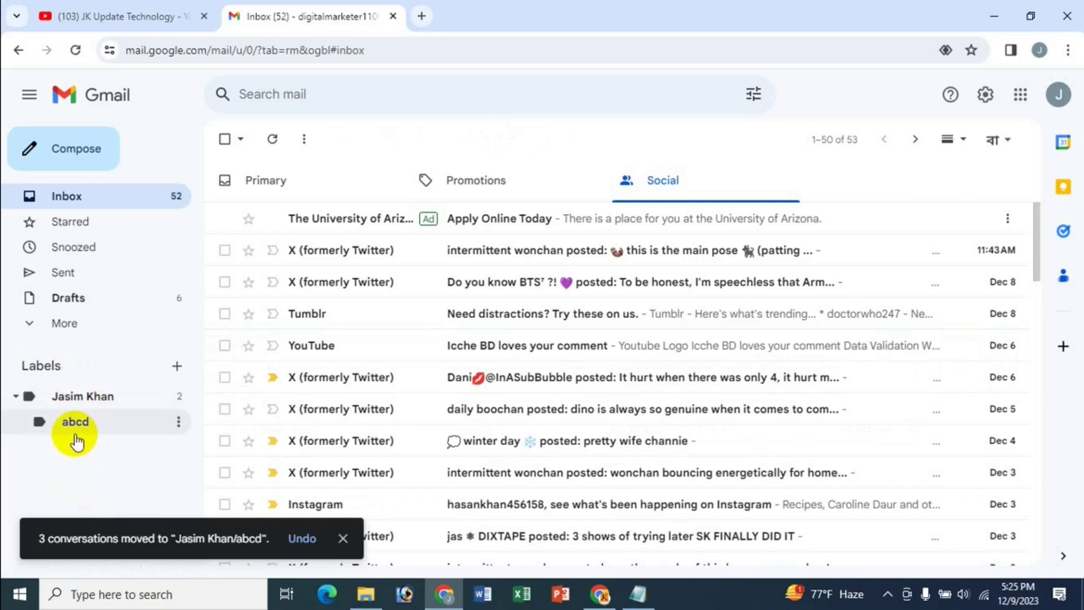
click(343, 538)
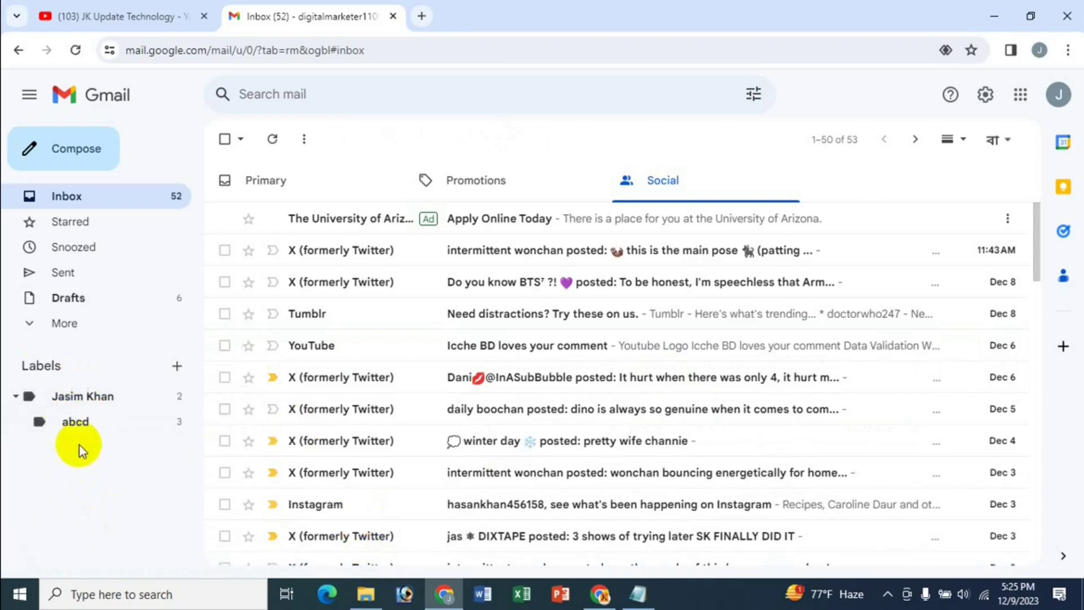
click(80, 427)
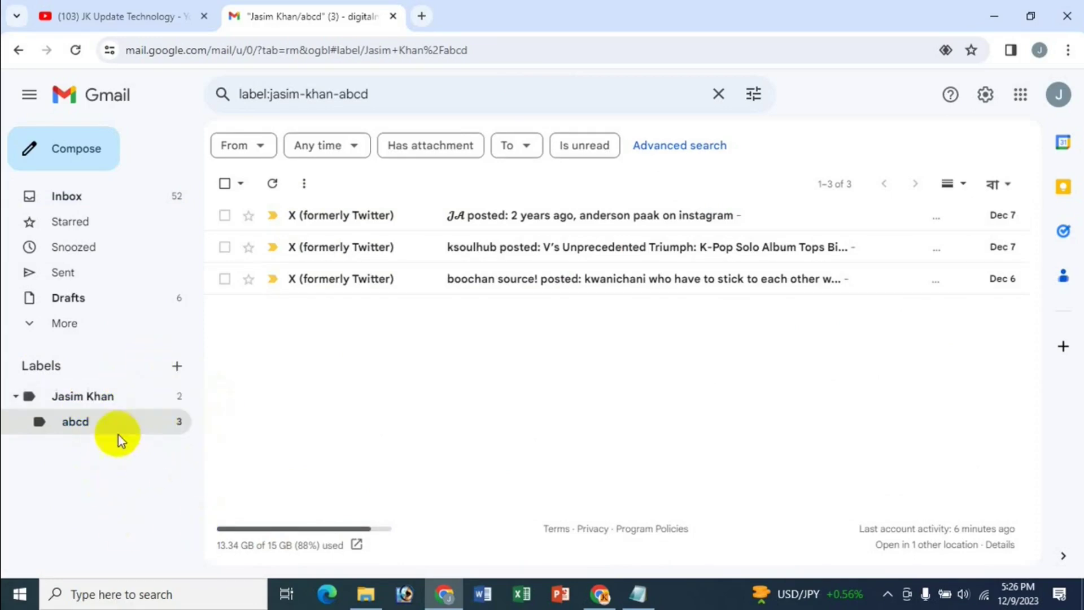
Add a sublabel named dsdsf under the custom parent label
click(180, 396)
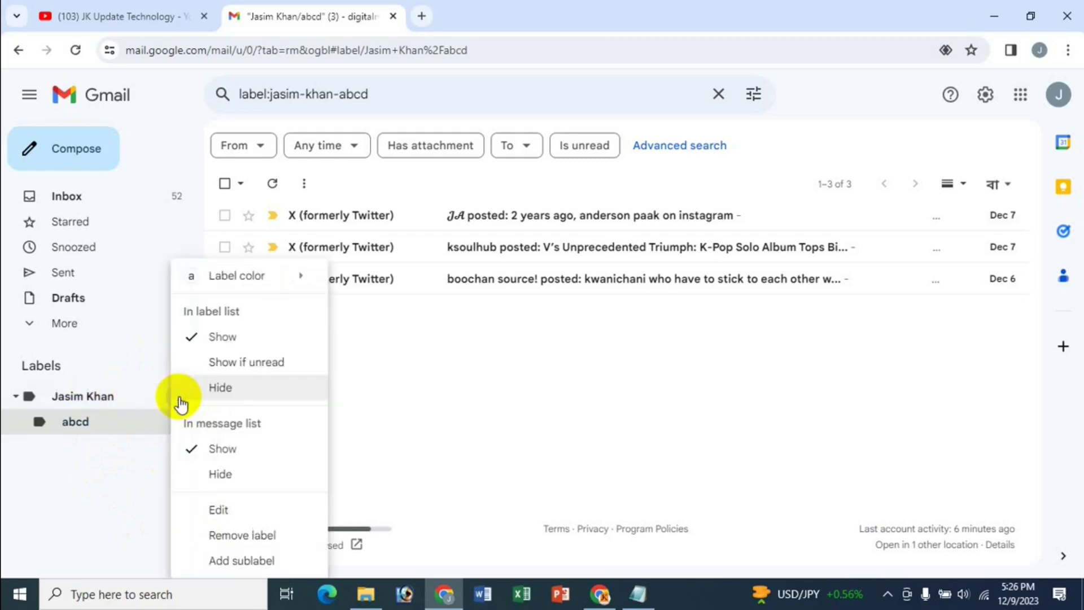
click(240, 561)
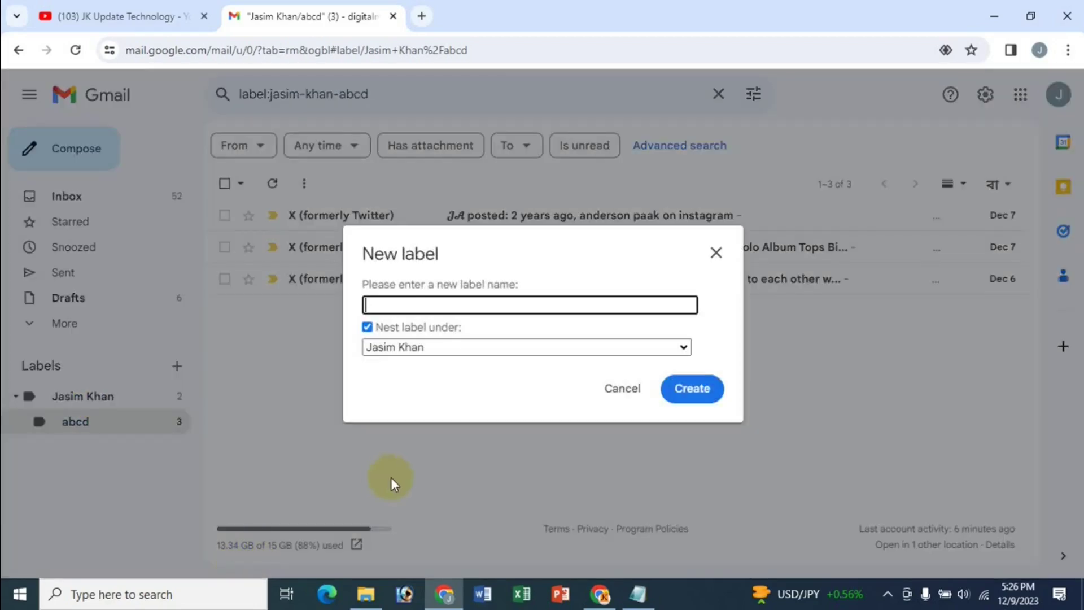
text(dsdsf)
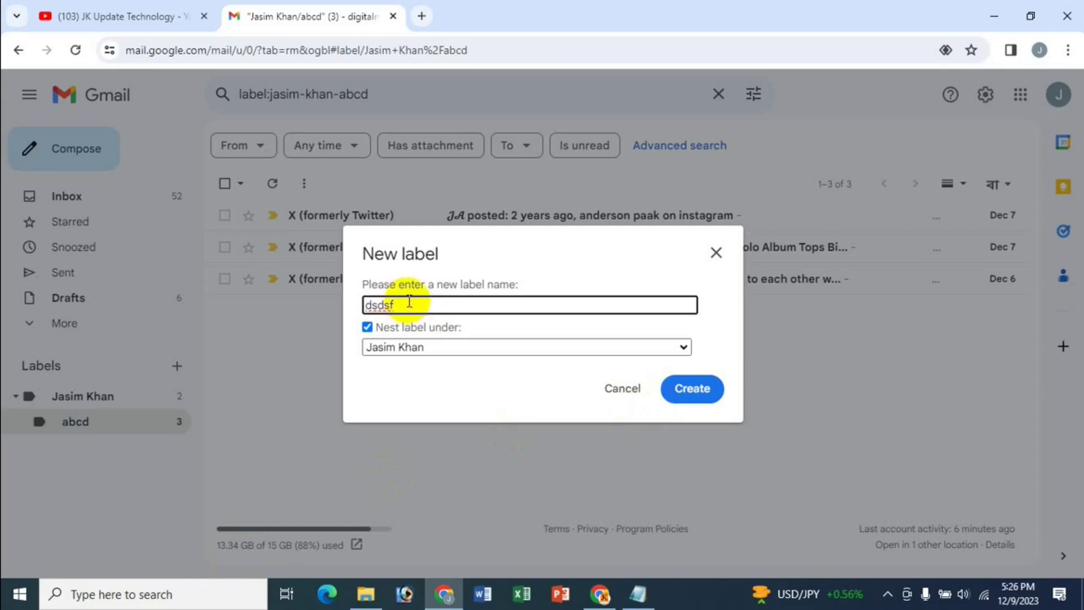
click(689, 394)
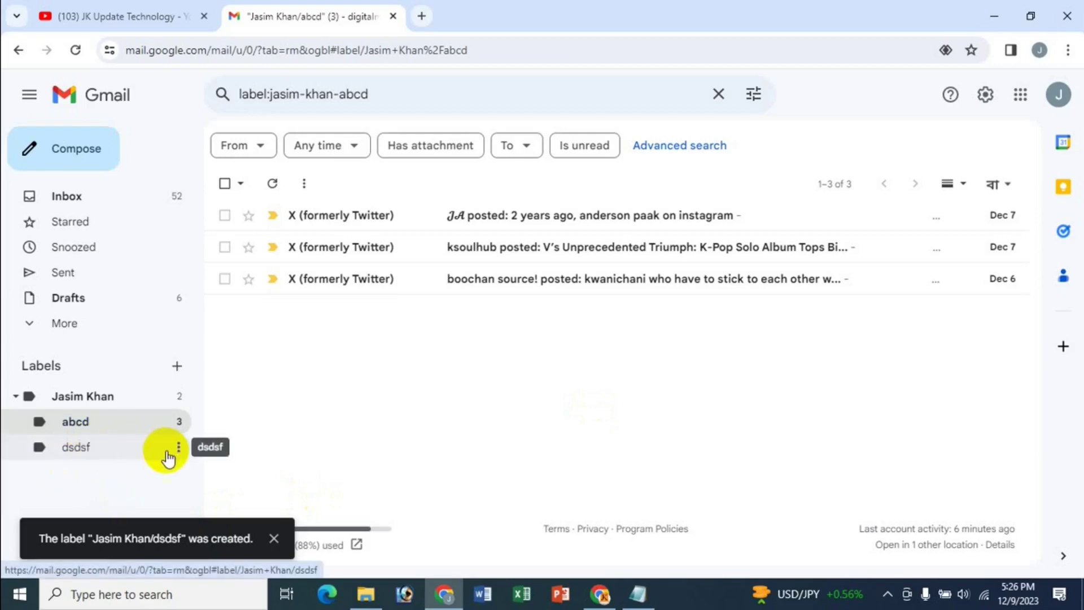
Add a sublabel named wwww under dsdsf and open it
click(178, 447)
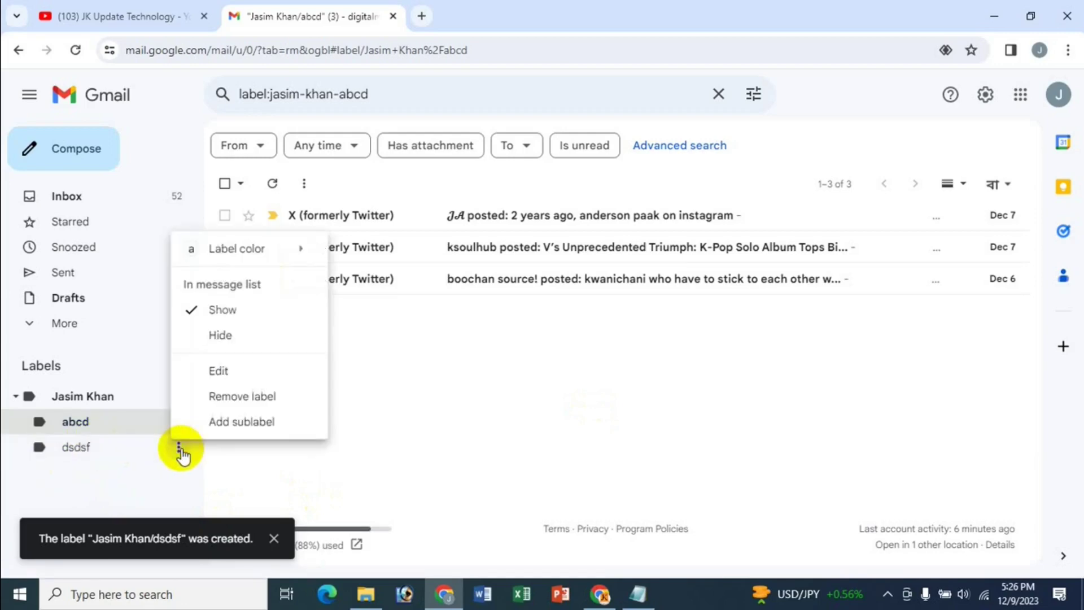
click(248, 428)
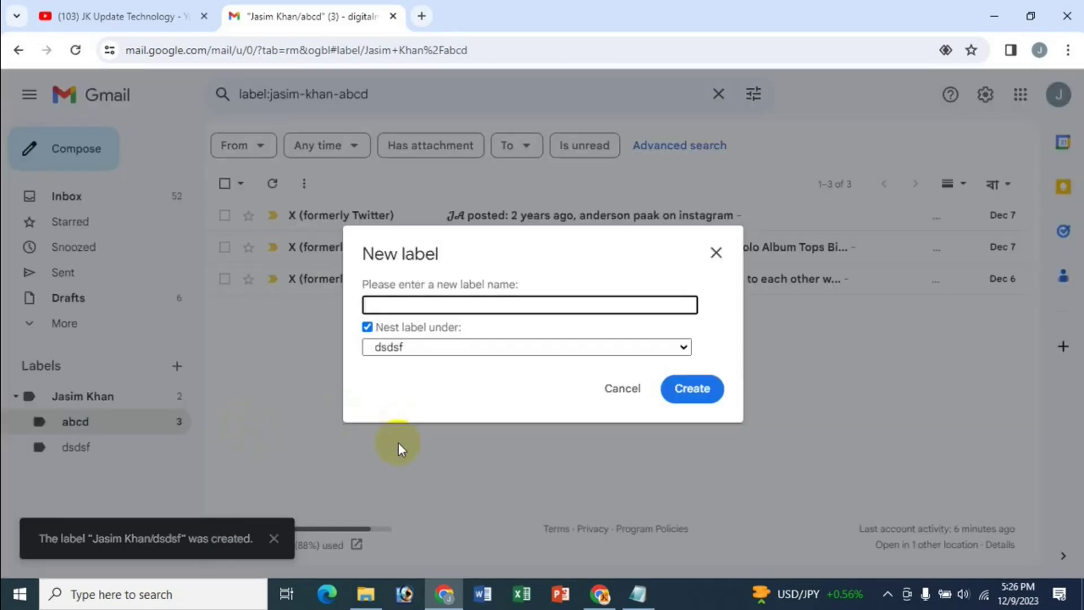
text(dsfsfs)
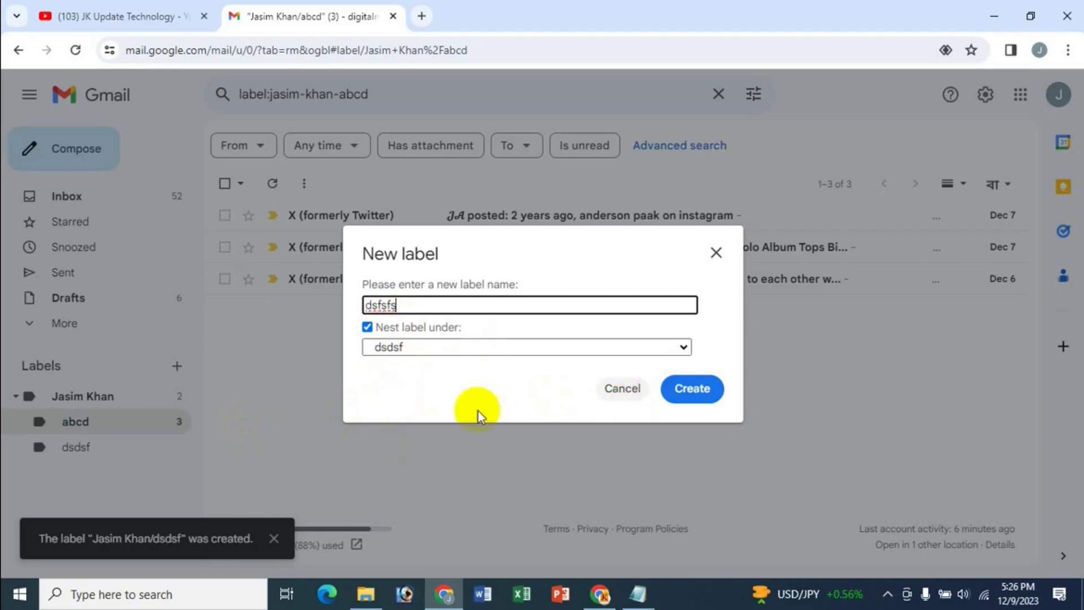
drag(424, 305, 261, 305)
text(wwww)
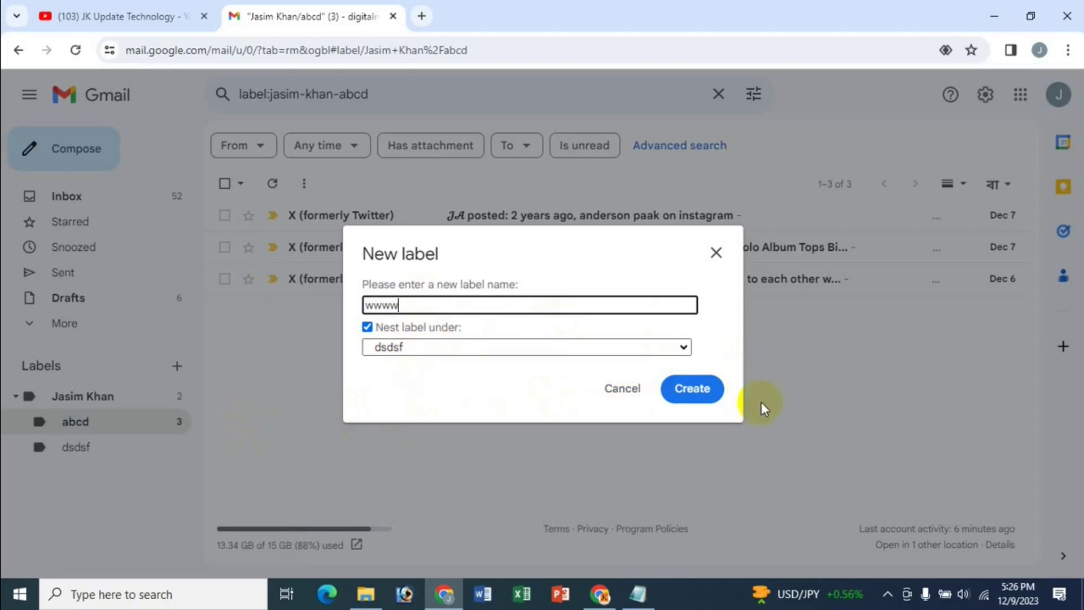
click(691, 388)
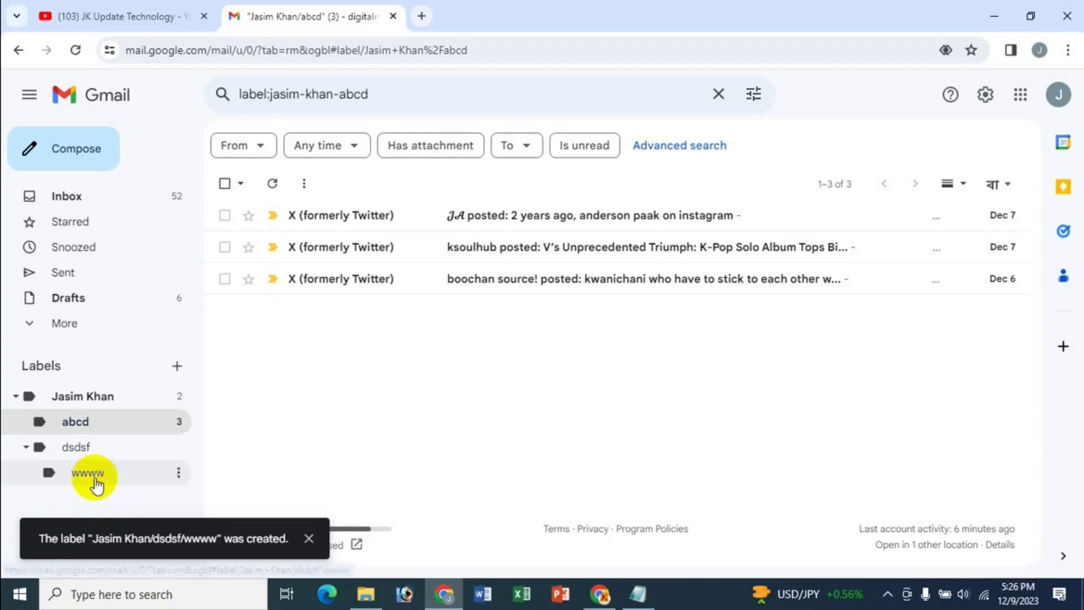
click(91, 477)
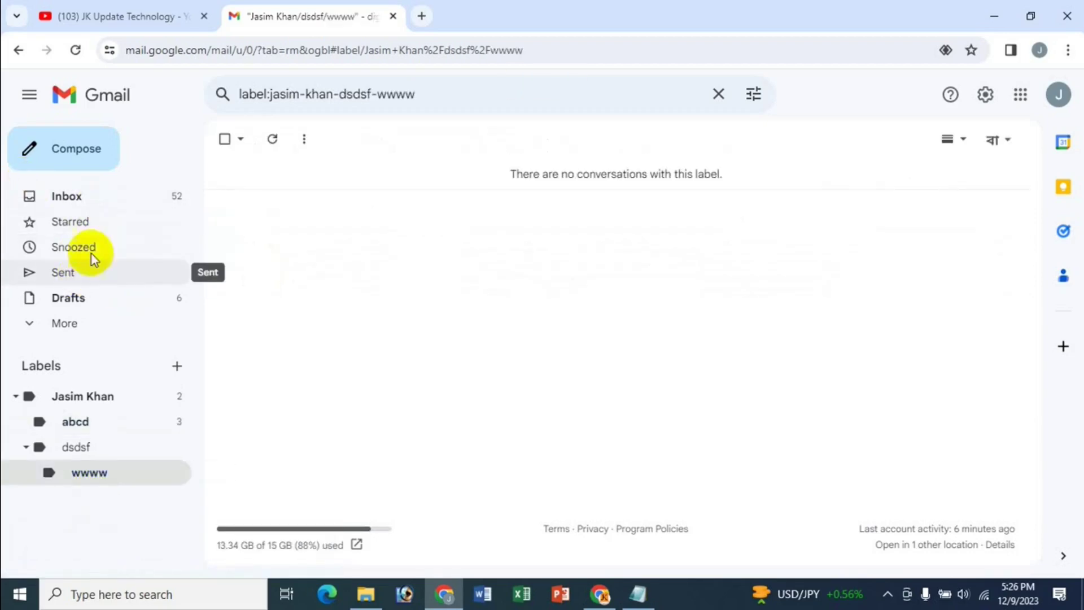
Apply the wwww label to the starred messages ddd and test mail gmail, and view the label's messages
click(90, 225)
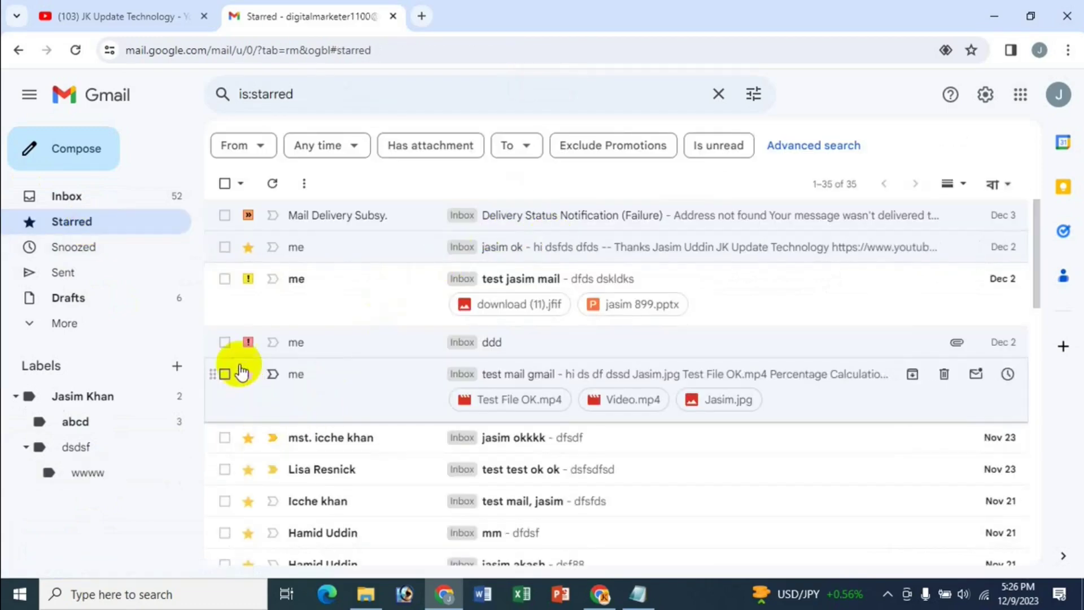
click(225, 342)
click(225, 374)
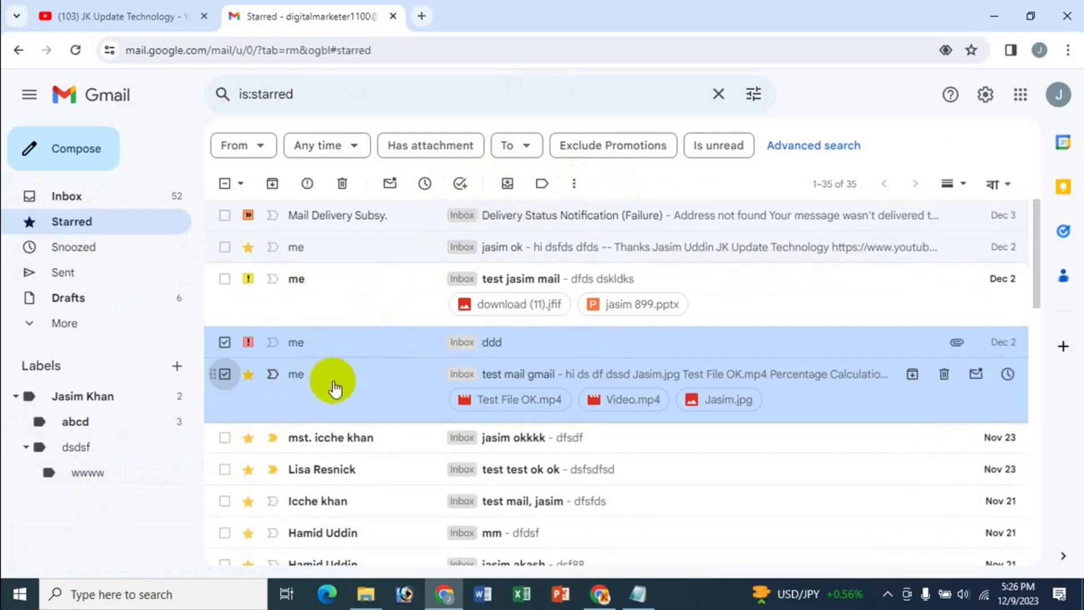
right_click(300, 371)
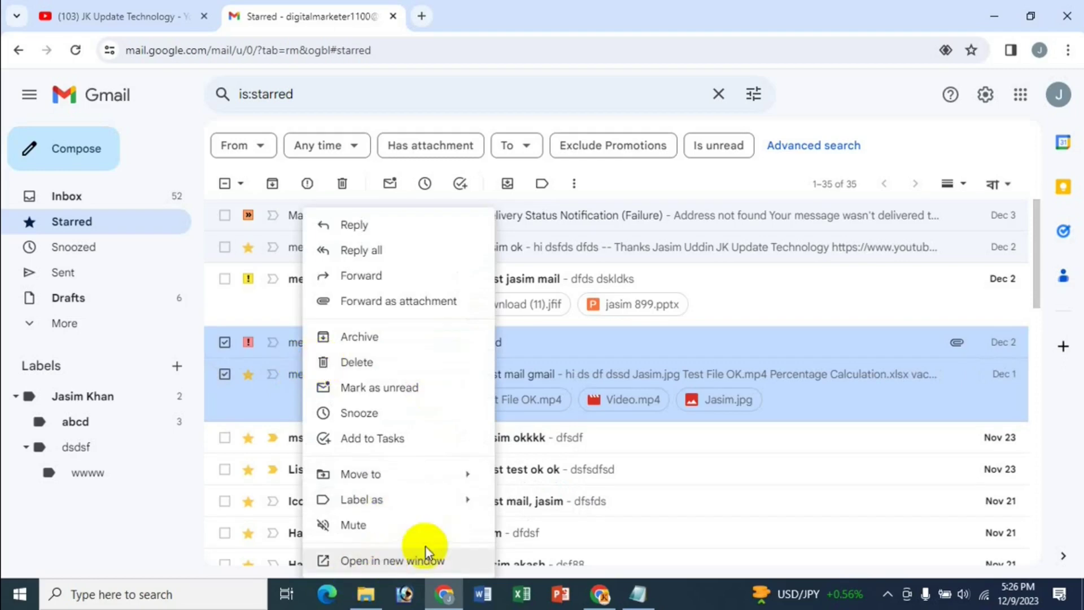
mouse_move(401, 500)
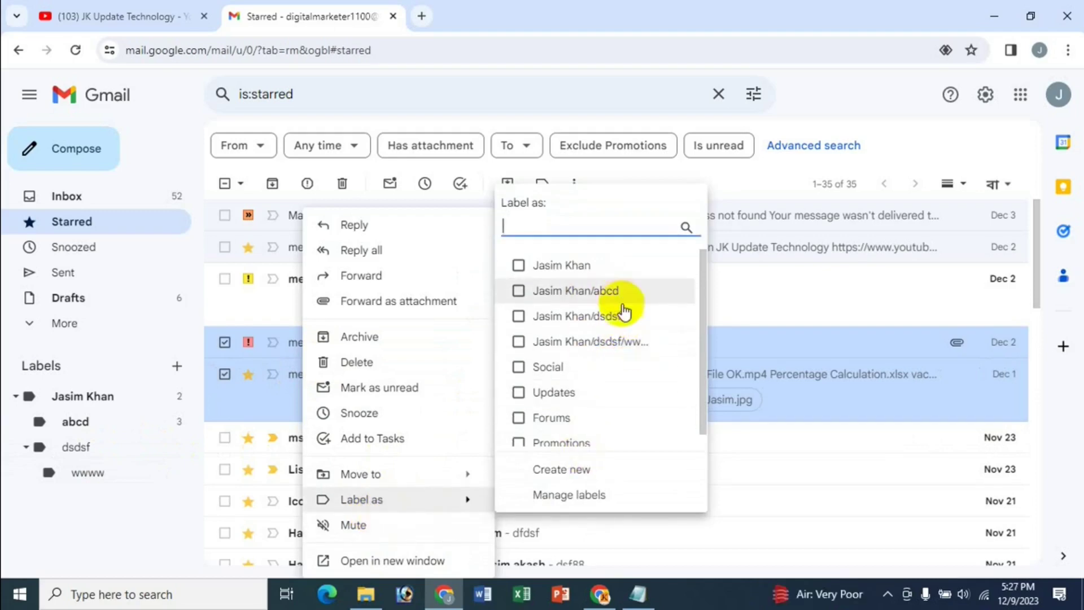
click(621, 342)
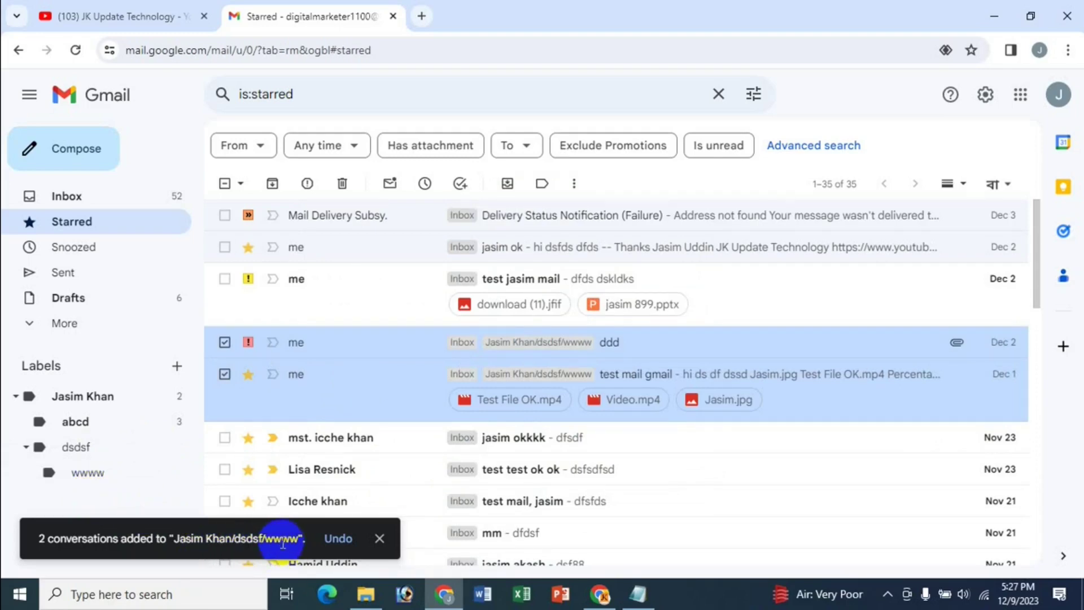
click(378, 539)
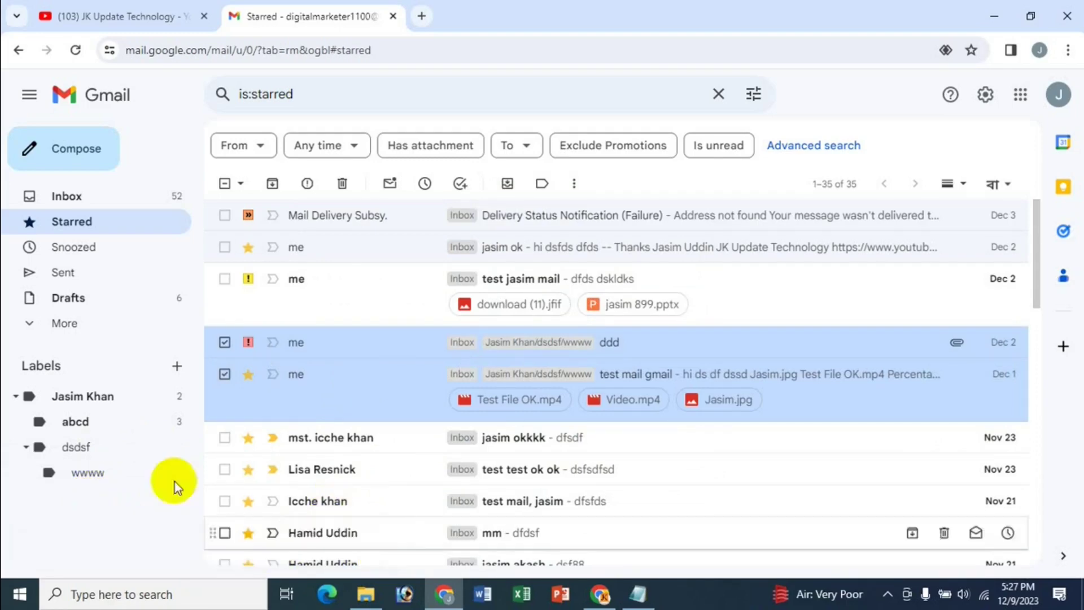
click(106, 477)
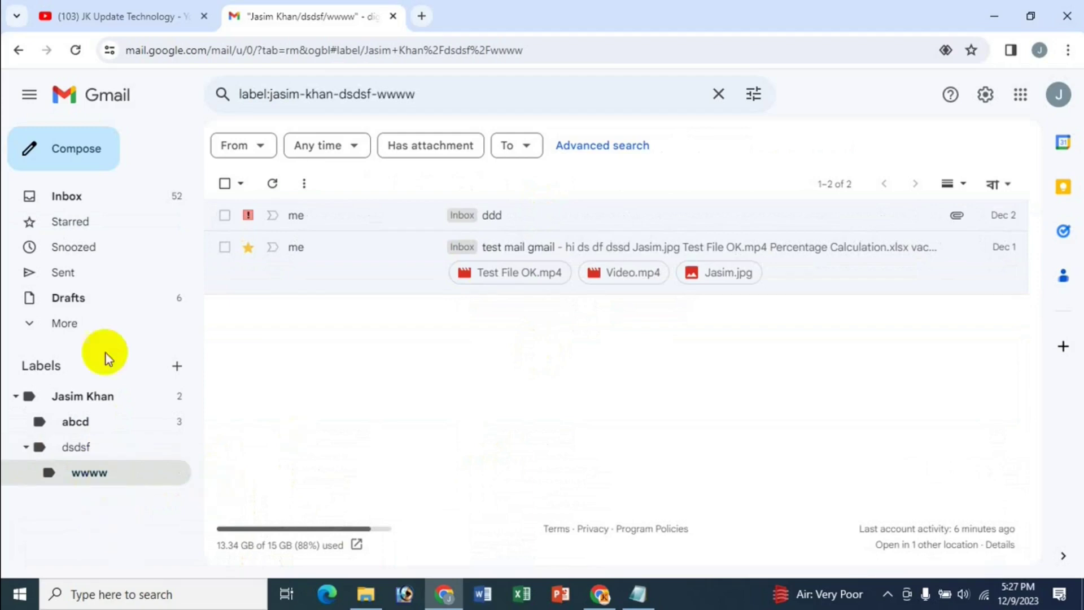
Return to the inbox and set the custom parent label's color to green for that label only
click(104, 200)
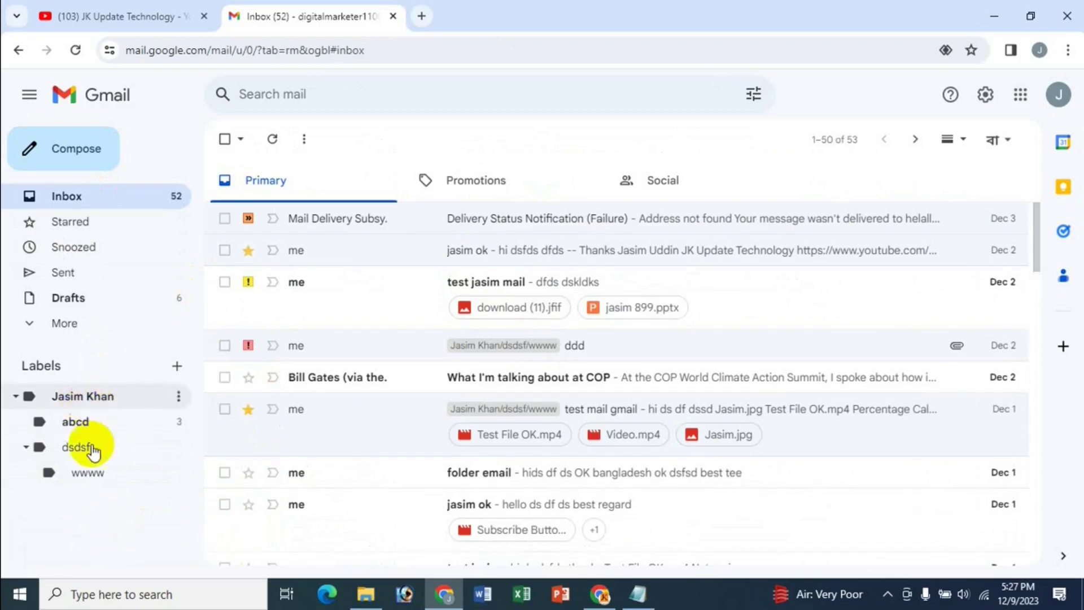
mouse_move(182, 436)
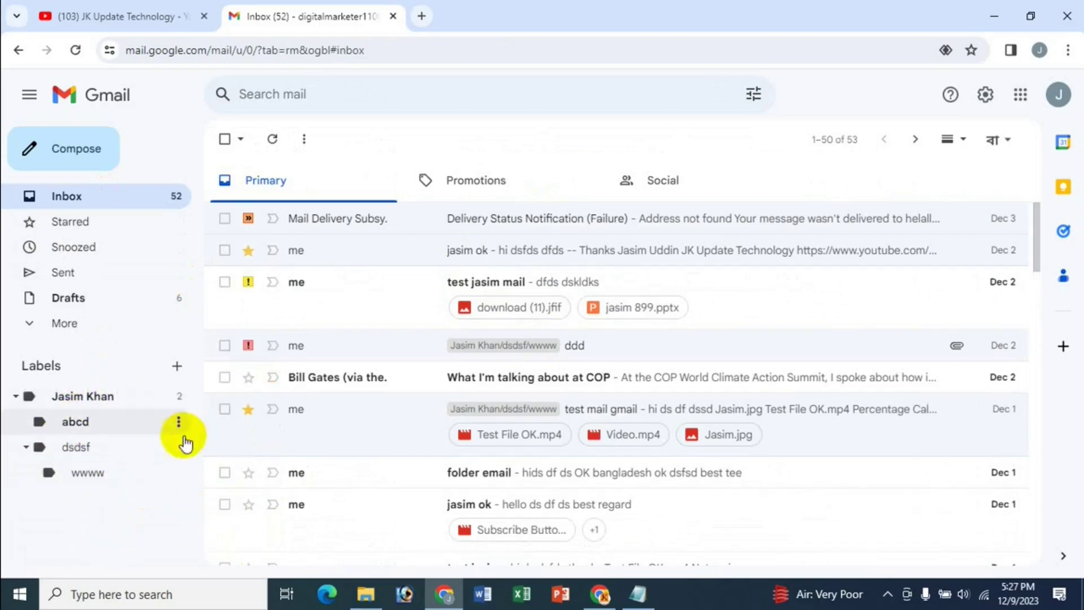
click(179, 401)
mouse_move(290, 277)
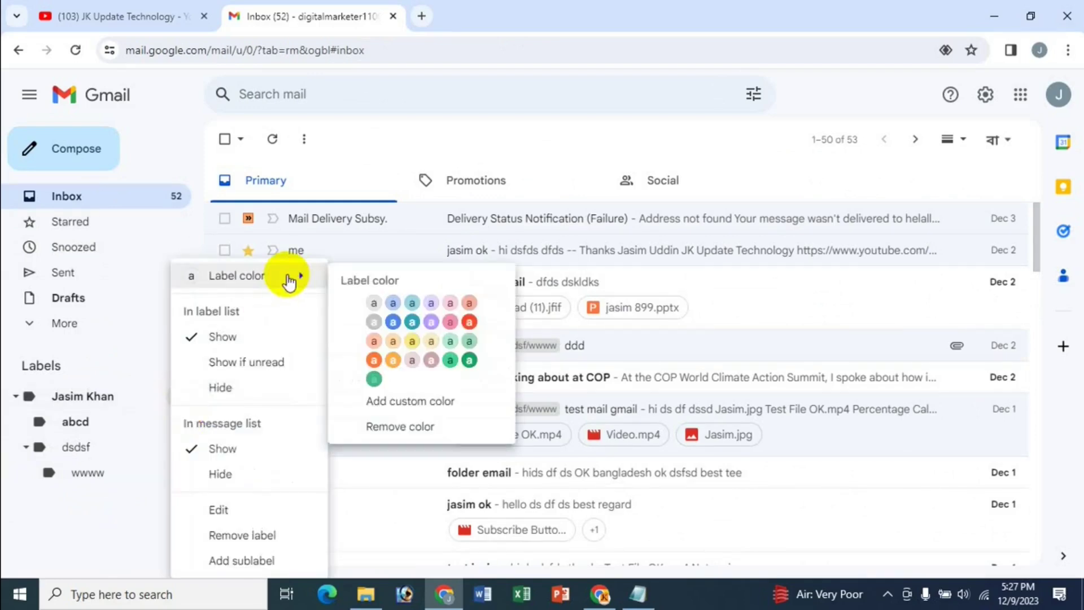
click(465, 359)
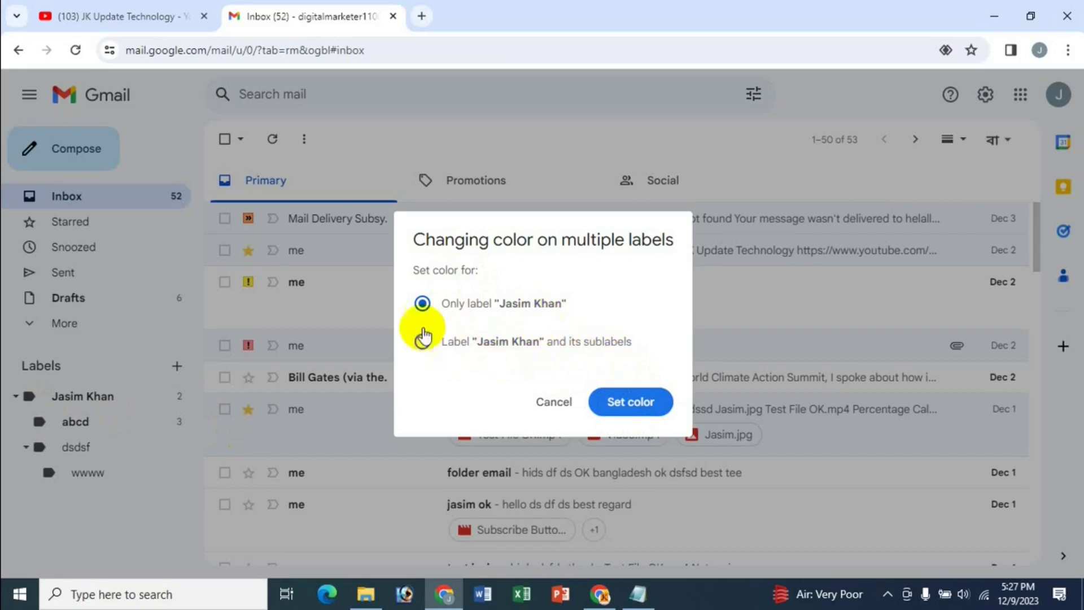
click(641, 417)
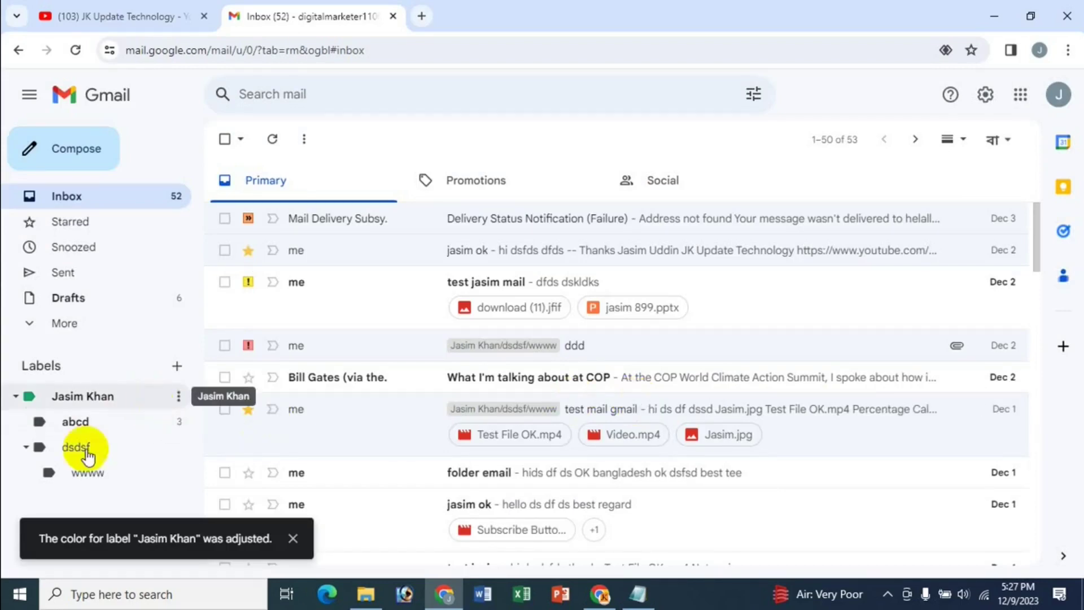
Set the abcd sublabel's color to orange and dismiss the notification
click(179, 422)
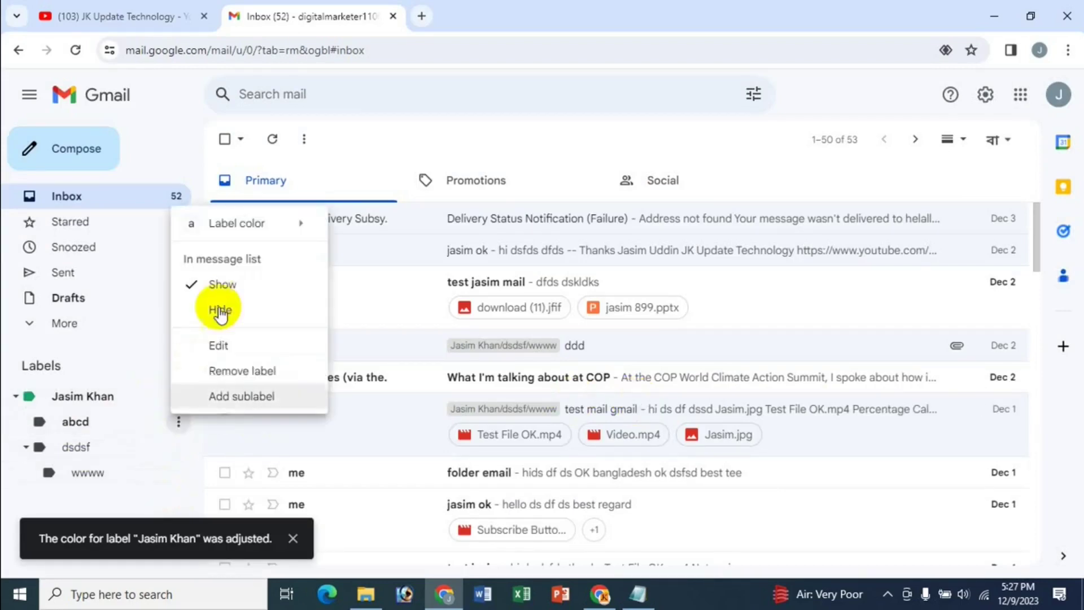
mouse_move(260, 226)
click(375, 307)
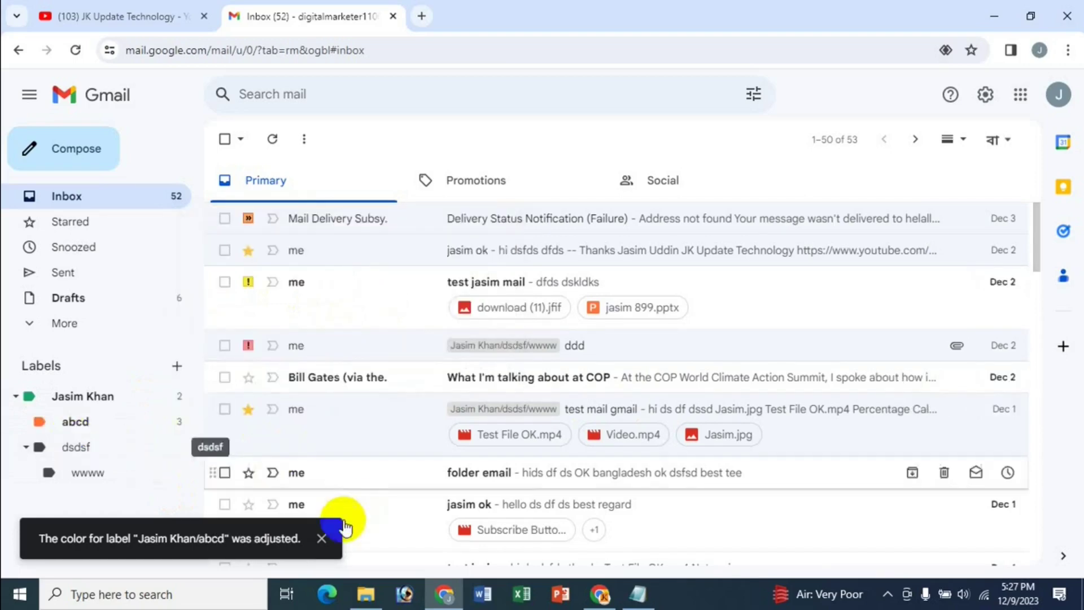
click(322, 539)
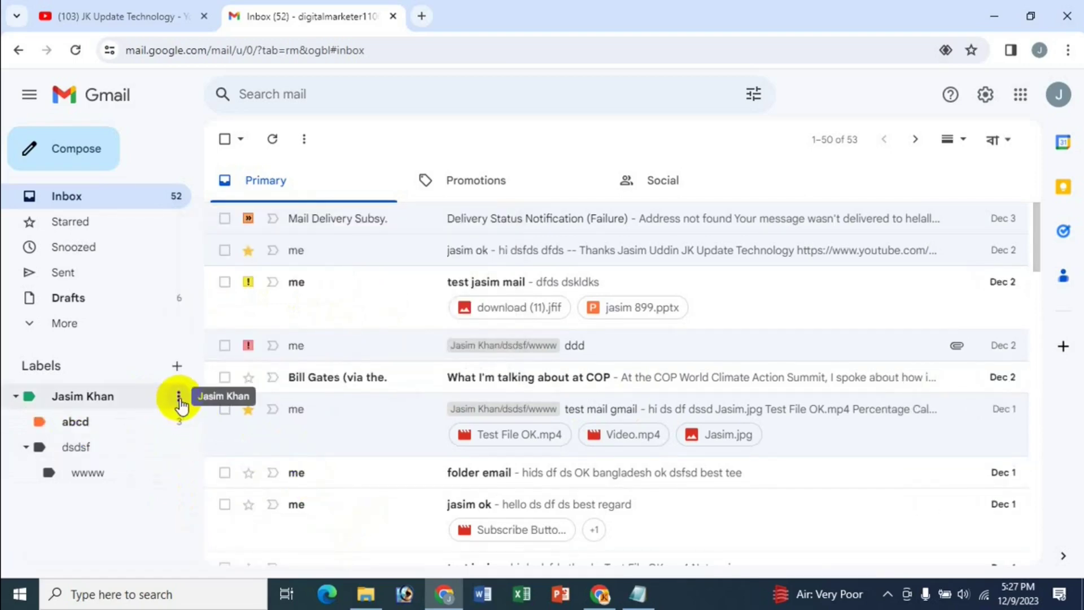
click(179, 397)
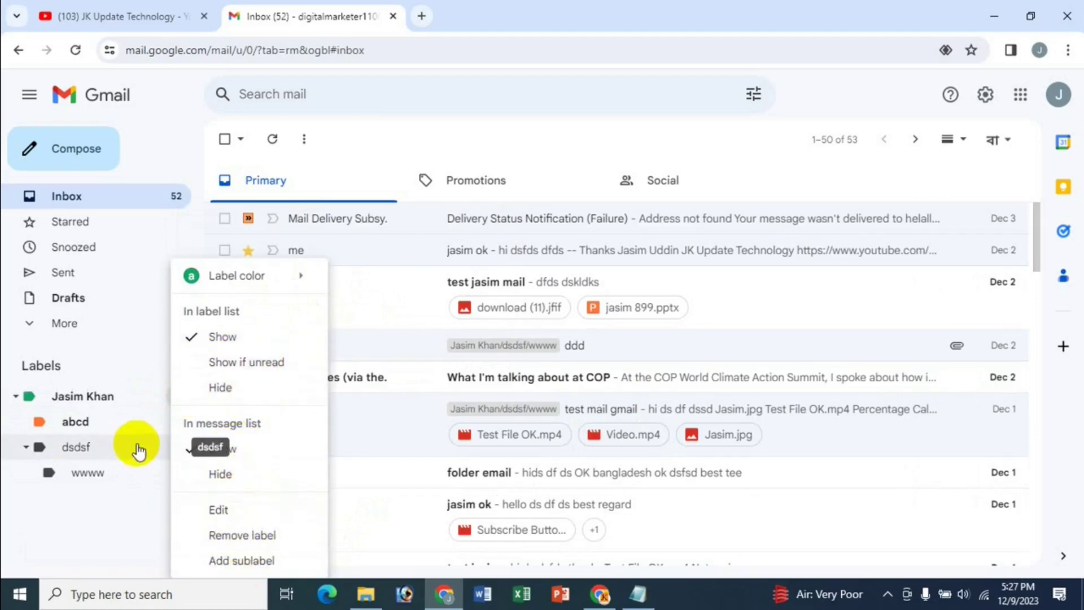
click(89, 514)
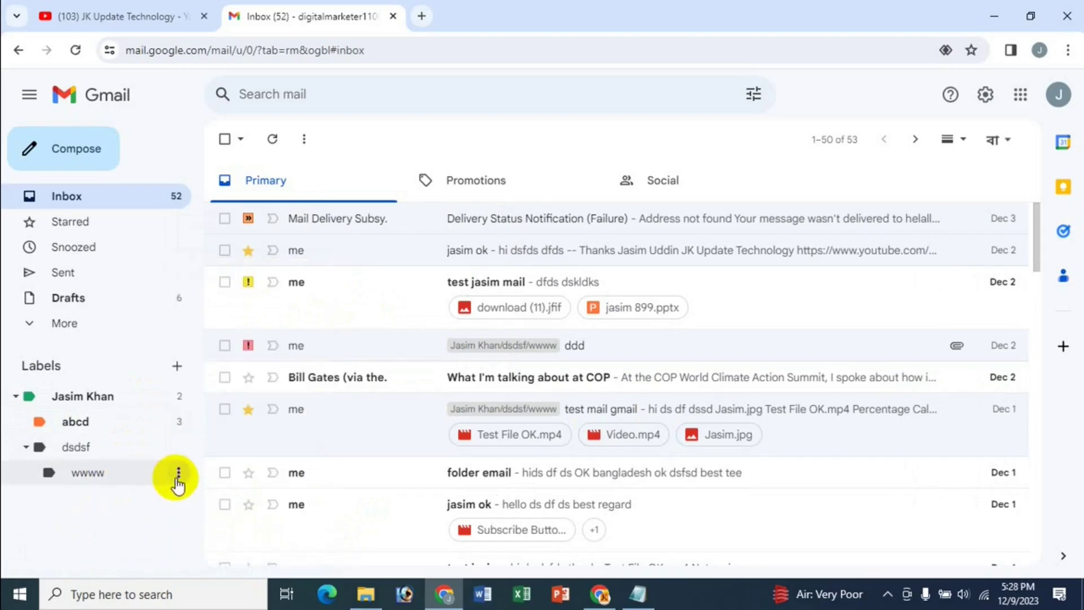
Remove the wwww sublabel and confirm its deletion
click(178, 476)
click(242, 425)
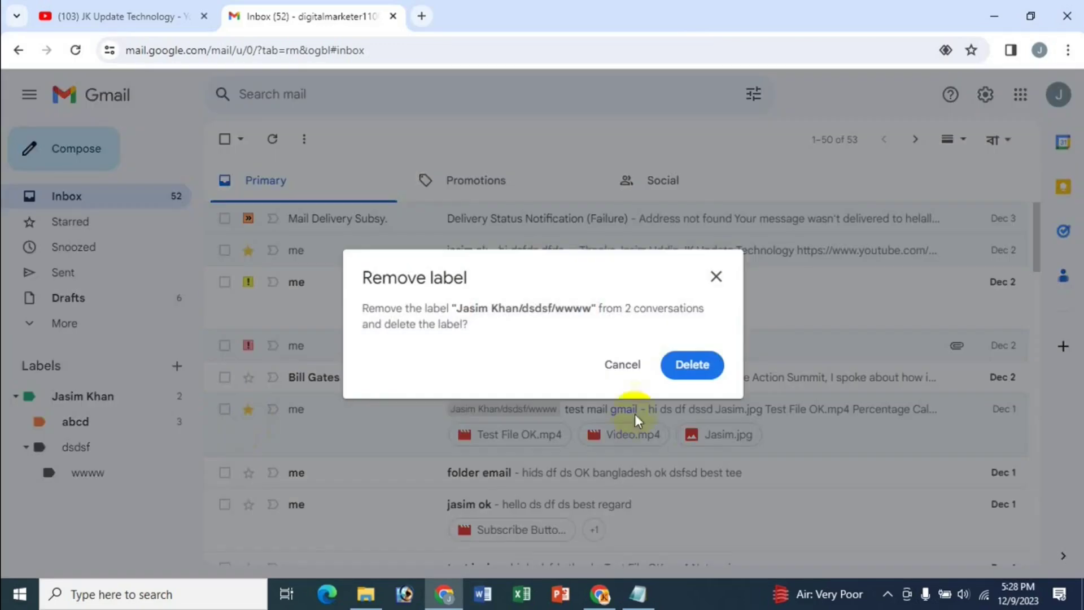
click(692, 363)
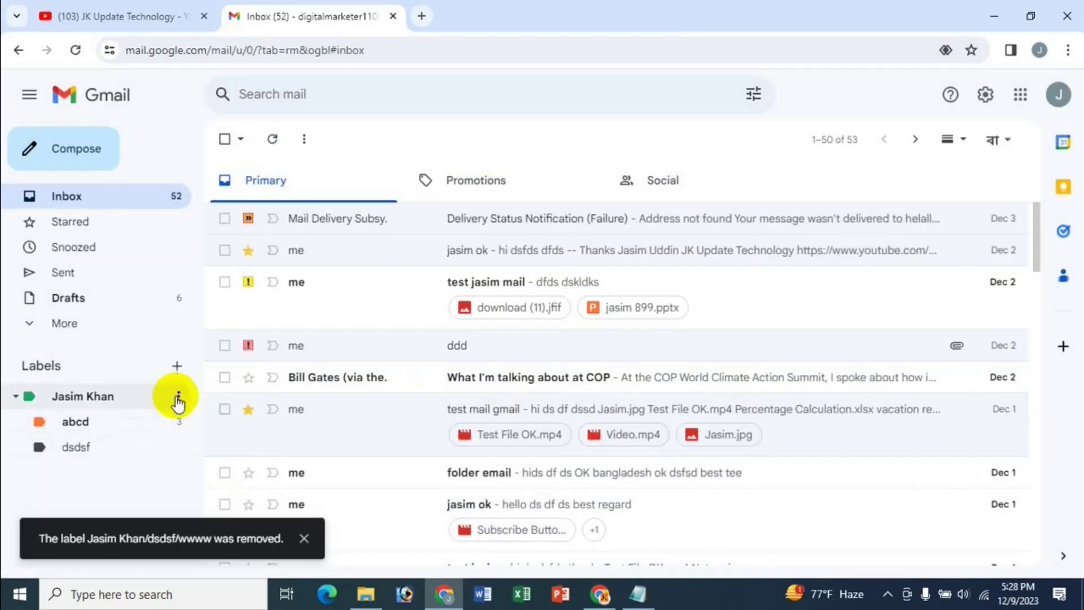
click(178, 397)
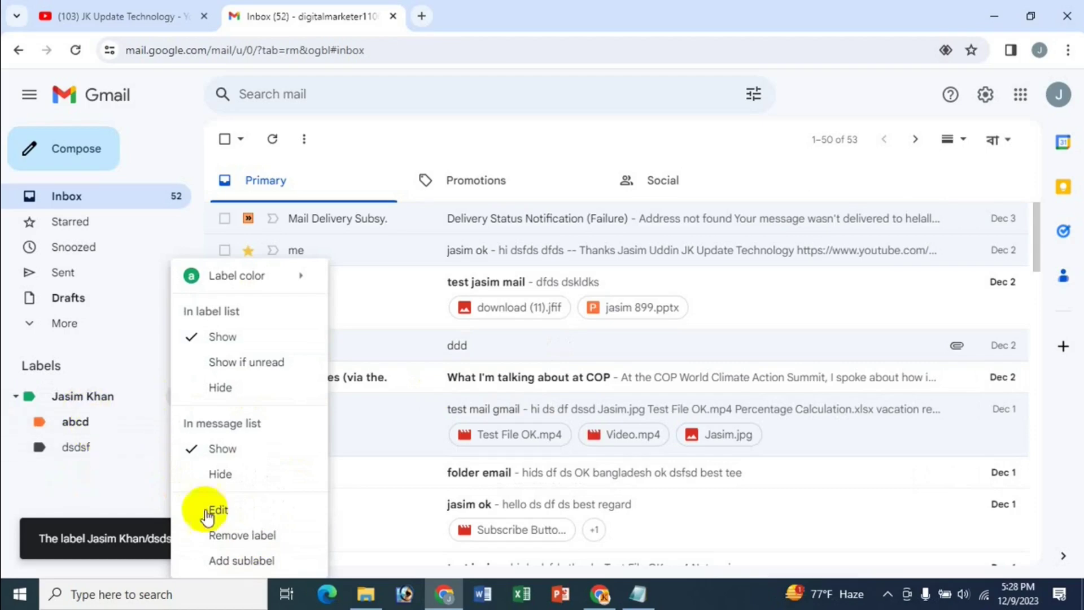
click(243, 537)
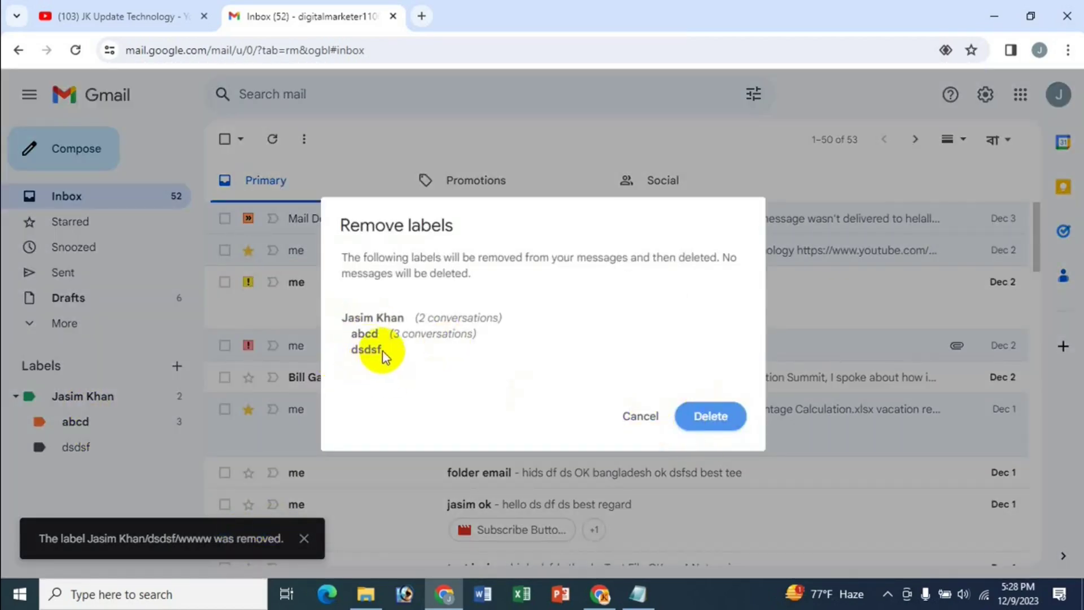
click(629, 416)
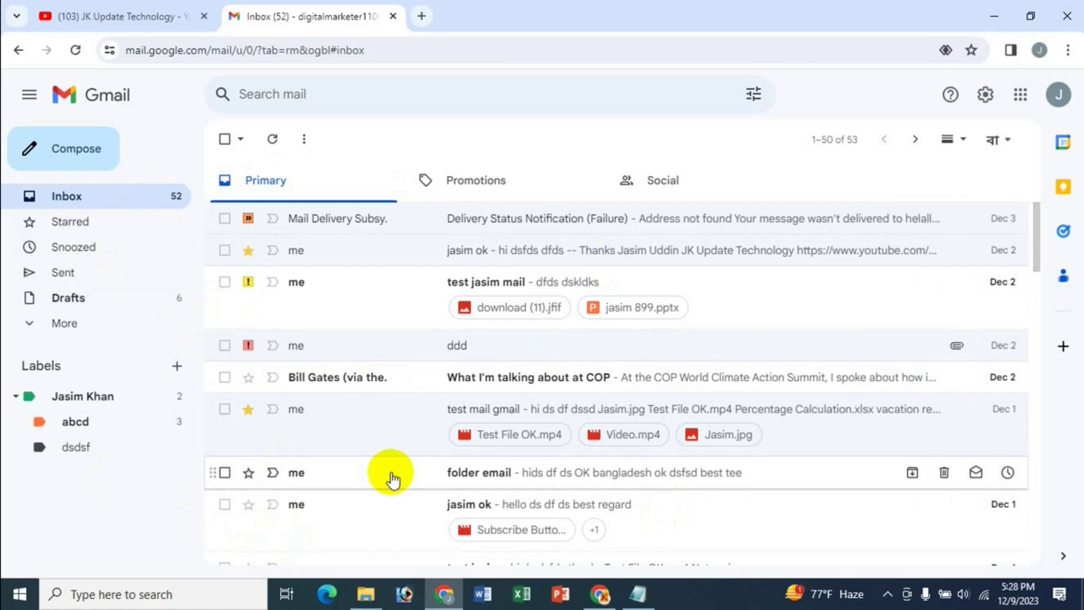
Open the Gmail inbox in a new browser tab
click(135, 17)
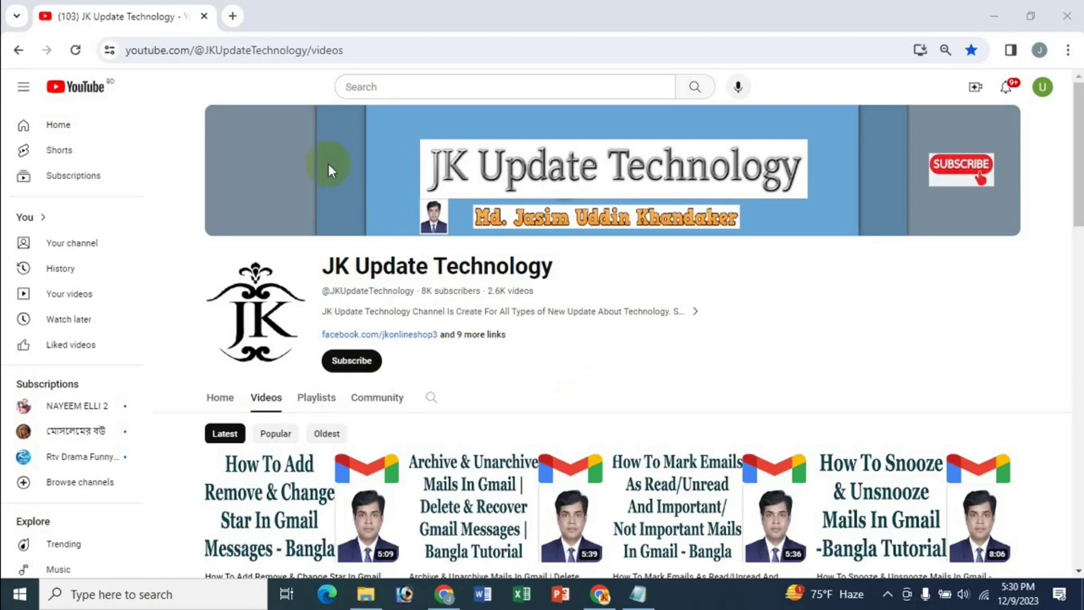
click(231, 16)
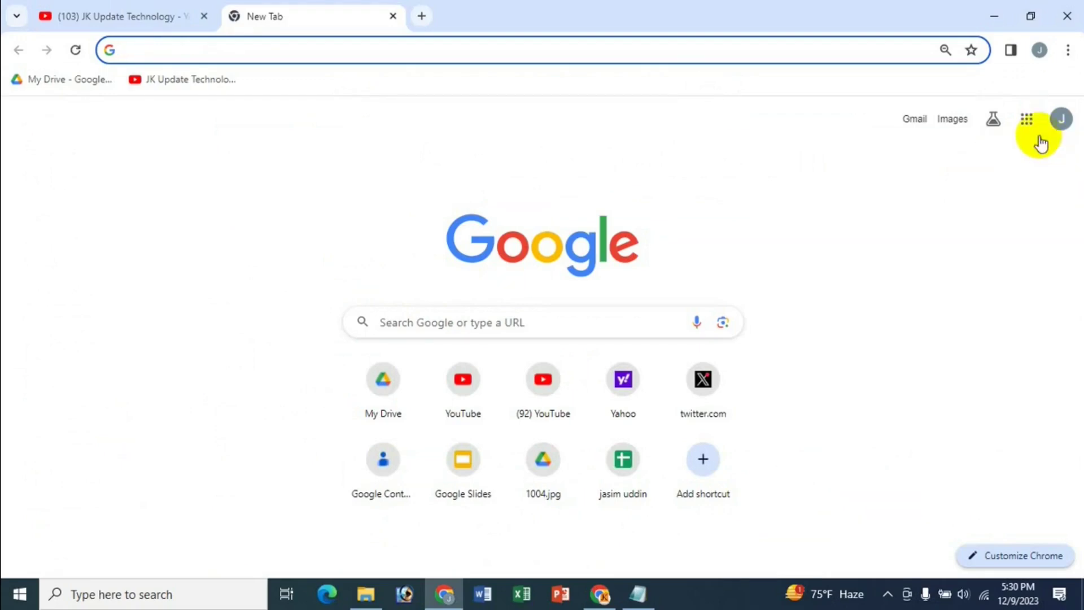
click(1026, 119)
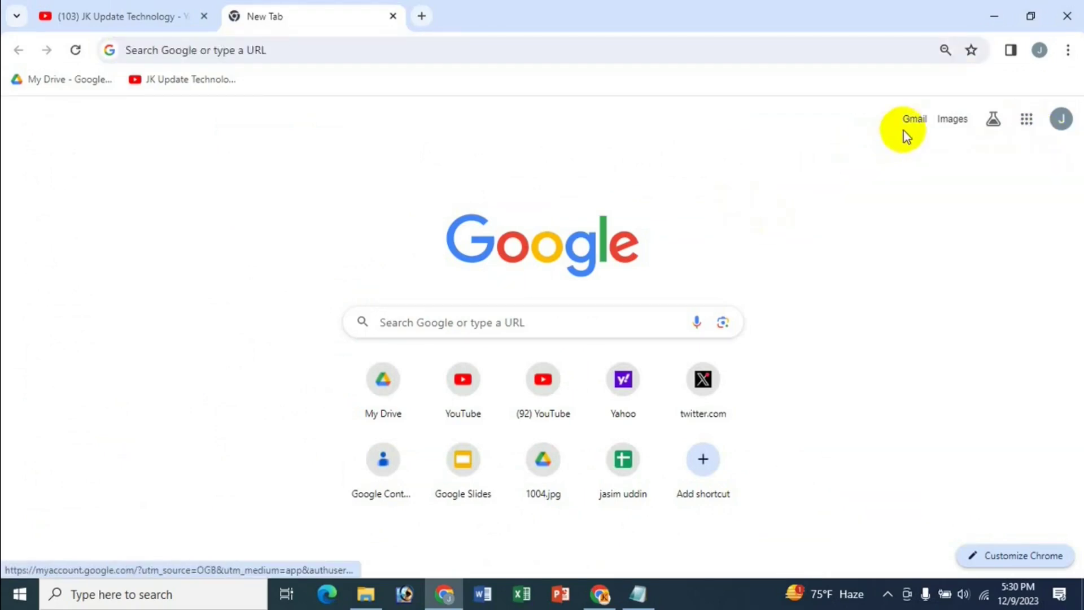
click(914, 119)
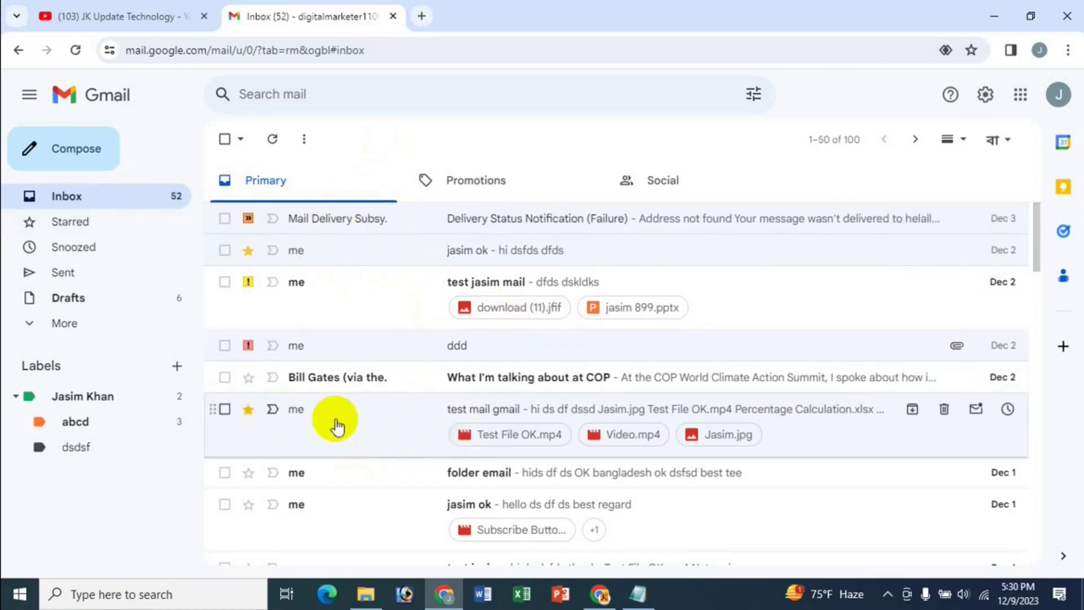
Move the inbox message "What I'm talking about at COP" to Spam, reporting spam without unsubscribing, and open the Spam folder
click(224, 377)
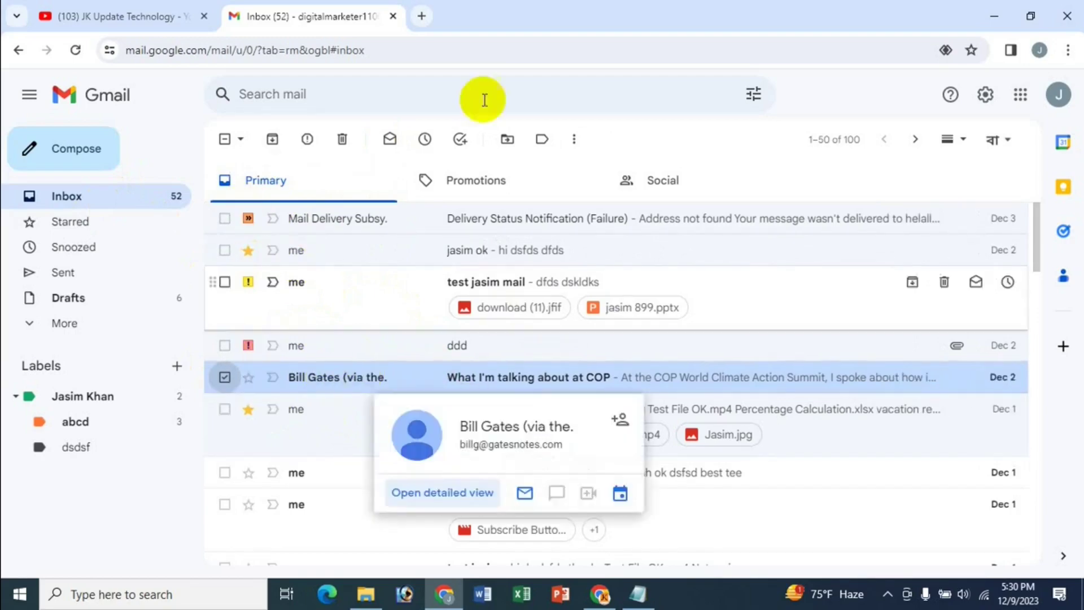
click(506, 141)
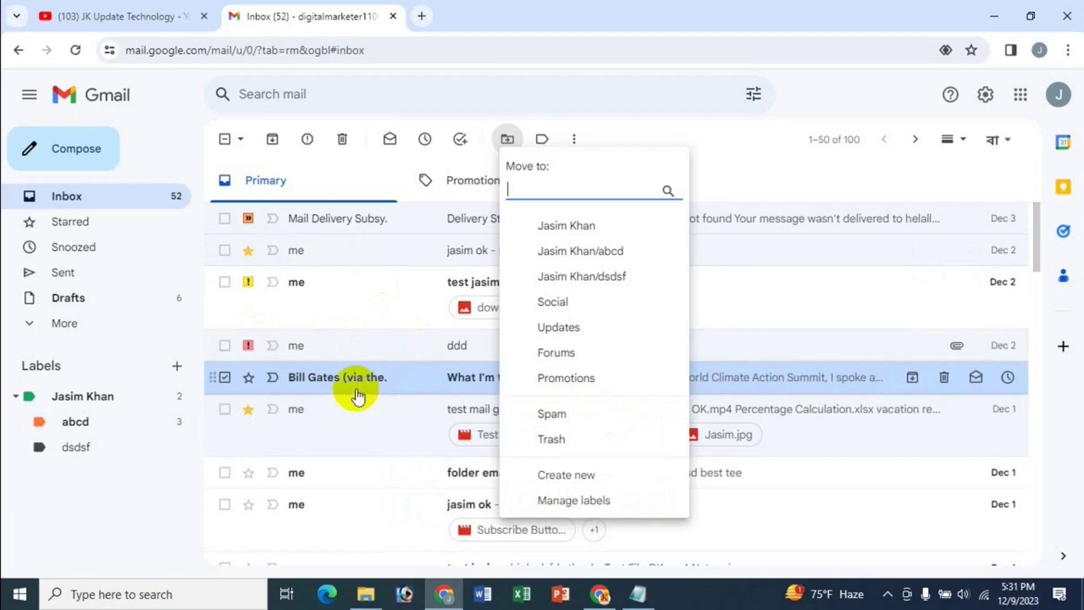
click(564, 414)
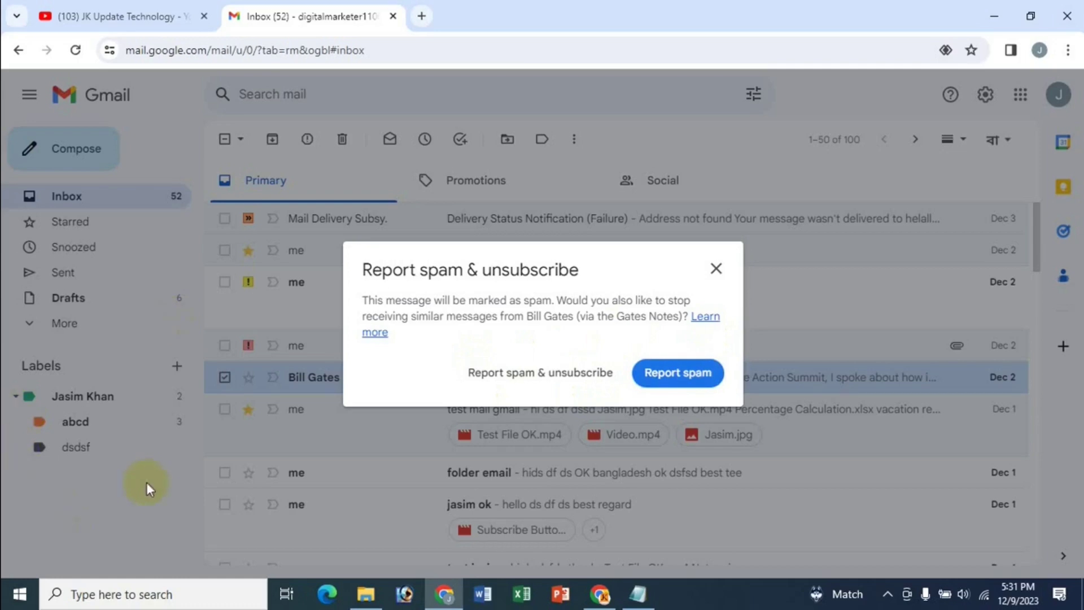
click(683, 374)
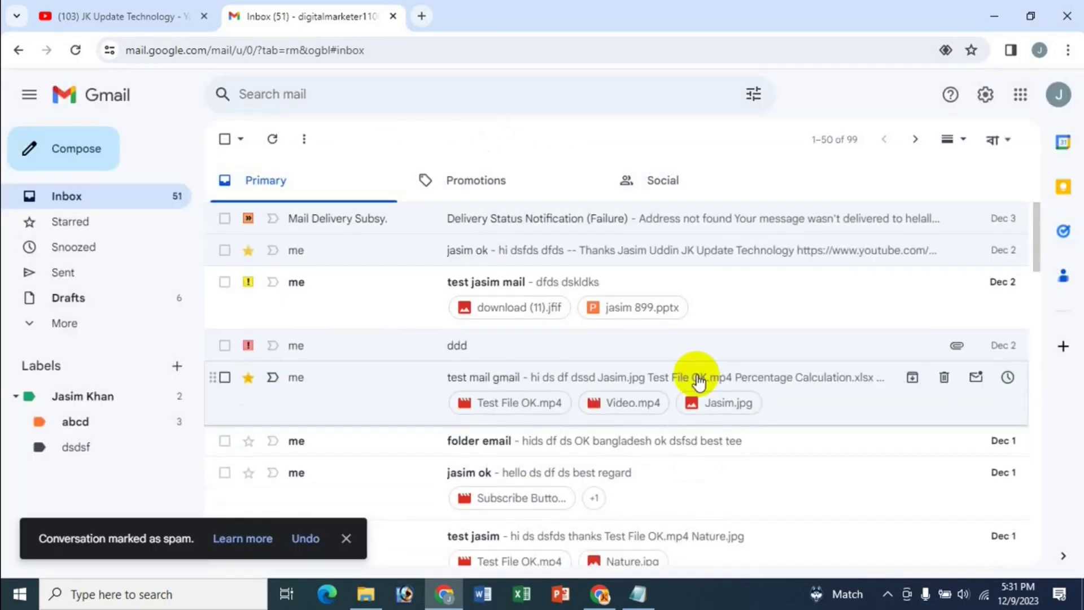
click(62, 323)
click(79, 450)
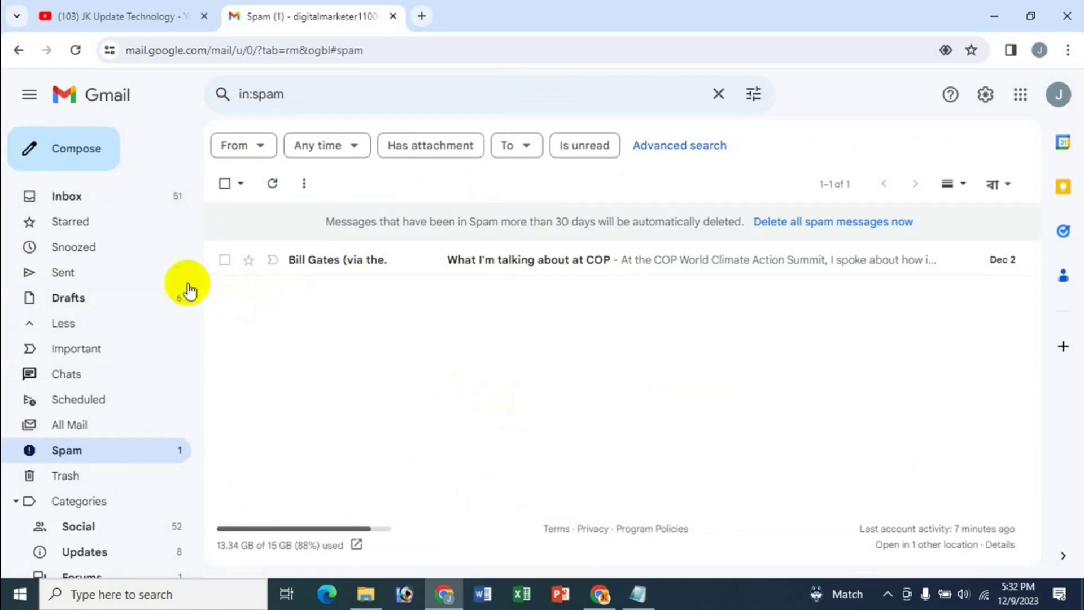
Move the two newest X (formerly Twitter) messages from the inbox's Social category into a new label named bangladesh, and view that label
click(101, 207)
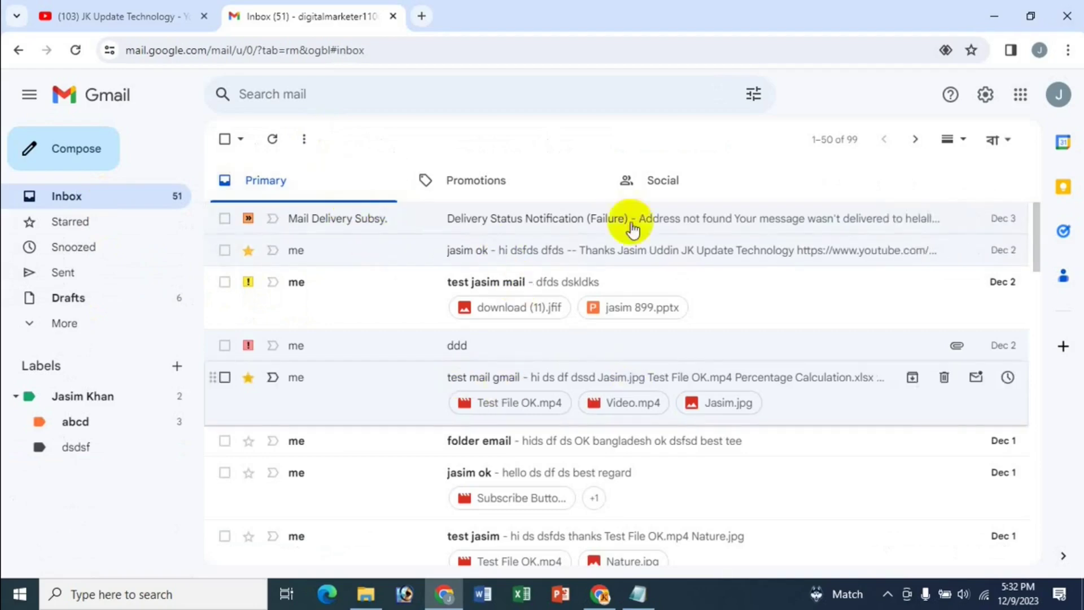
click(658, 178)
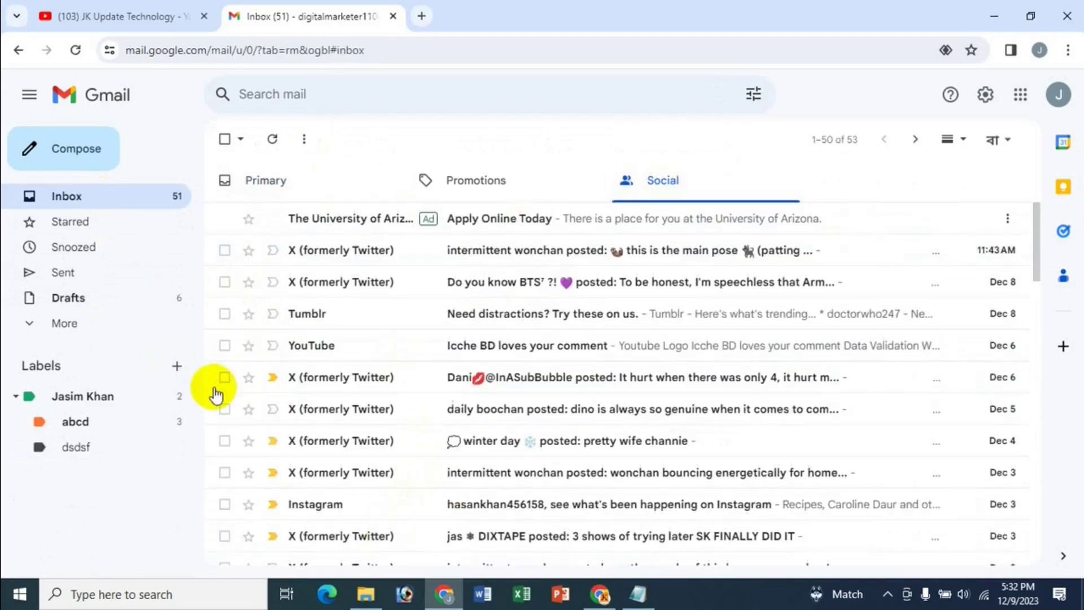
click(223, 251)
click(220, 282)
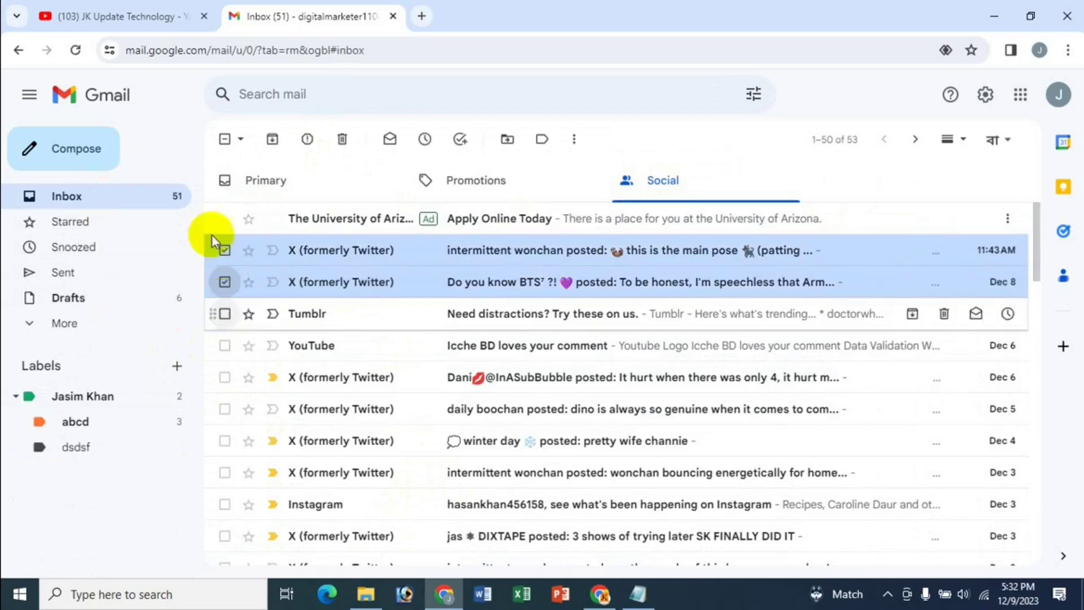
click(507, 140)
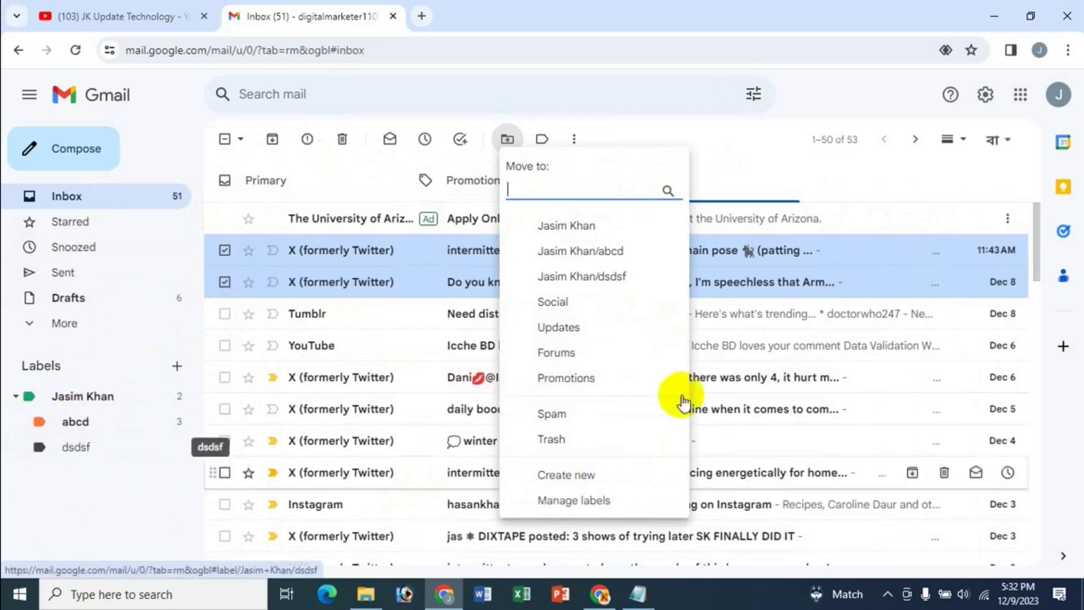
click(561, 475)
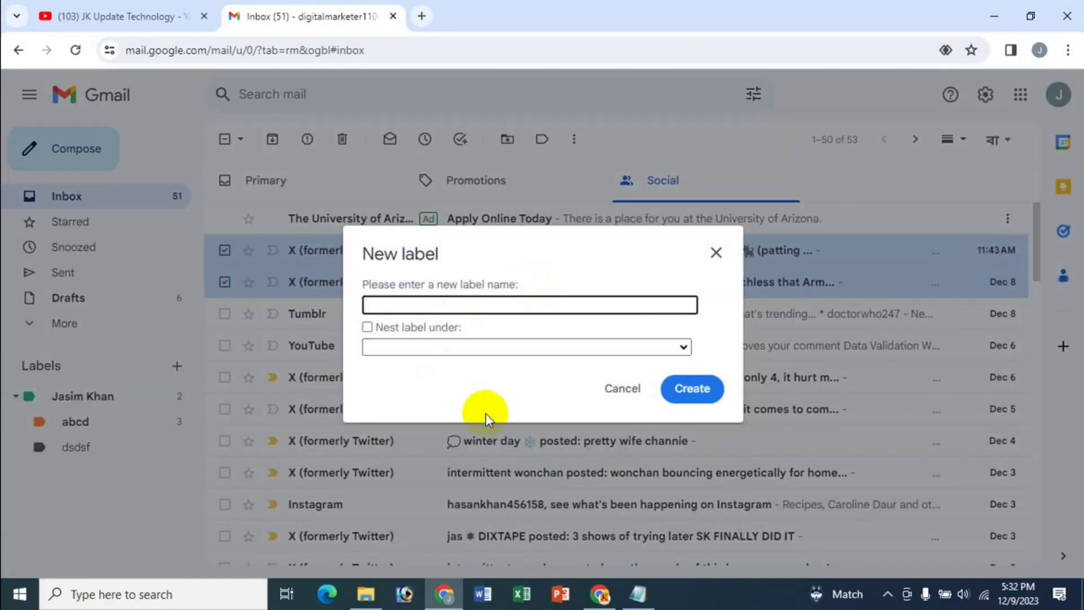
text(bangladesh)
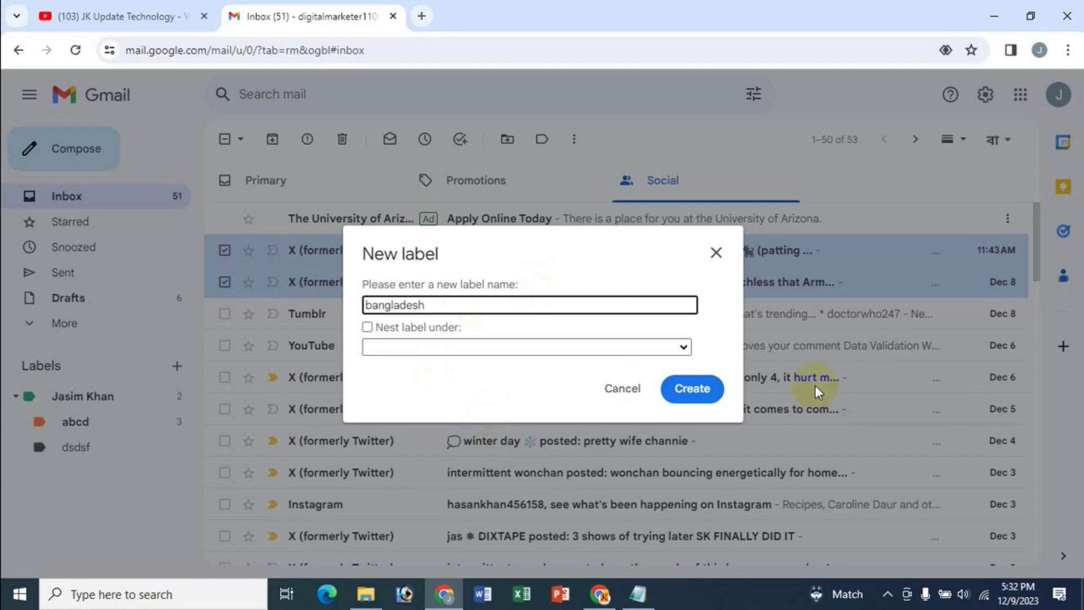
click(689, 388)
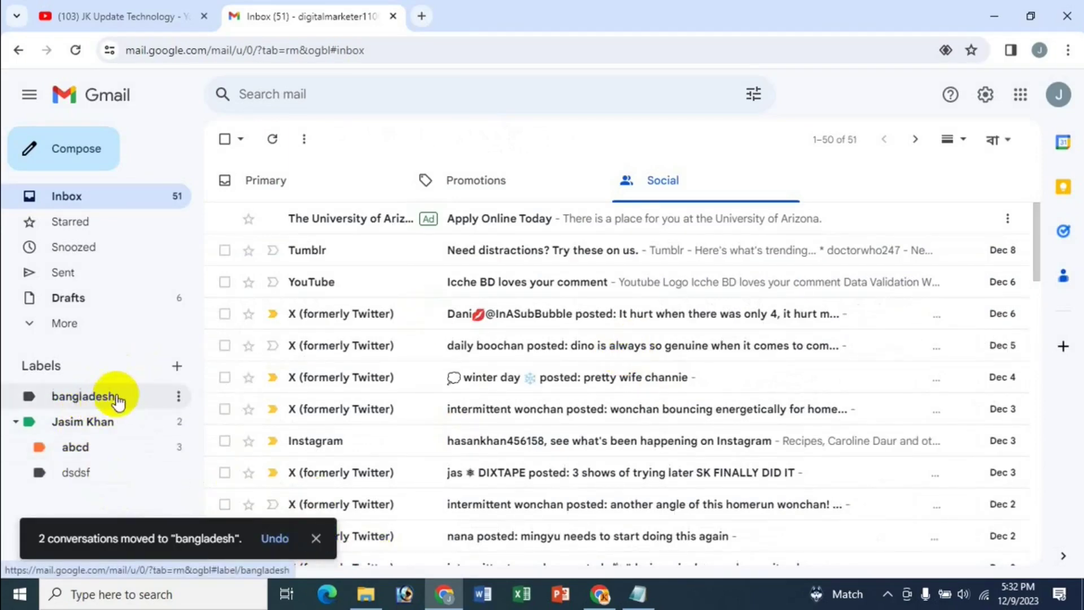
click(91, 402)
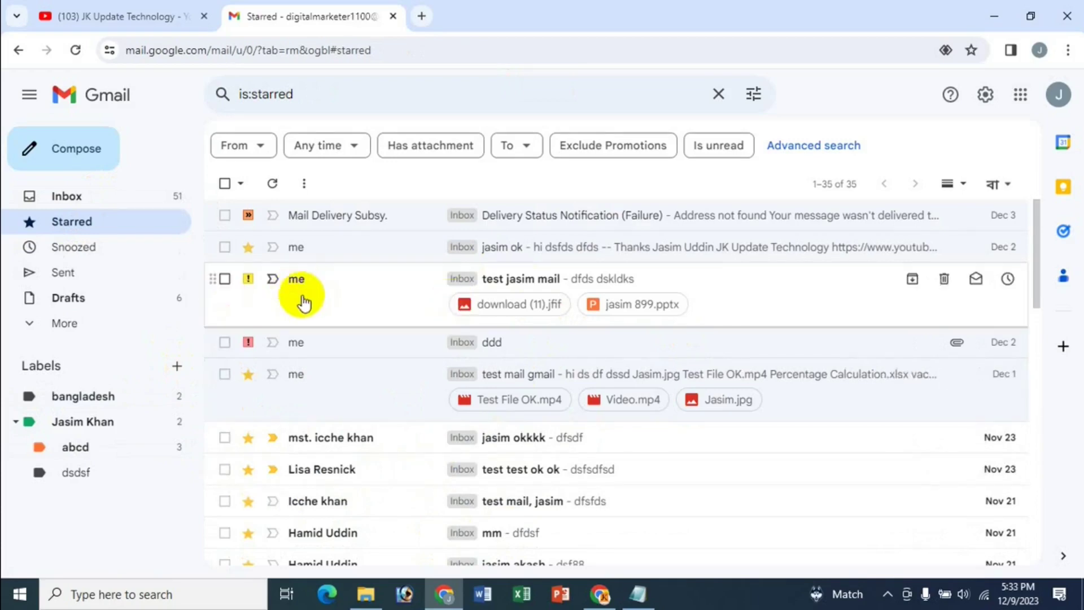
Move the first three starred messages, Delivery Status Notification (Failure), jasim ok and test jasim mail, to the Social category
click(224, 217)
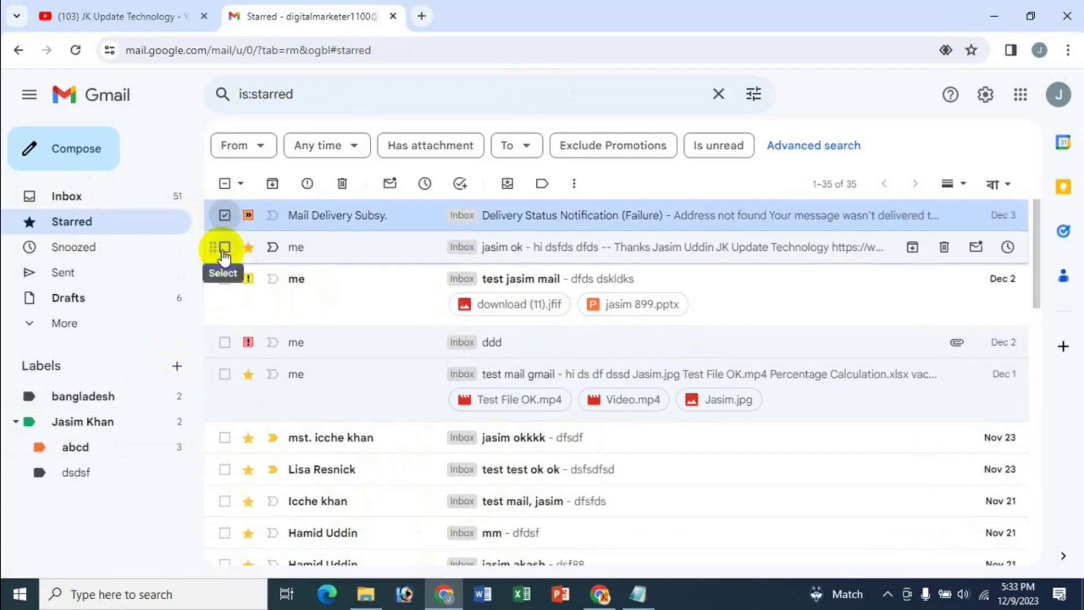
click(224, 249)
click(224, 279)
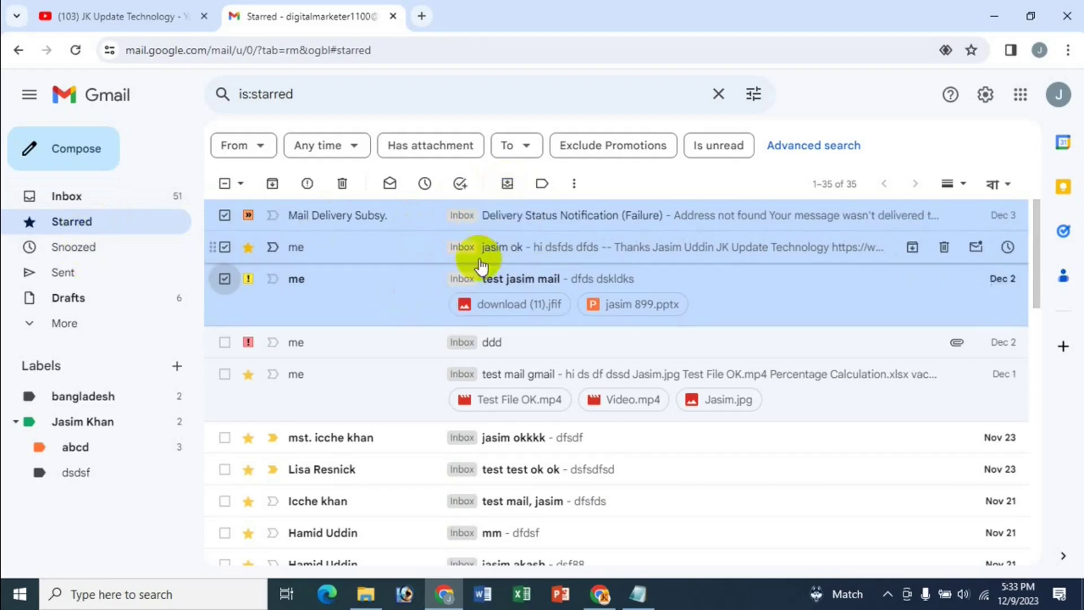
right_click(461, 247)
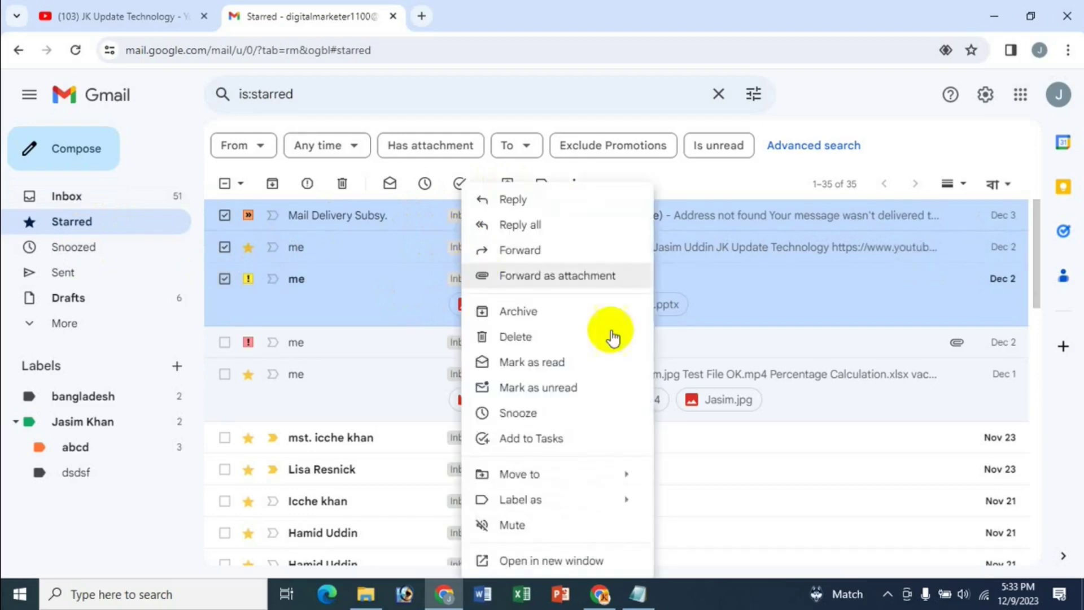
mouse_move(547, 480)
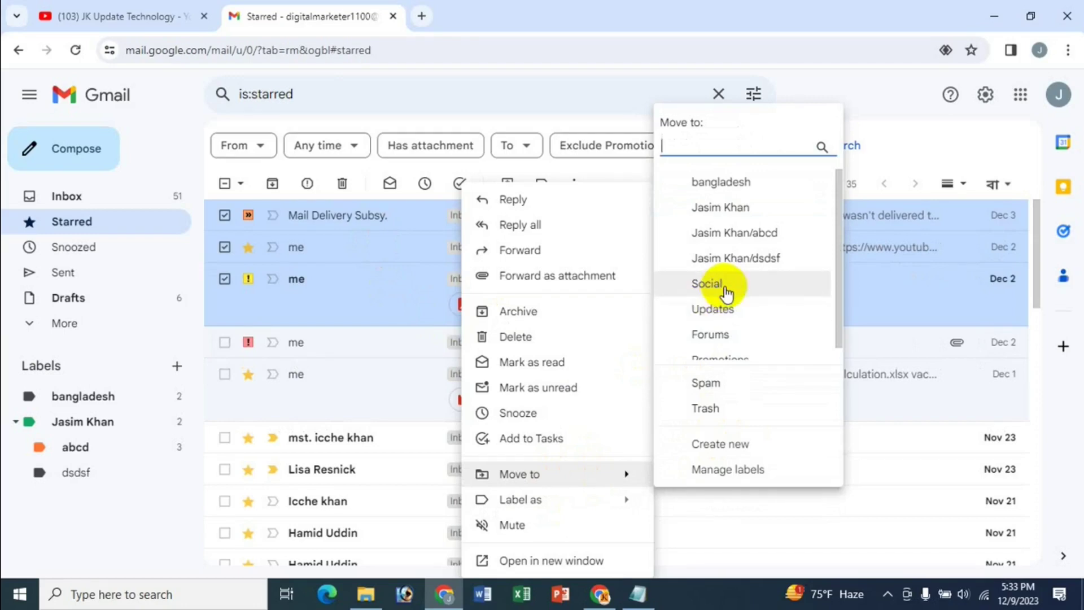
click(707, 284)
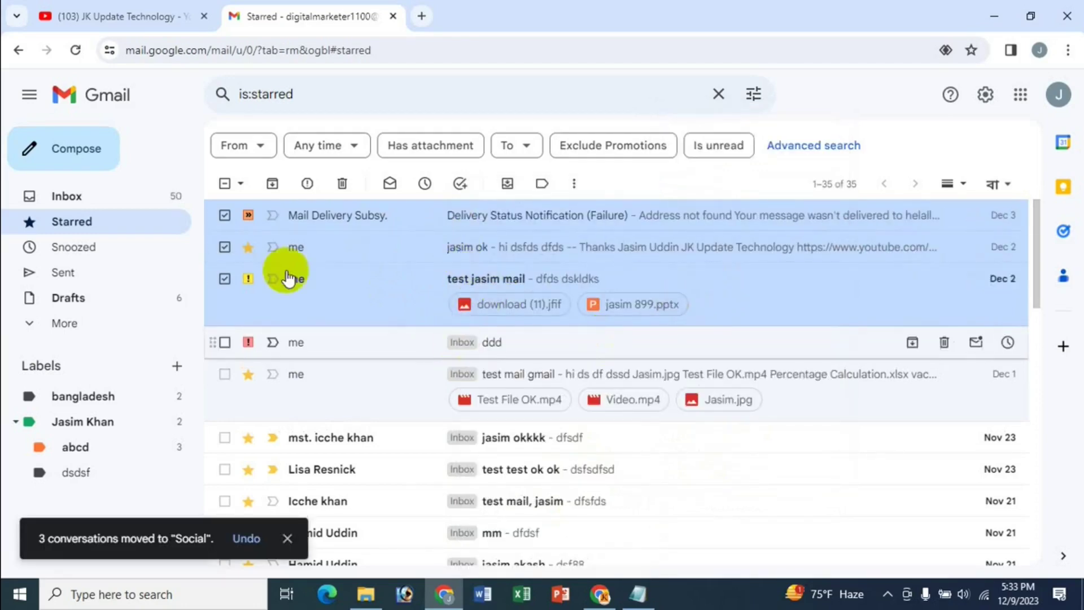
Move the three newest messages in the inbox's Promotions category, from Padlet Folks, HiPDF and PDFelement, to Trash
click(82, 195)
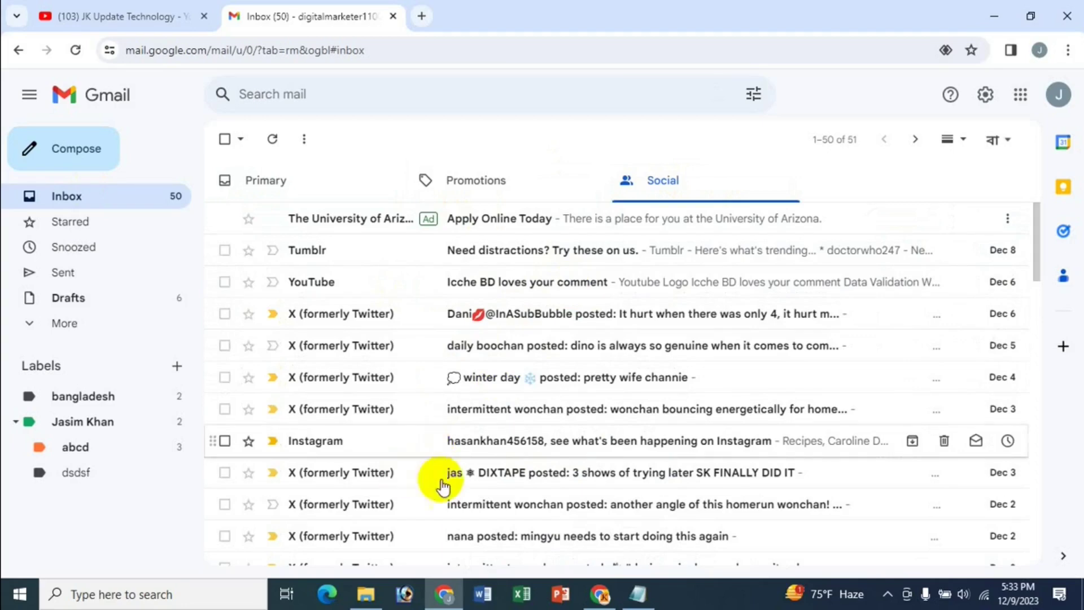
click(484, 182)
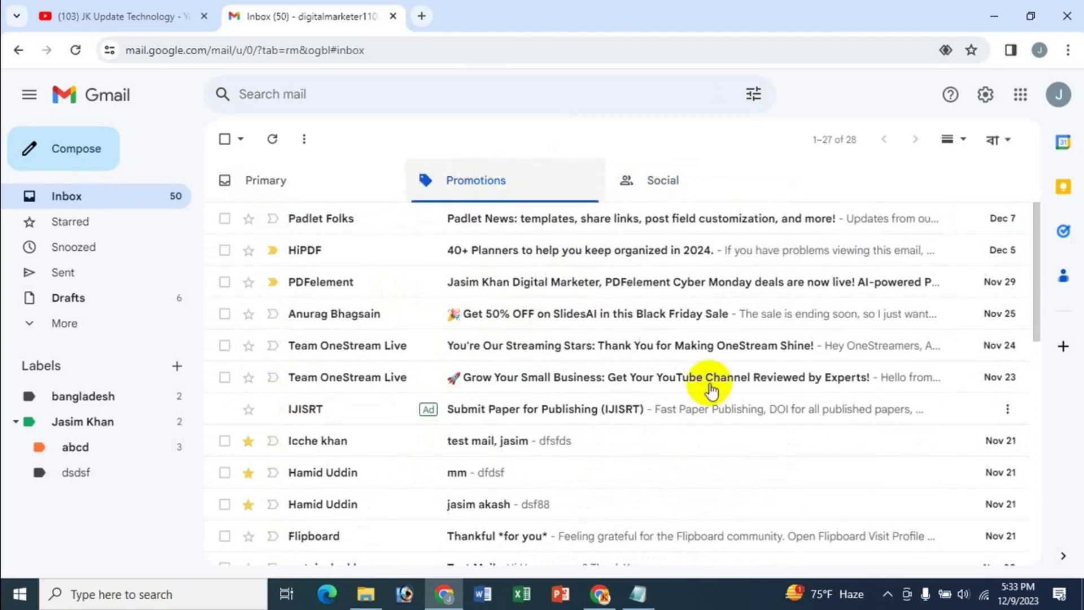
scroll(698, 484, down, 3)
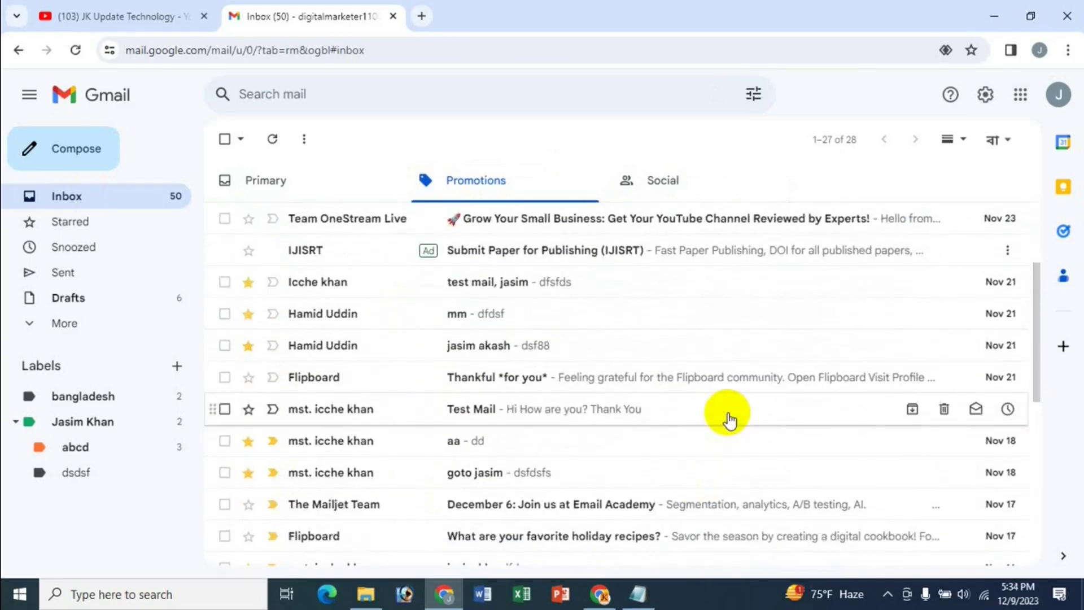
scroll(660, 430, up, 3)
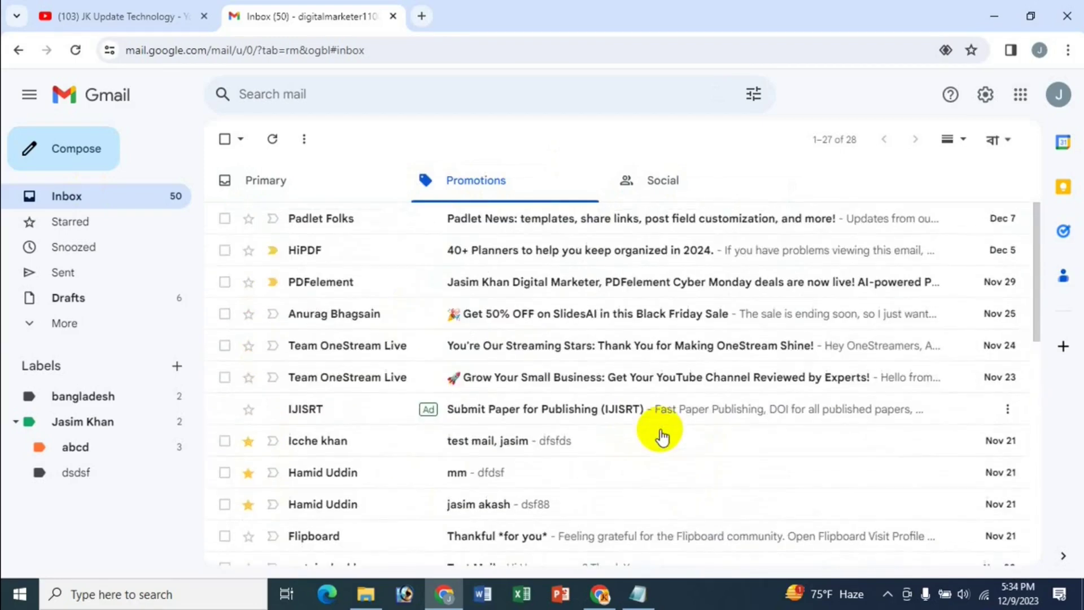
click(225, 219)
click(225, 250)
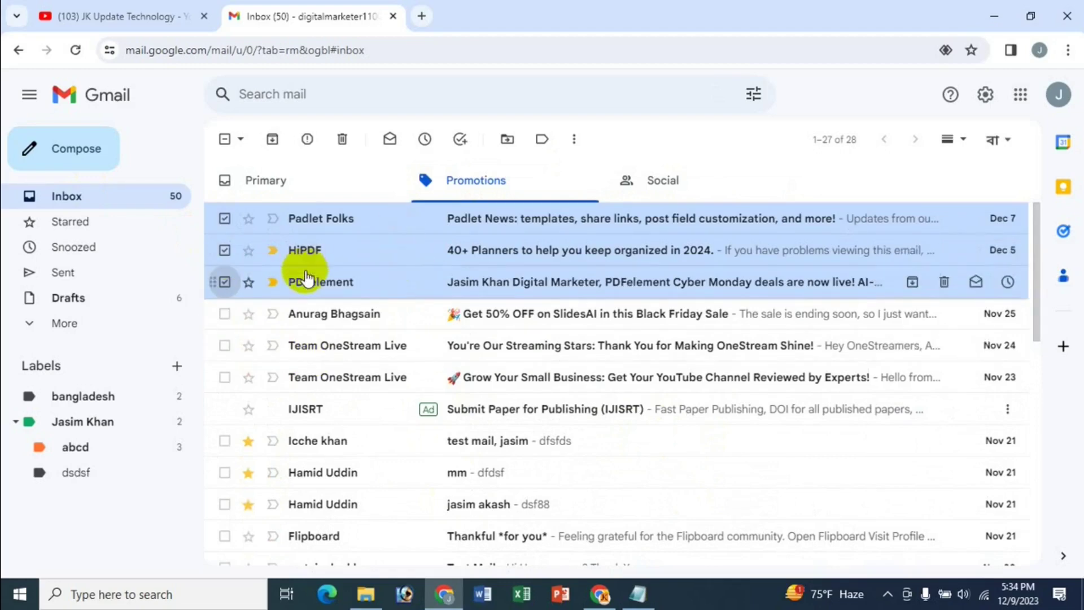
right_click(495, 251)
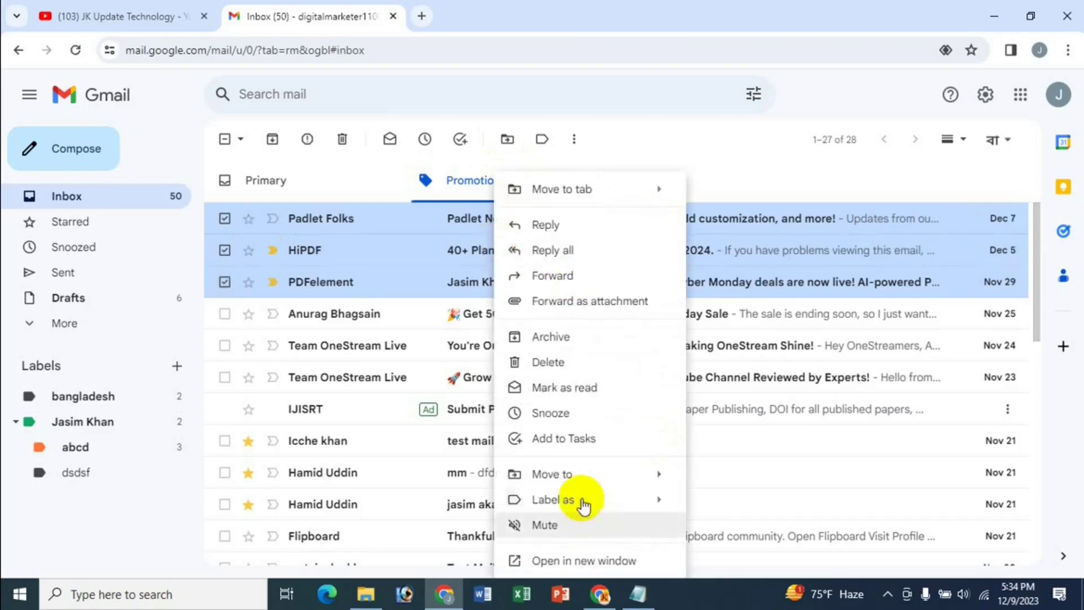
mouse_move(582, 484)
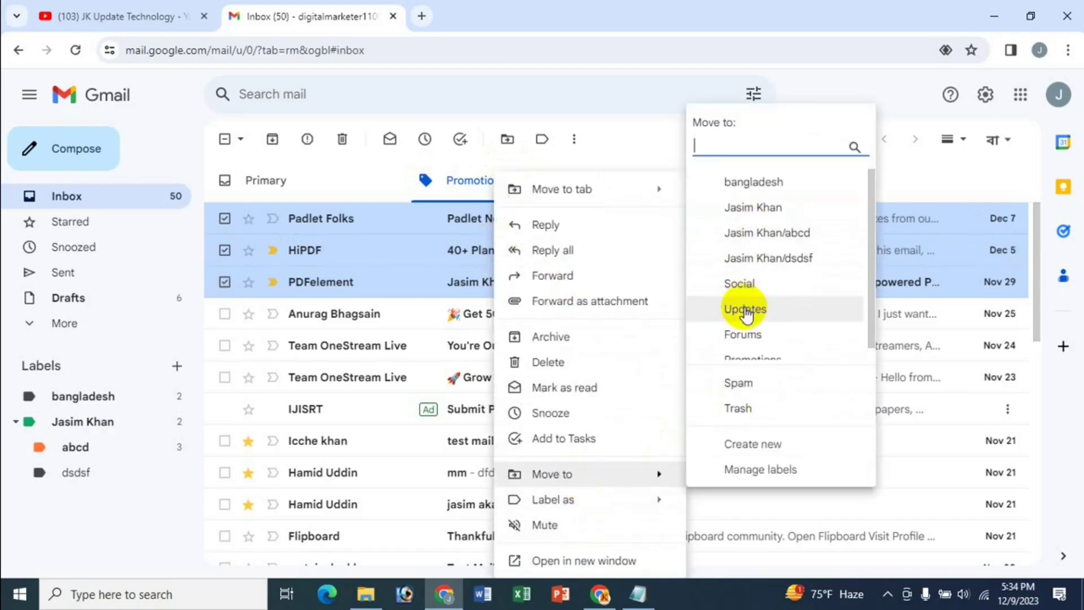
click(507, 139)
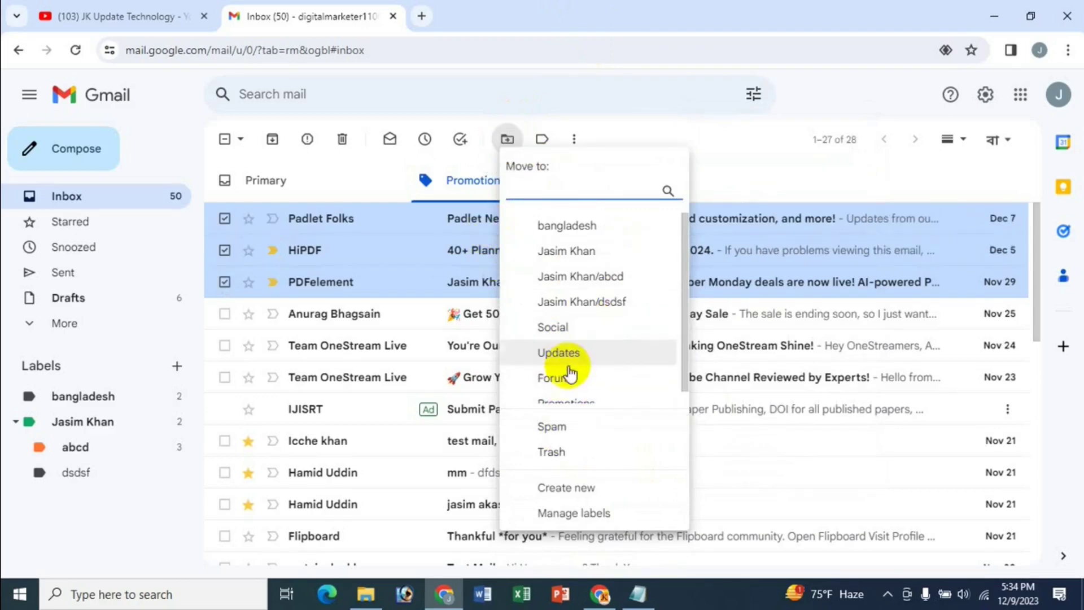
click(553, 460)
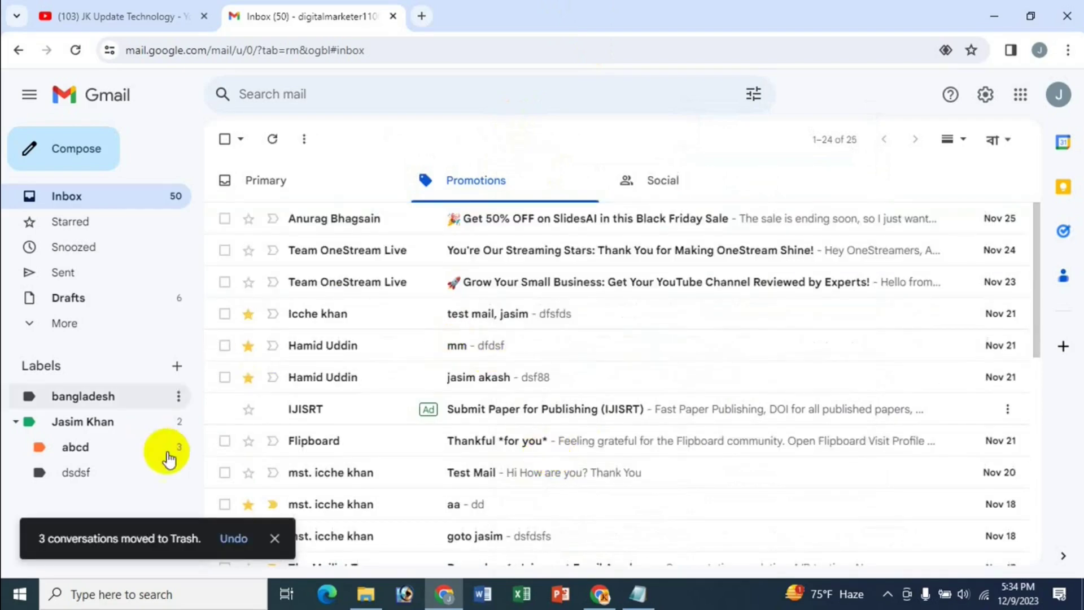
Open the Trash folder, move all of its messages back to the Inbox, and return to the inbox
click(66, 326)
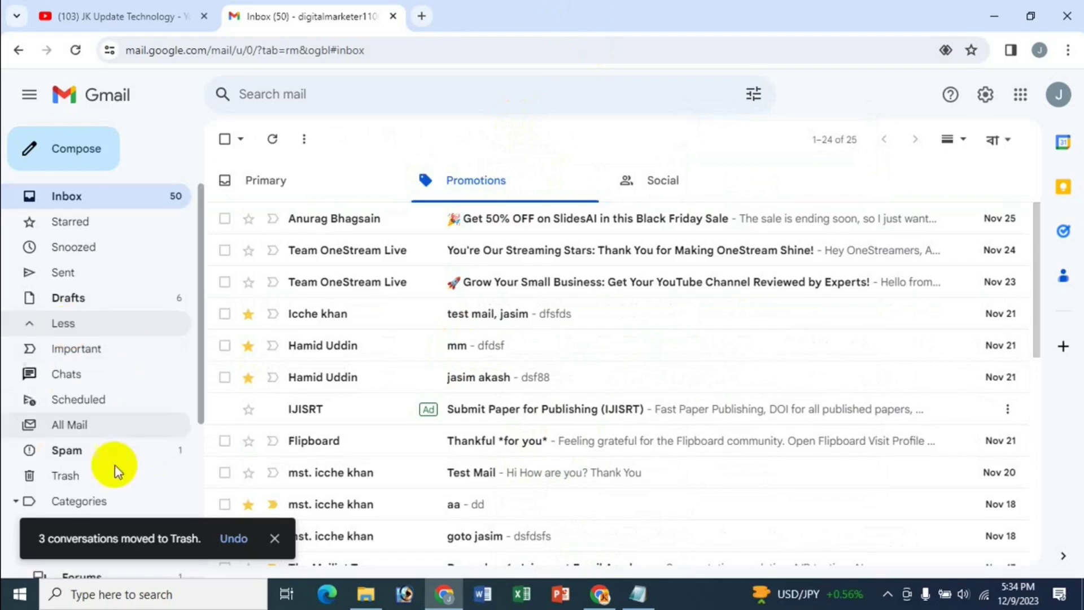
click(59, 485)
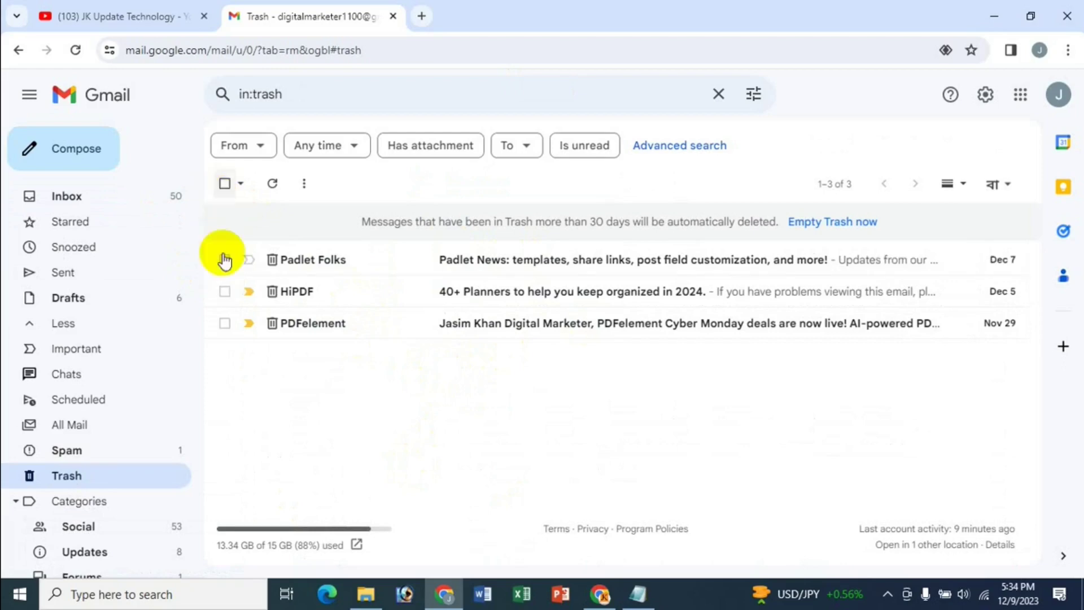
click(225, 183)
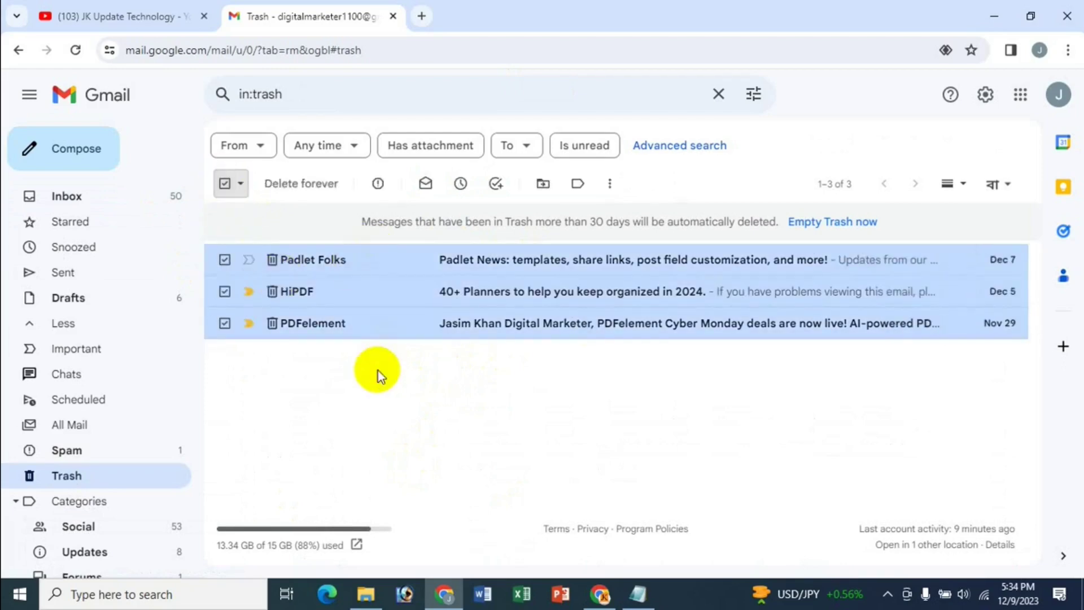
right_click(546, 286)
mouse_move(646, 481)
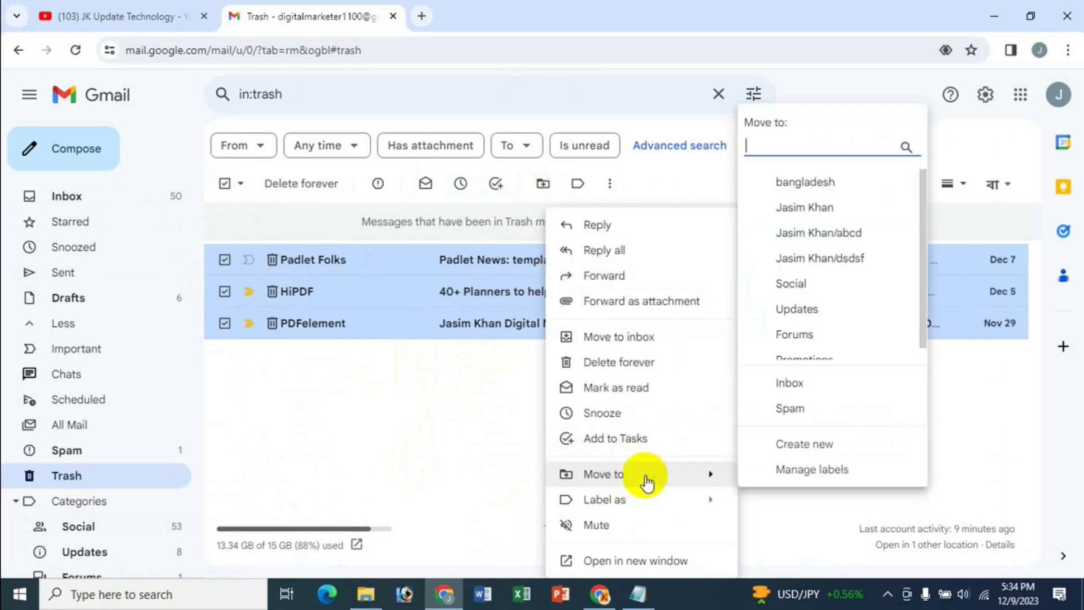
mouse_move(614, 499)
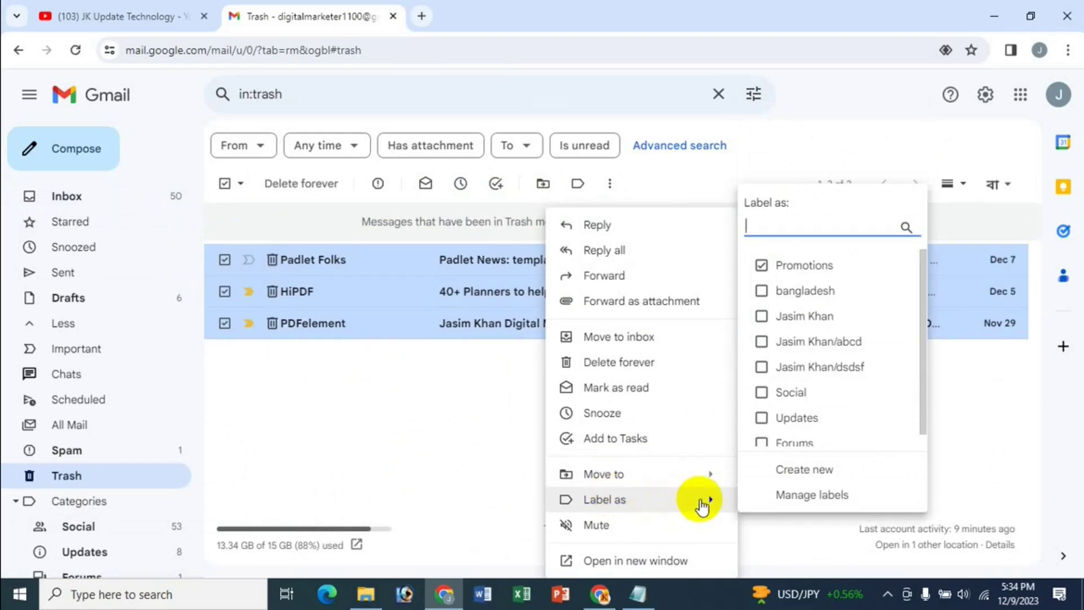
mouse_move(712, 480)
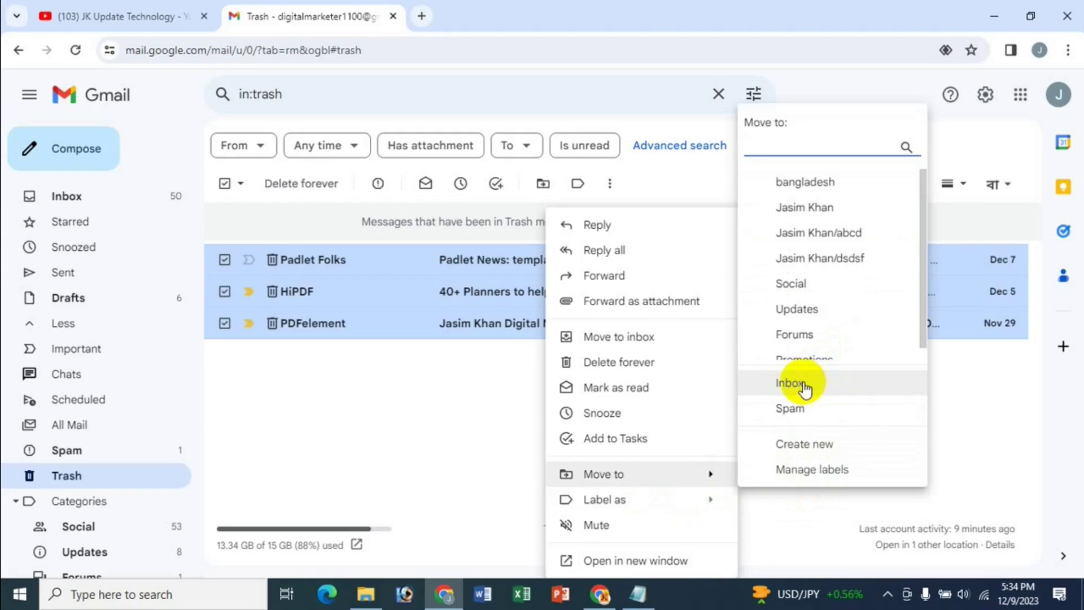
click(802, 383)
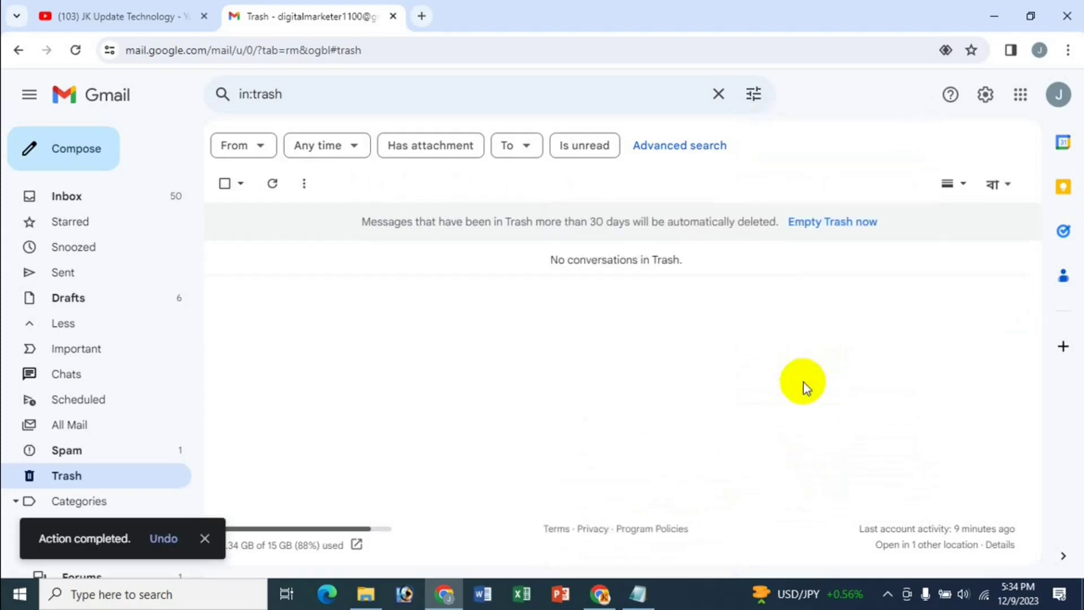
click(66, 198)
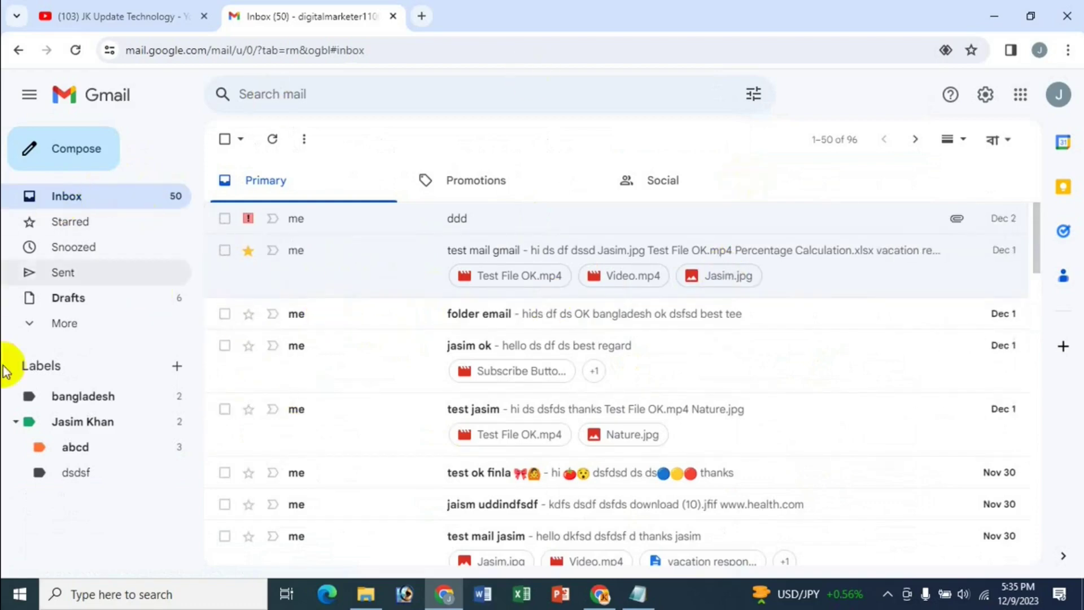
Move the first two Sent messages, jasim ok and test jasim mail, to the Inbox
click(76, 273)
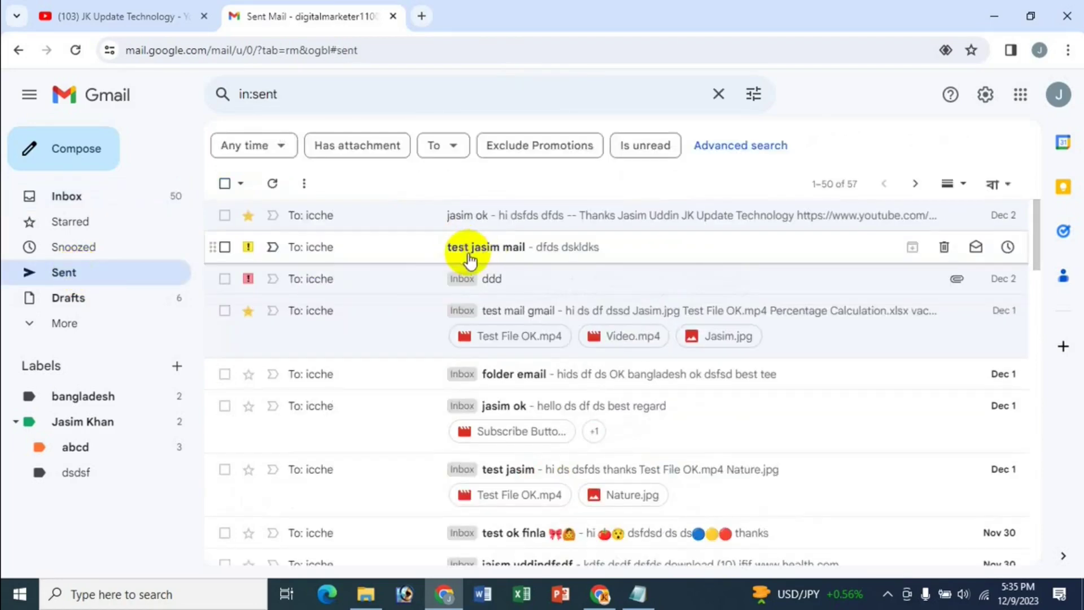
click(224, 215)
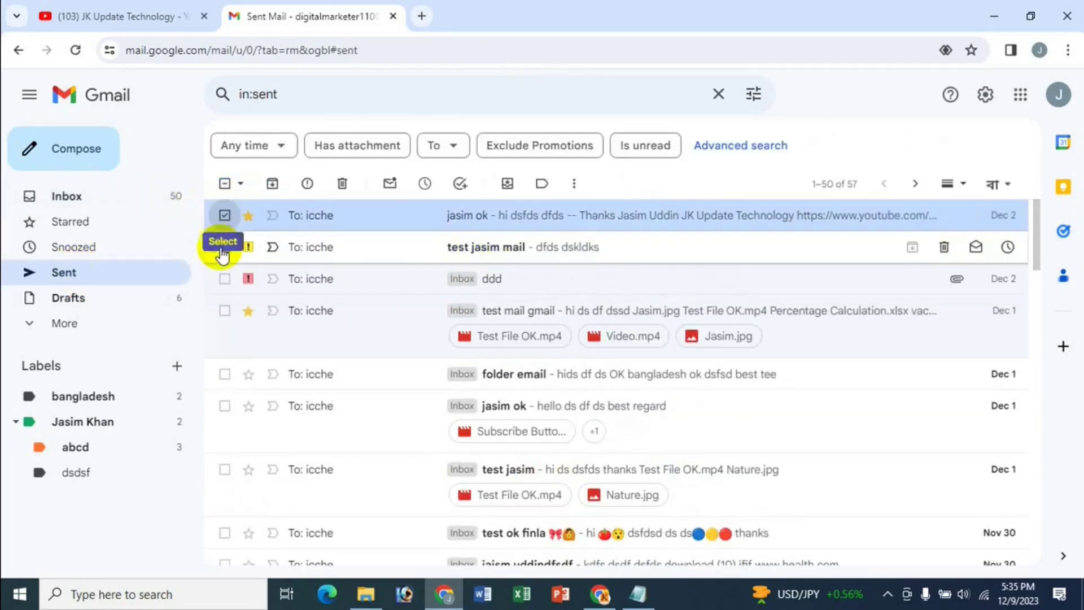
click(224, 247)
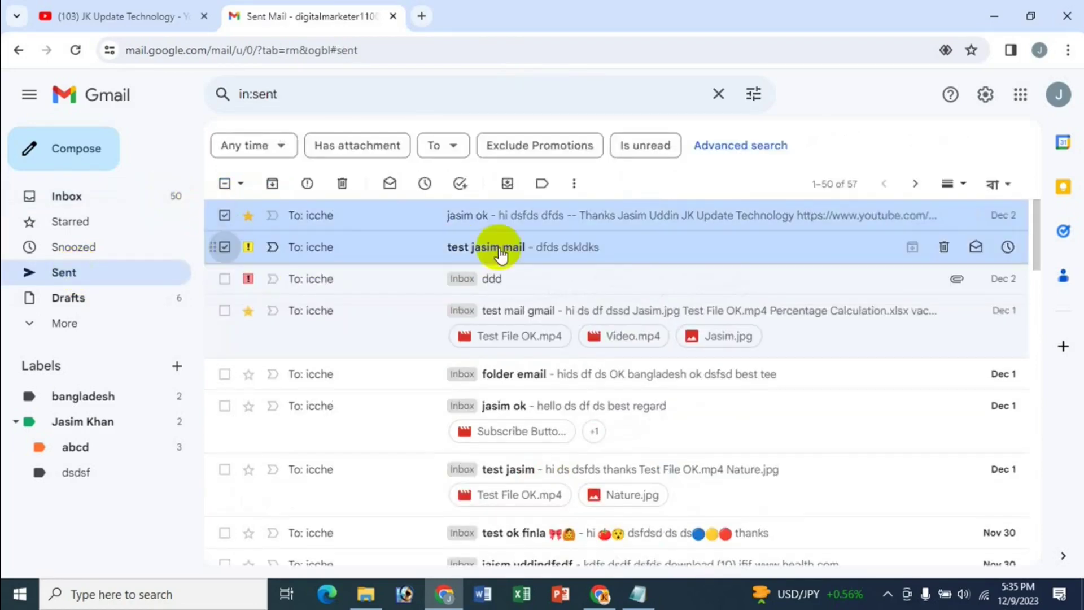
click(505, 189)
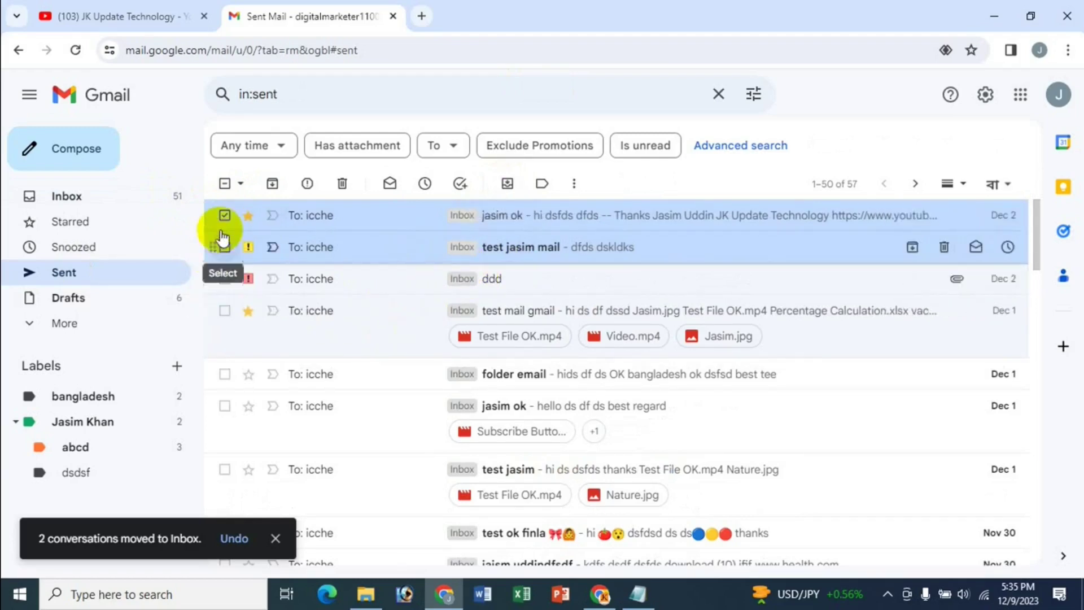
Add the Sent message ddd to the selection, move all three messages to Promotions, and view the inbox's Promotions category
click(224, 279)
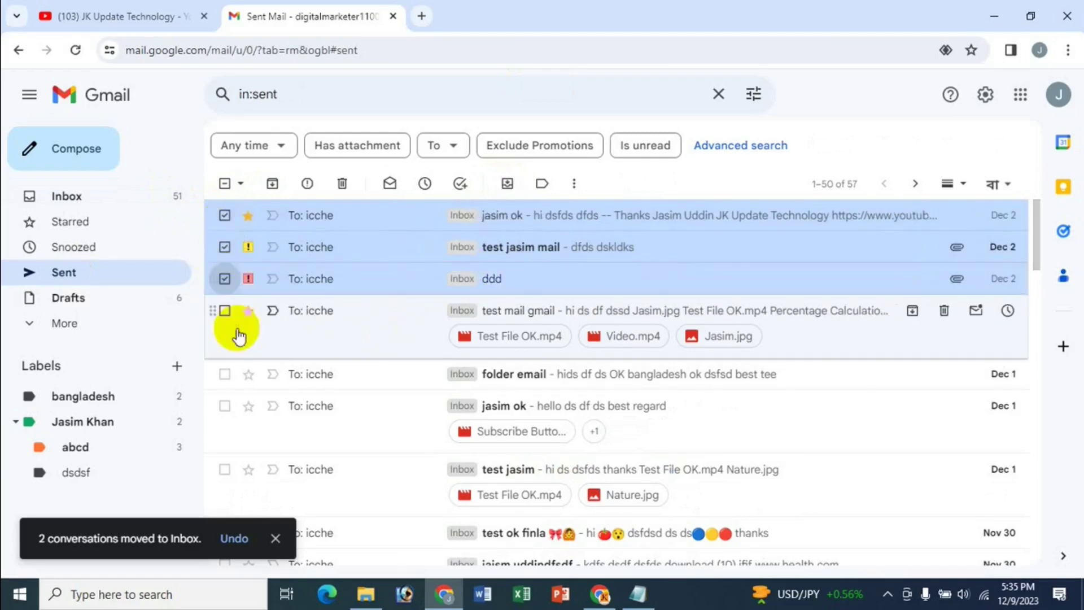
right_click(514, 244)
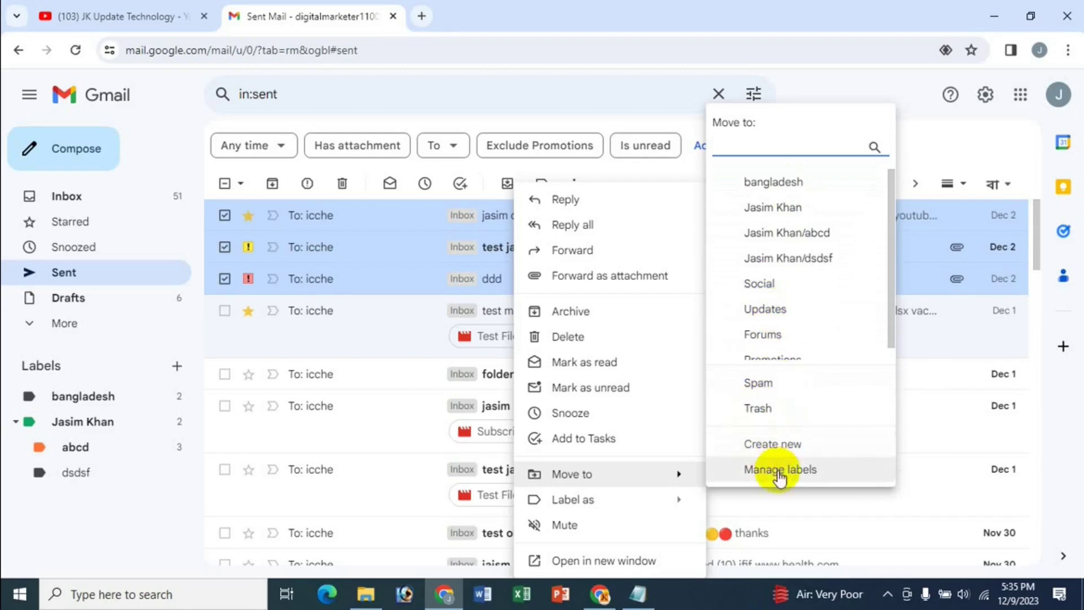
scroll(787, 310, down, 1)
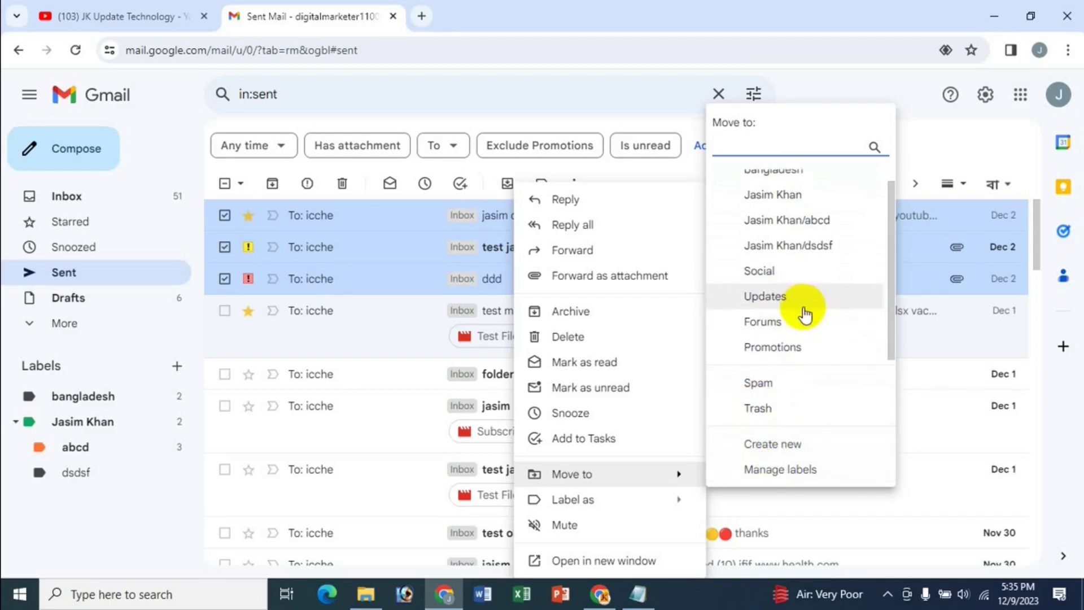
click(782, 353)
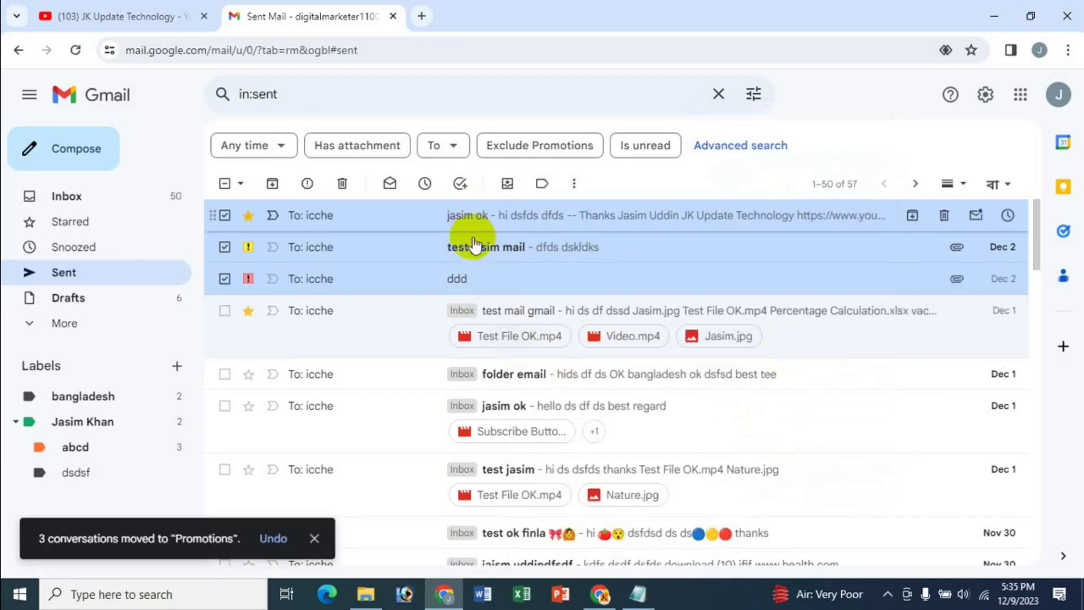
click(84, 198)
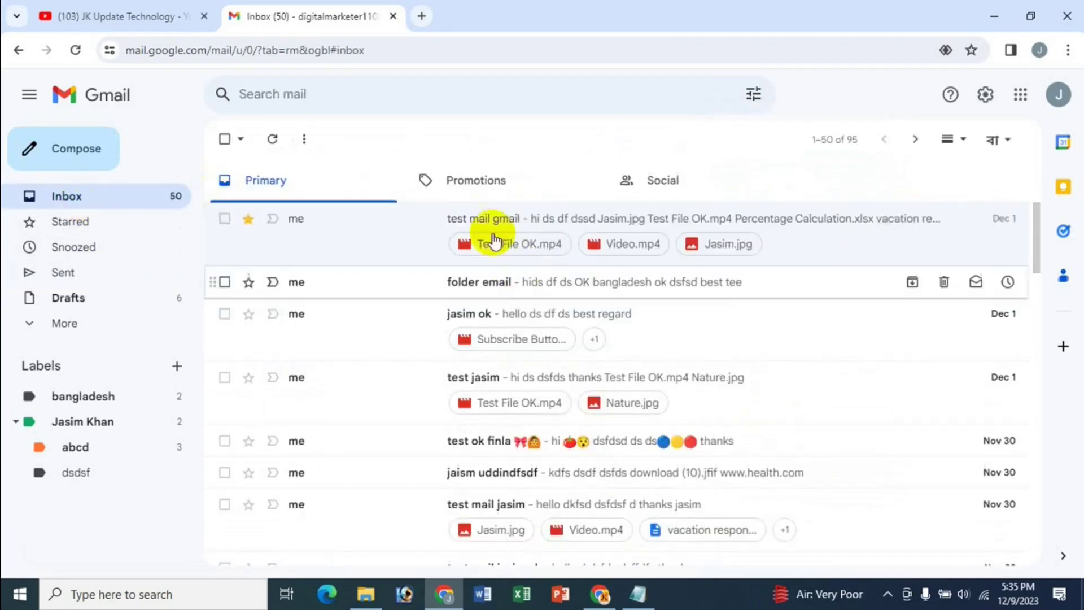
click(479, 176)
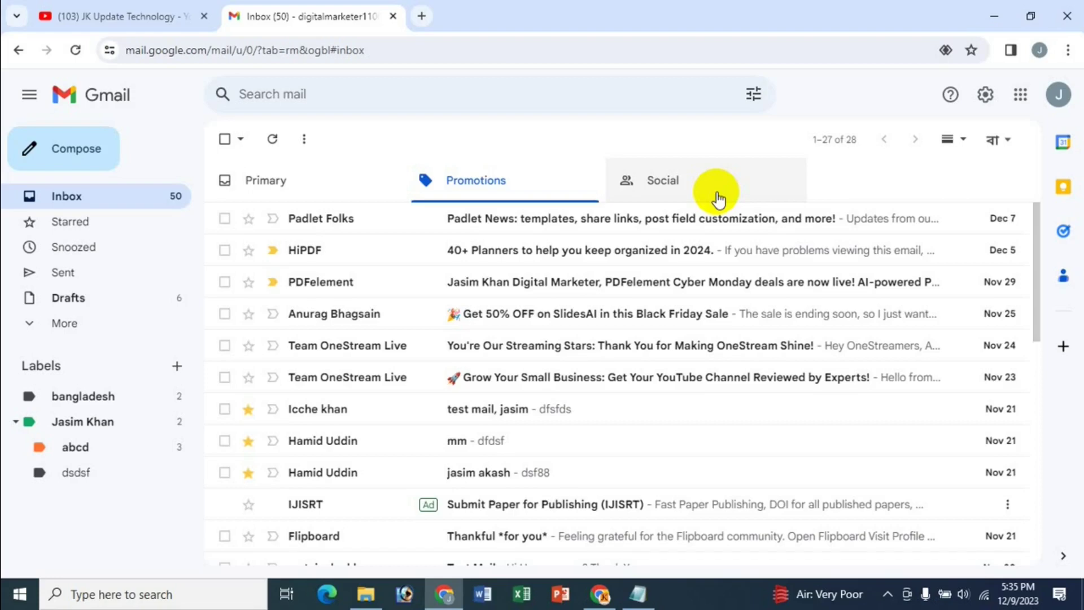
Switch to the JK Update Technology YouTube channel and open the Gmail inbox in a new browser tab
click(155, 14)
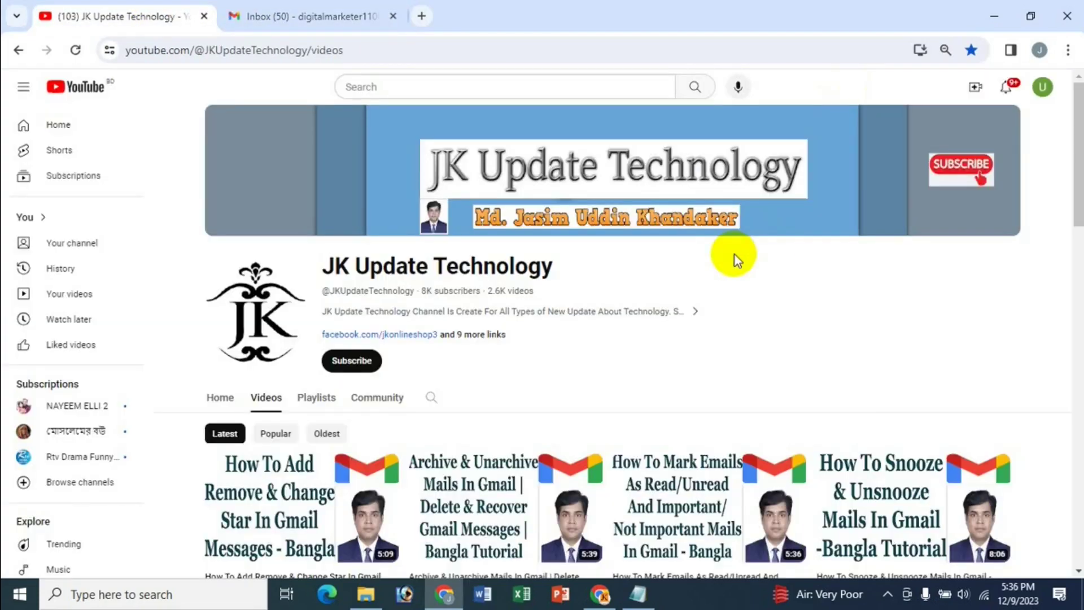
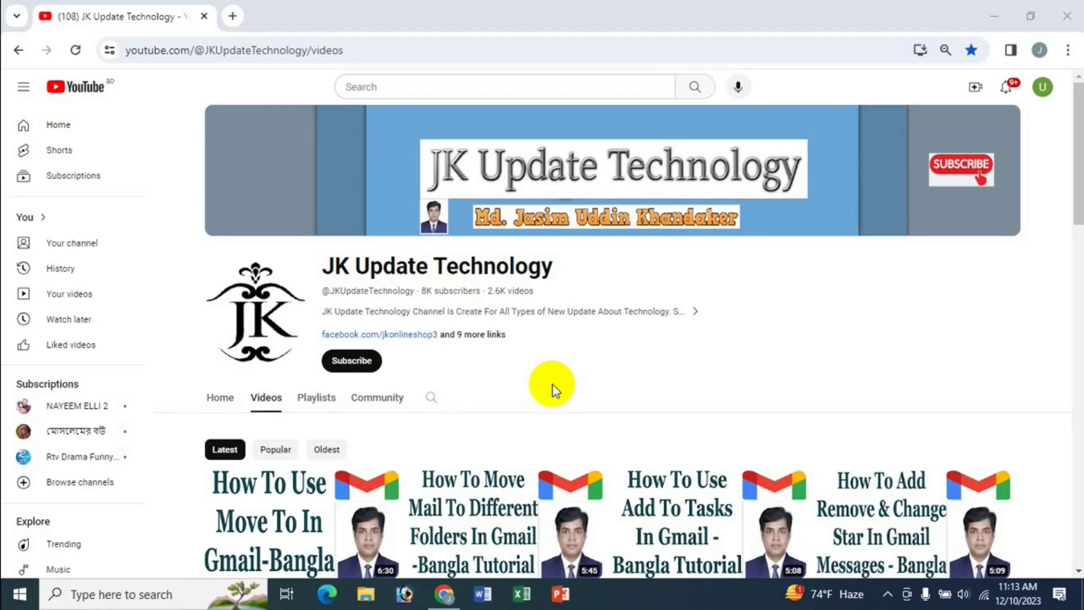
click(232, 16)
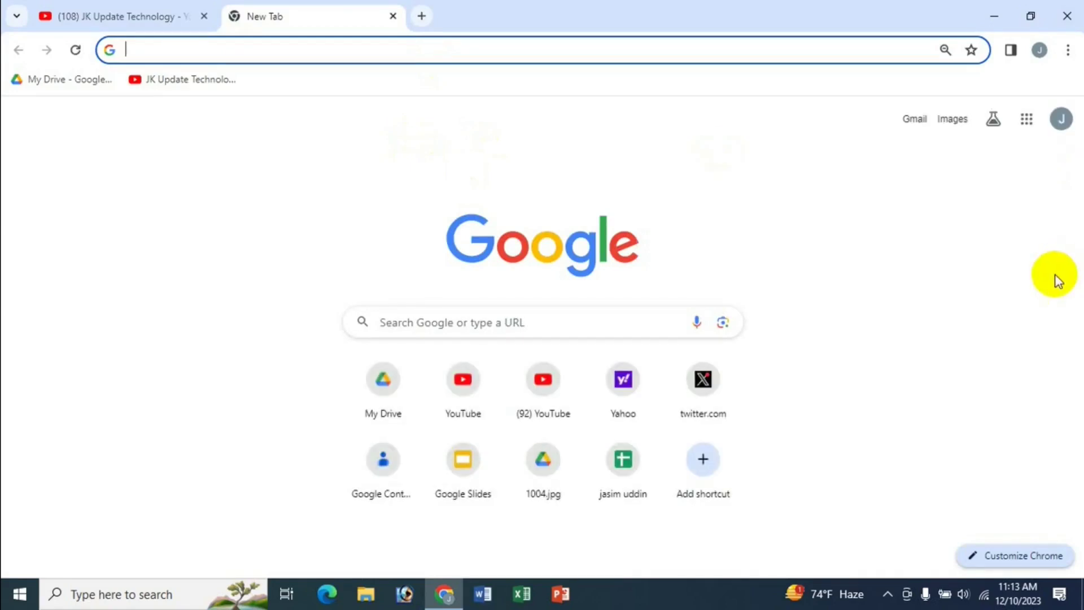
click(1025, 121)
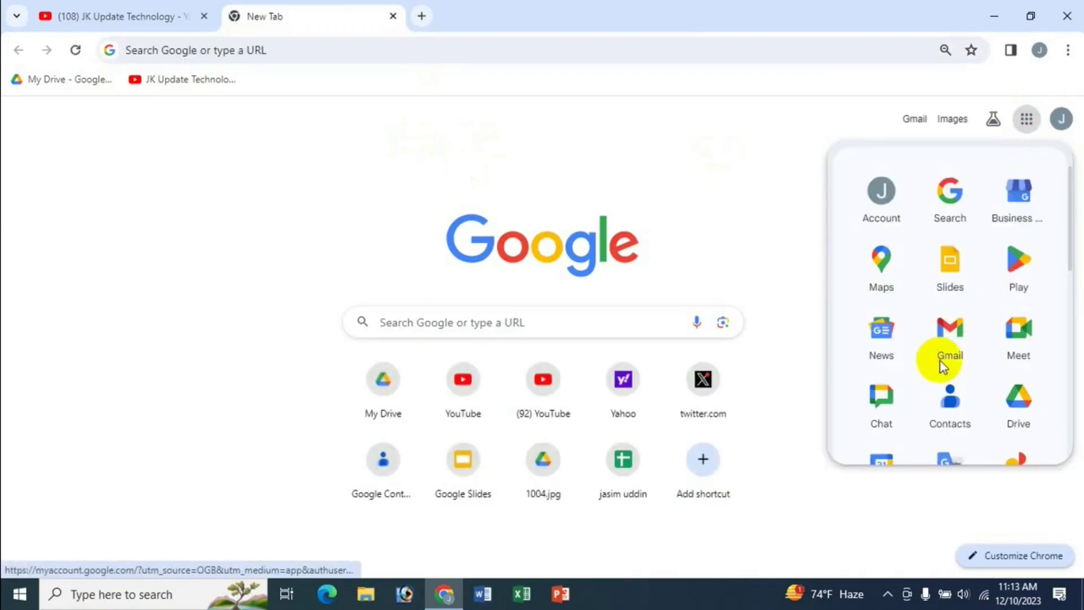
click(913, 120)
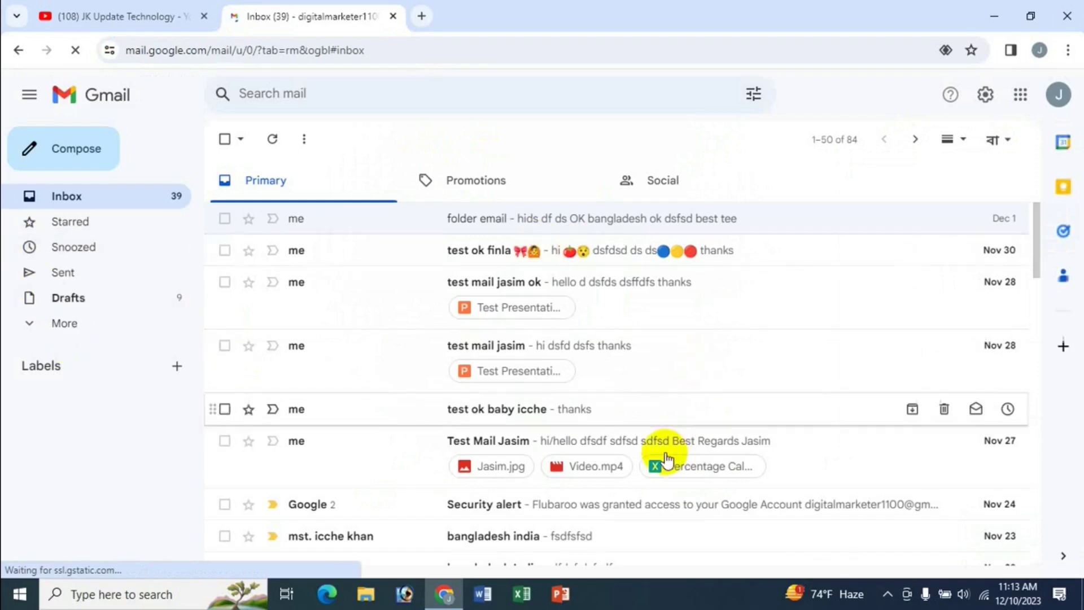
View the Starred messages and look through the Primary messages of the inbox
click(76, 226)
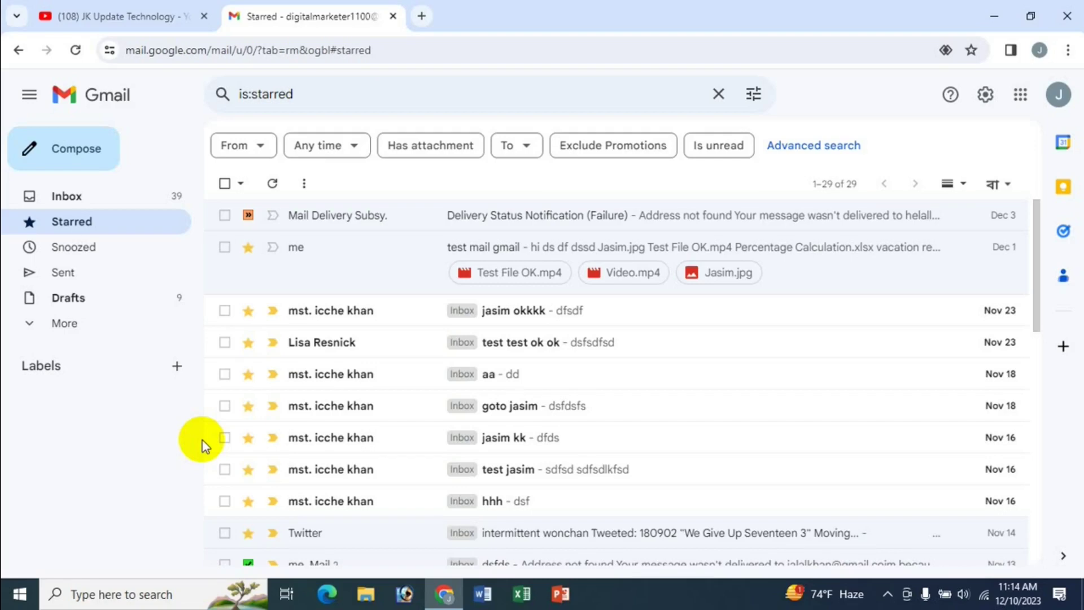
click(73, 206)
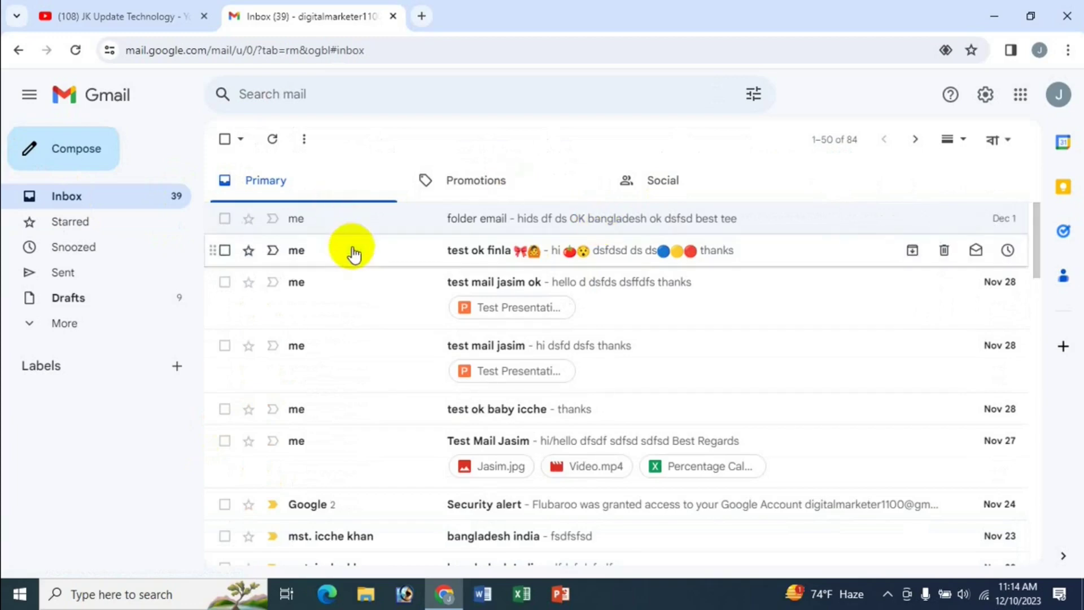
scroll(588, 425, down, 3)
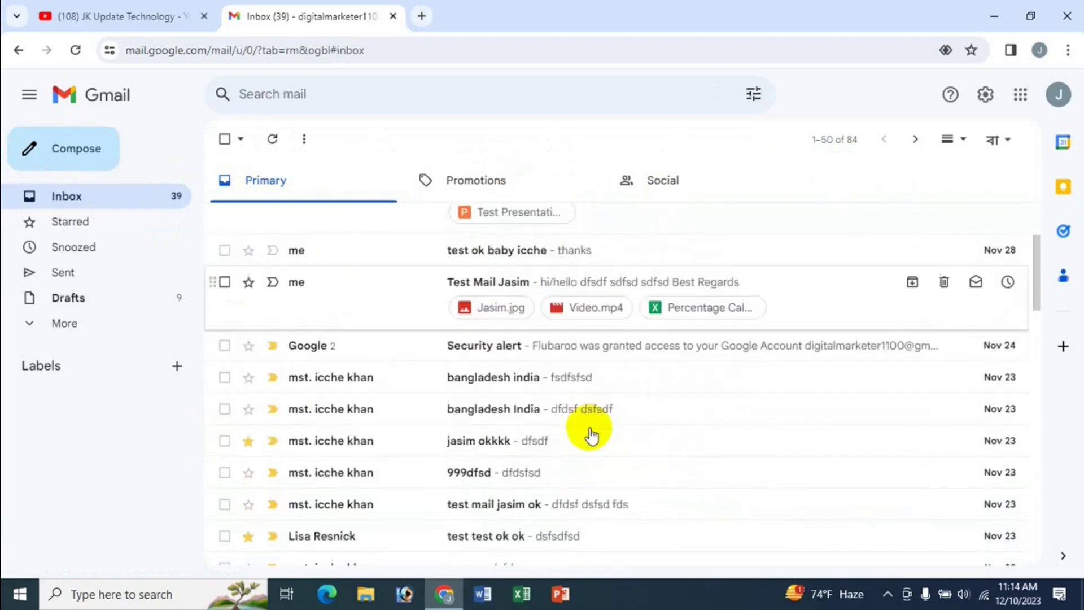
Label the Primary messages bangladesh India, jasim okkkk and 999dfsd as both Forums and Promotions
click(224, 410)
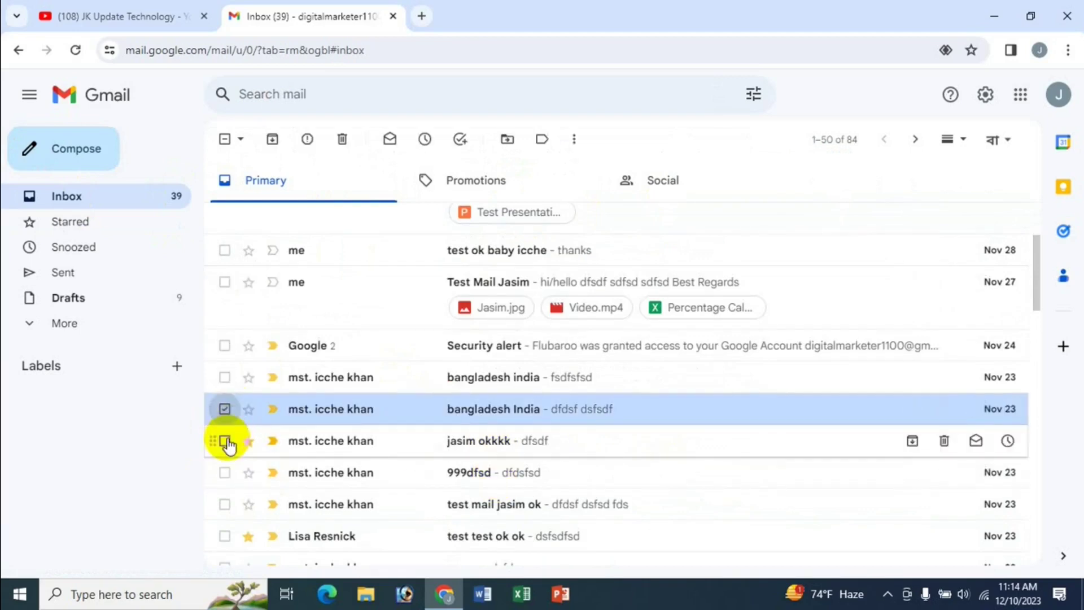
click(225, 441)
click(225, 472)
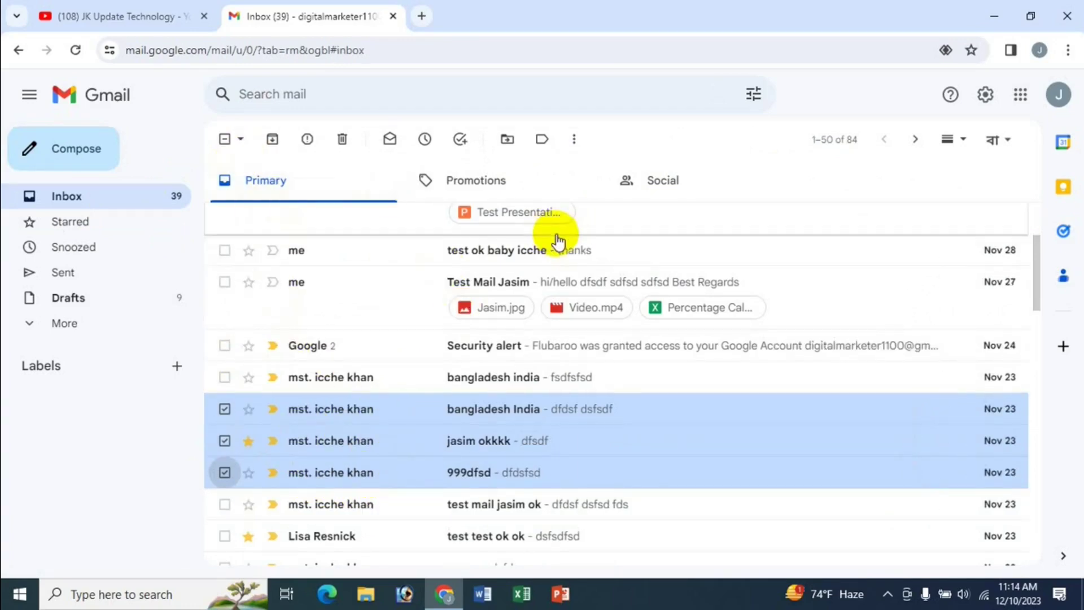
click(543, 141)
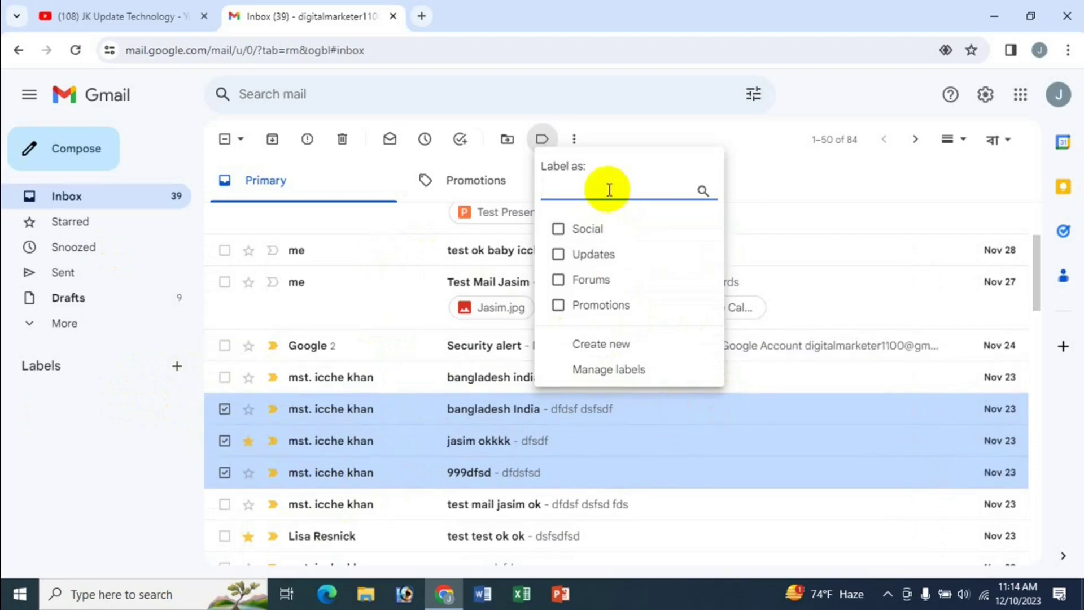
click(559, 280)
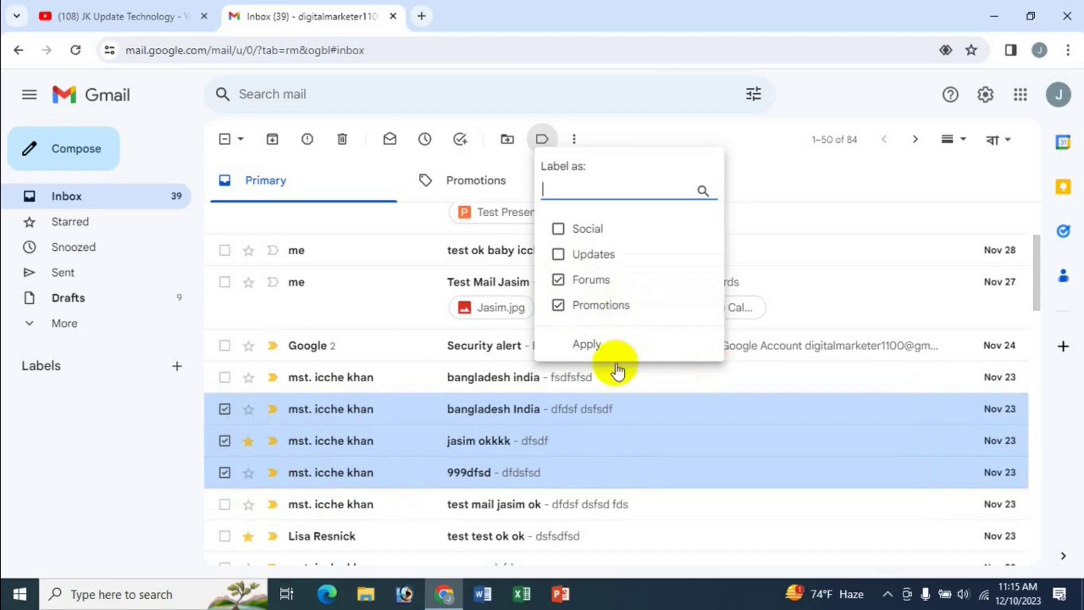
click(594, 354)
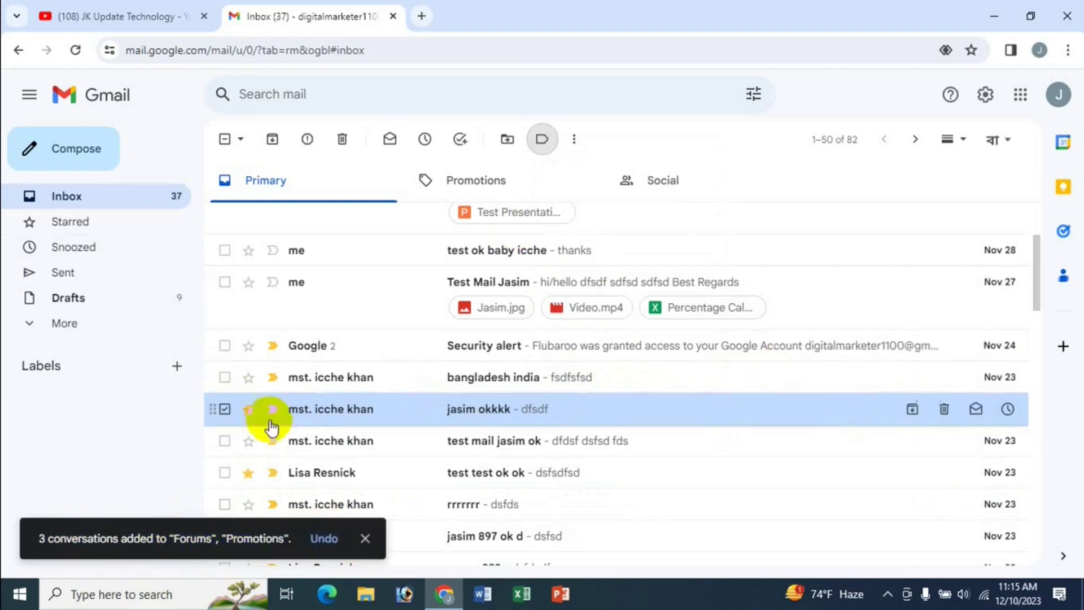
Expand the mailbox list and check the Forums and Promotions categories for the three labelled messages
click(59, 328)
scroll(201, 339, down, 1)
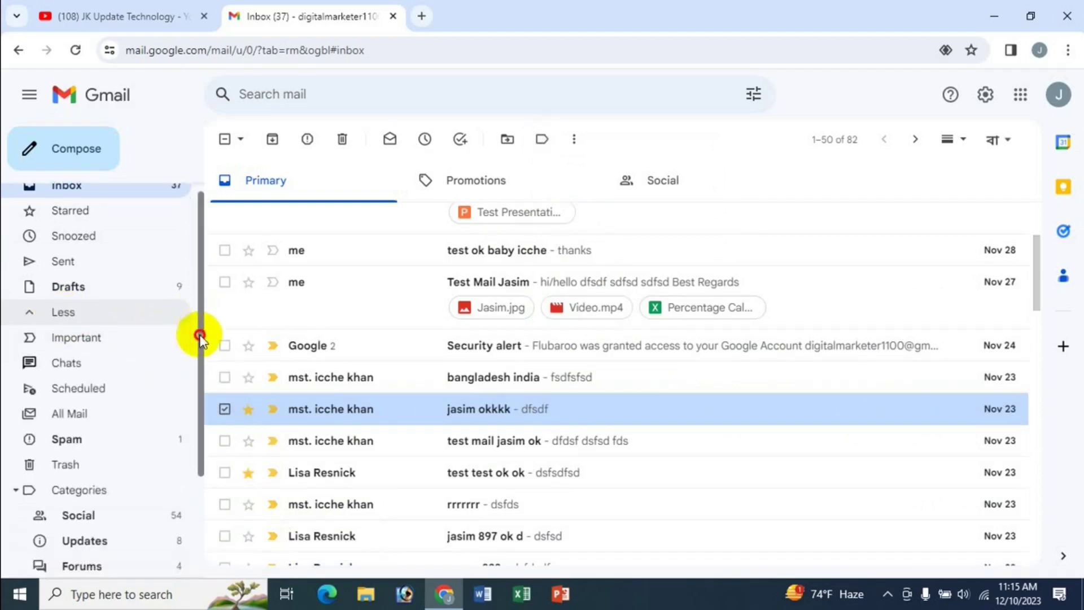
drag(200, 339, 201, 434)
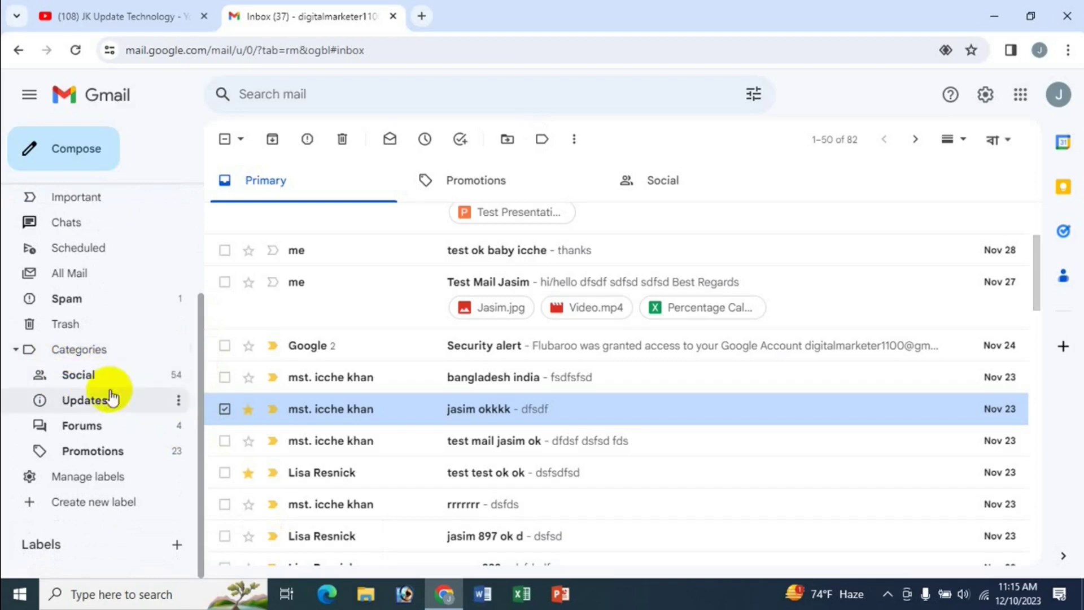
click(82, 427)
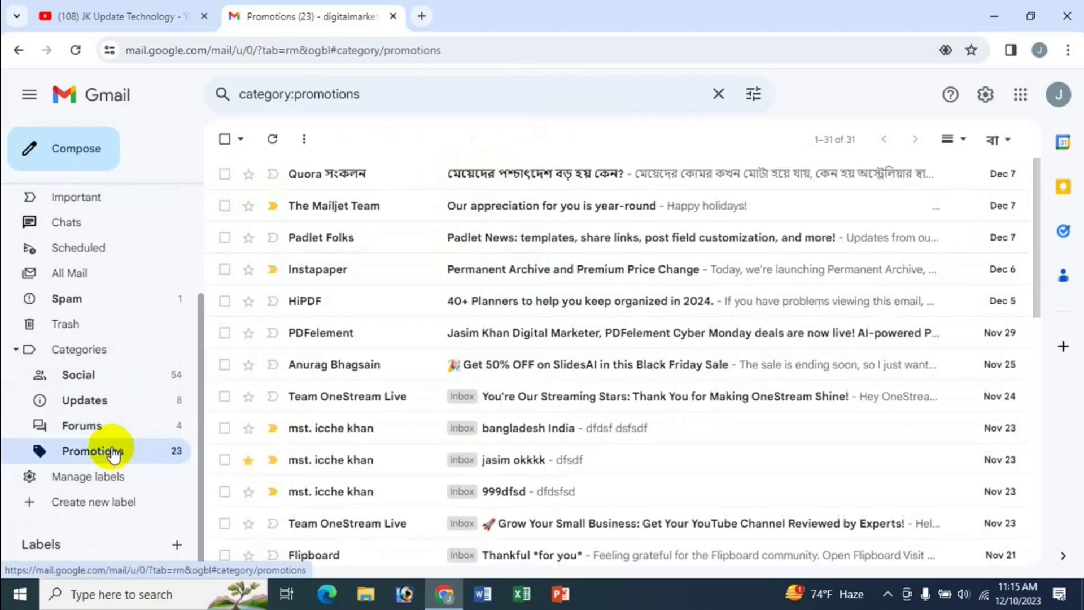
scroll(563, 373, down, 2)
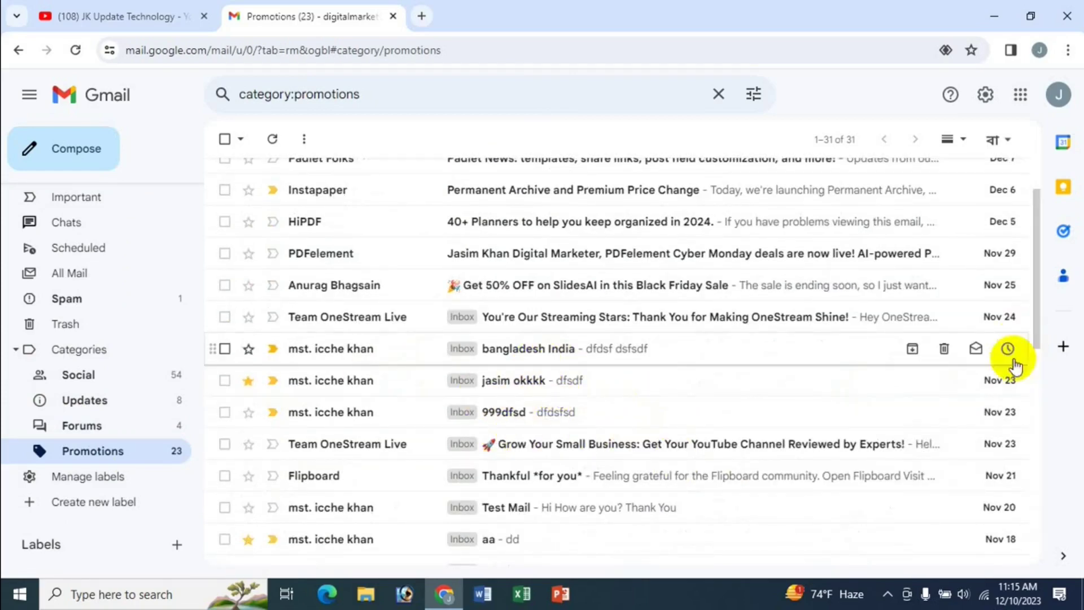
click(97, 432)
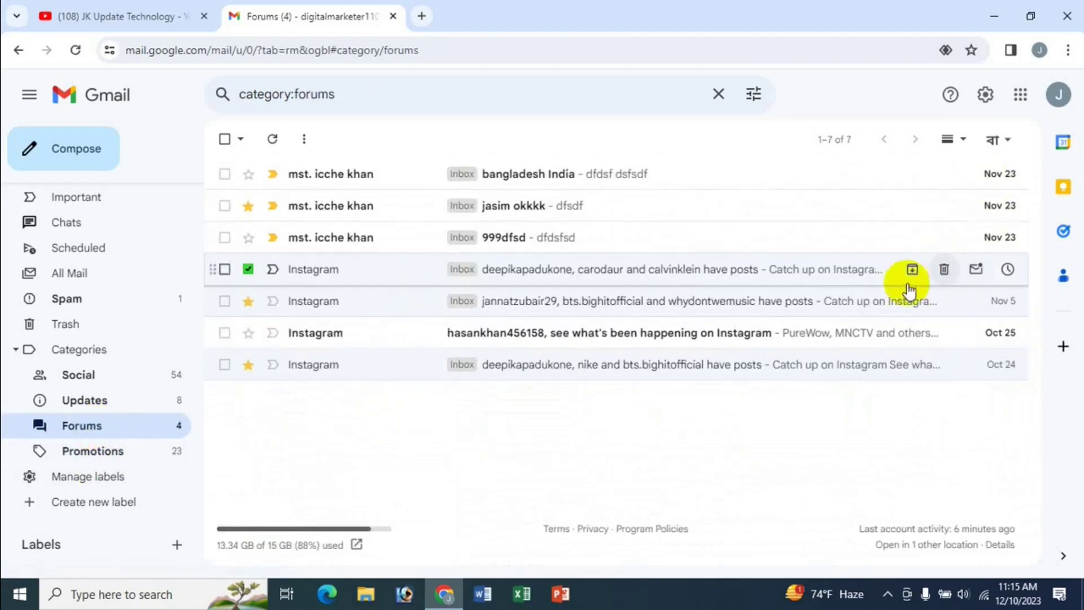
click(91, 451)
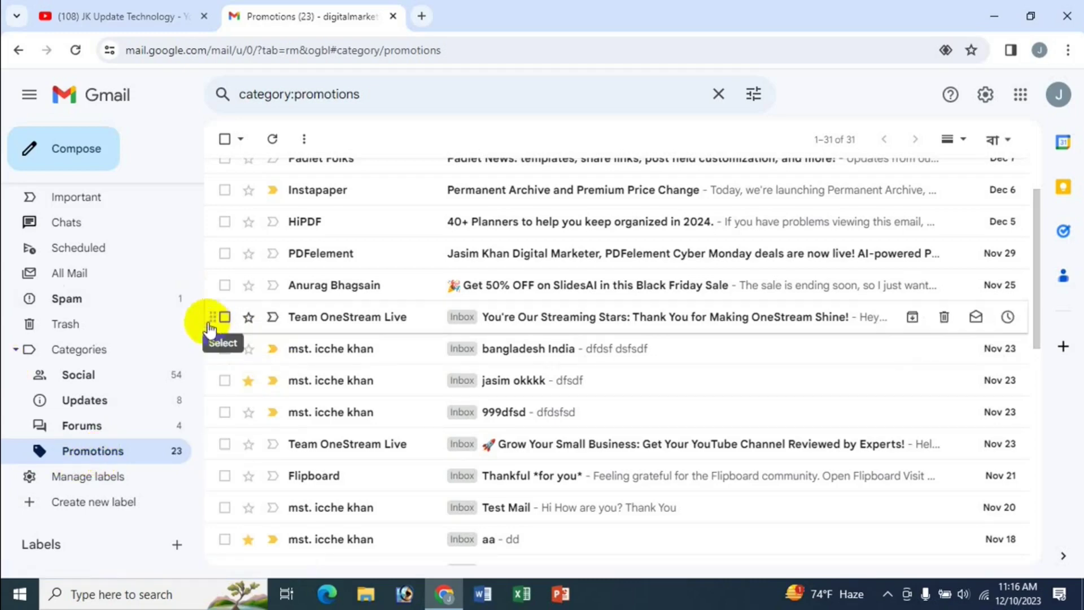
Apply a new label named jasim ok to five consecutive inbox Social messages, from the Dec 6 X message through the Dec 3 Instagram message
scroll(202, 219, up, 1)
scroll(76, 218, up, 3)
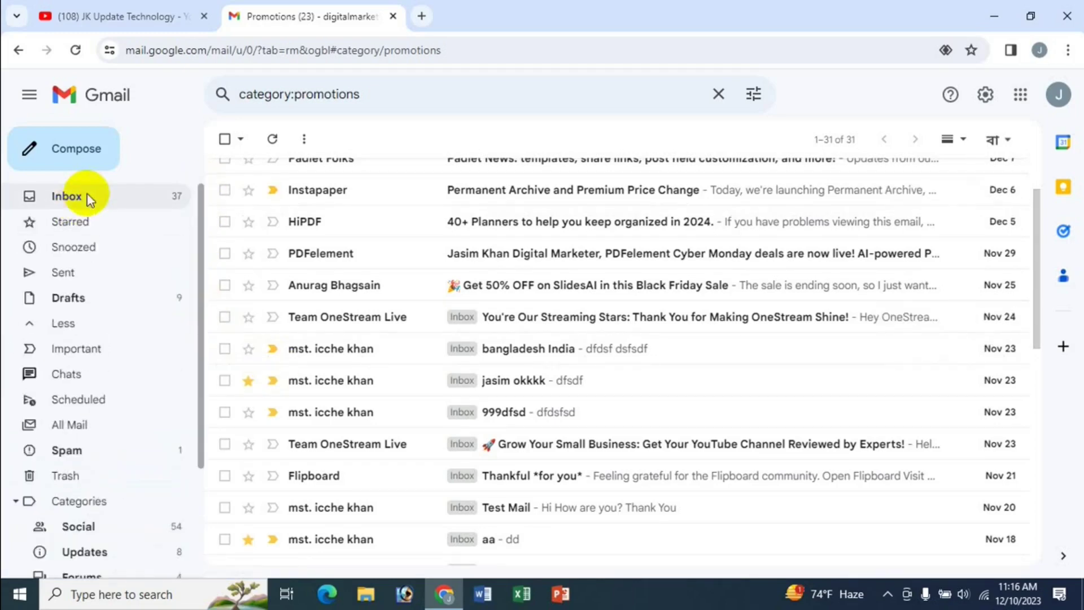
click(87, 198)
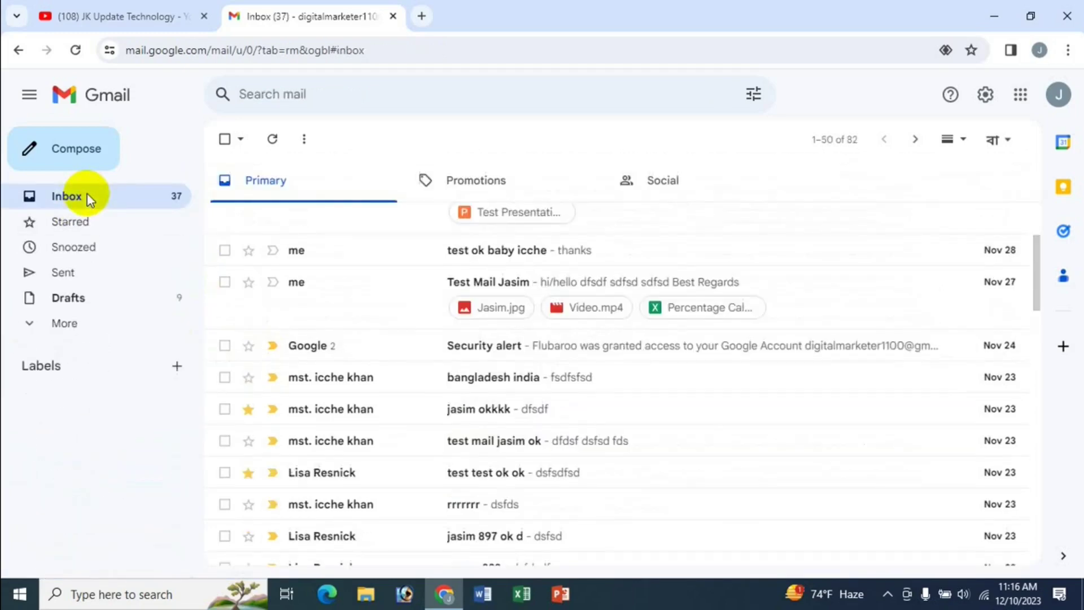
click(665, 182)
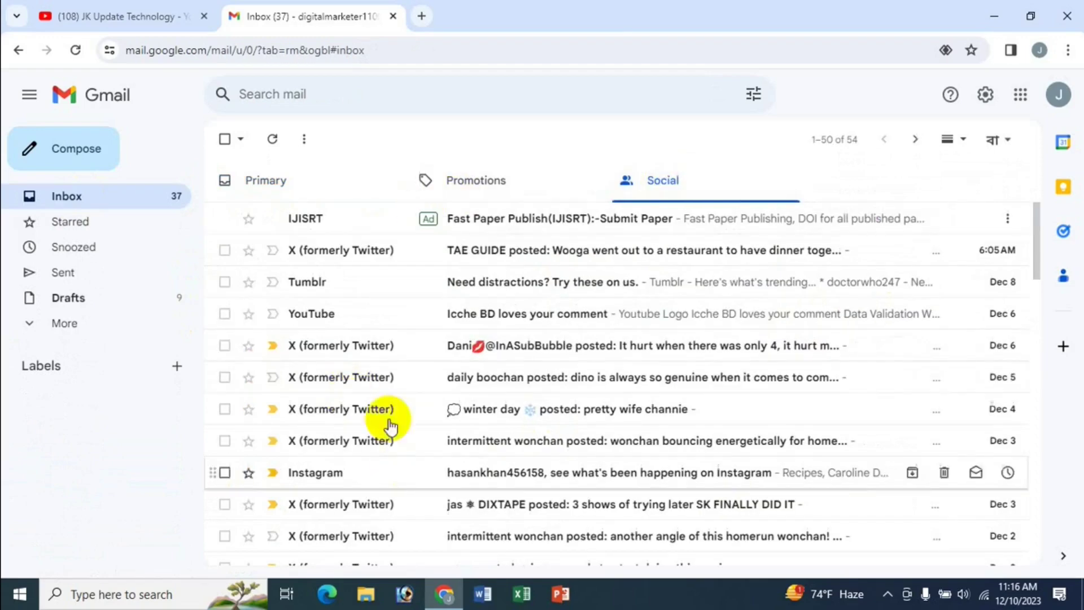
click(225, 345)
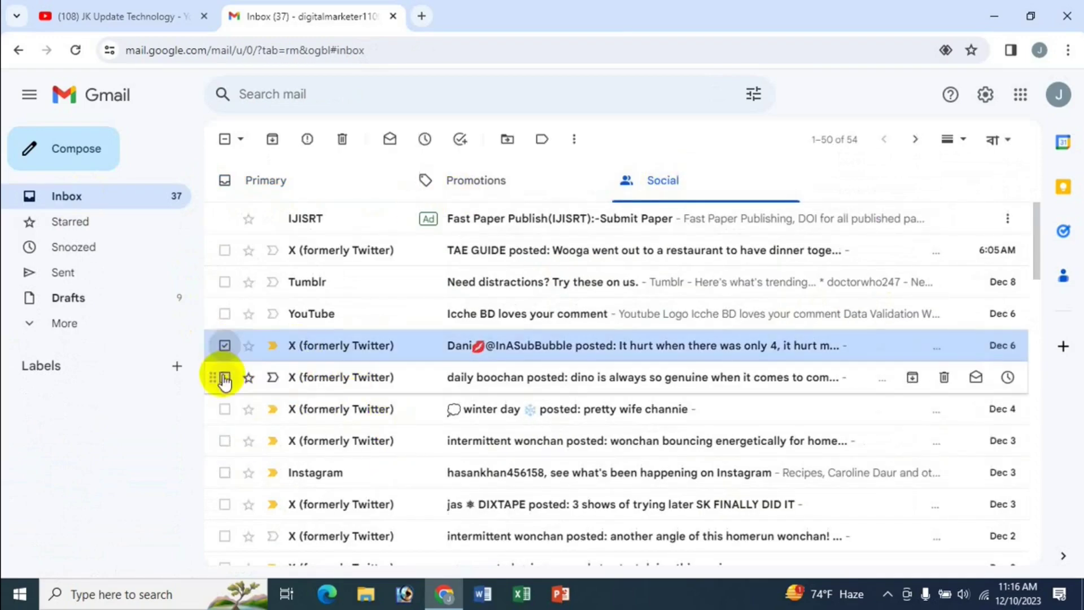
click(225, 377)
click(224, 408)
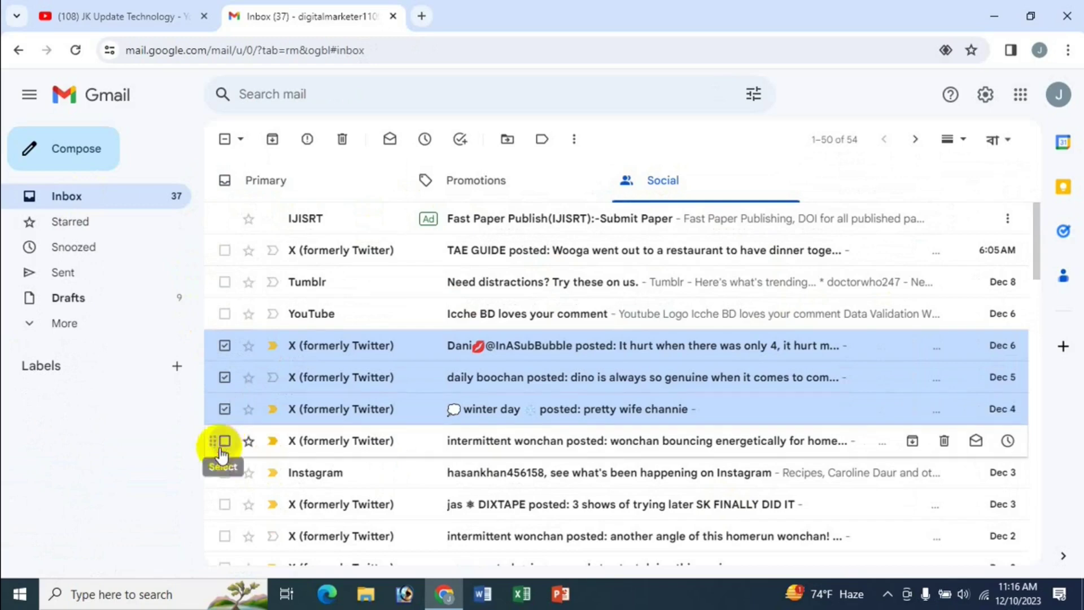
click(225, 440)
click(224, 471)
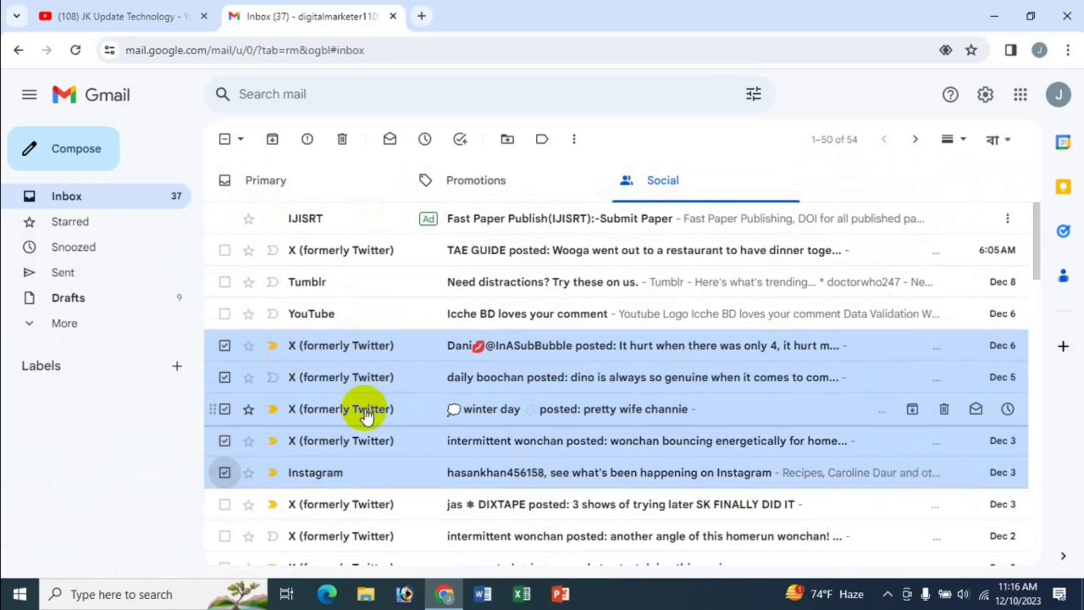
click(543, 140)
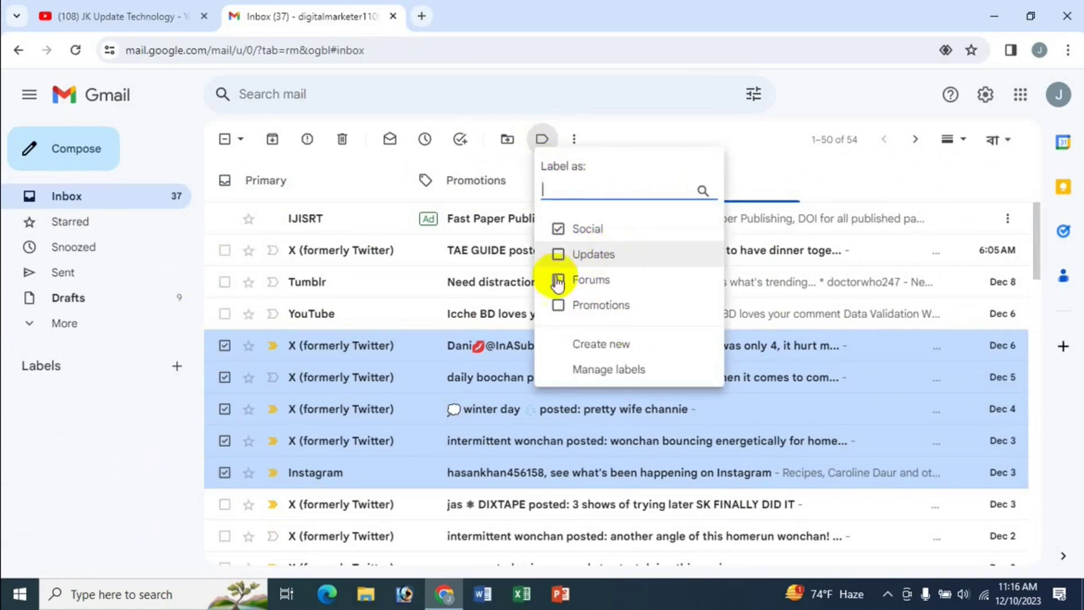
click(607, 346)
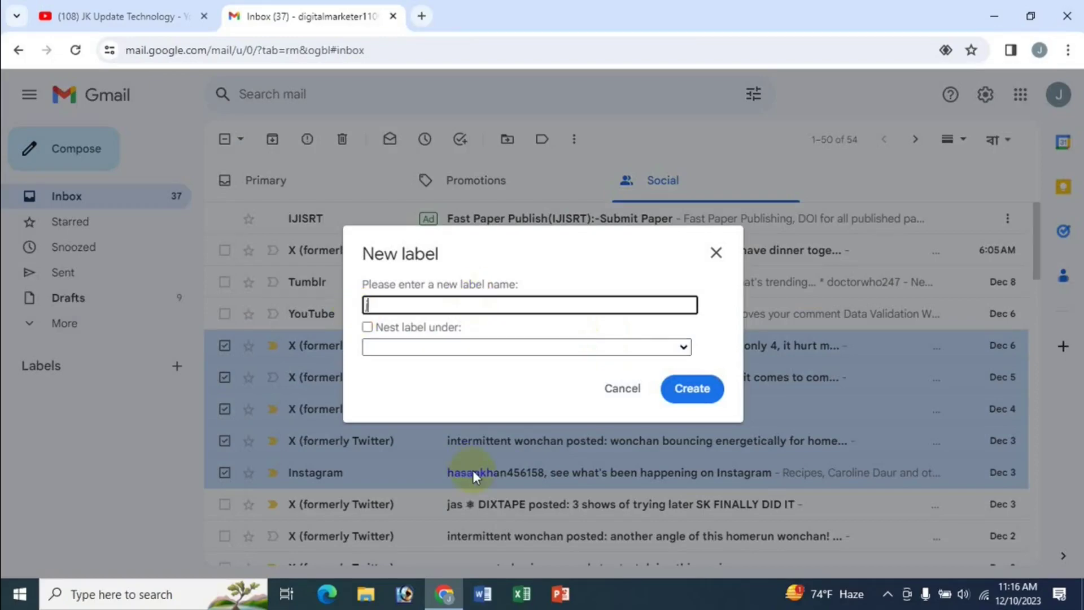
text(jasim ok)
click(689, 395)
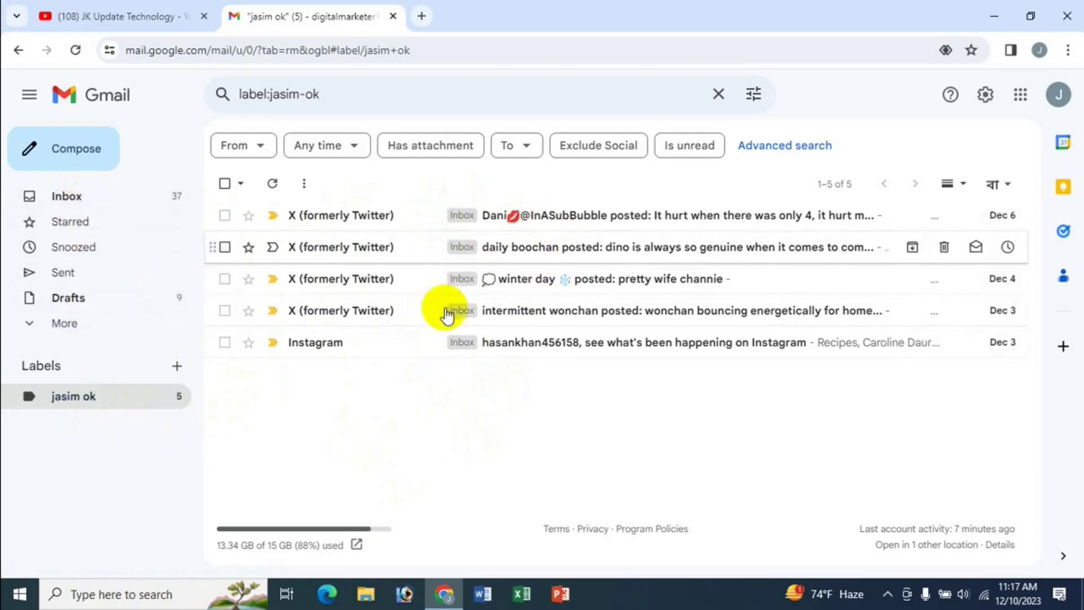
Apply a new label named online marketing, nested under jasim ok, to the first two Starred messages
click(101, 196)
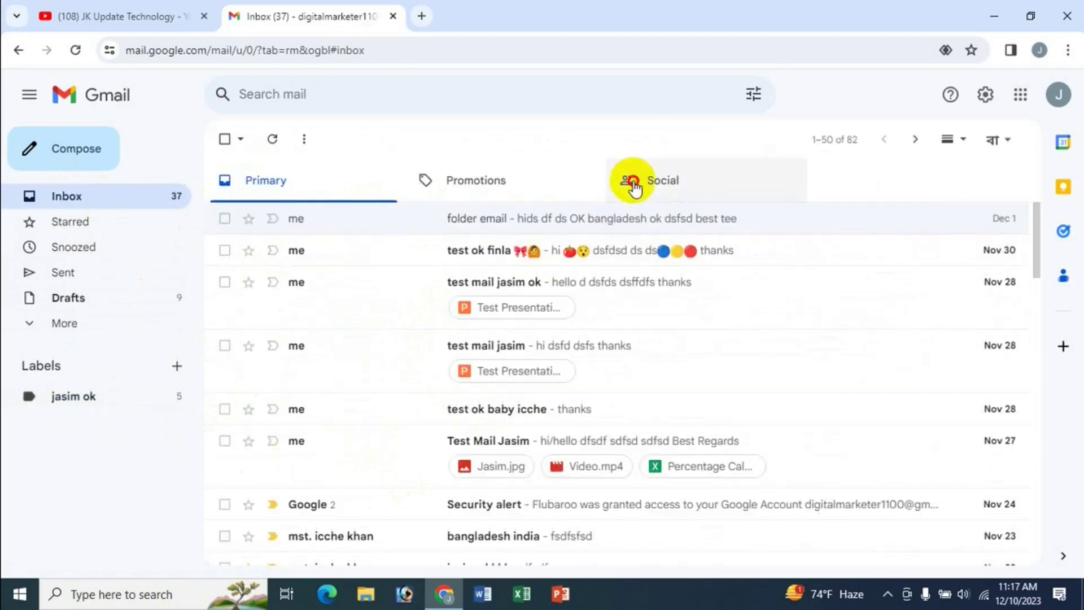
click(632, 184)
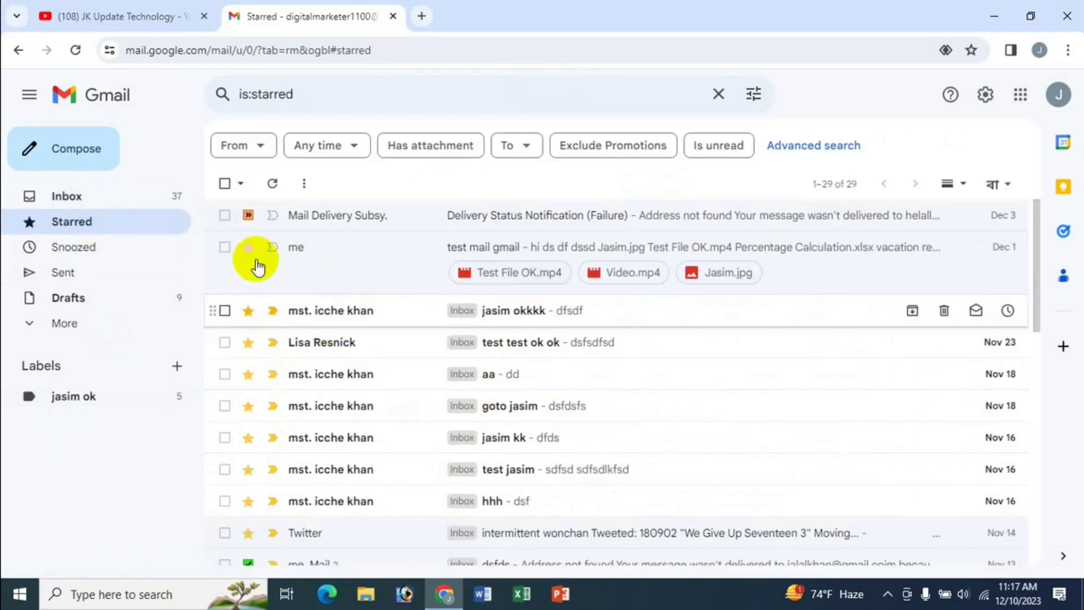
click(224, 215)
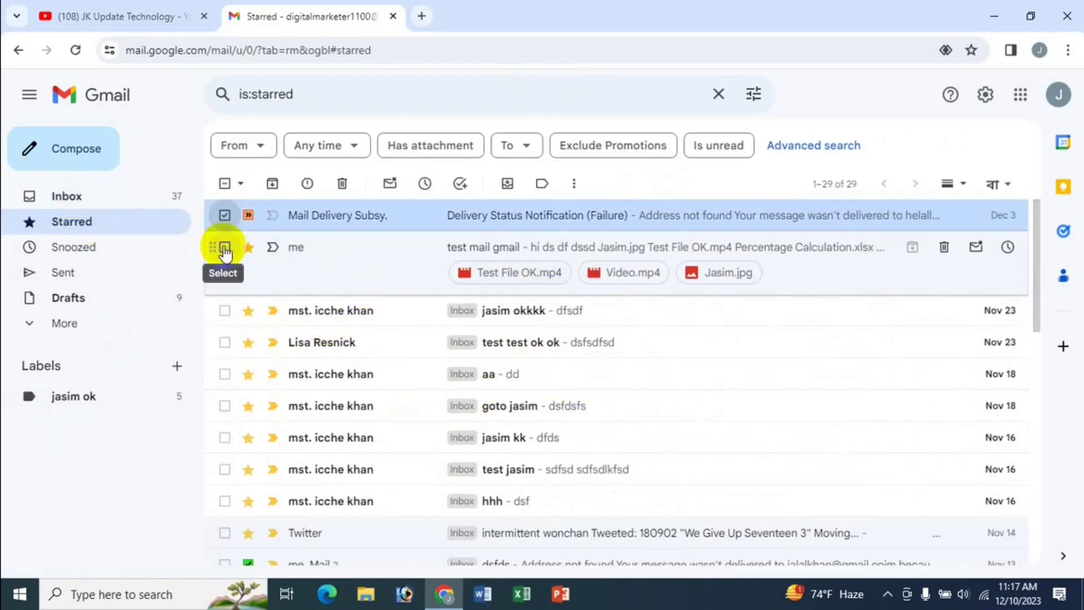
click(224, 249)
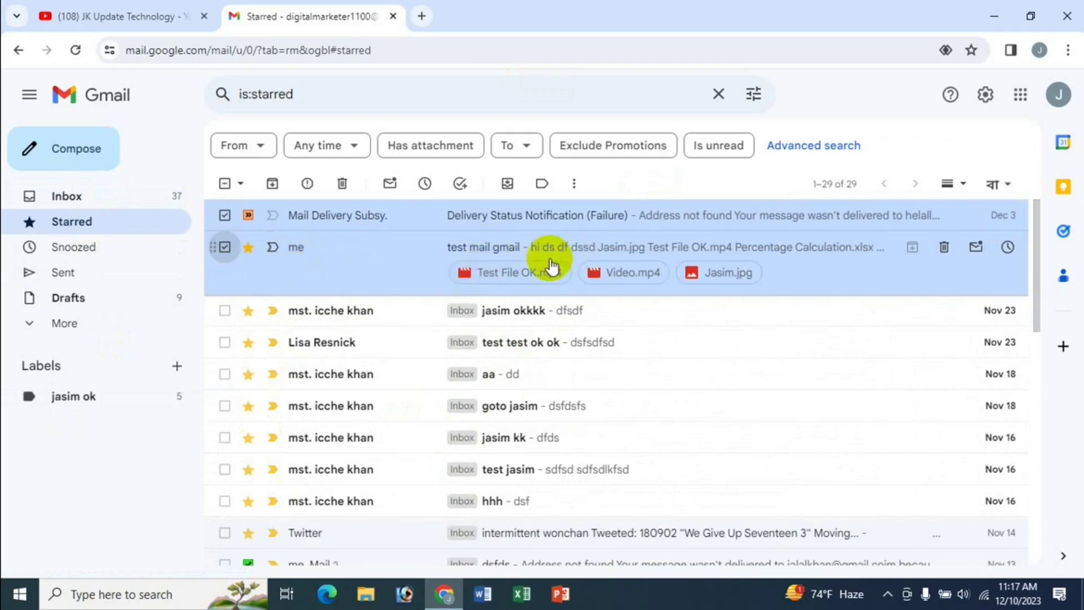
click(542, 184)
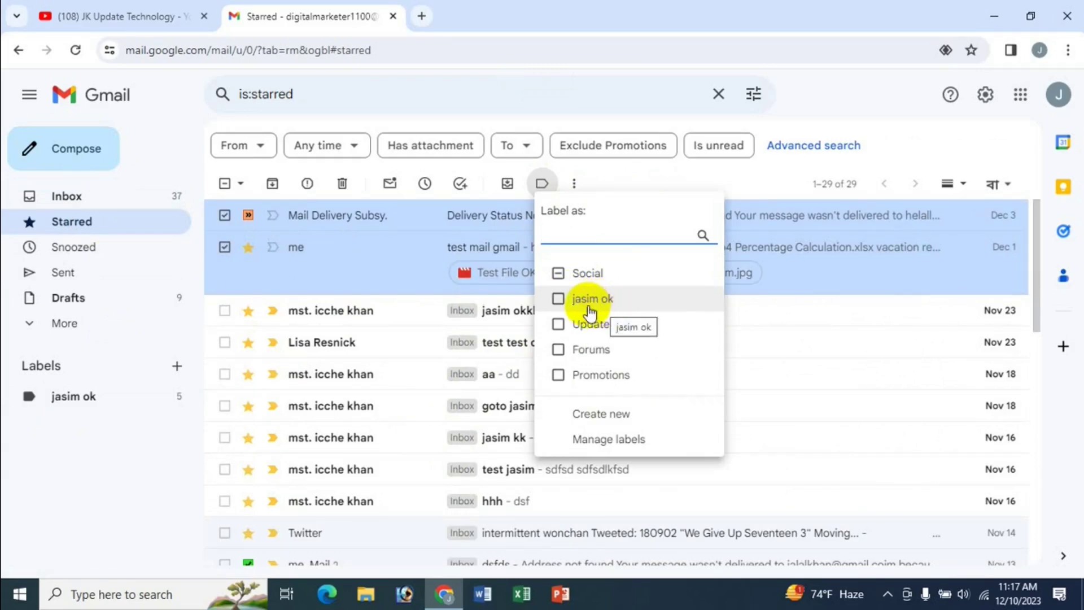
click(601, 412)
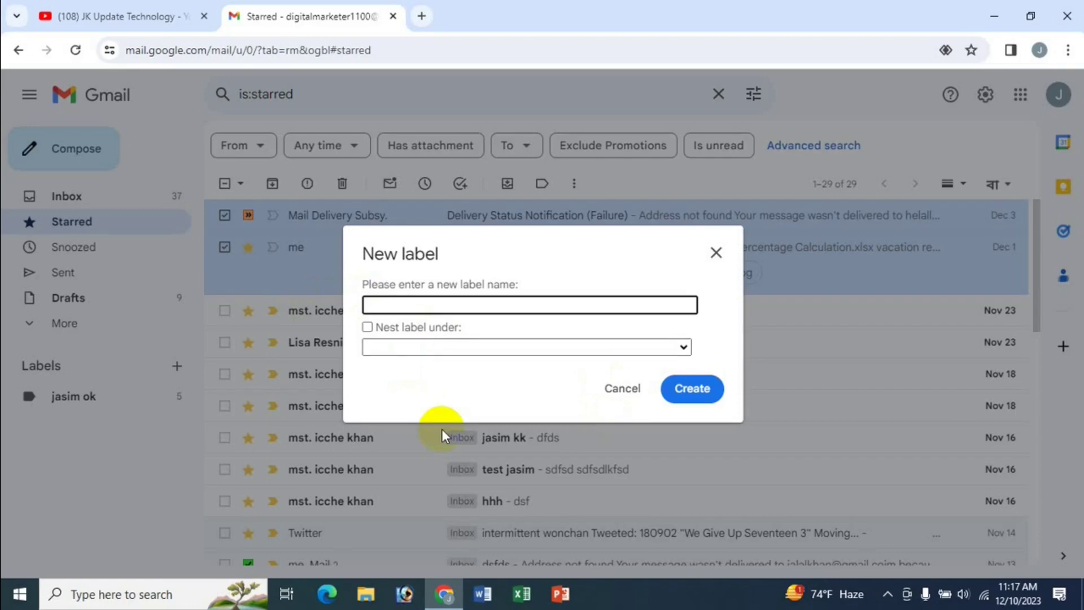
text(online marketing)
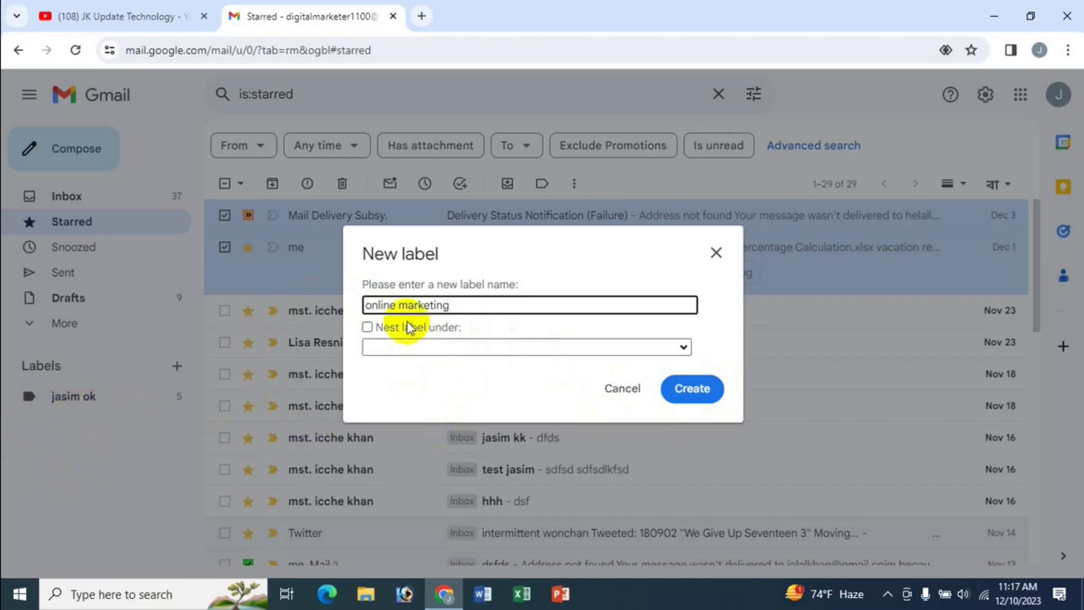
click(367, 328)
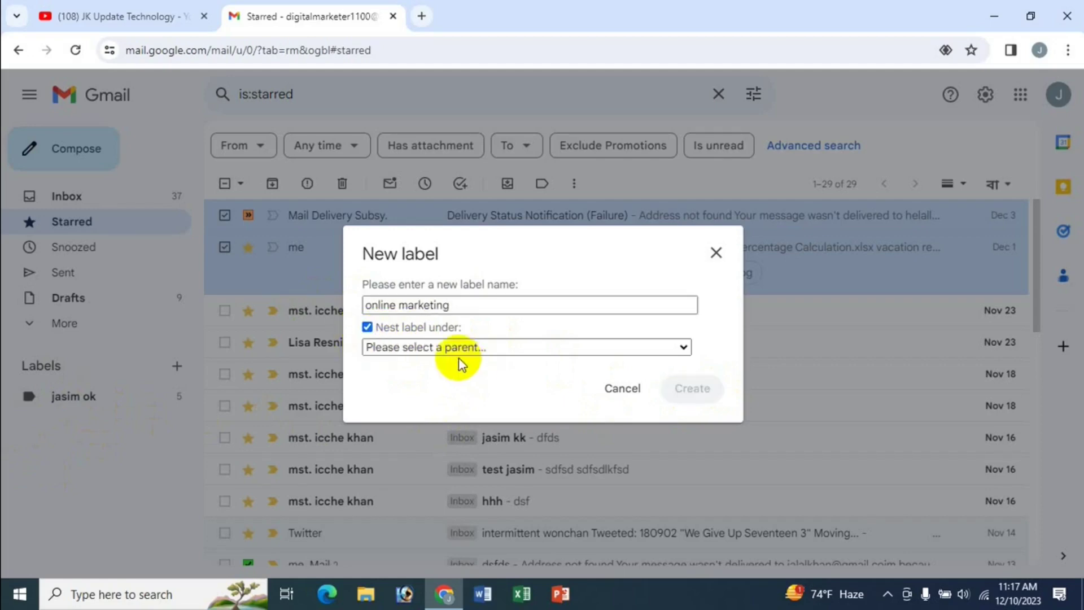
click(458, 353)
click(401, 380)
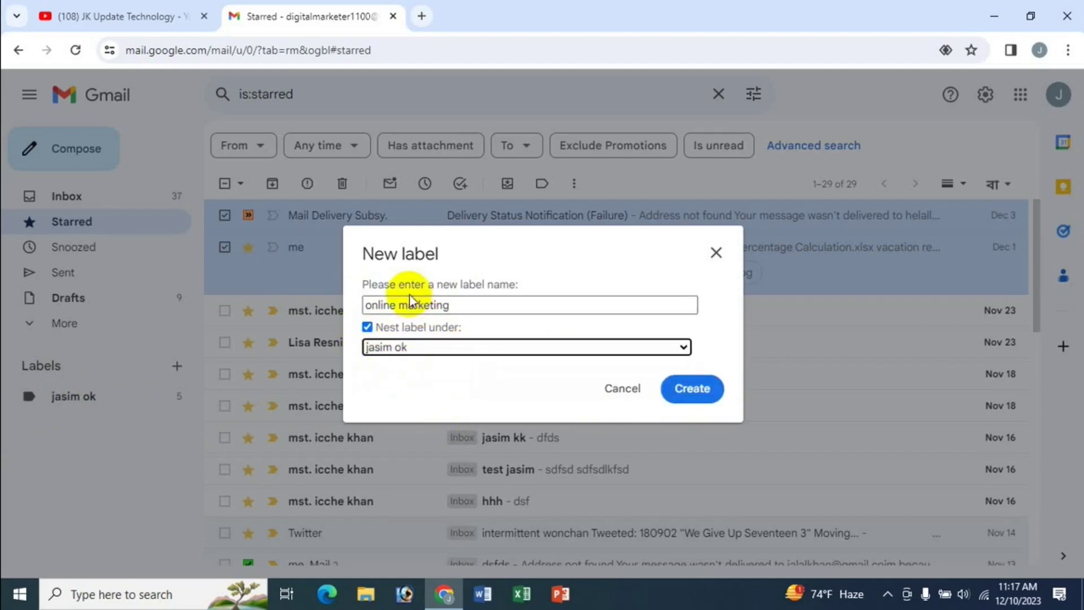
click(686, 395)
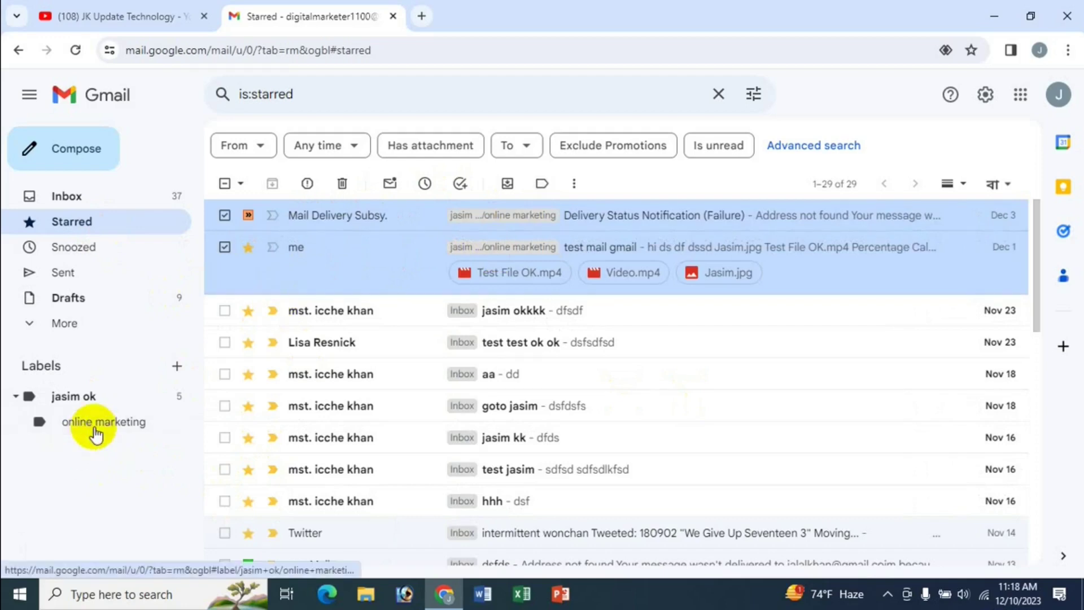
View the messages labelled online marketing and create a new label named dhaka nested under online marketing
click(91, 430)
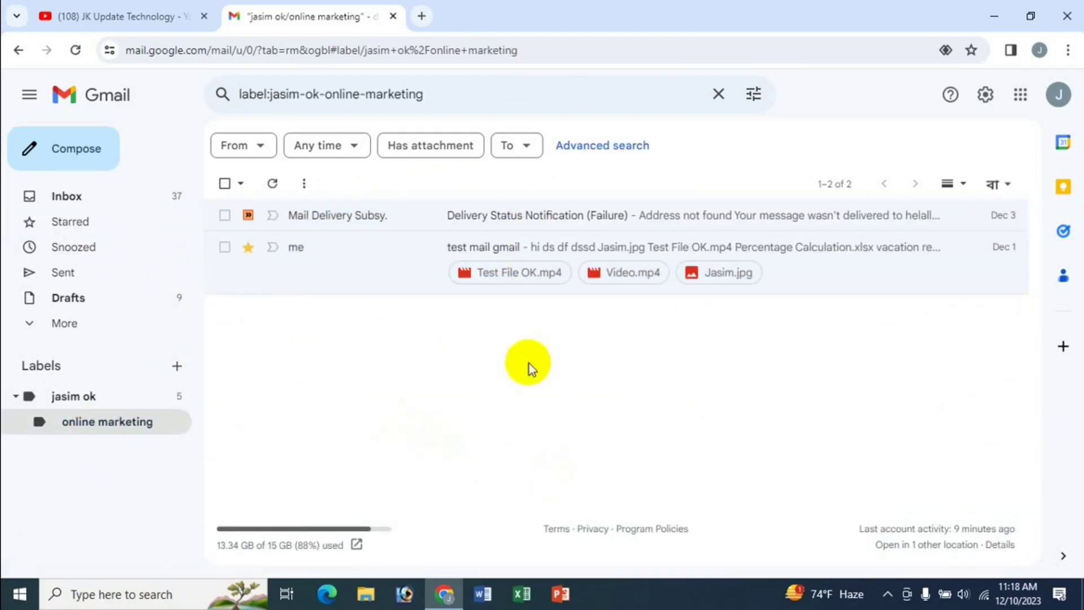
click(175, 368)
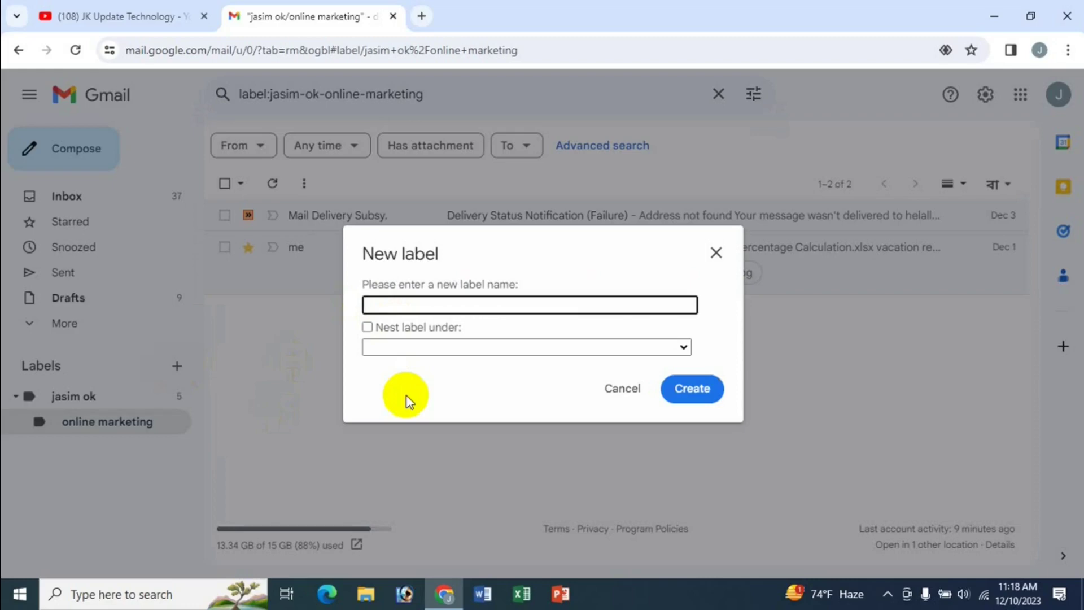
text(dhaka)
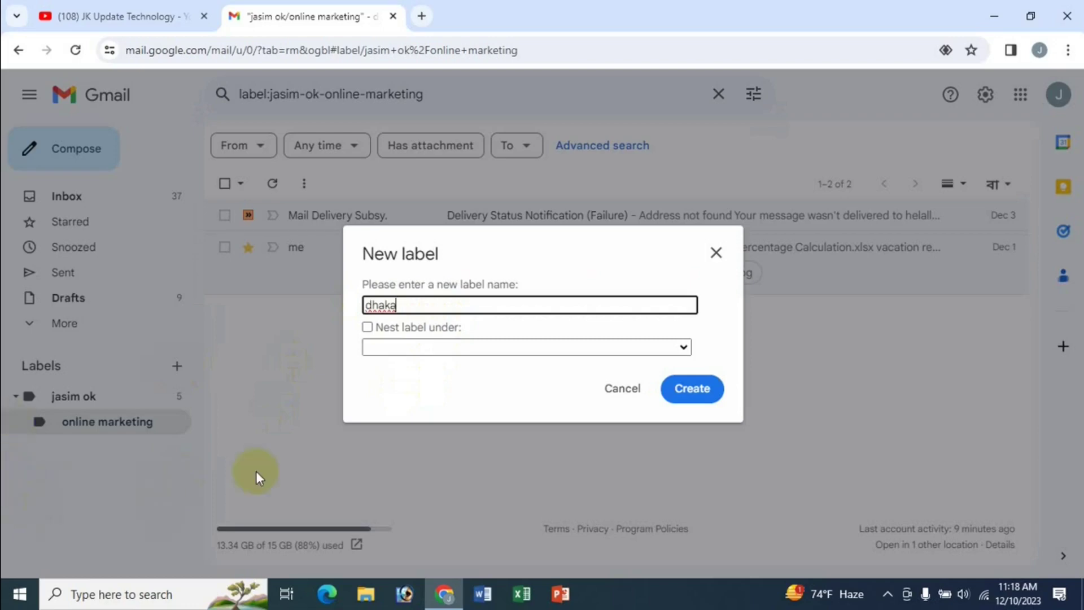
click(367, 328)
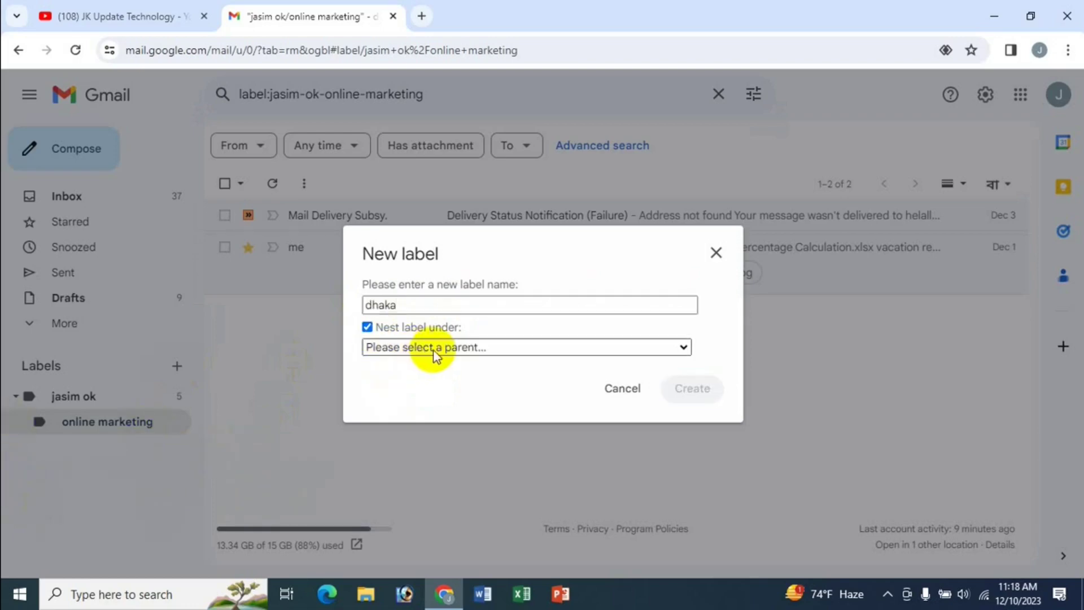
click(433, 347)
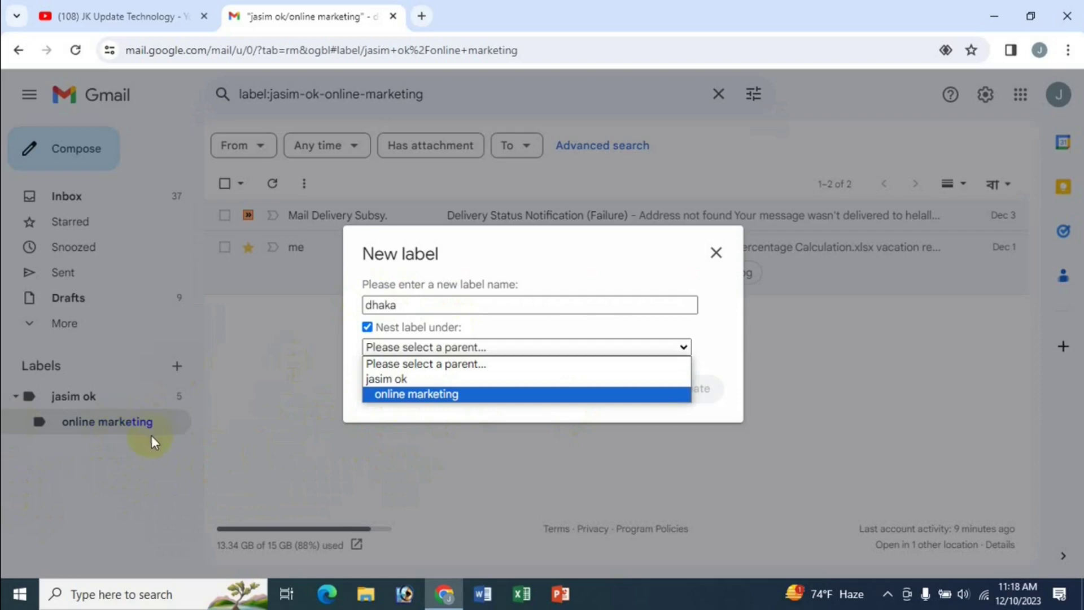
click(426, 394)
click(691, 395)
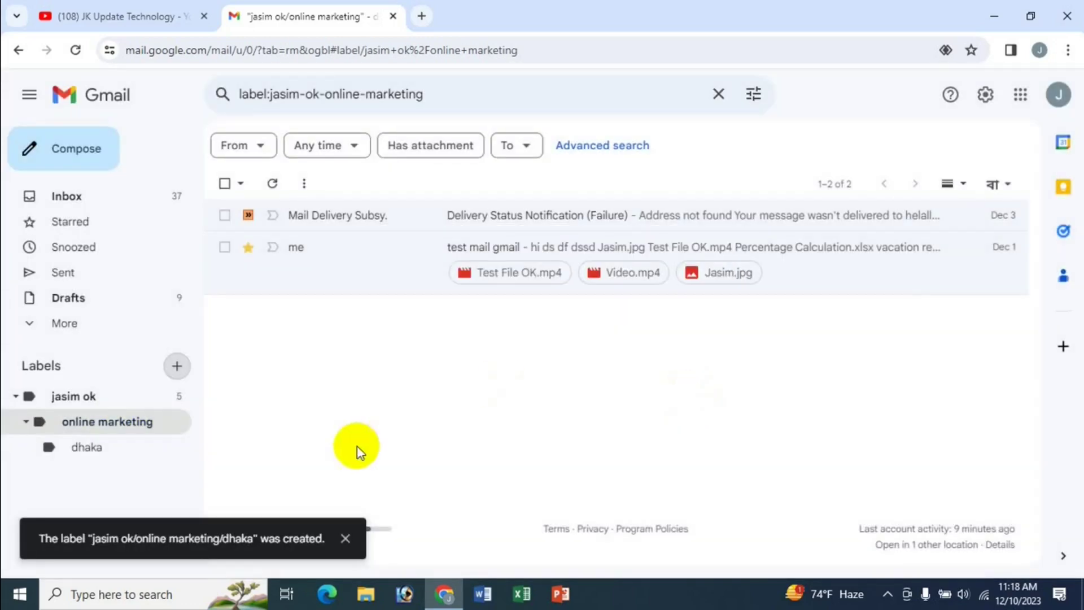
Apply the dhaka sublabel to the three newest sent emails and open that label's message list
click(88, 450)
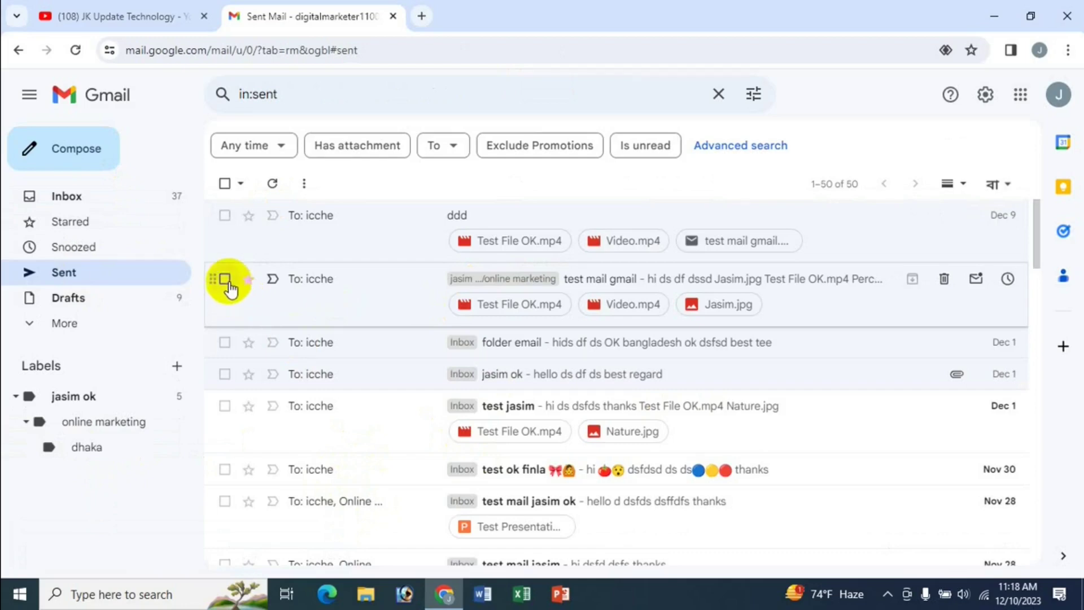
click(225, 278)
click(225, 342)
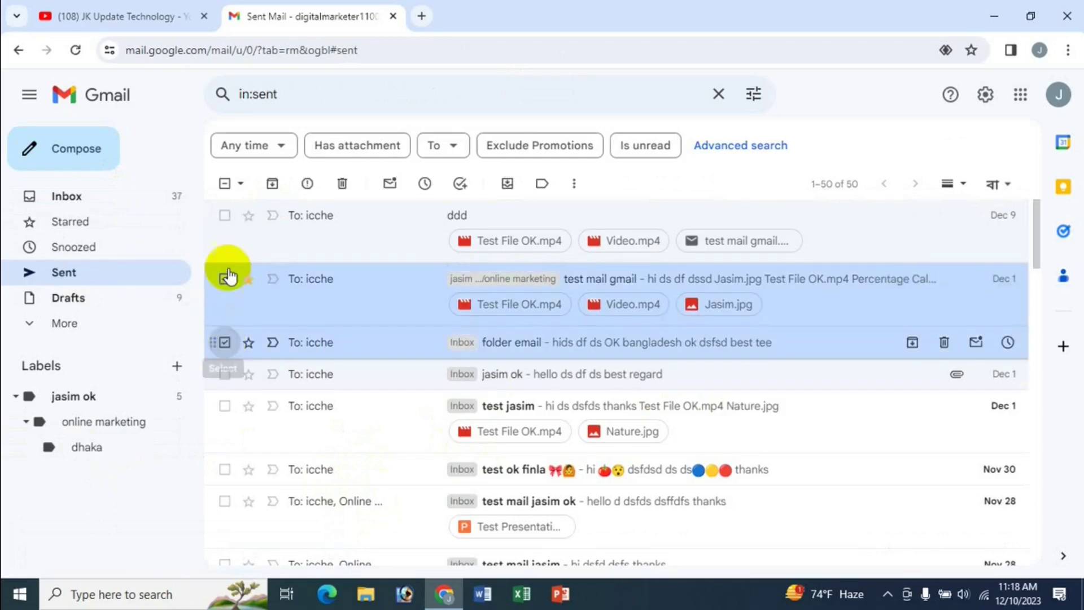
click(224, 215)
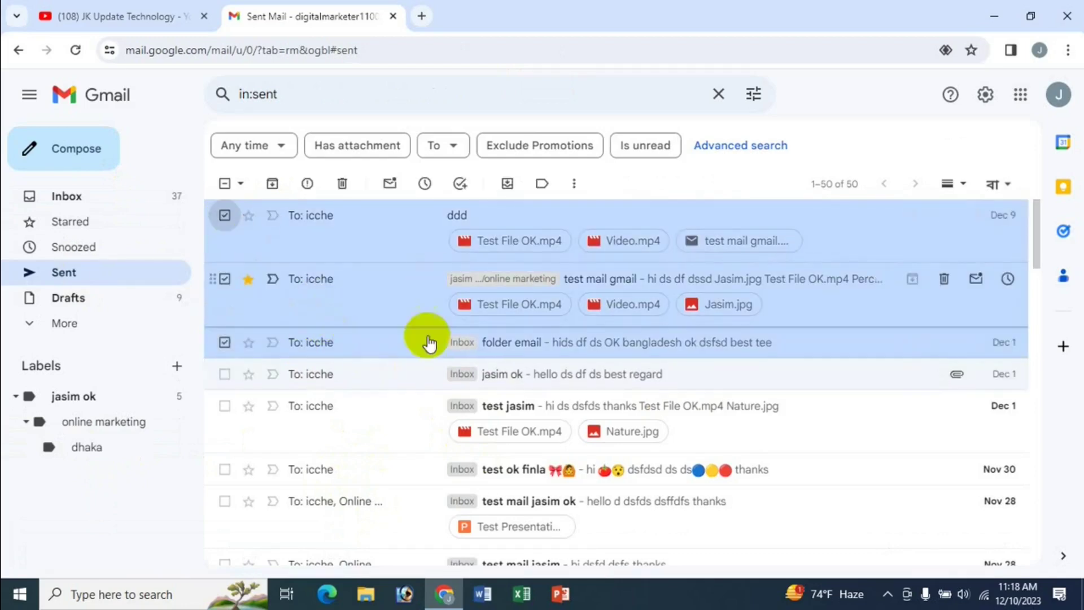
click(540, 187)
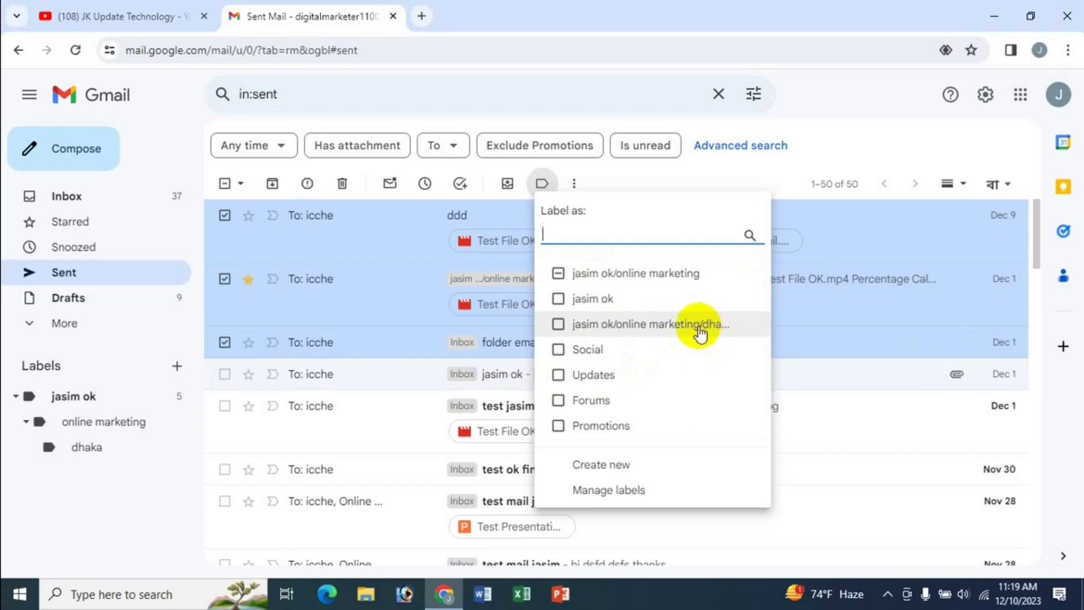
click(643, 327)
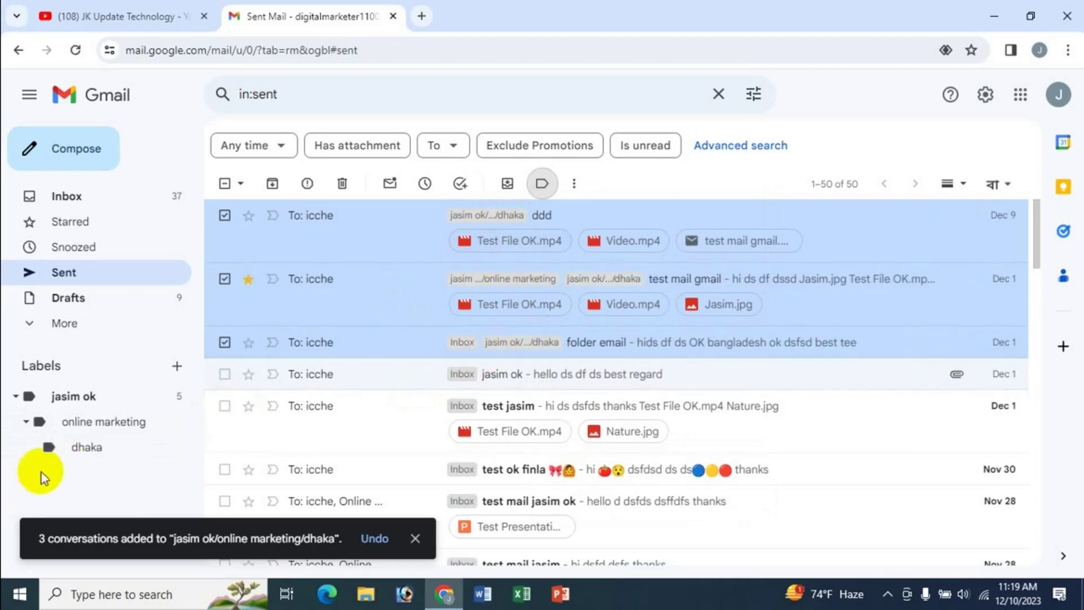
click(86, 449)
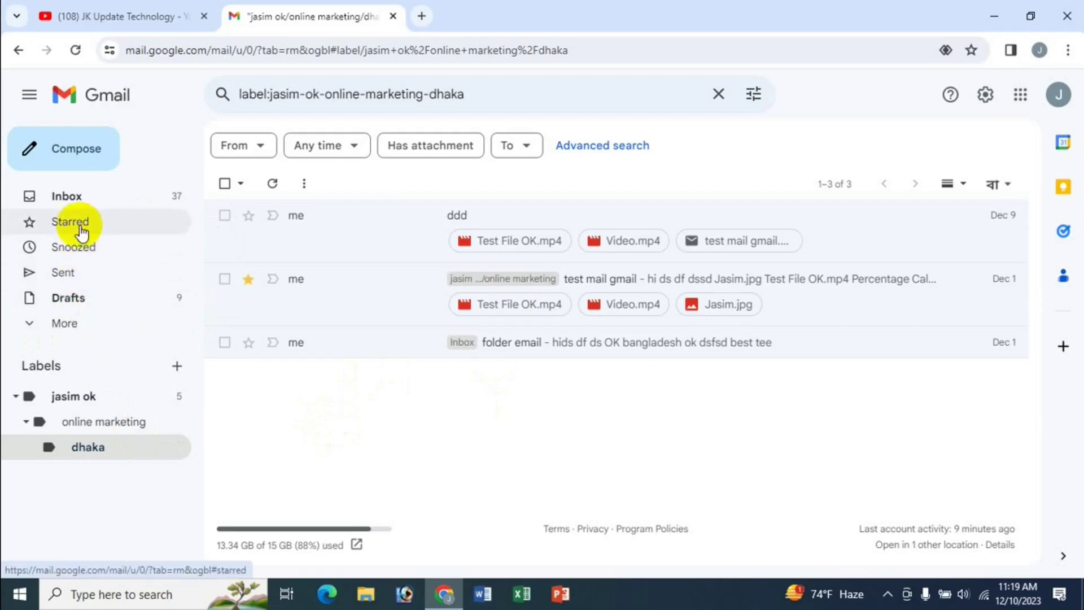
Label the Nov 23 Team OneStream Live and Nov 21 Flipboard promotions with a new un-nested label named ddffas, and open it
click(70, 198)
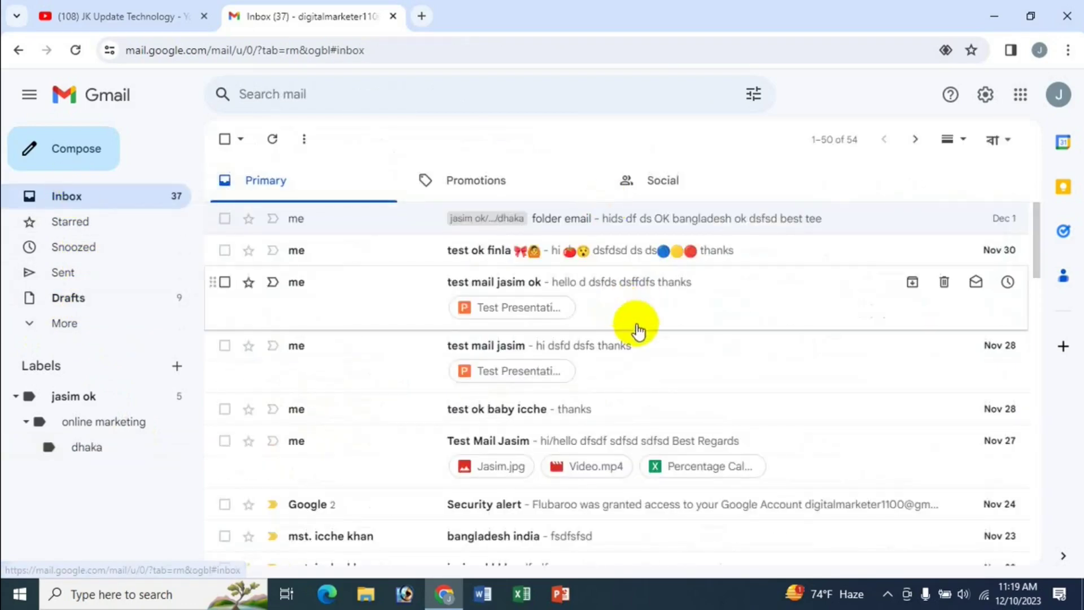
click(472, 181)
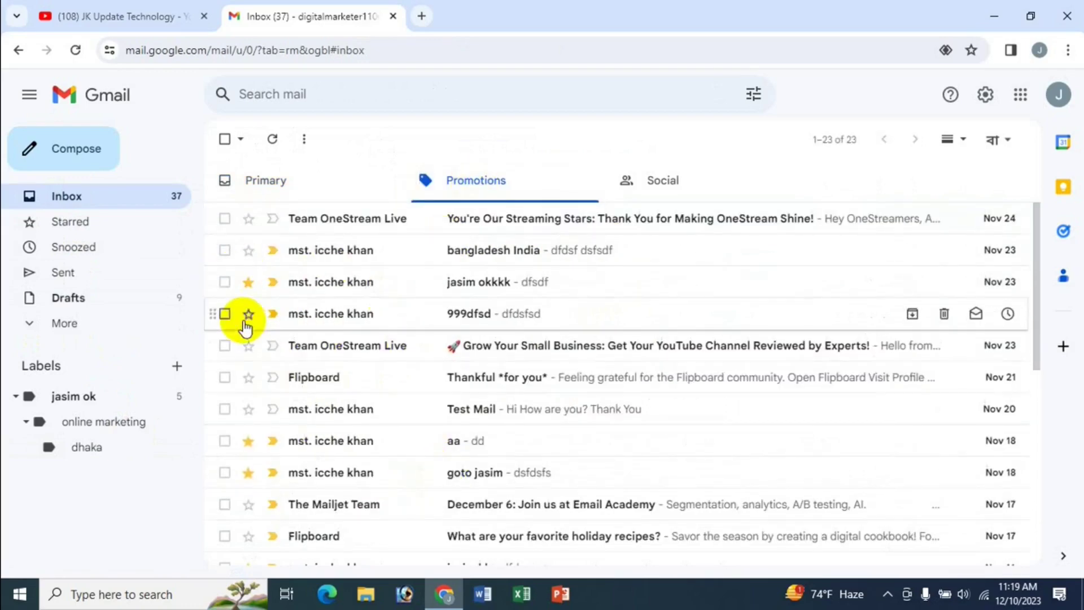
click(224, 345)
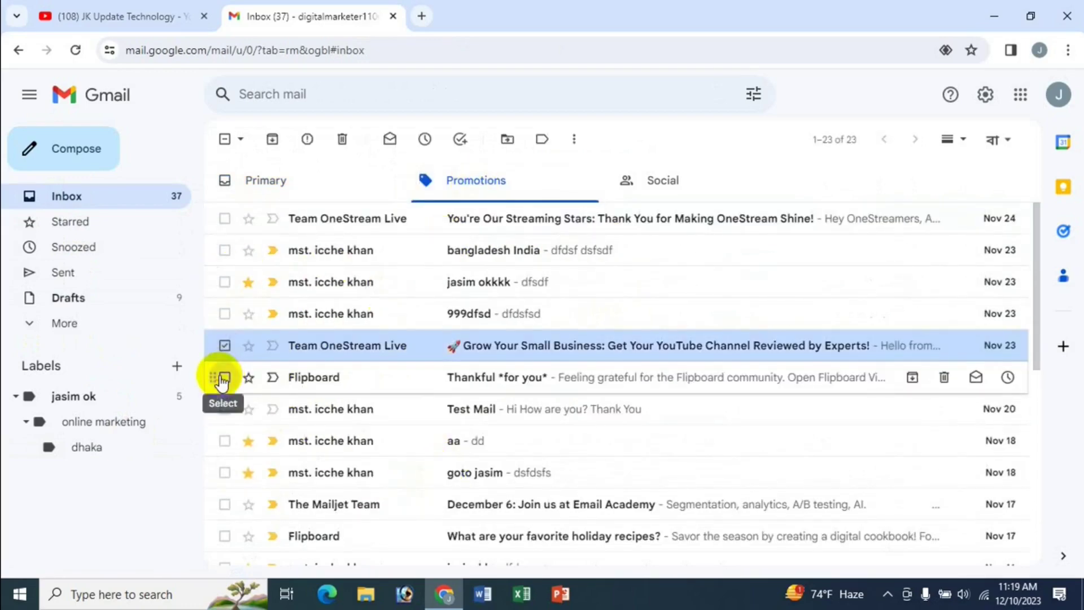
click(224, 377)
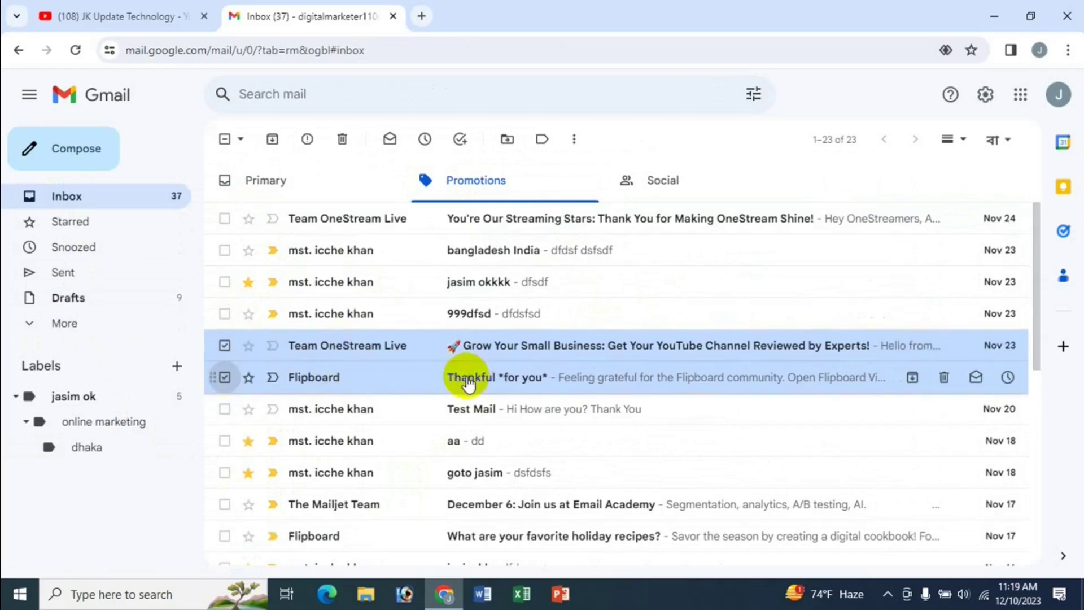
click(543, 142)
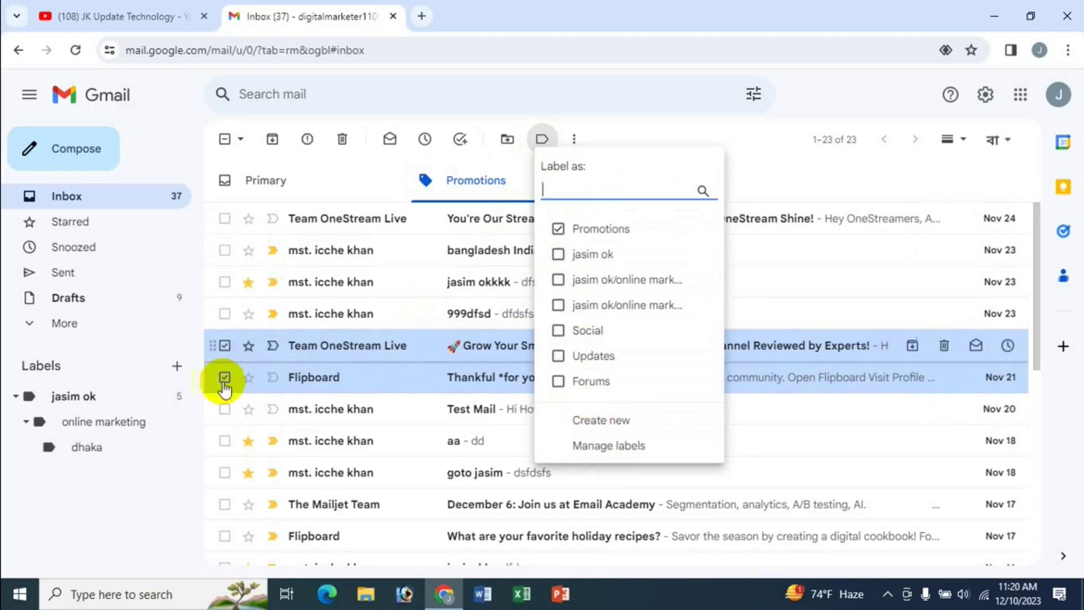
click(612, 423)
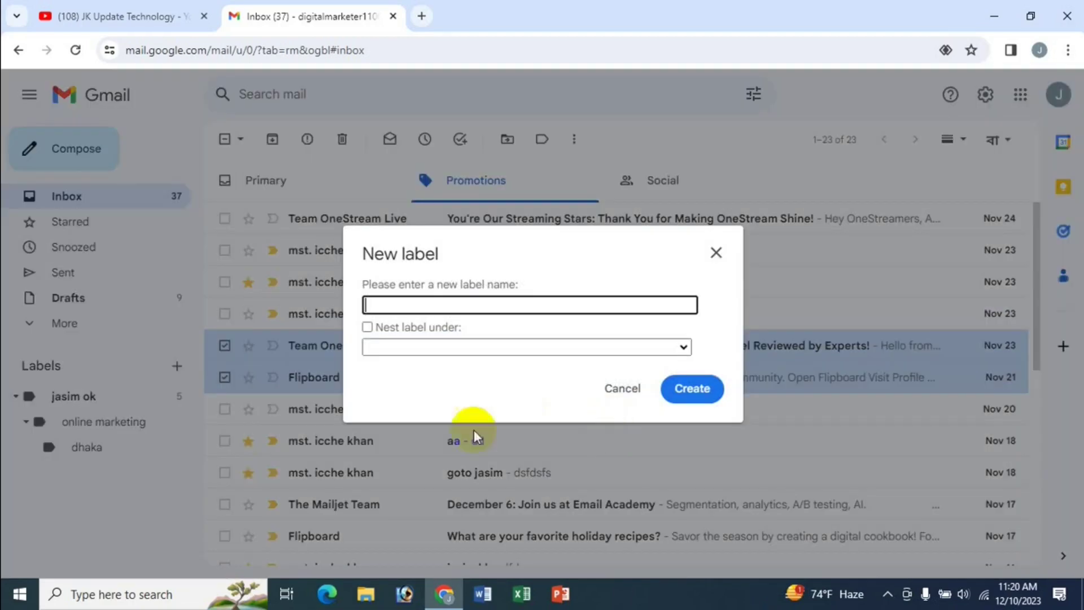
text(ddffas)
click(367, 328)
click(390, 348)
click(370, 328)
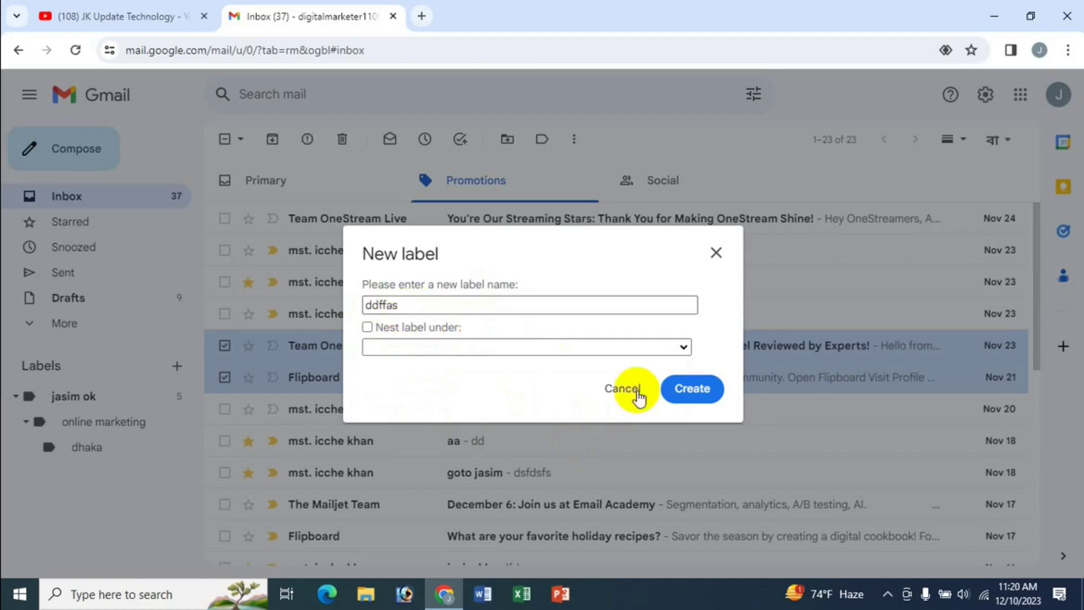
click(677, 395)
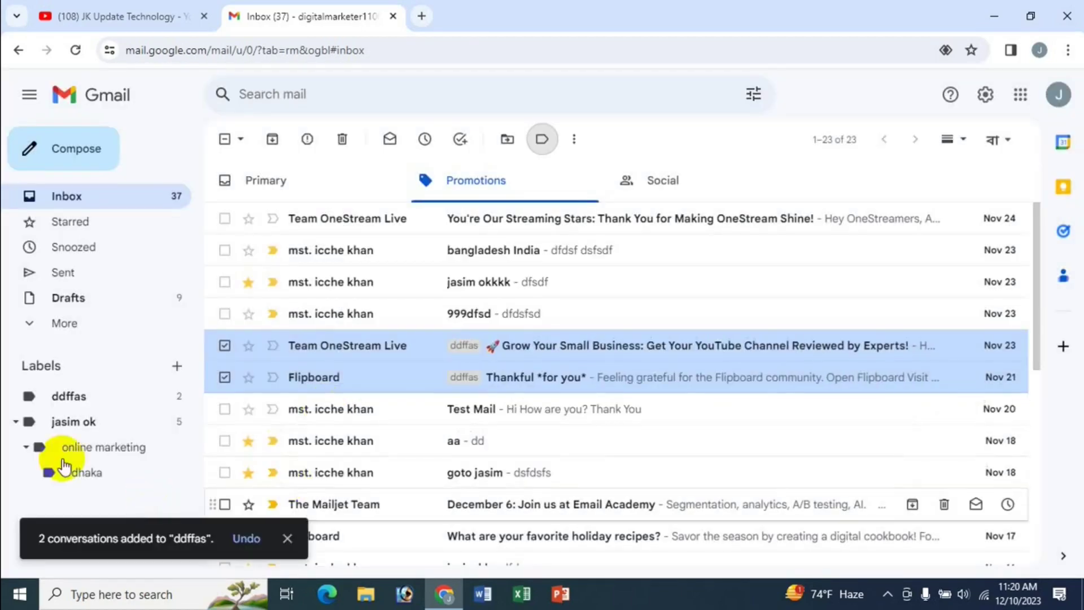
click(79, 399)
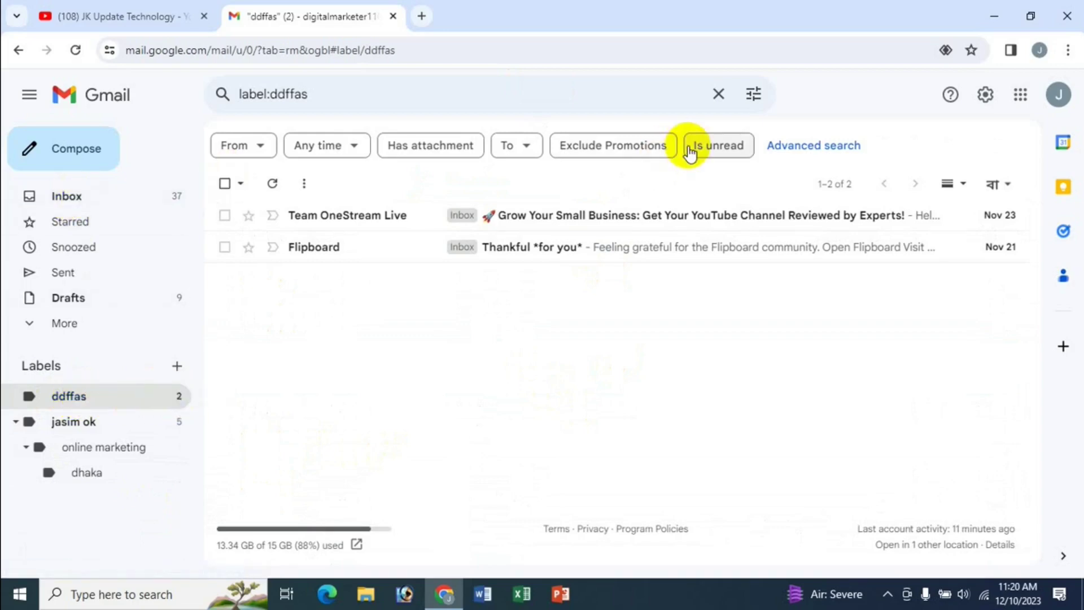
Return to the inbox and create a sublabel named aaa under the ddffas label
click(92, 195)
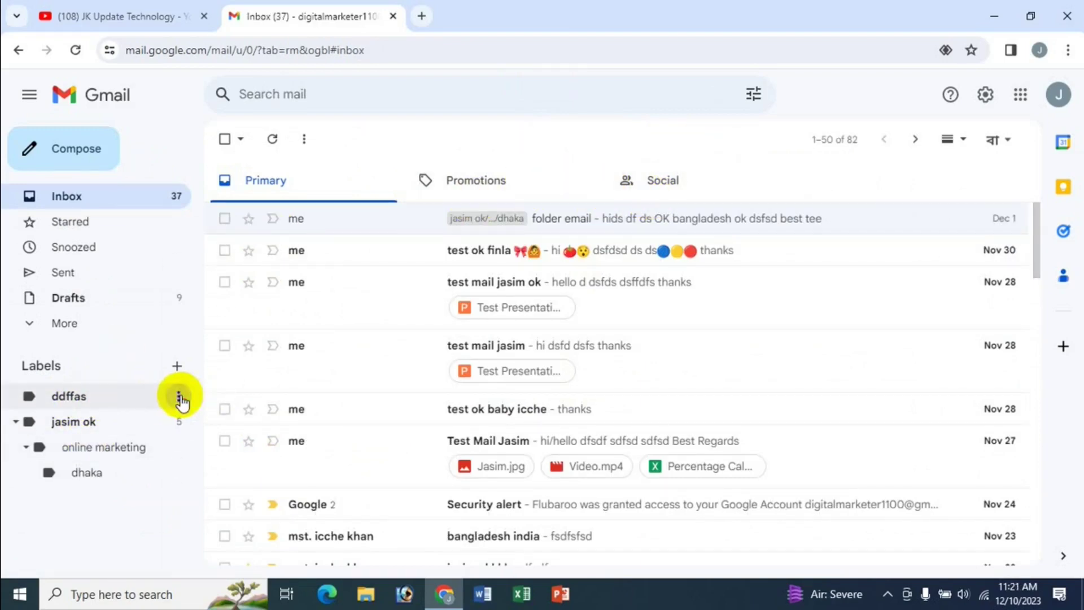
click(179, 397)
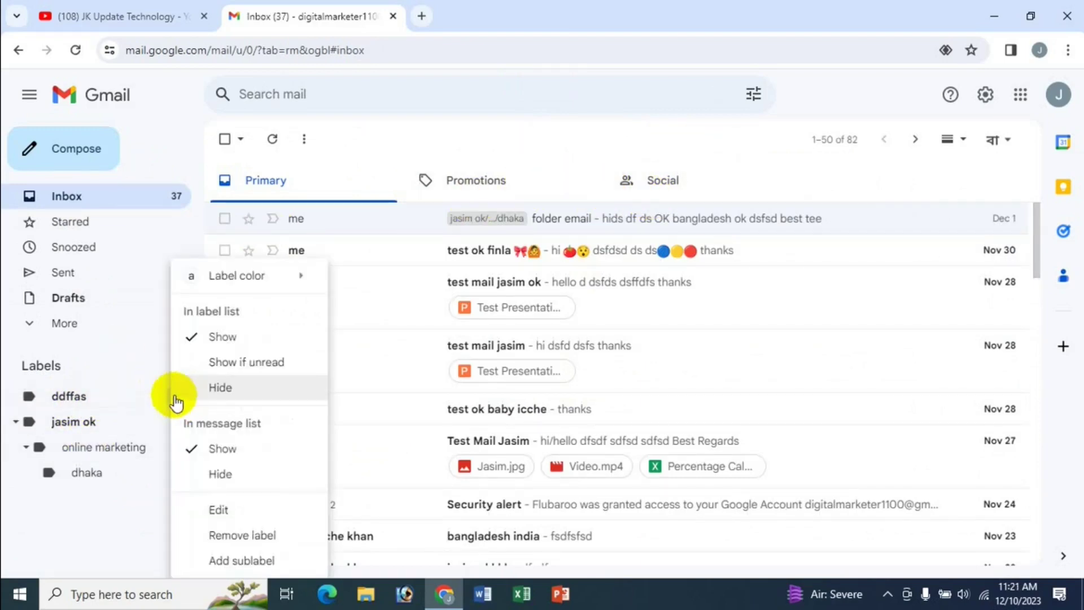
click(232, 561)
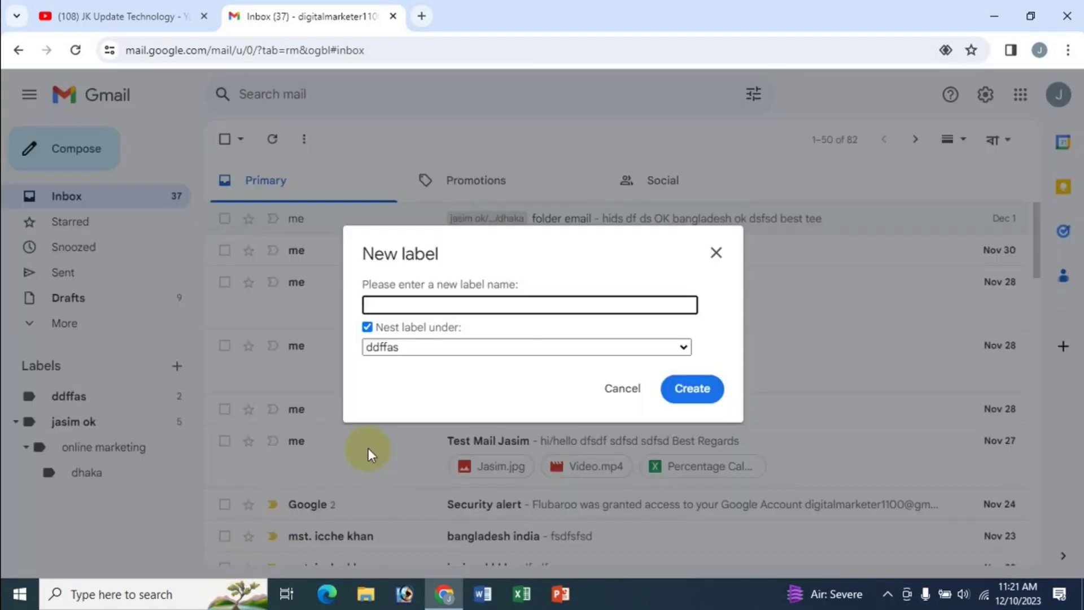
text(aaa)
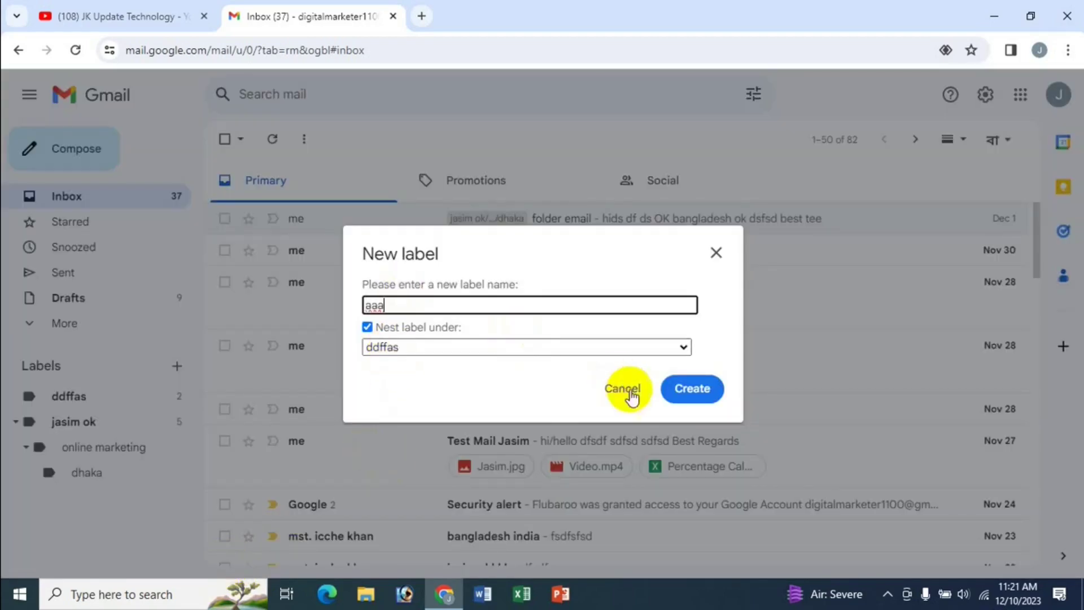
click(688, 388)
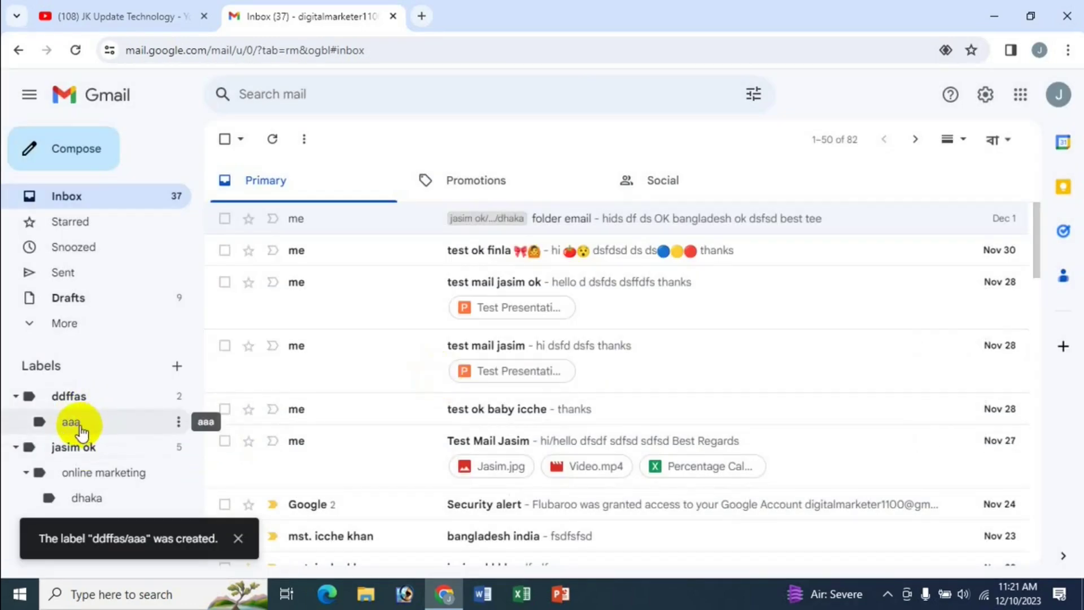
Apply the ddffas/aaa label to the sent email with subject ddd and open that label's message list
click(65, 272)
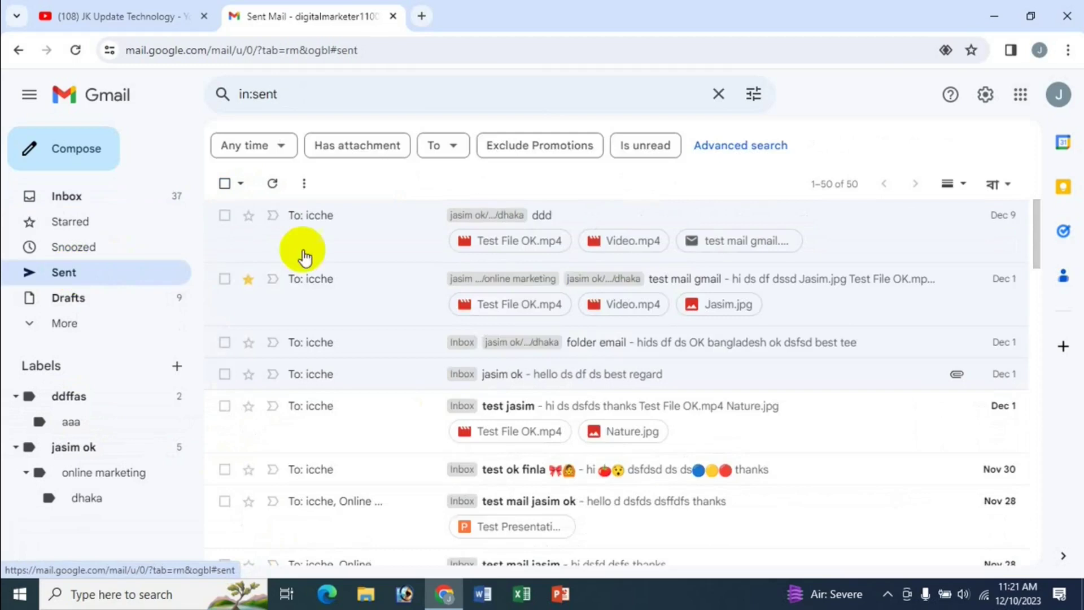
click(224, 215)
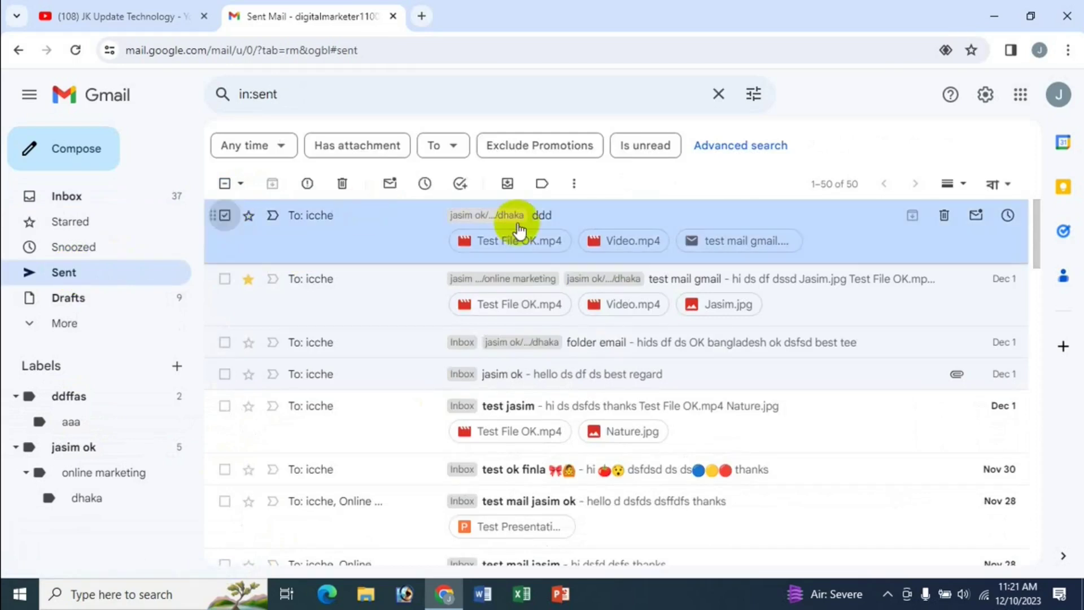
click(546, 185)
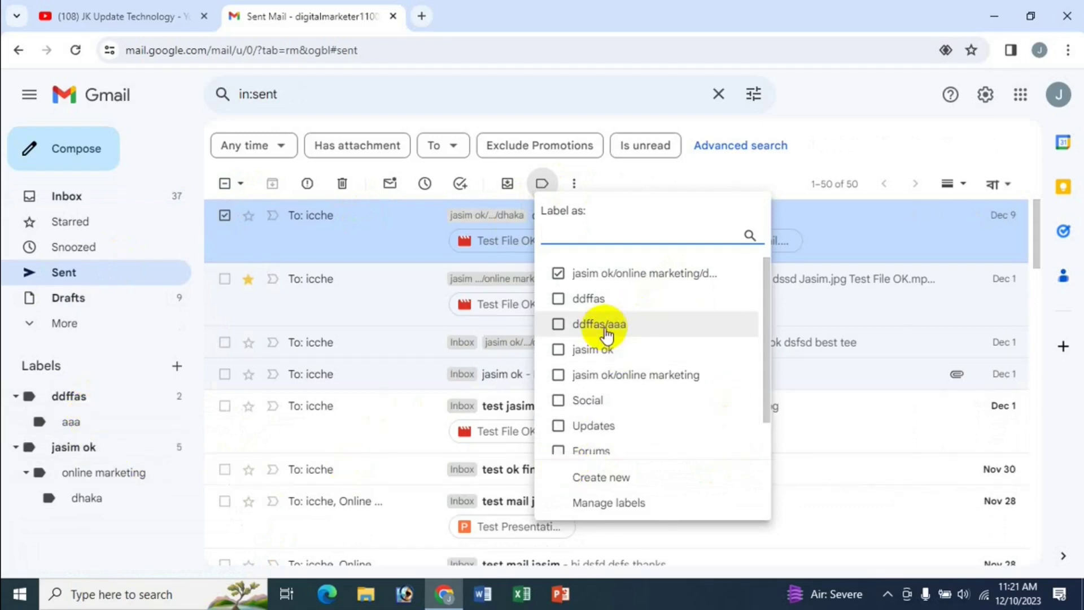
click(591, 325)
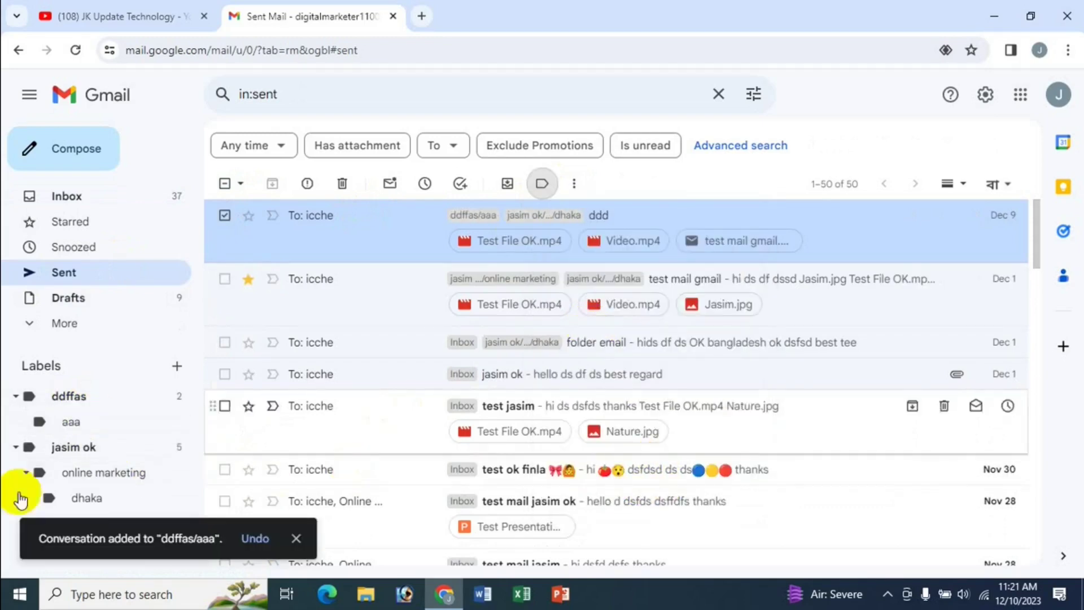
click(85, 421)
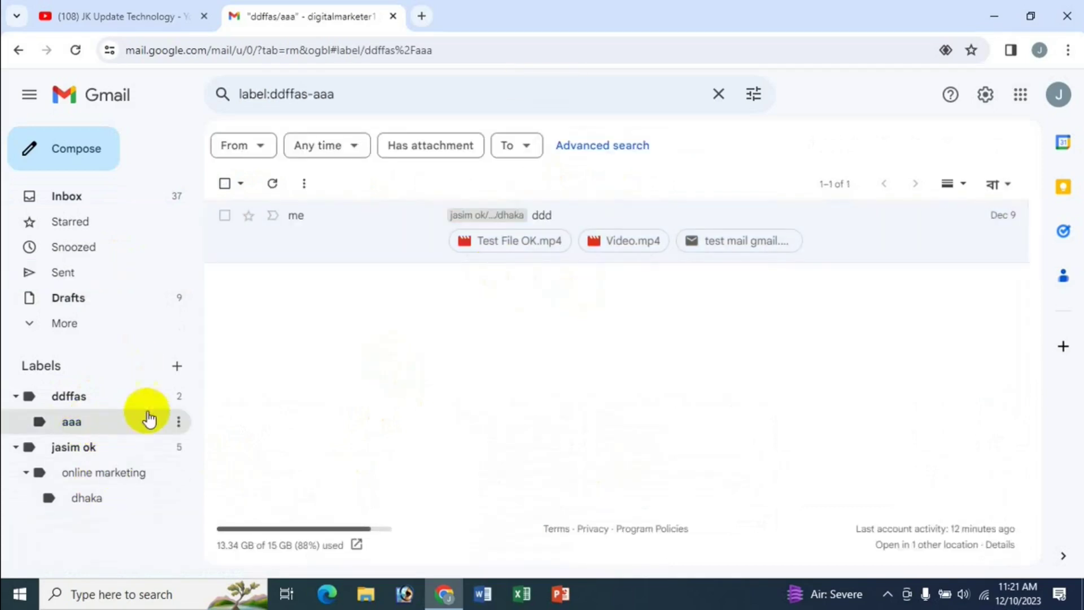
Remove the aaa sublabel from under ddffas and confirm its deletion
click(178, 423)
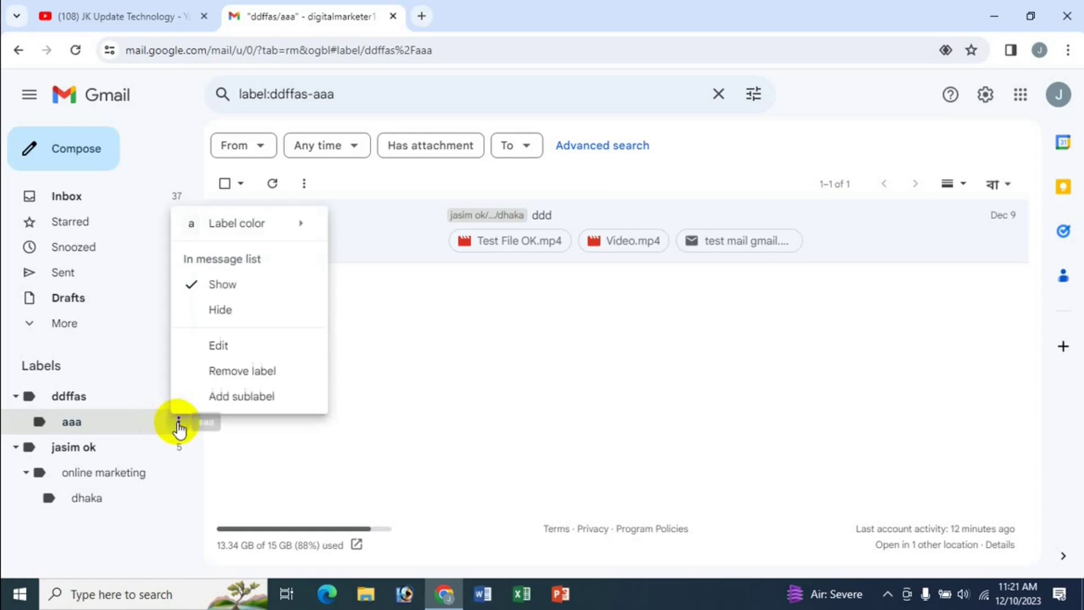
click(257, 371)
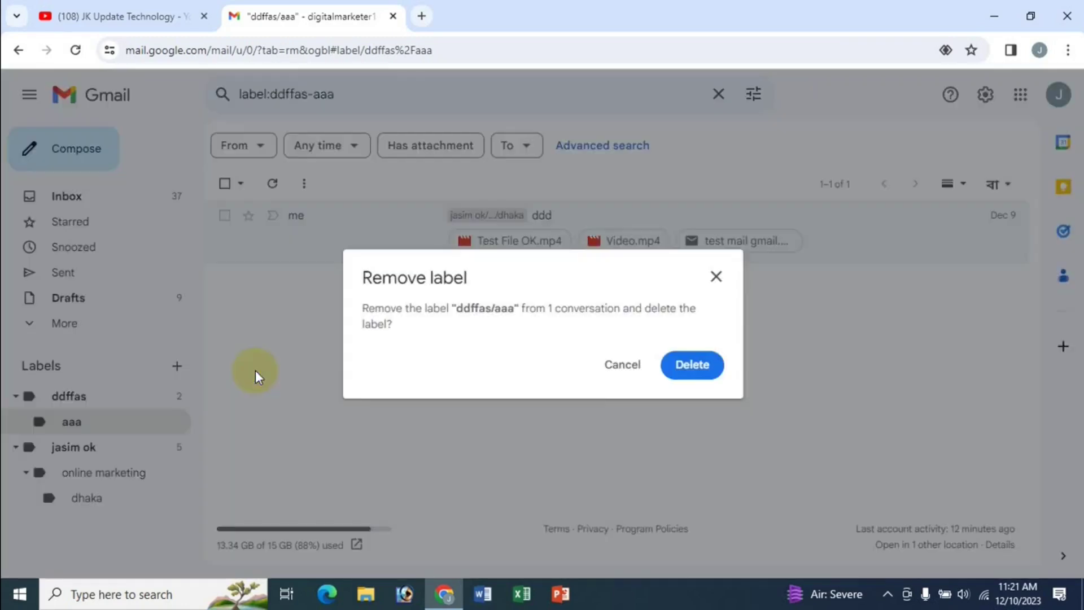
click(692, 364)
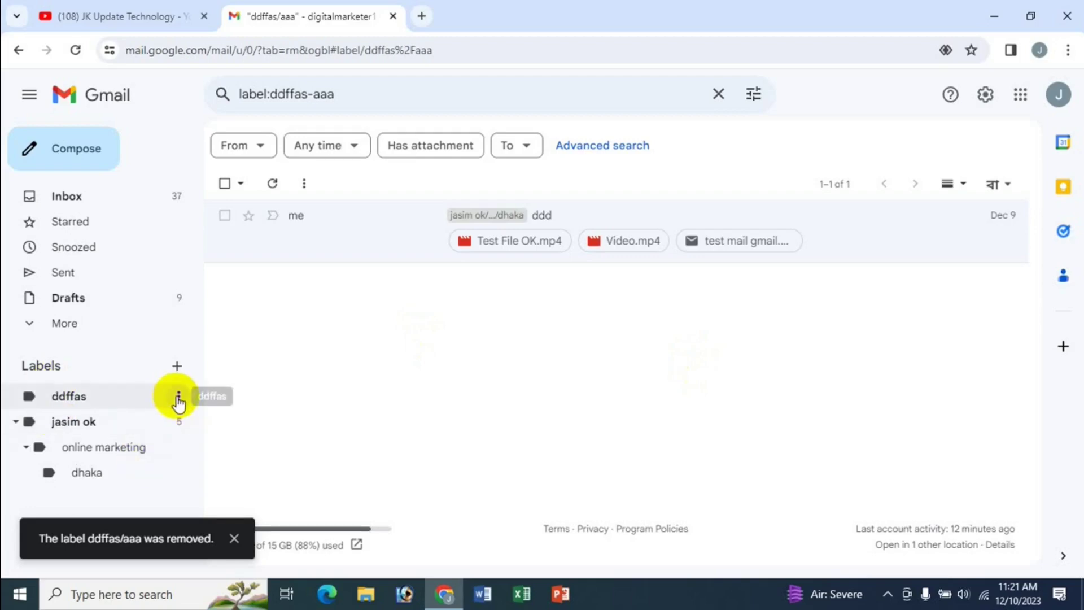
Rename the ddffas label to bangladesh and save the change
click(178, 397)
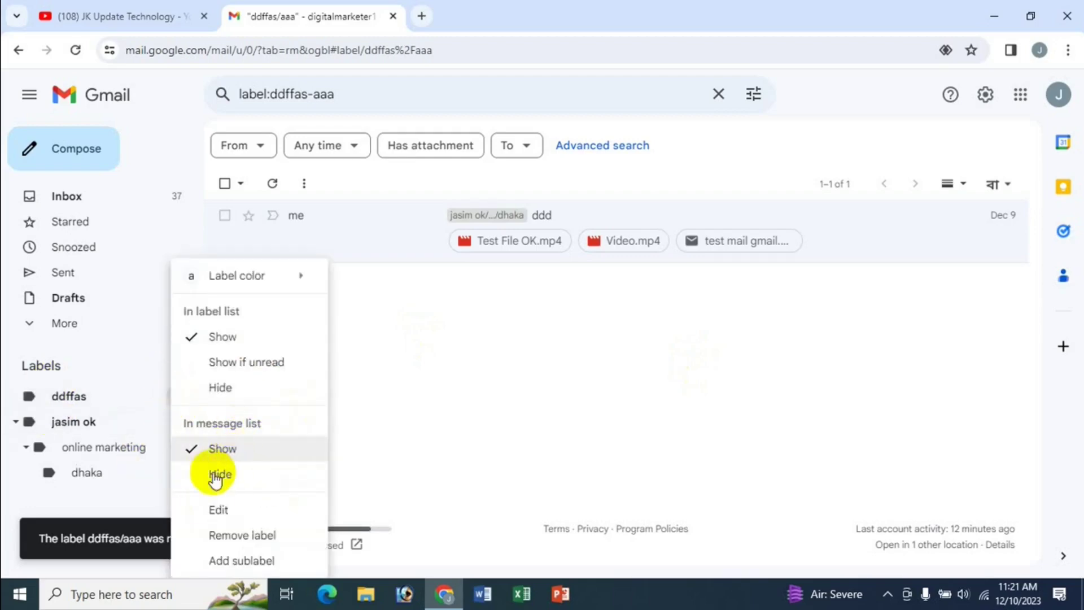
click(222, 510)
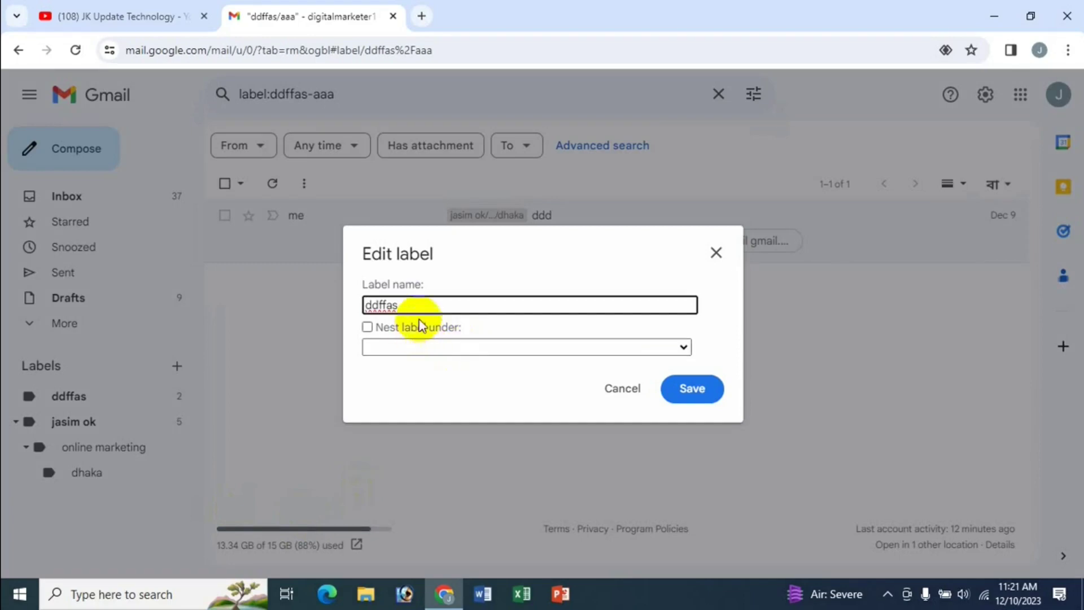
drag(428, 305, 312, 285)
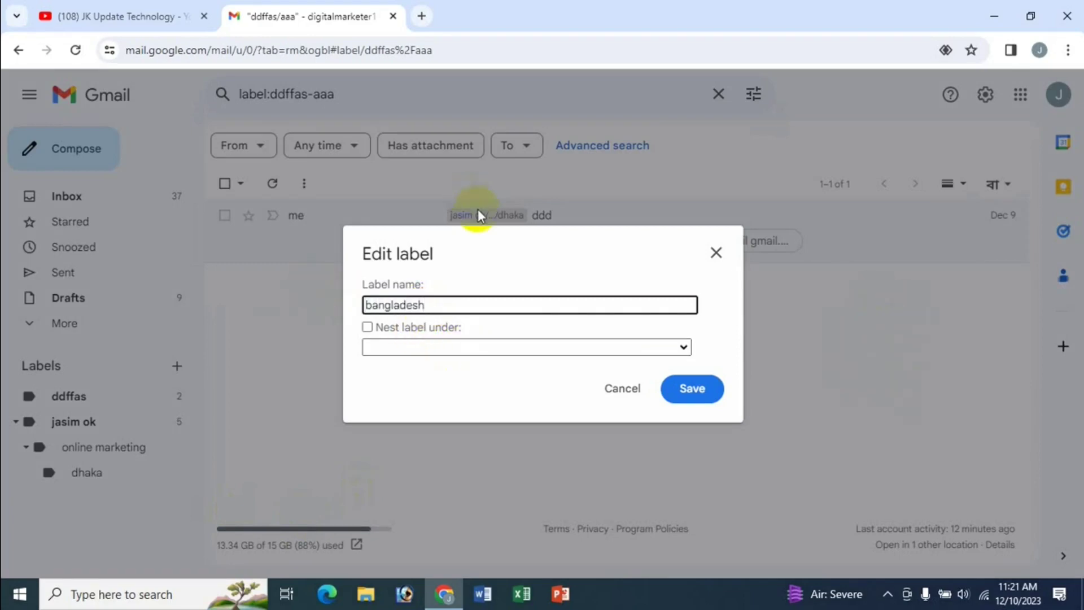
click(699, 389)
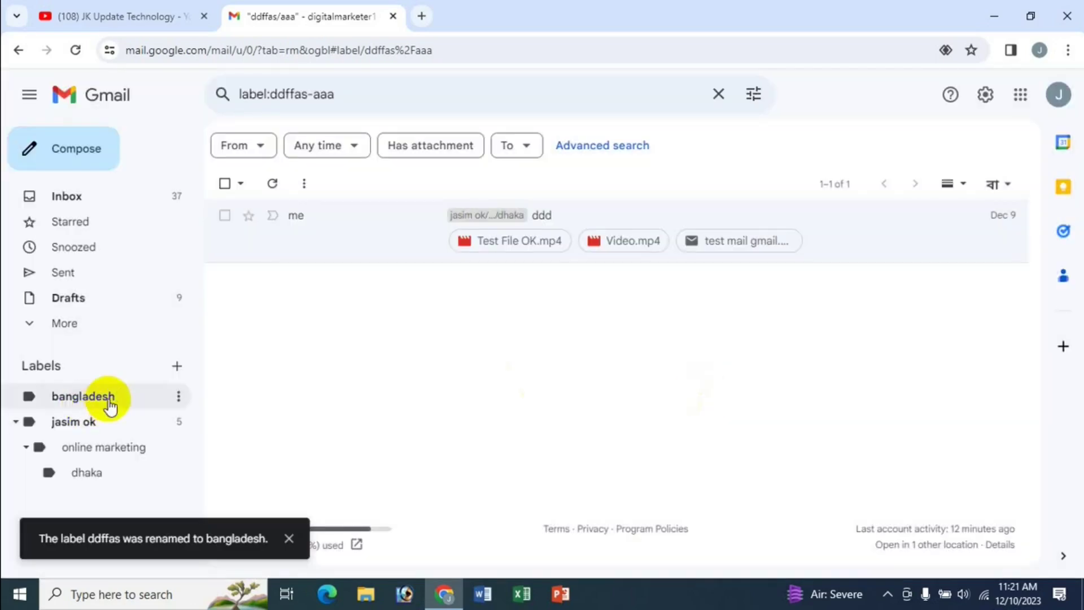
Set the bangladesh label's color to orange
click(178, 397)
mouse_move(276, 278)
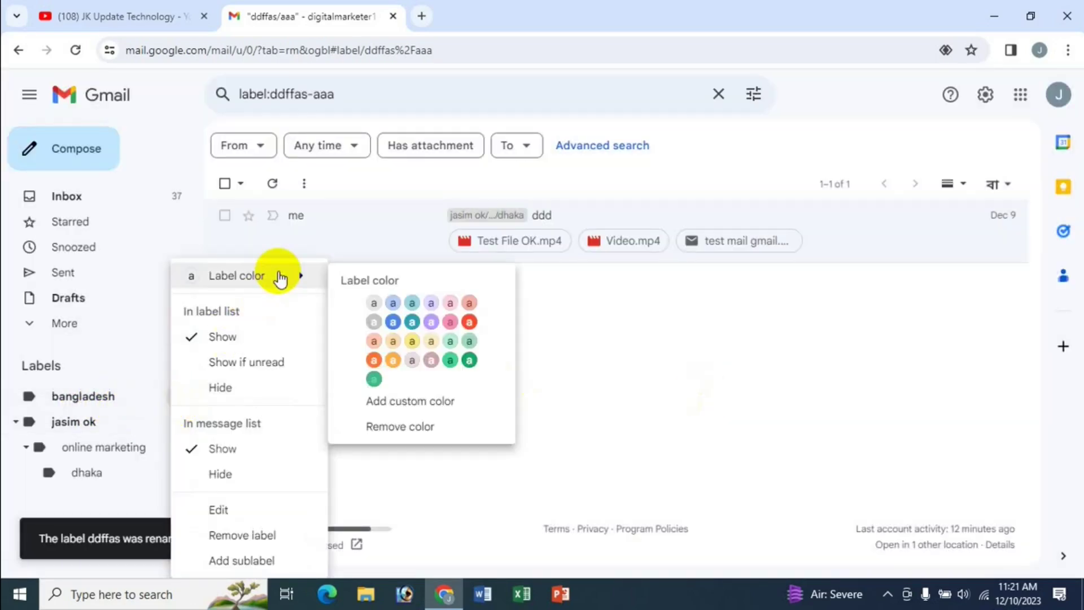
click(375, 361)
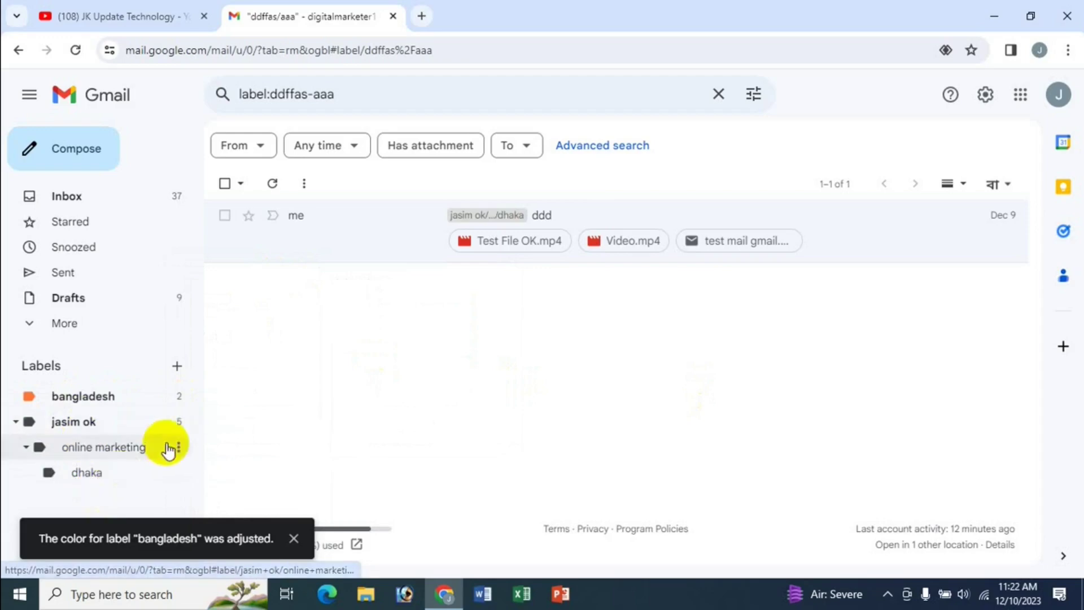
Set the color of the label above online marketing to green, including all of its sublabels
click(178, 423)
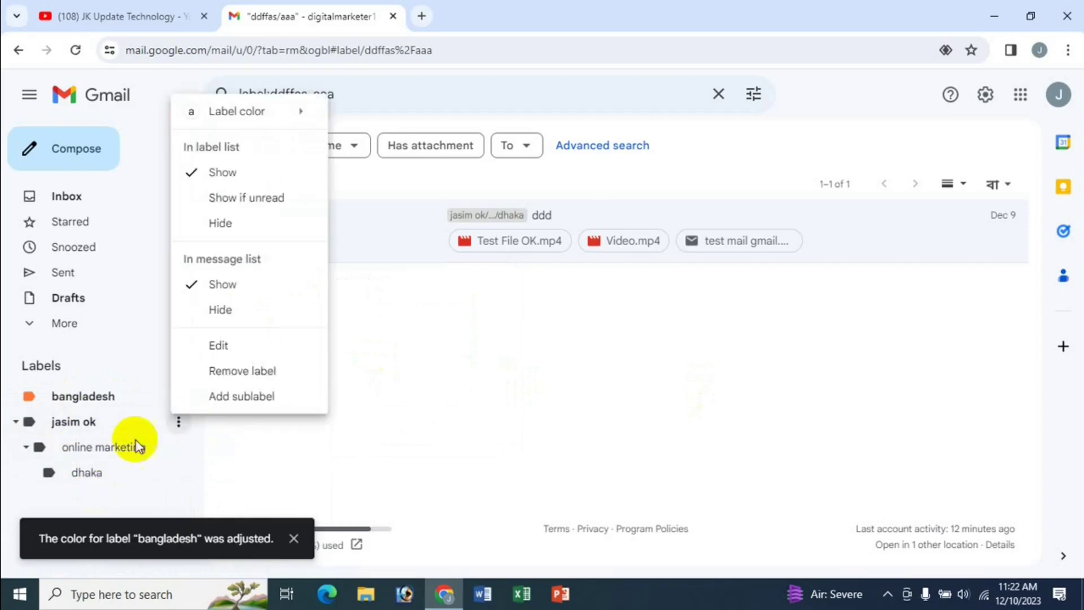
mouse_move(278, 112)
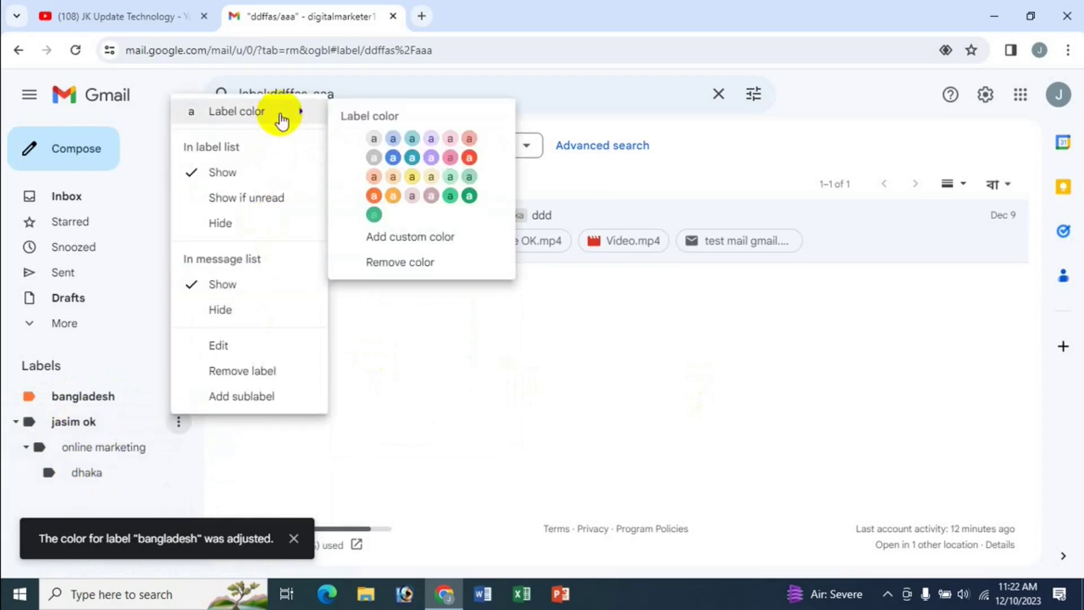
click(452, 198)
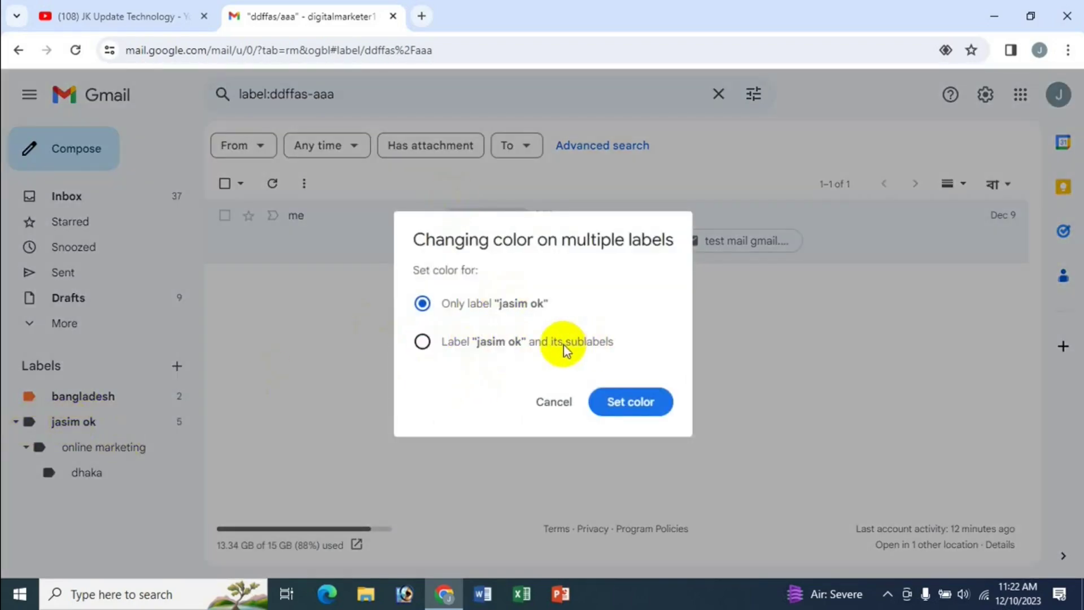
click(422, 341)
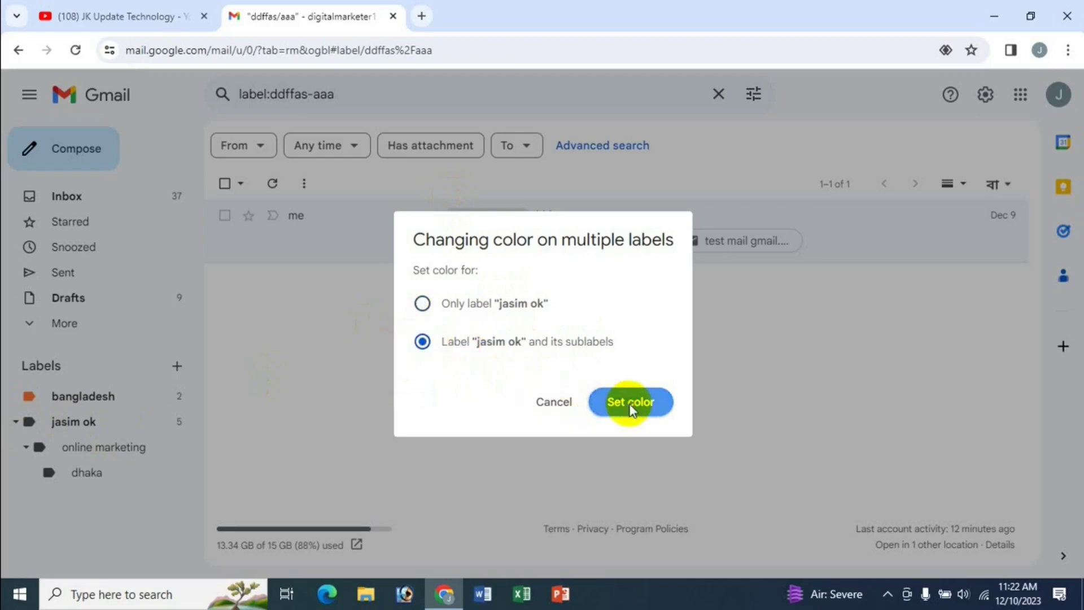
click(629, 404)
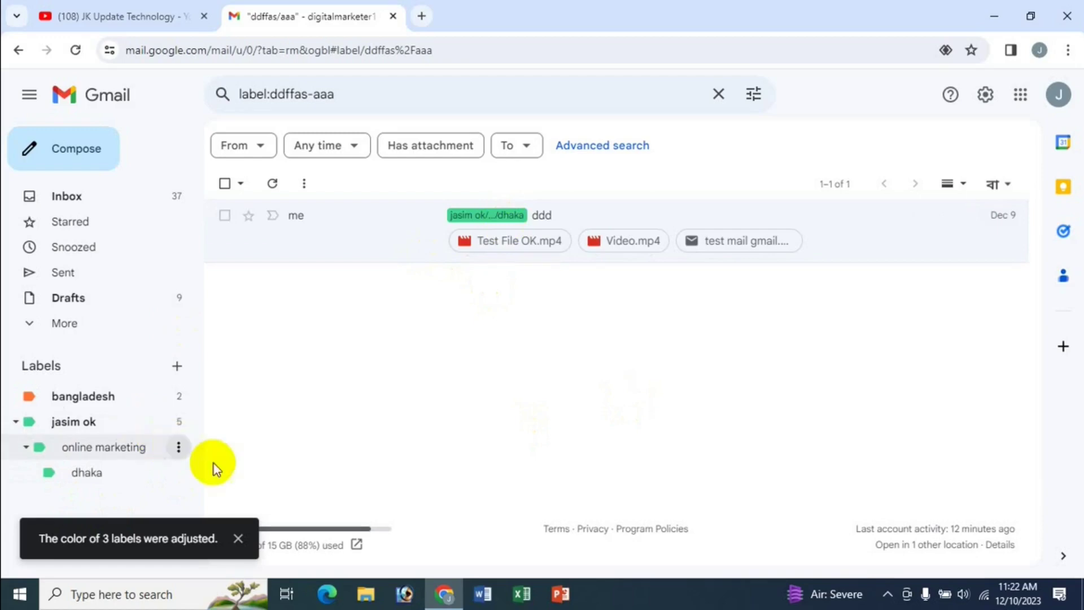
click(178, 421)
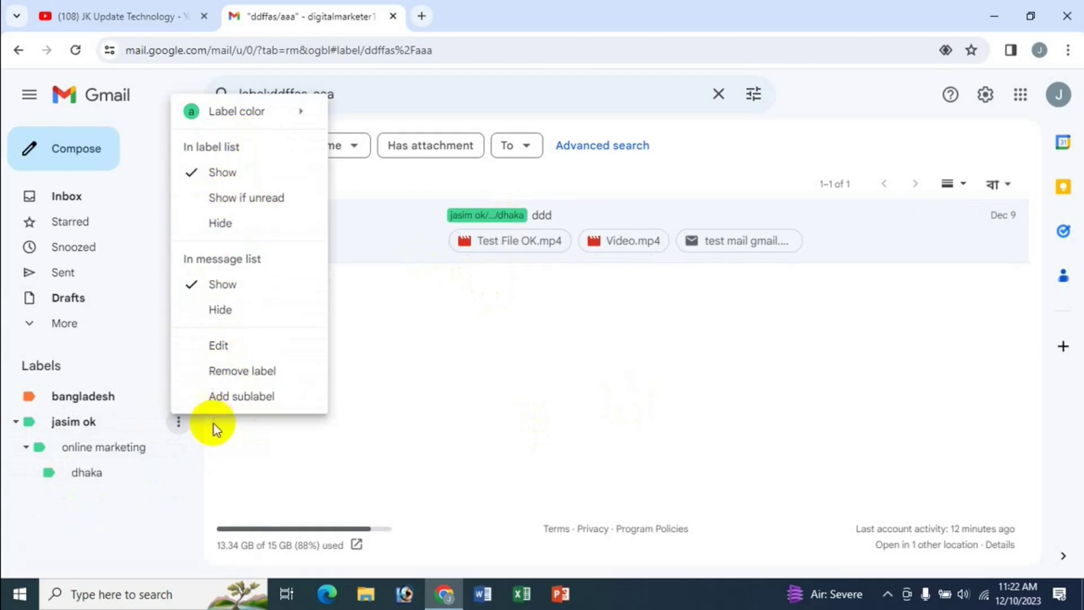
click(28, 524)
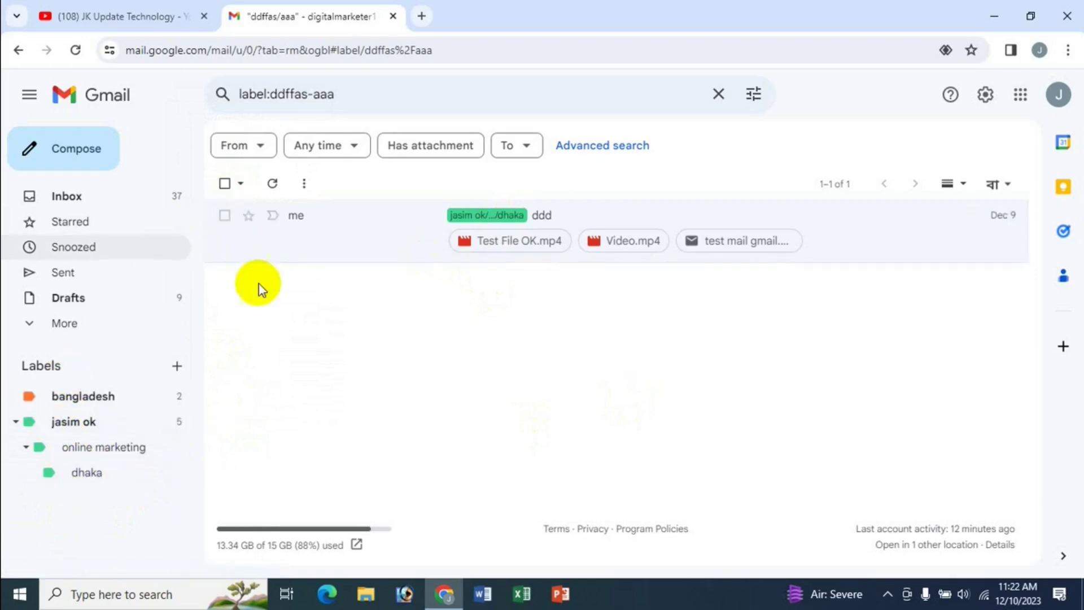
Select the folder email message in the inbox and open the label management settings from its labeling options
click(76, 206)
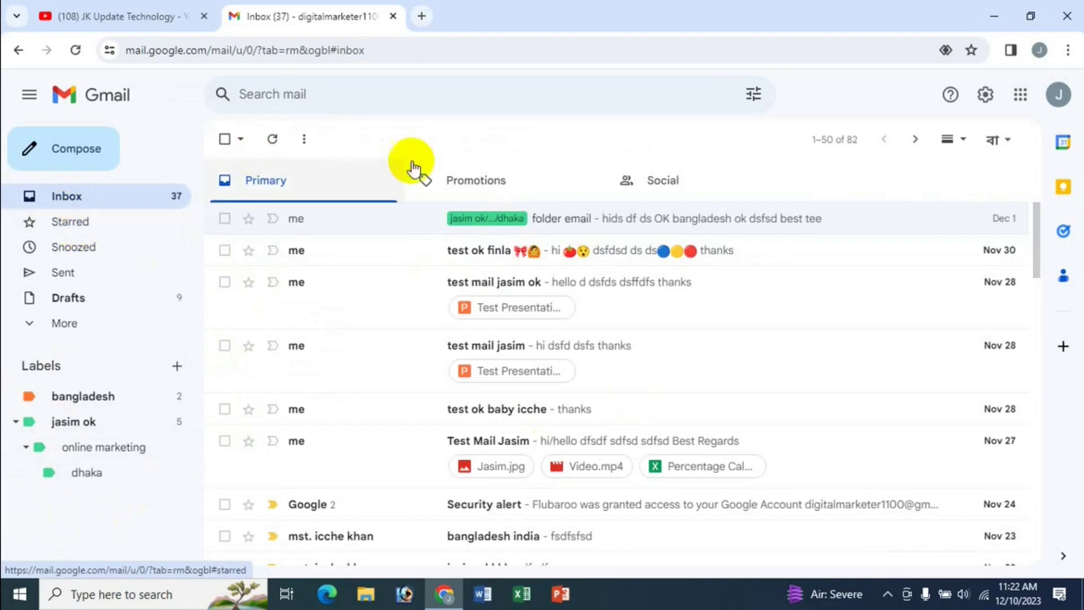
click(225, 219)
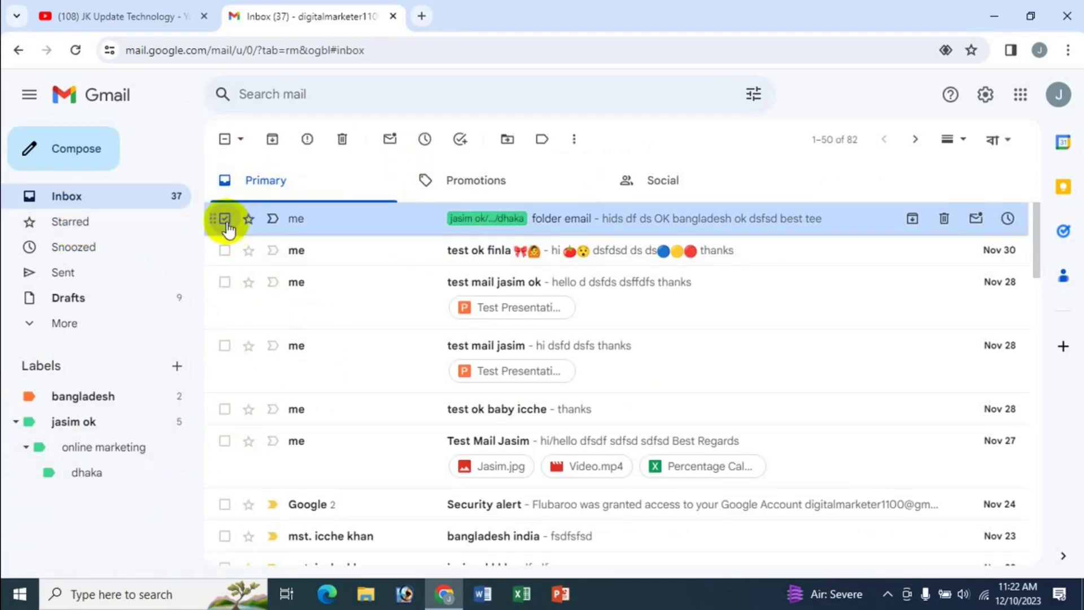
click(540, 143)
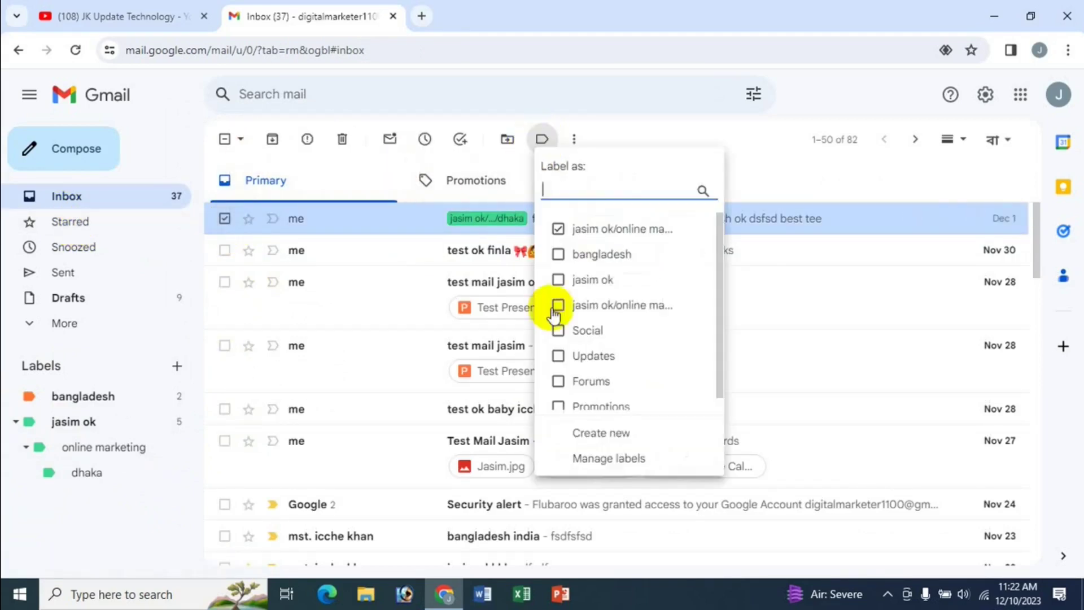
click(615, 465)
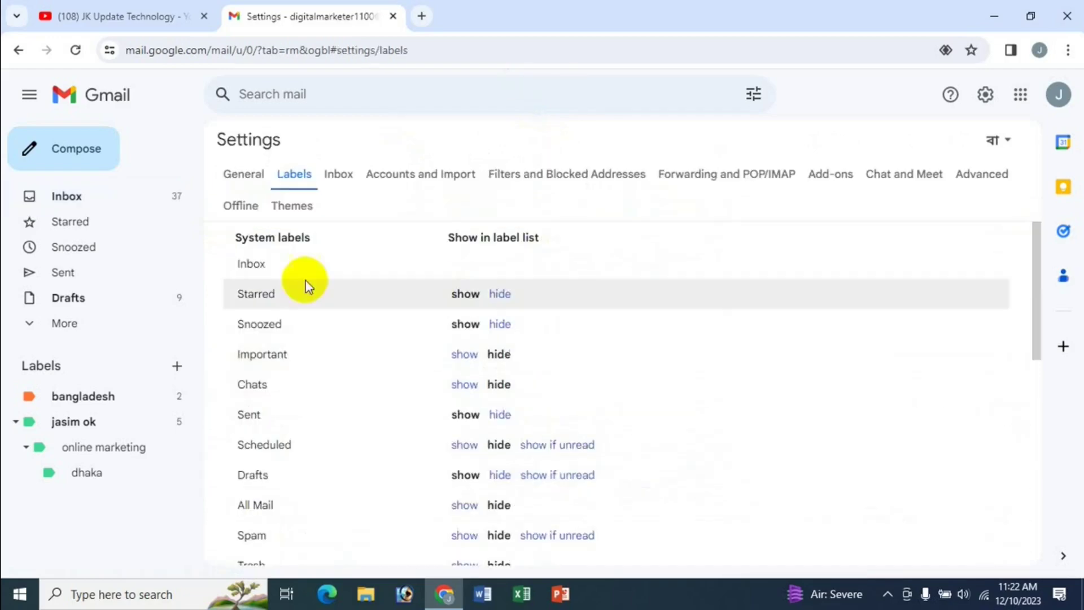
Remove the dhaka sublabel in the label settings and confirm its deletion
drag(1039, 331, 1055, 561)
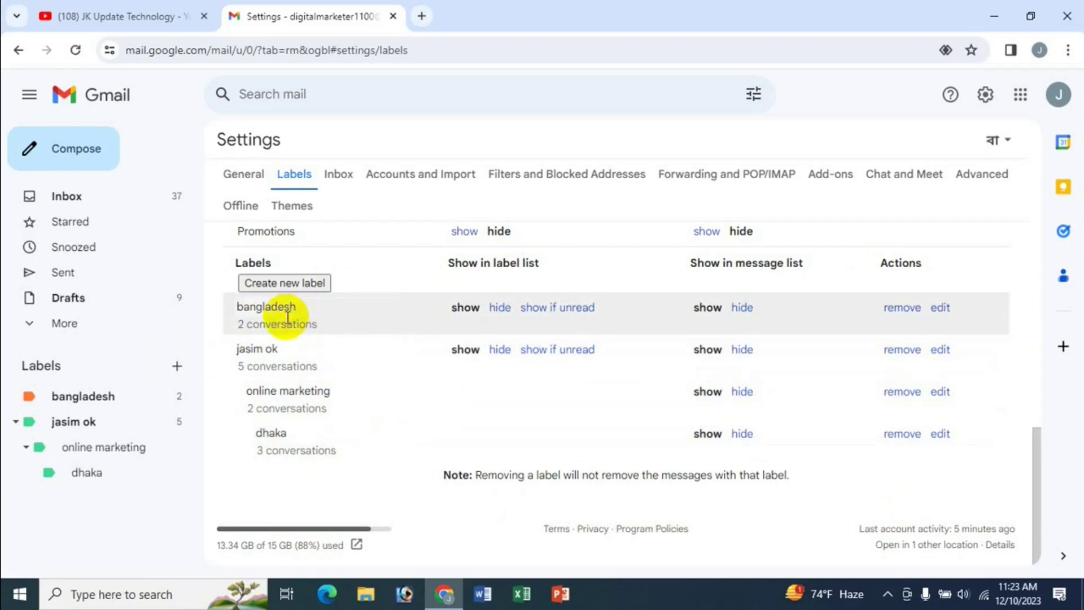
click(902, 436)
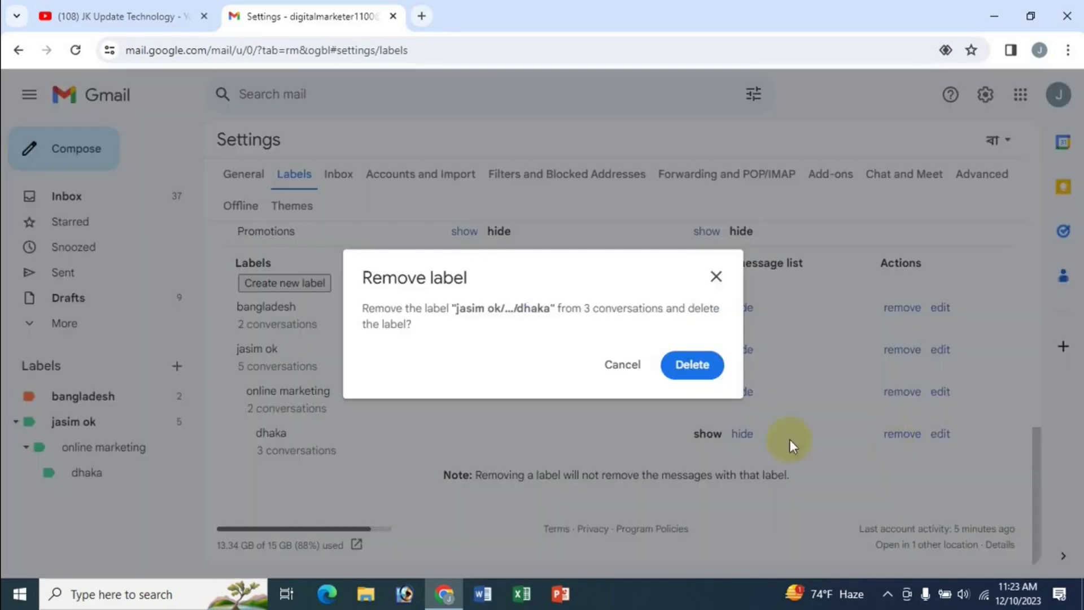
click(694, 364)
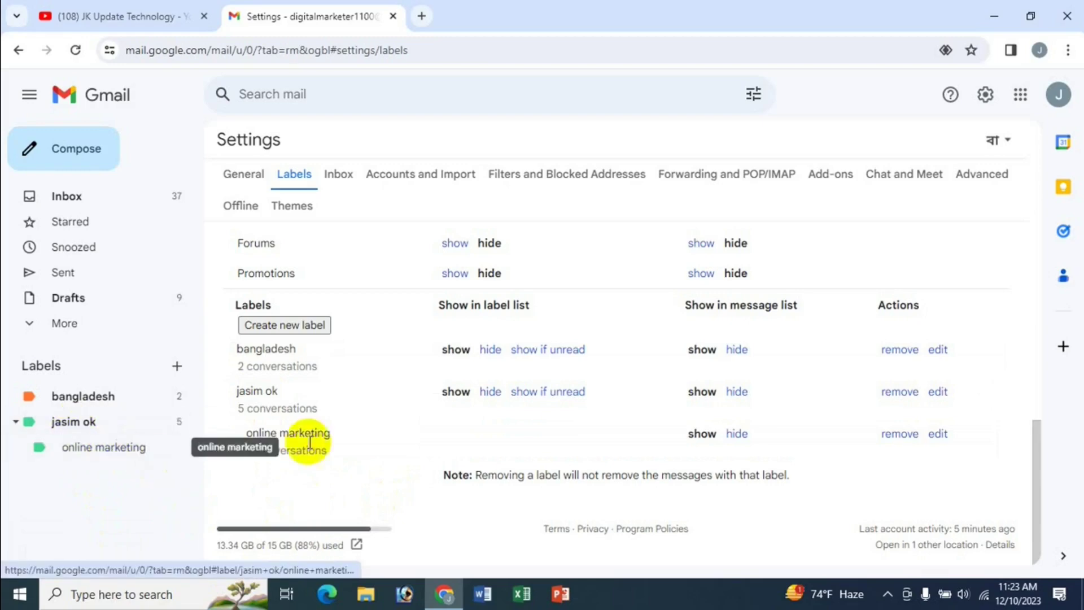
Rename the online marketing sublabel to online marketing ggdfsd under the same parent label, save it and return to the inbox
click(937, 434)
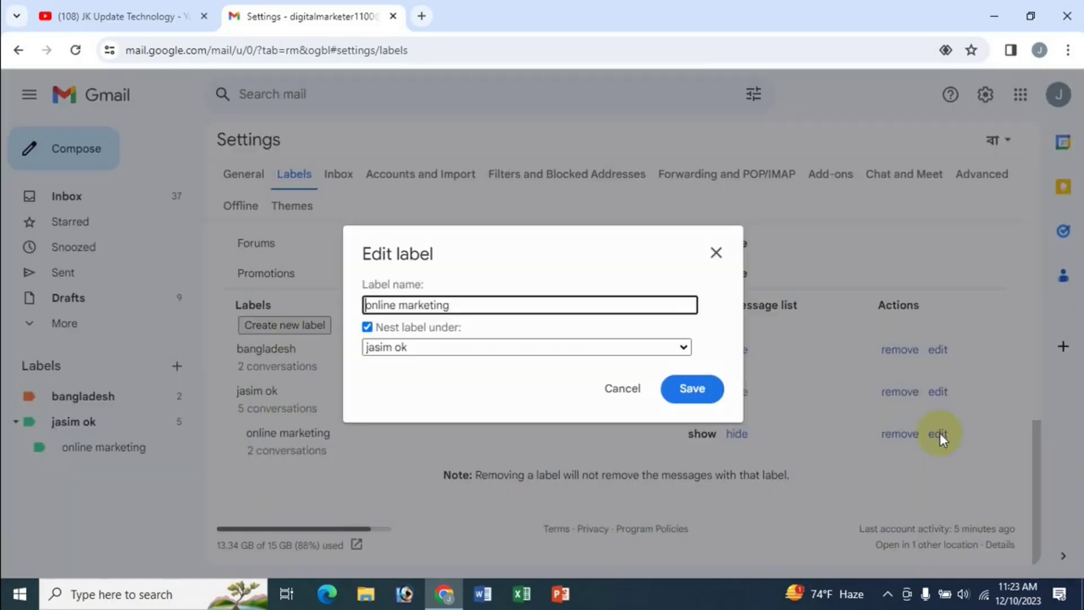
click(480, 307)
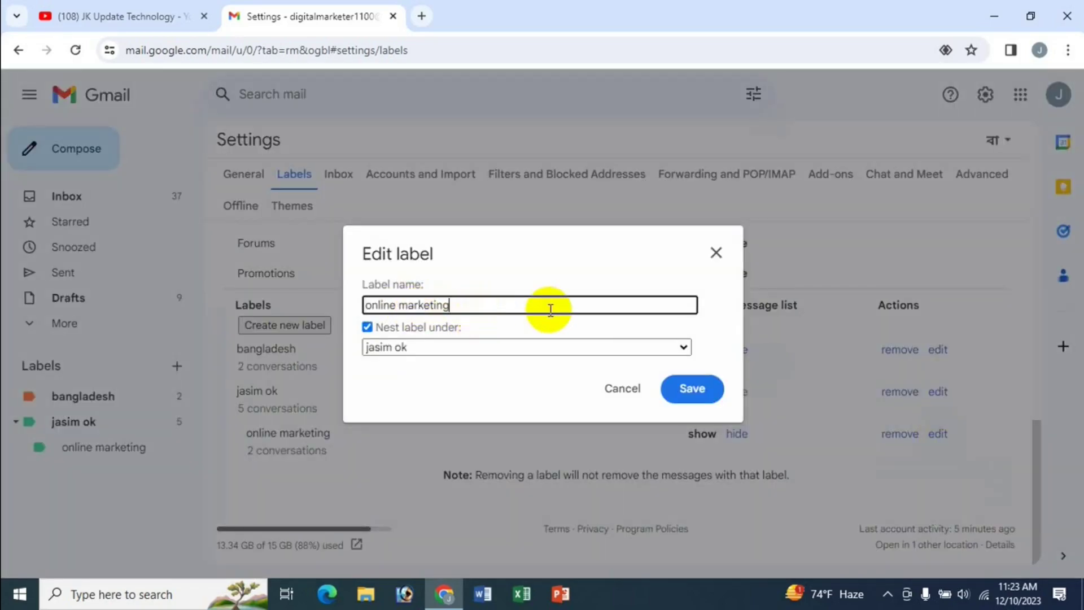
text(ggdfsd)
click(429, 349)
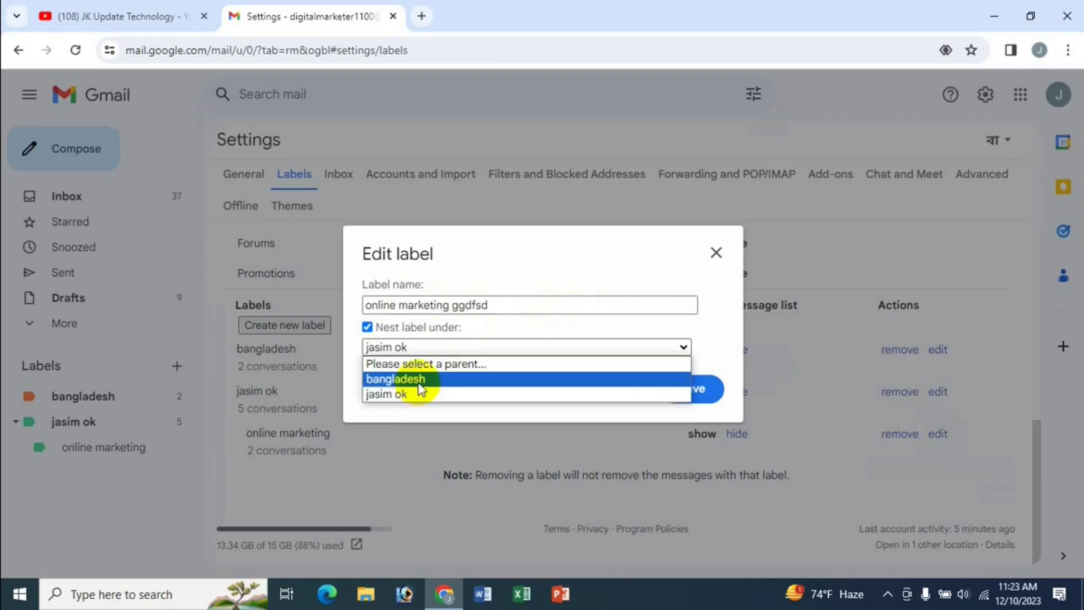
click(506, 246)
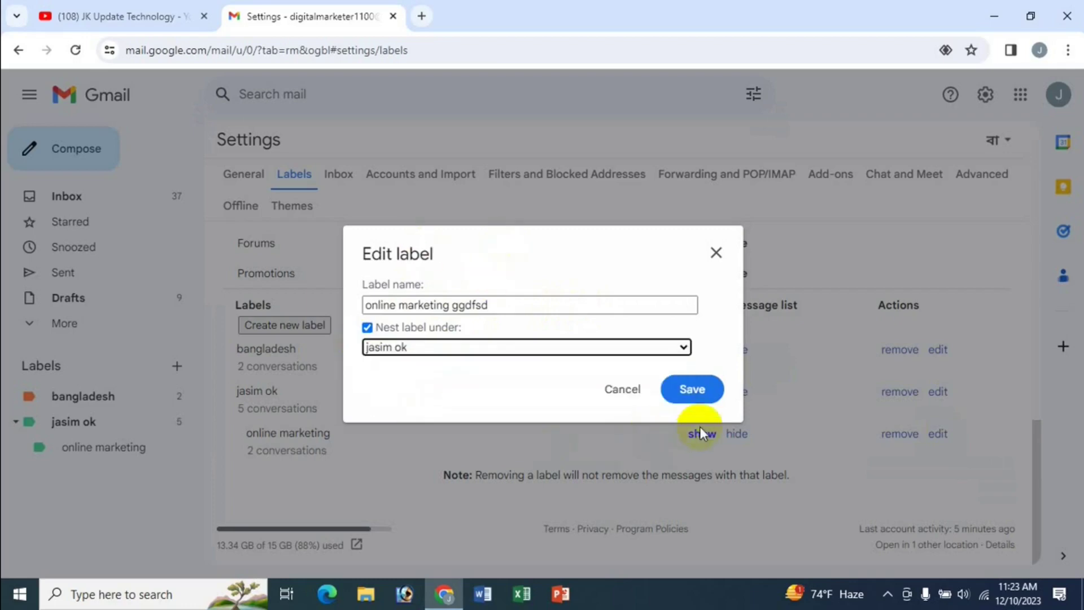
click(696, 391)
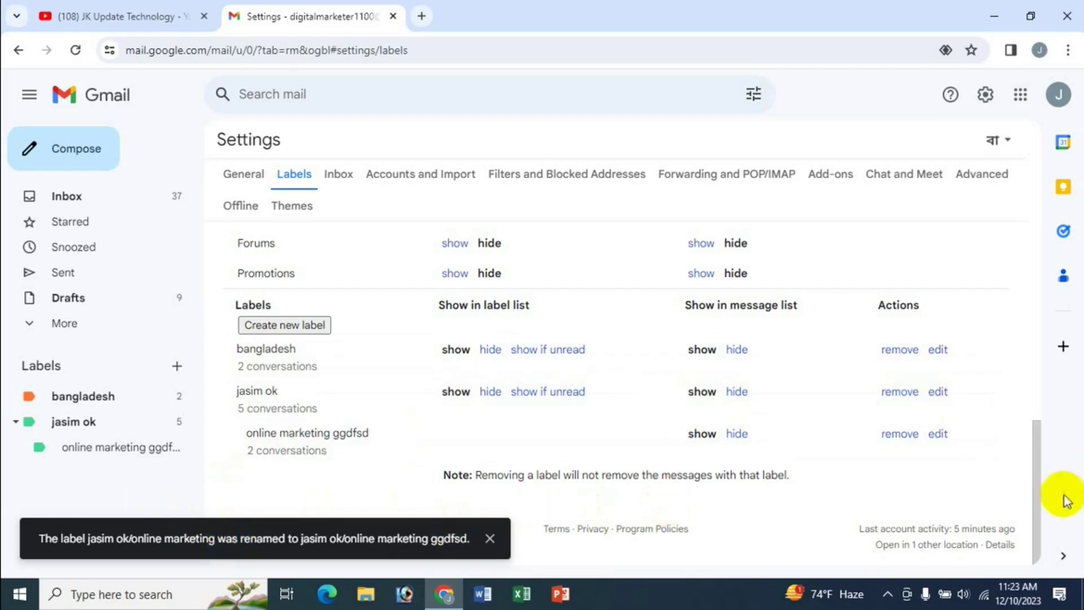
drag(1041, 460, 1018, 425)
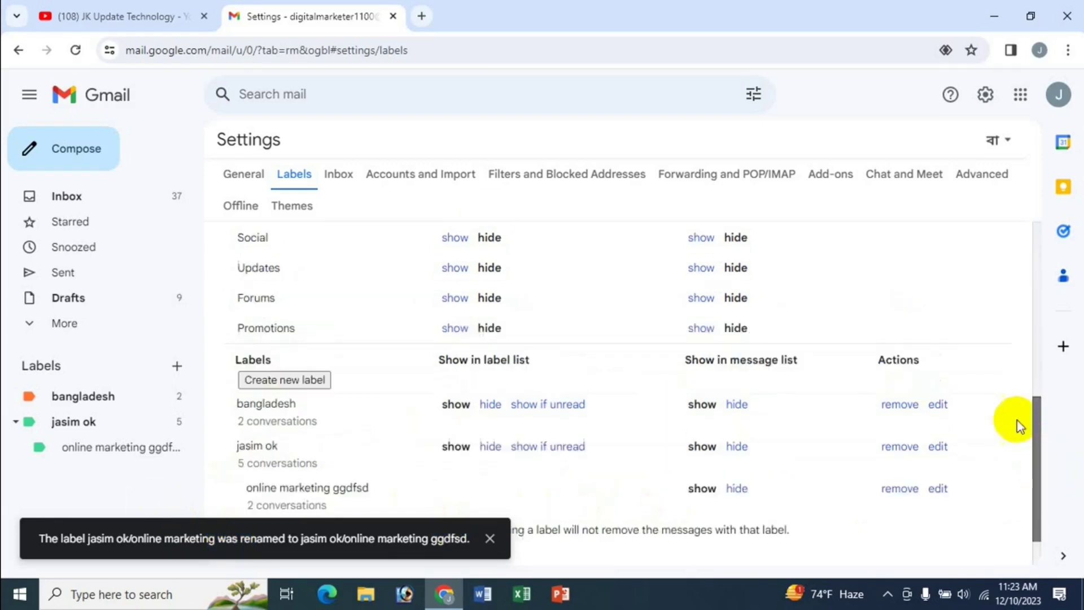
click(74, 204)
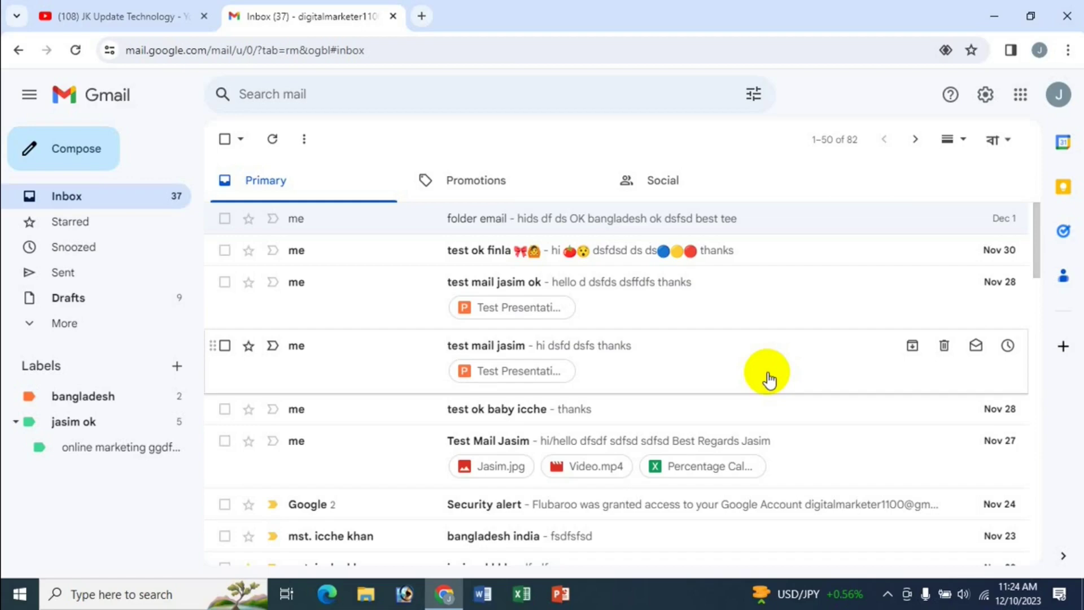
Open the Gmail inbox in a new browser tab from the Google start page
click(62, 2)
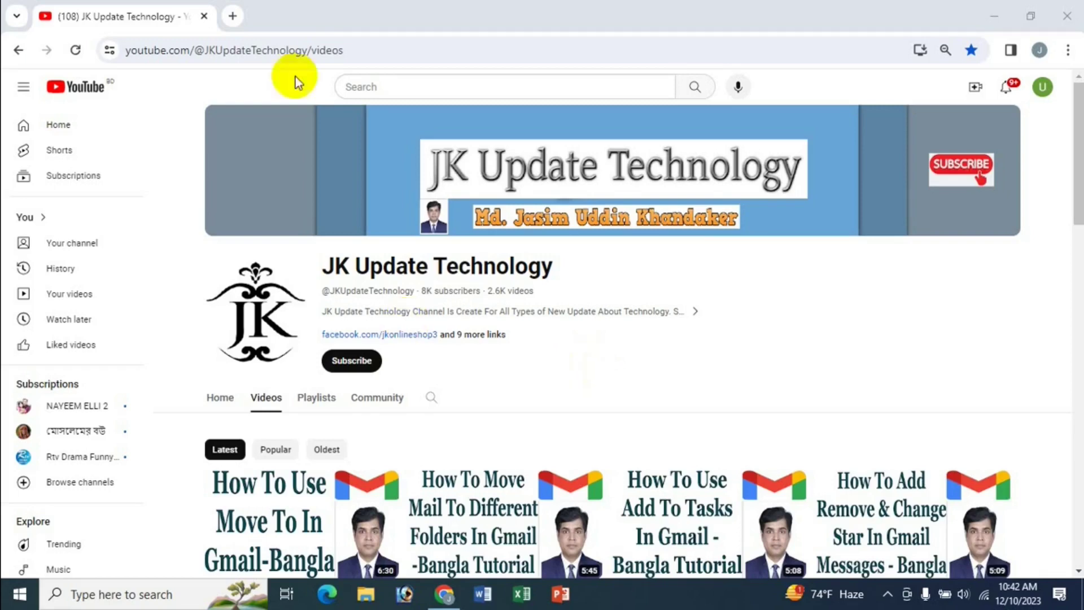
click(236, 16)
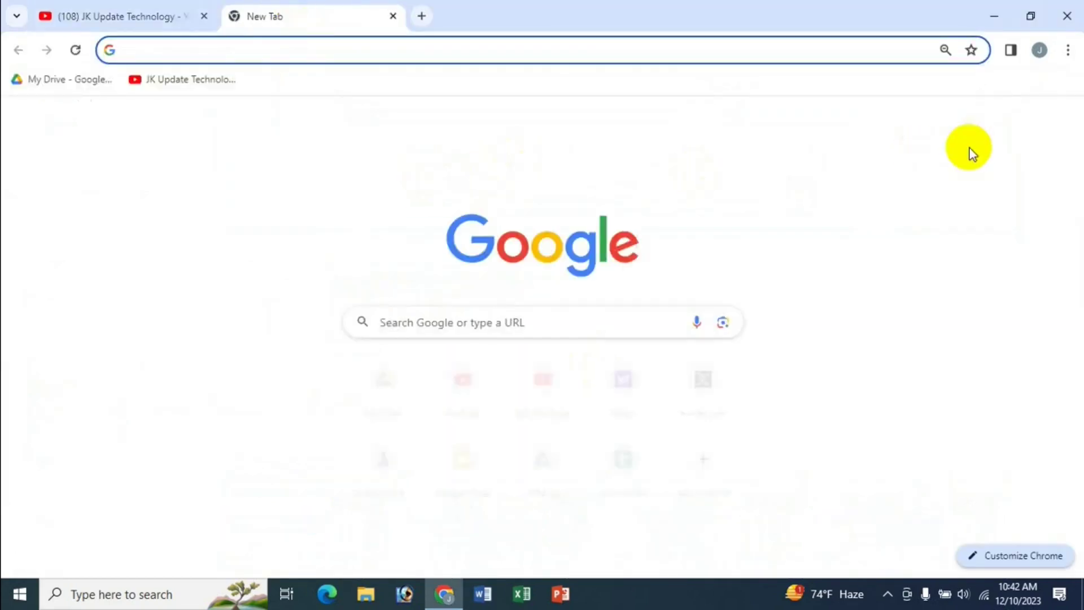
click(1027, 121)
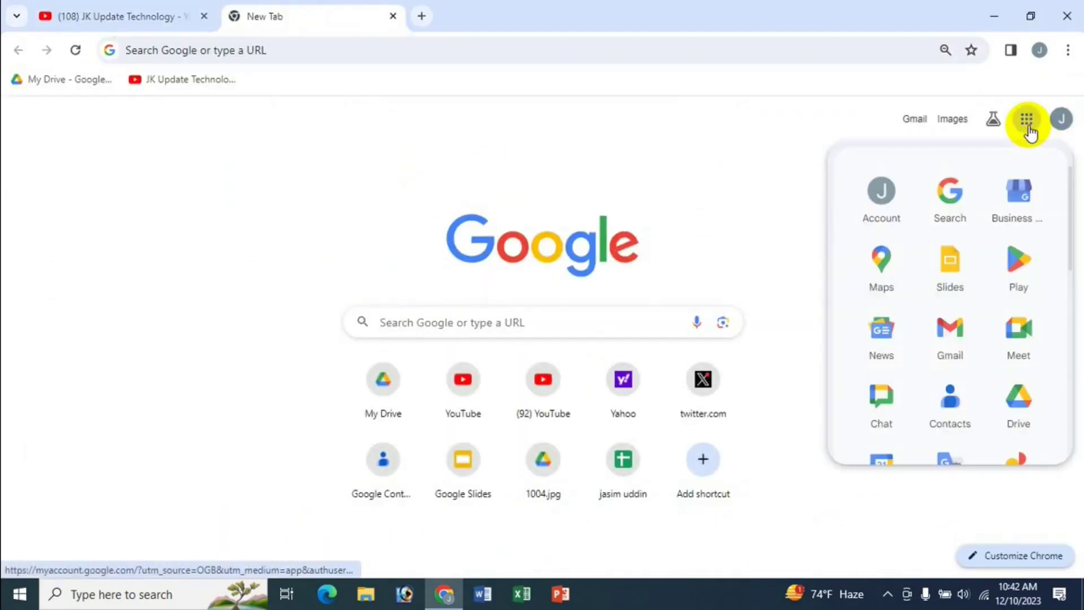
click(912, 119)
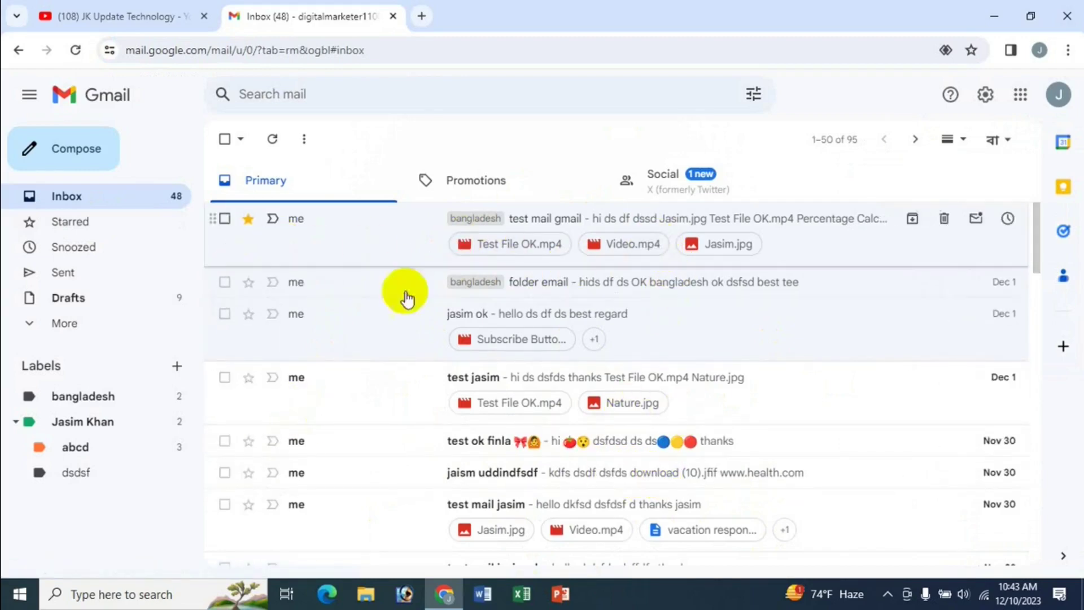
Mute the starred inbox message with the subject test mail gmail
click(224, 220)
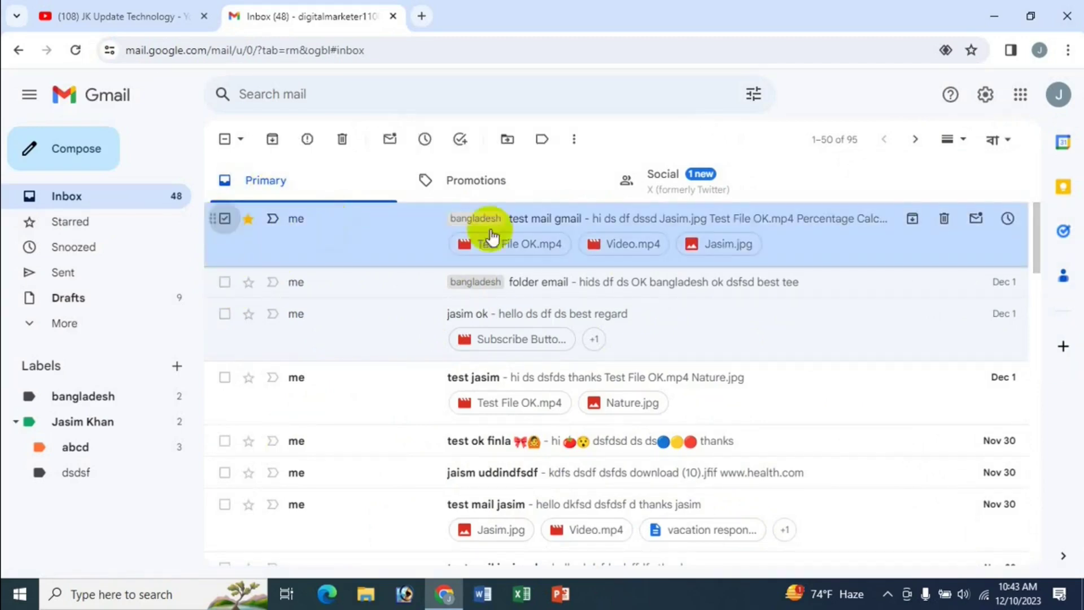
right_click(535, 232)
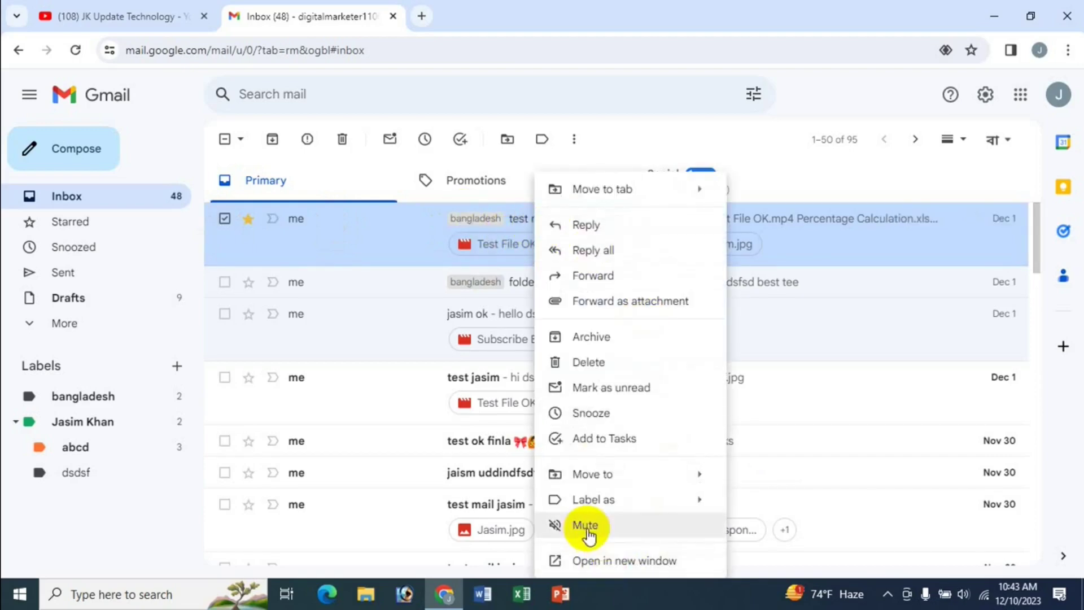
click(661, 138)
click(574, 140)
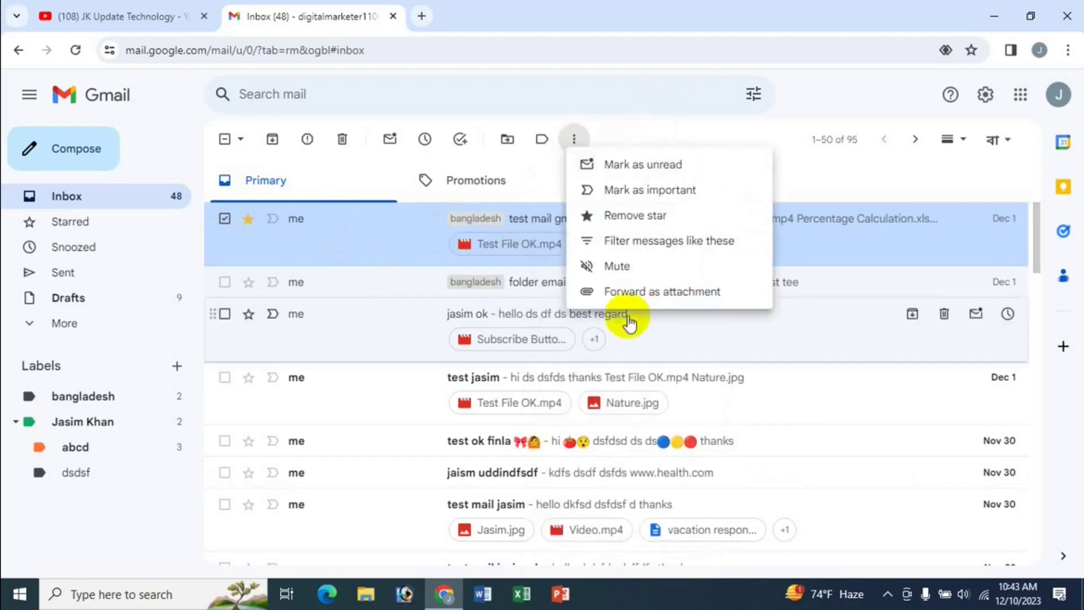
click(625, 273)
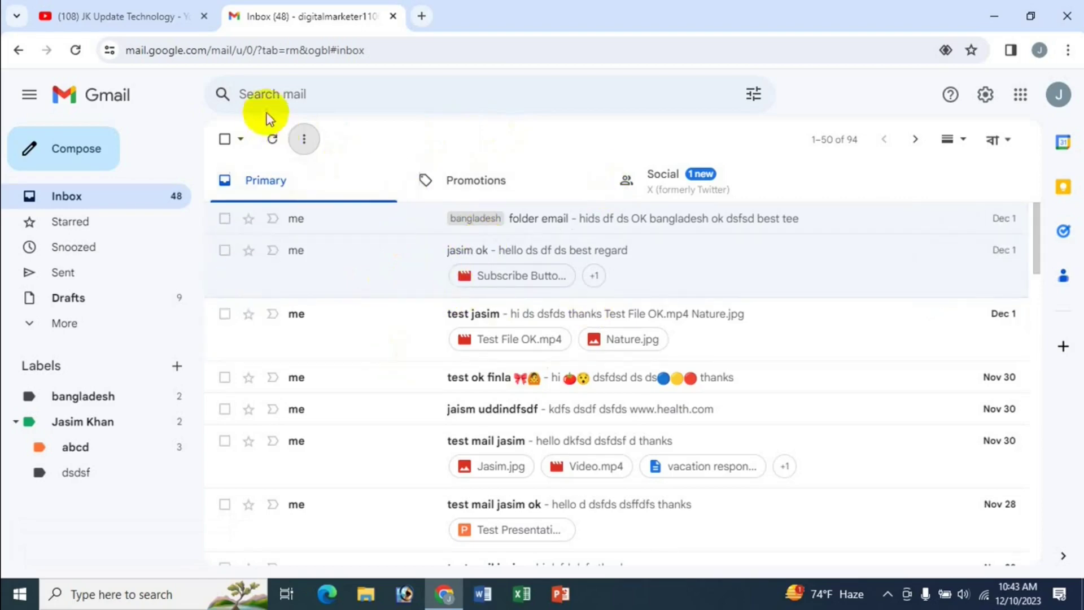
Search the mailbox for in:mute to list the muted messages
click(259, 93)
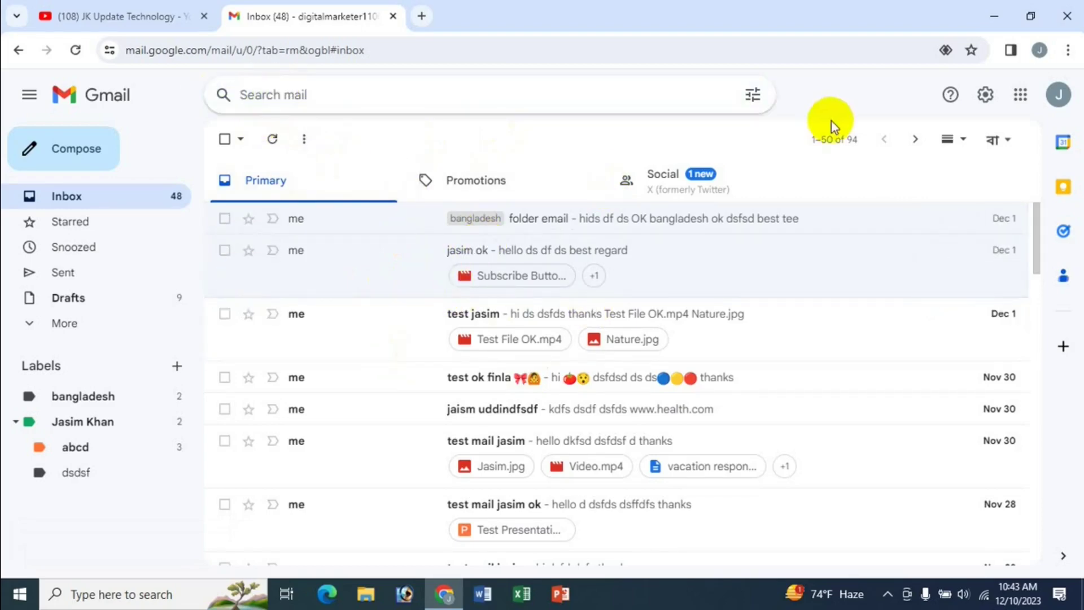
text(in:m)
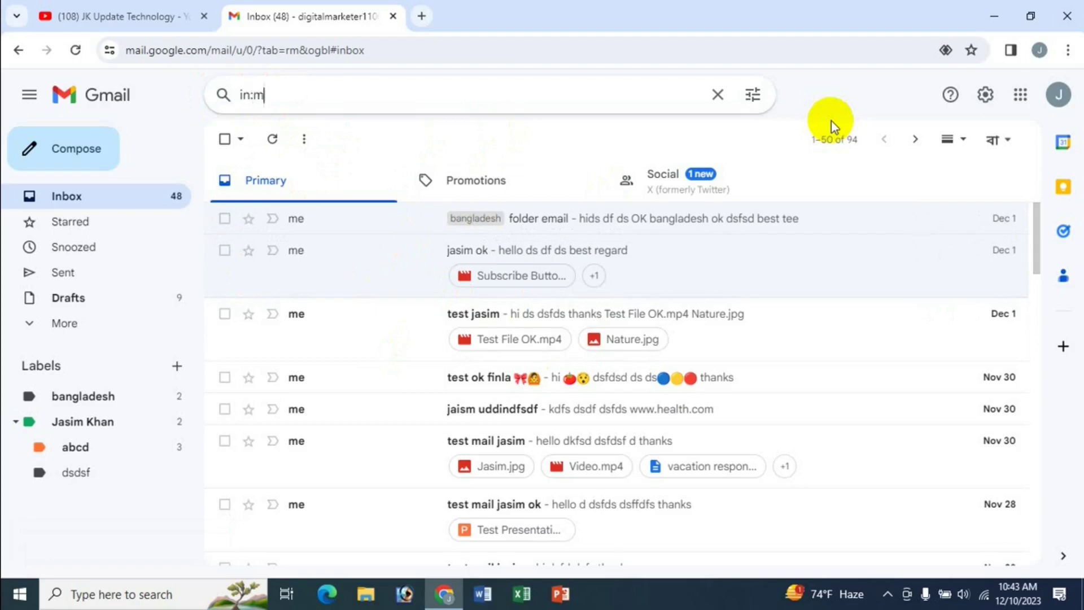
text(ute)
key(Return)
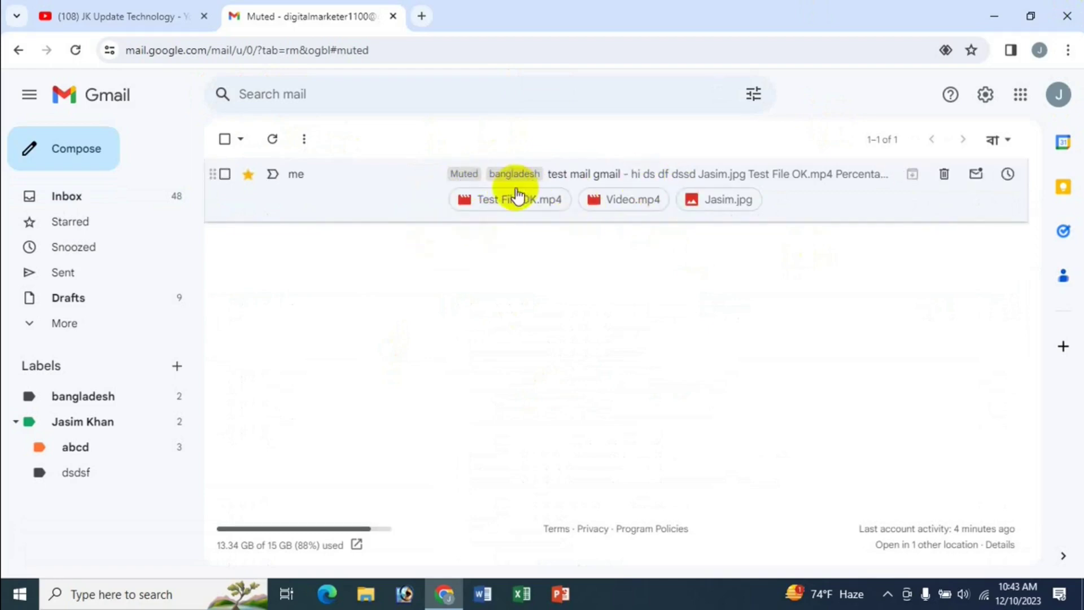
Unmute the muted message with the subject test mail gmail and return to the inbox
click(225, 174)
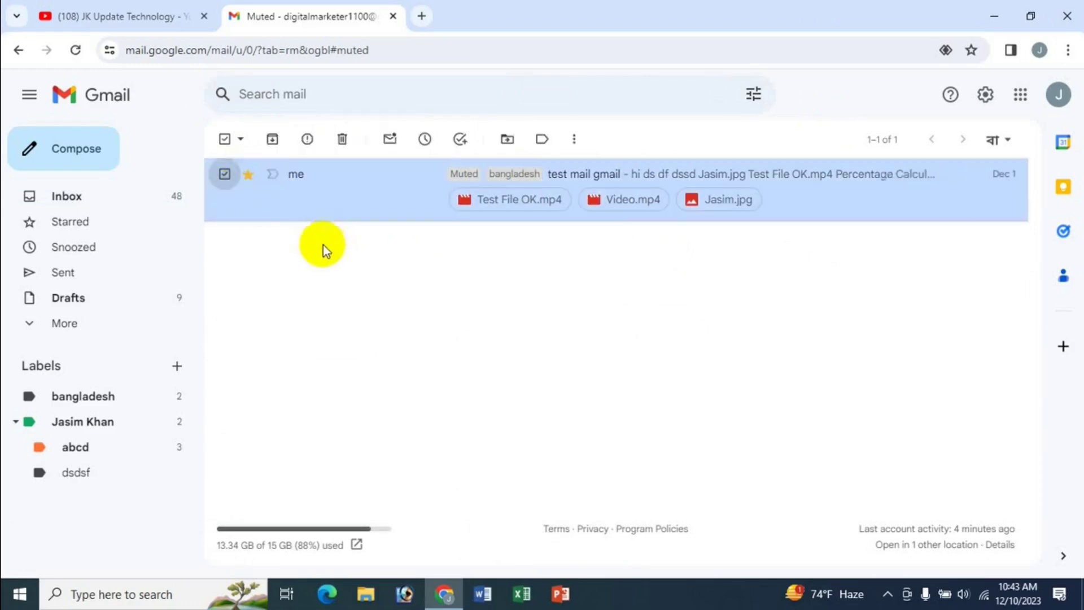
right_click(507, 178)
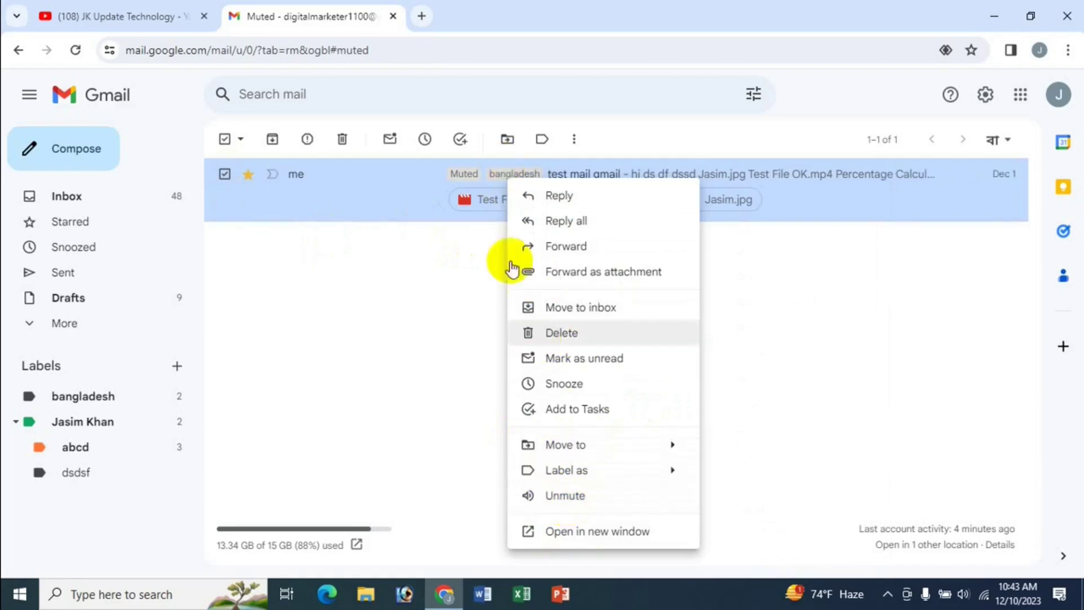
click(574, 141)
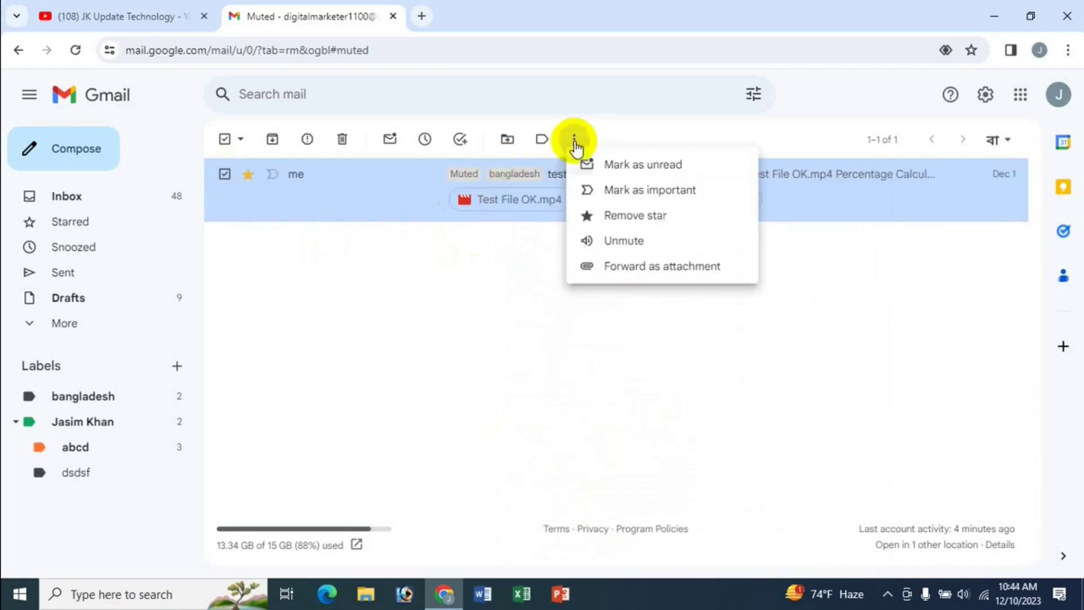
click(619, 241)
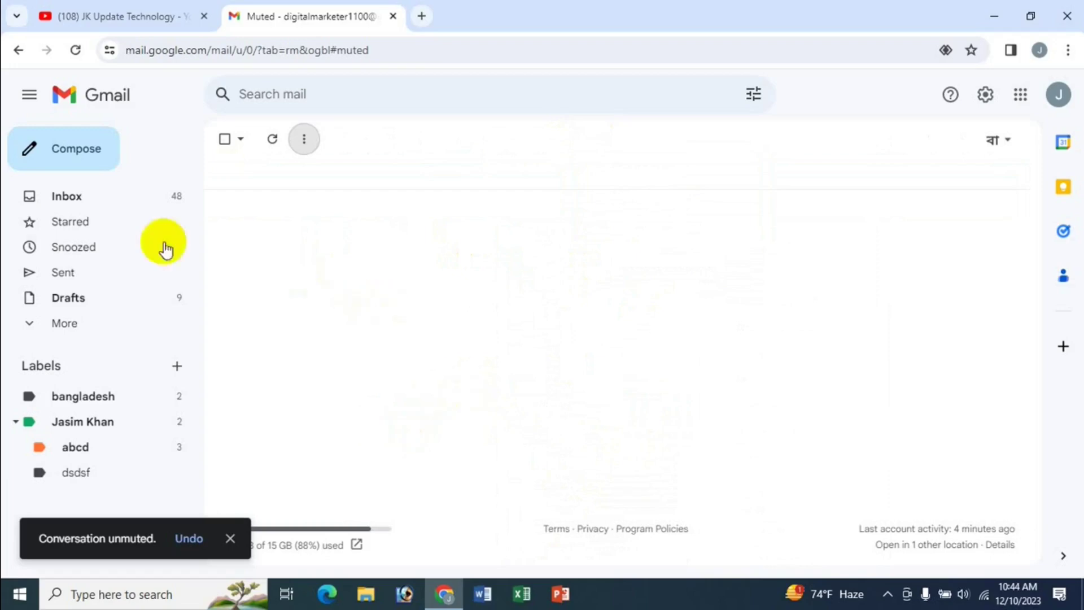
click(110, 198)
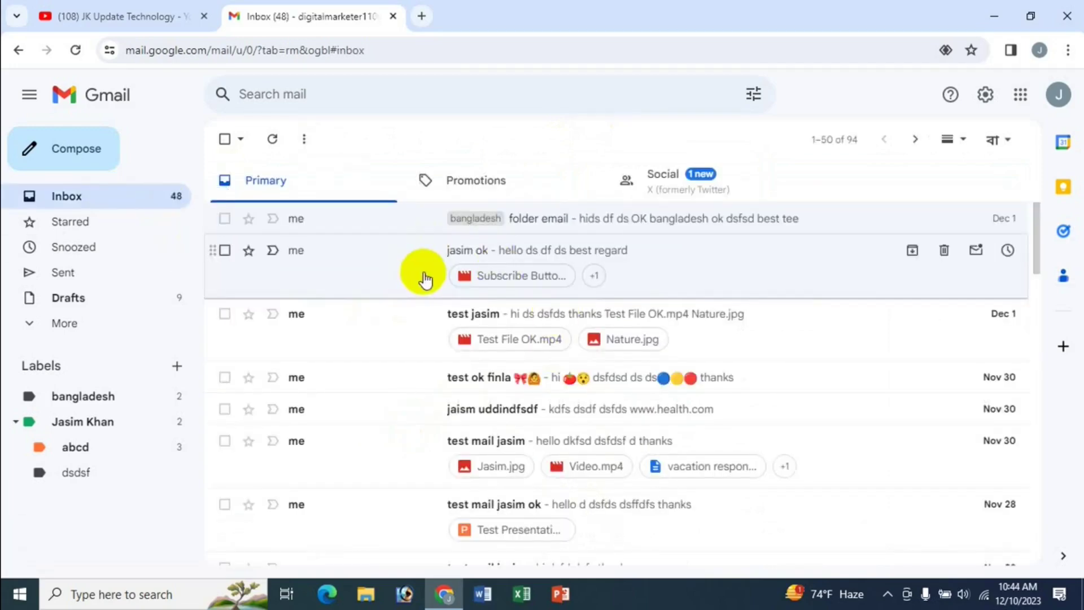
Mute the three newest messages in the Promotions category together
click(456, 184)
click(224, 219)
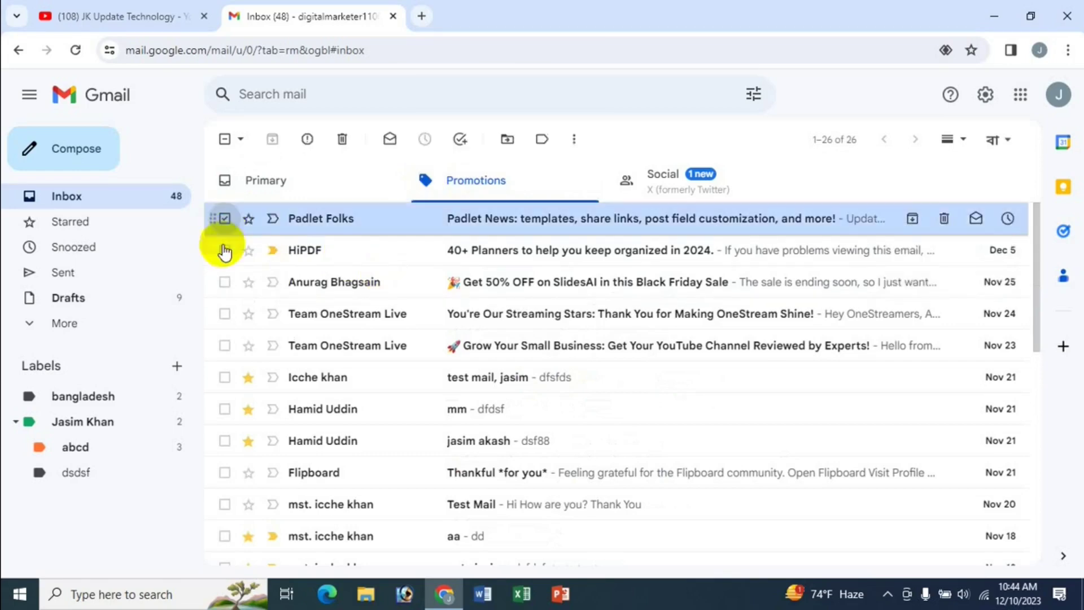
click(224, 250)
click(224, 282)
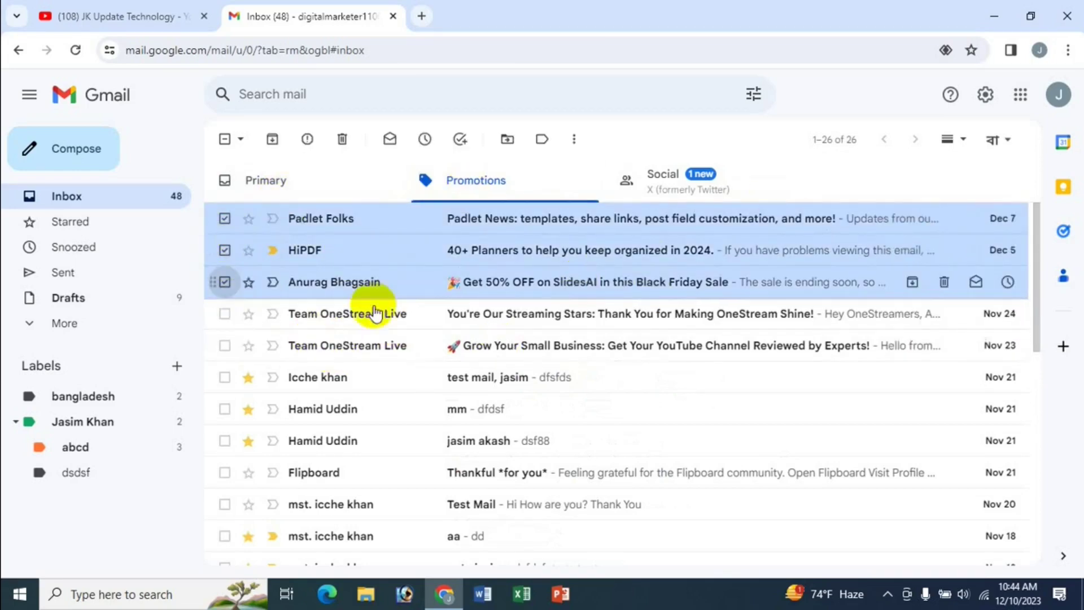
right_click(508, 249)
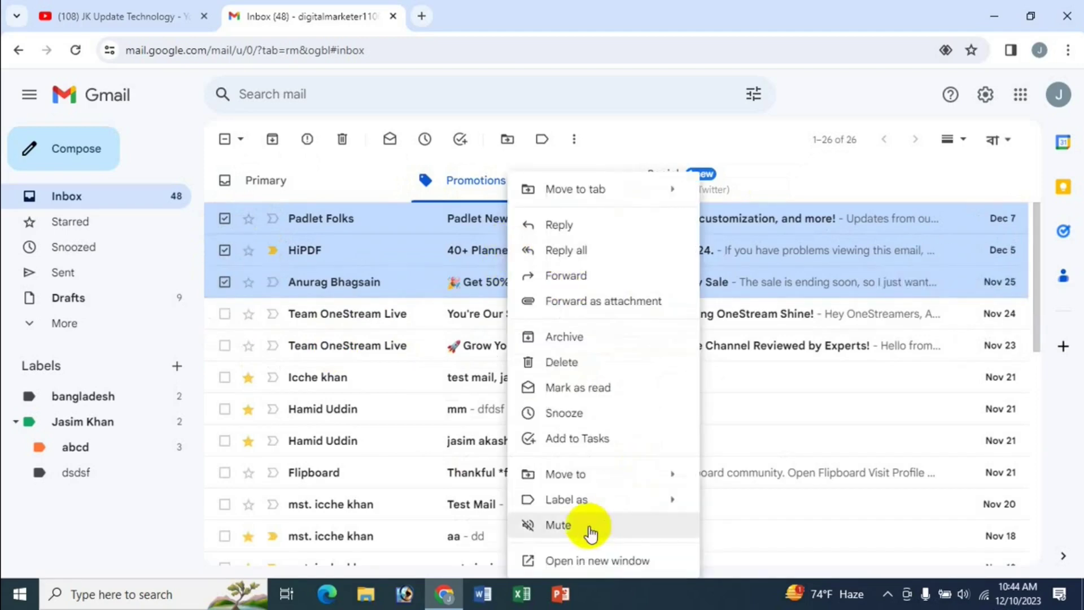
click(574, 140)
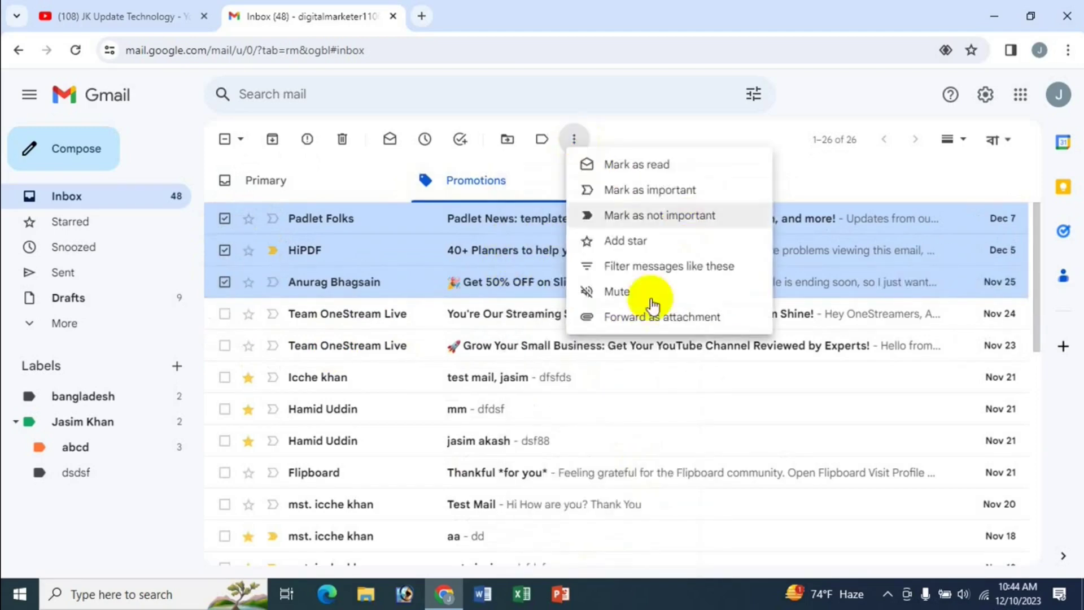
click(623, 293)
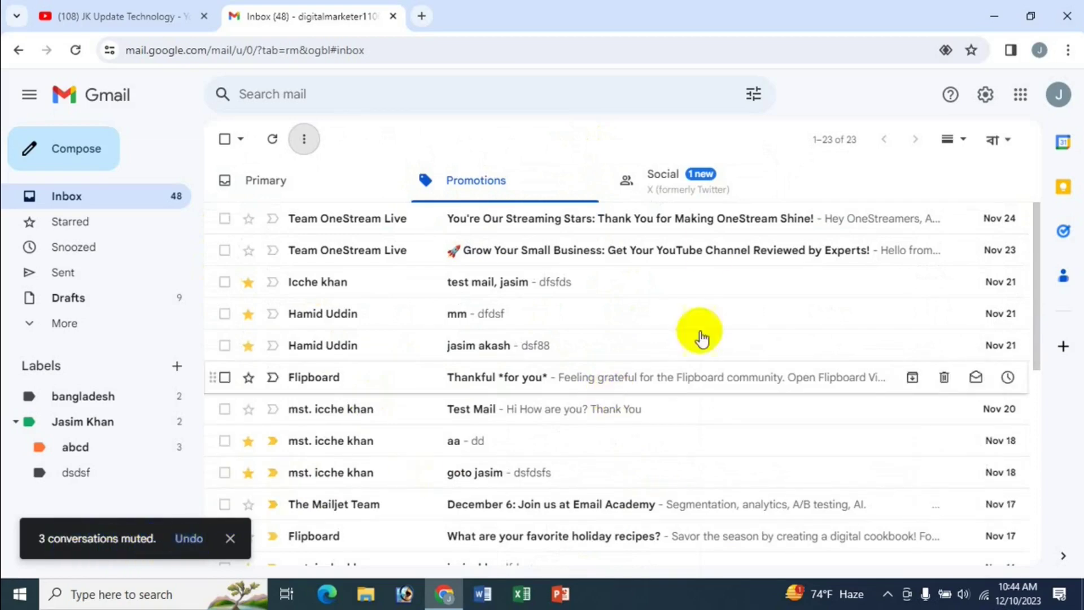
click(192, 540)
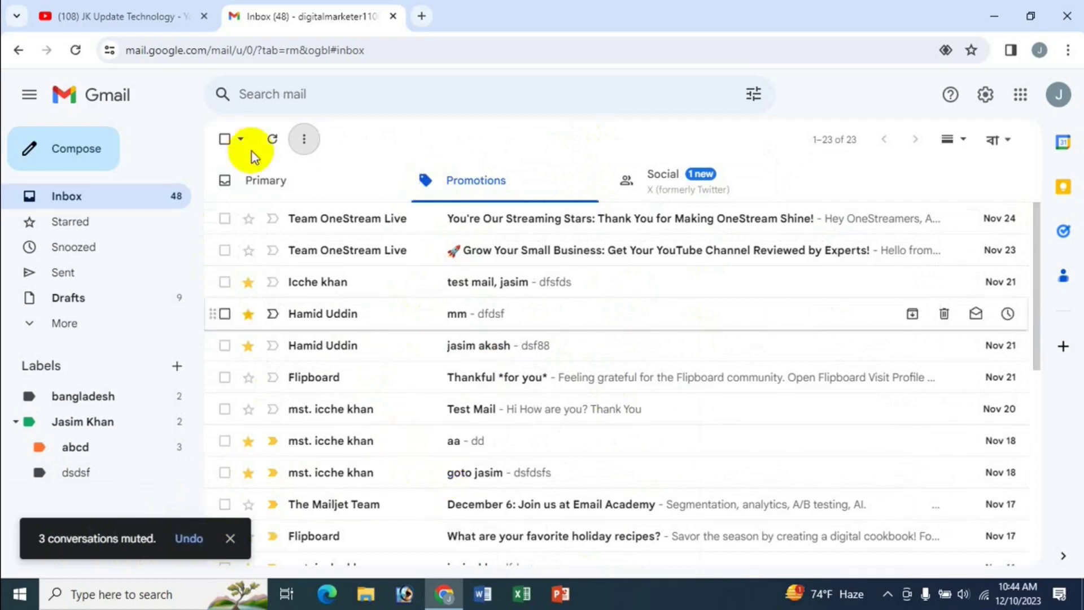
Search the mailbox for in:mute to list the muted promotional messages
click(286, 102)
text(in)
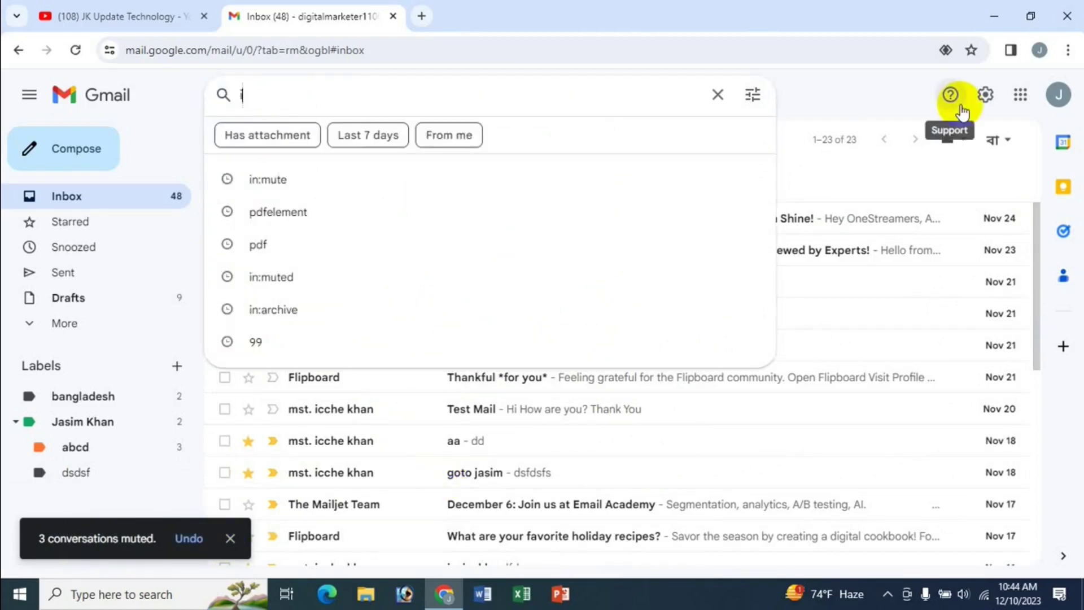
text(:mute)
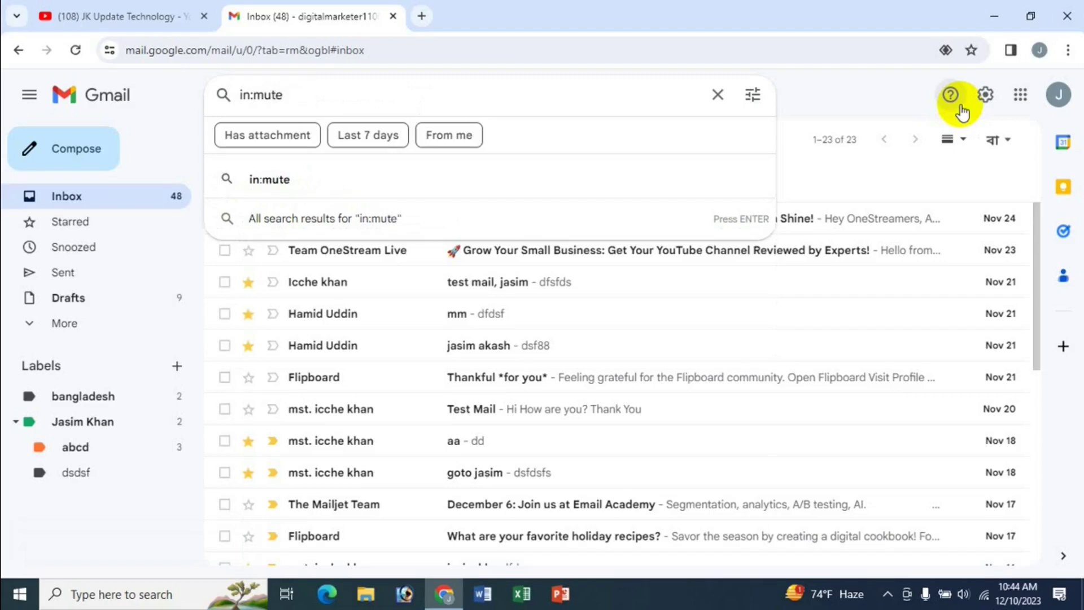
key(Return)
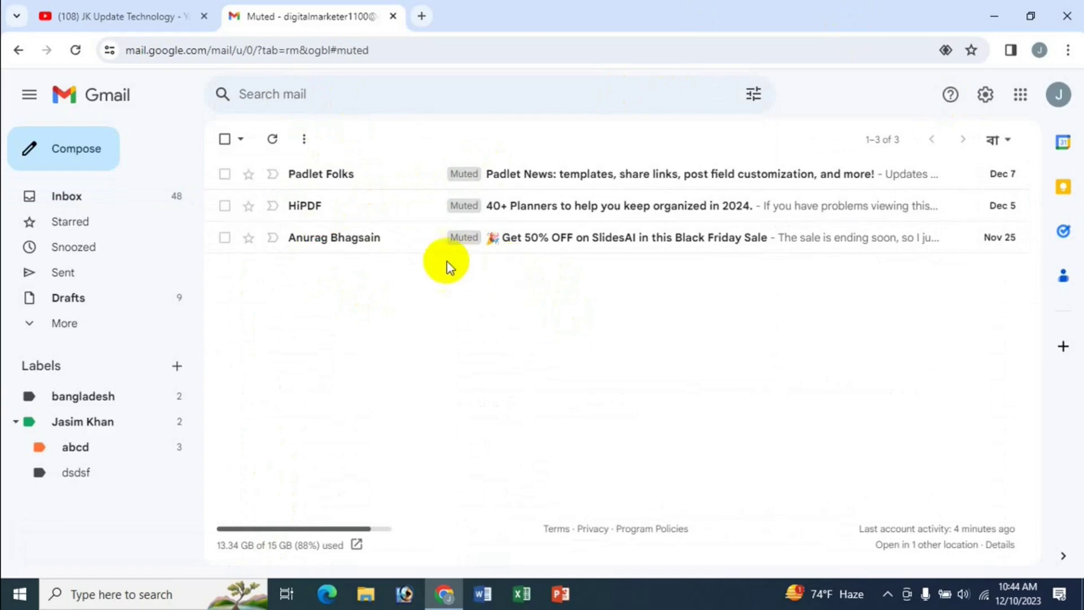
Select all the muted promotional messages, unmute them together and return to the inbox
click(225, 139)
click(224, 139)
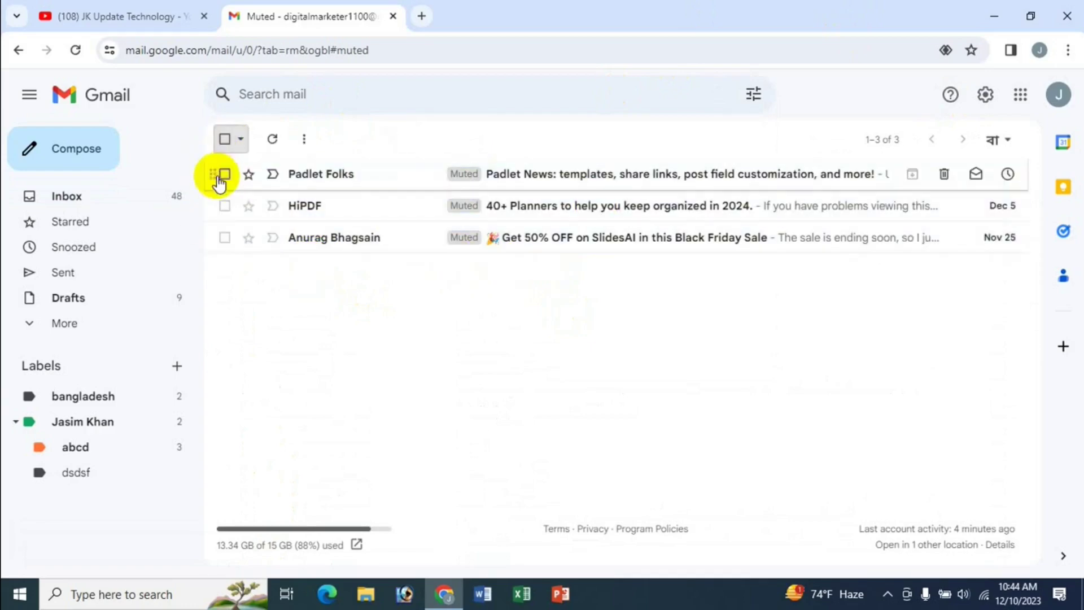
click(224, 174)
click(225, 205)
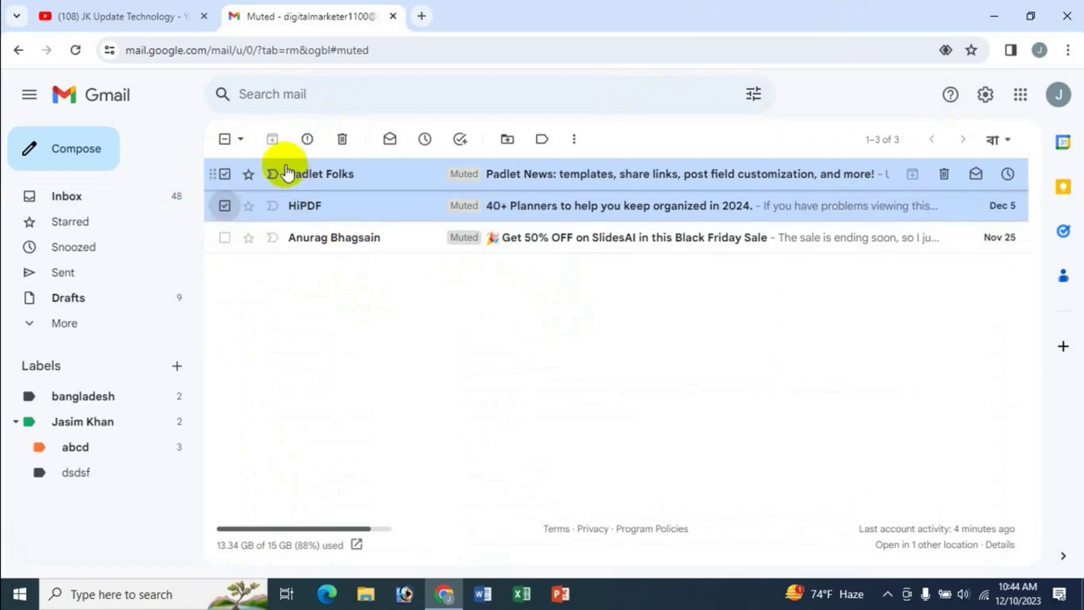
click(225, 140)
click(226, 141)
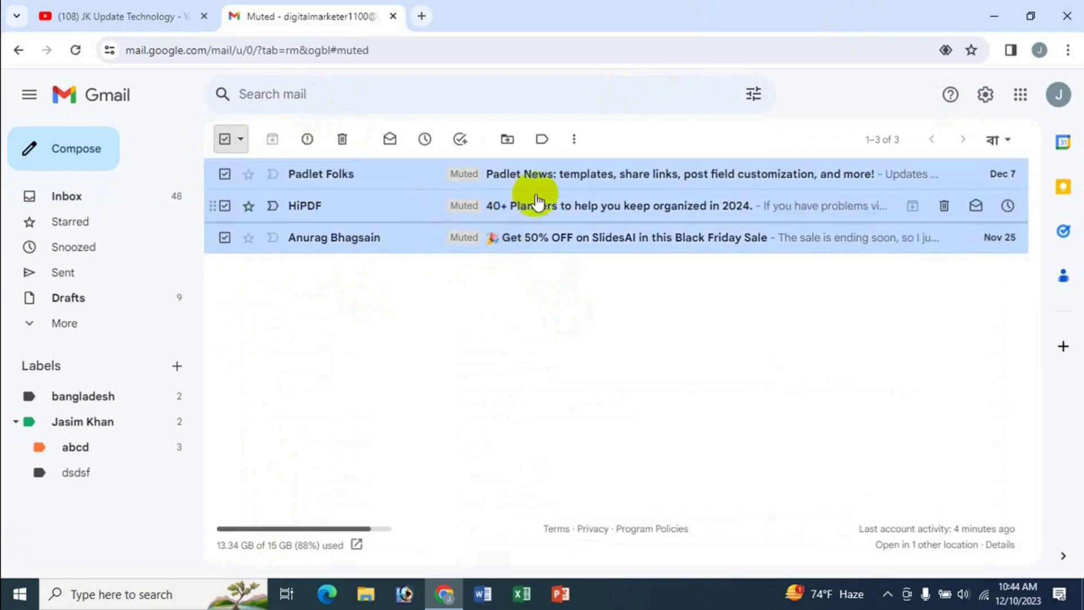
click(575, 141)
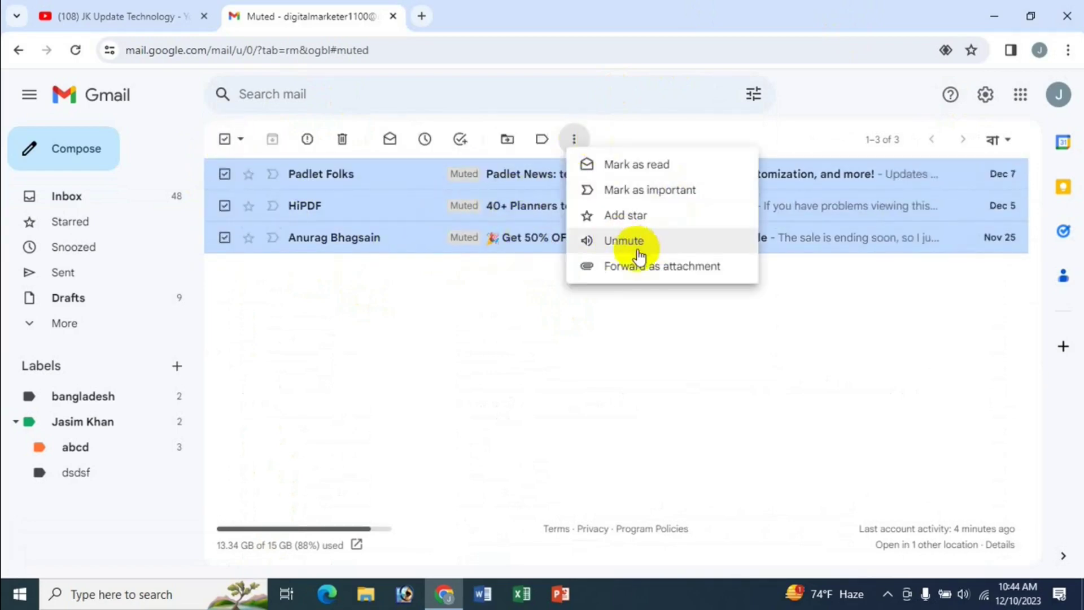
click(497, 195)
right_click(497, 201)
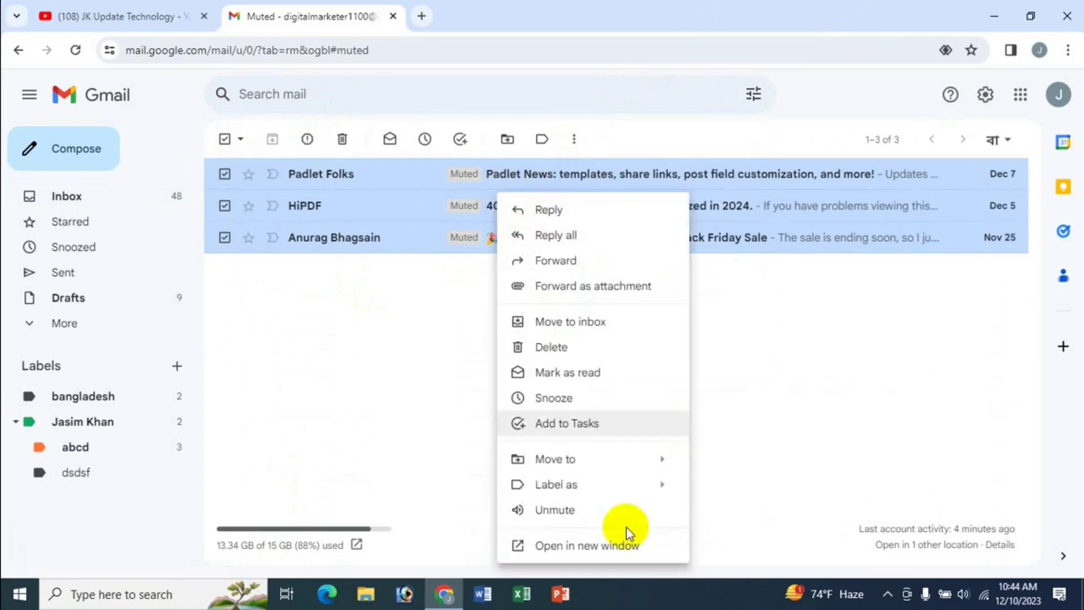
click(569, 509)
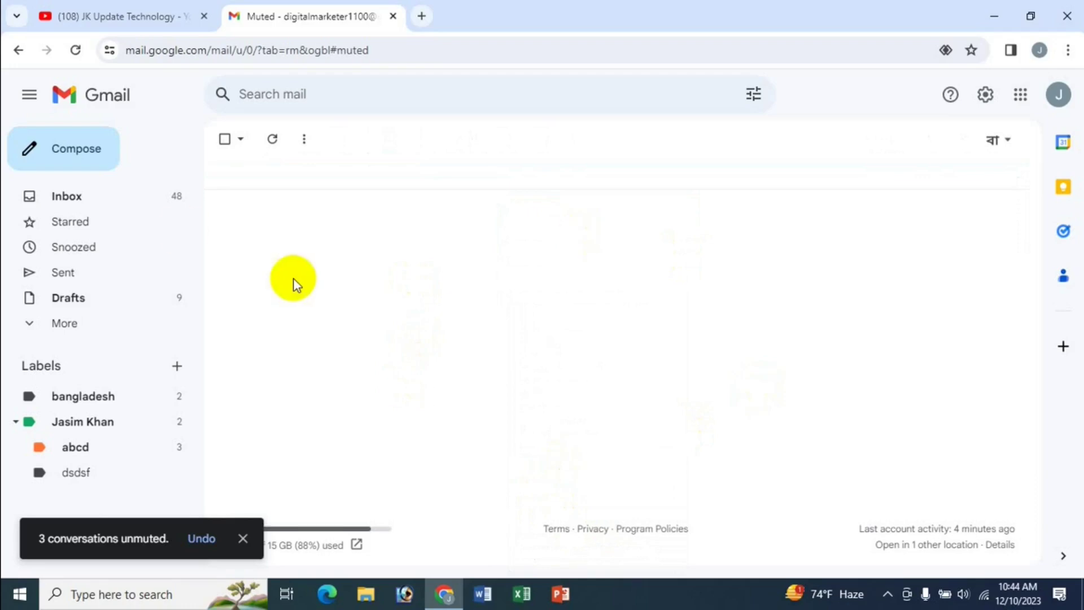
click(83, 198)
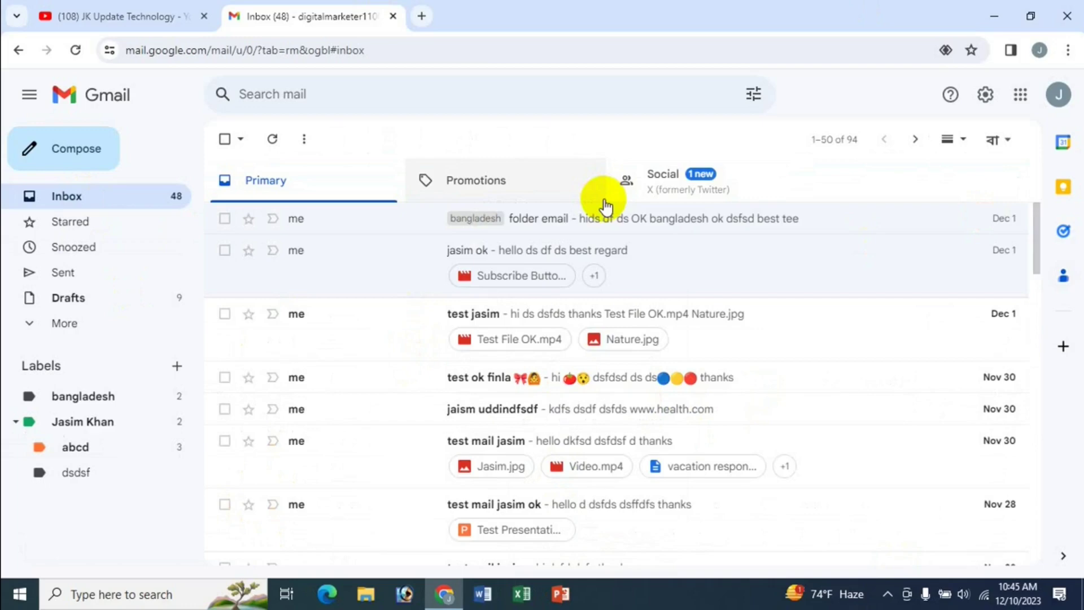
Open Gmail in a new browser tab from the Google start page, beside the YouTube channel page
click(120, 16)
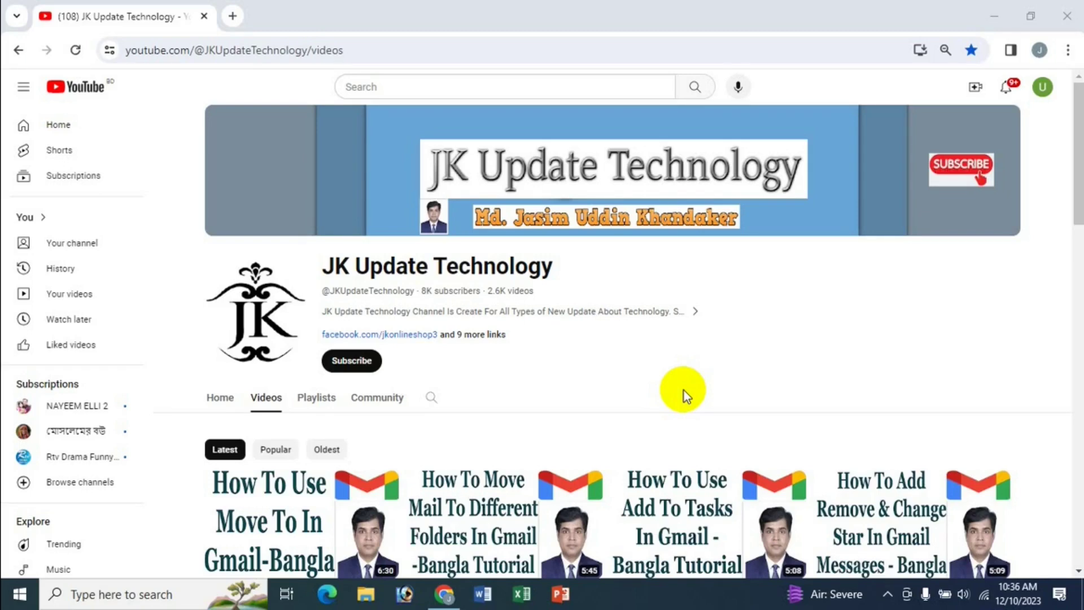
click(233, 16)
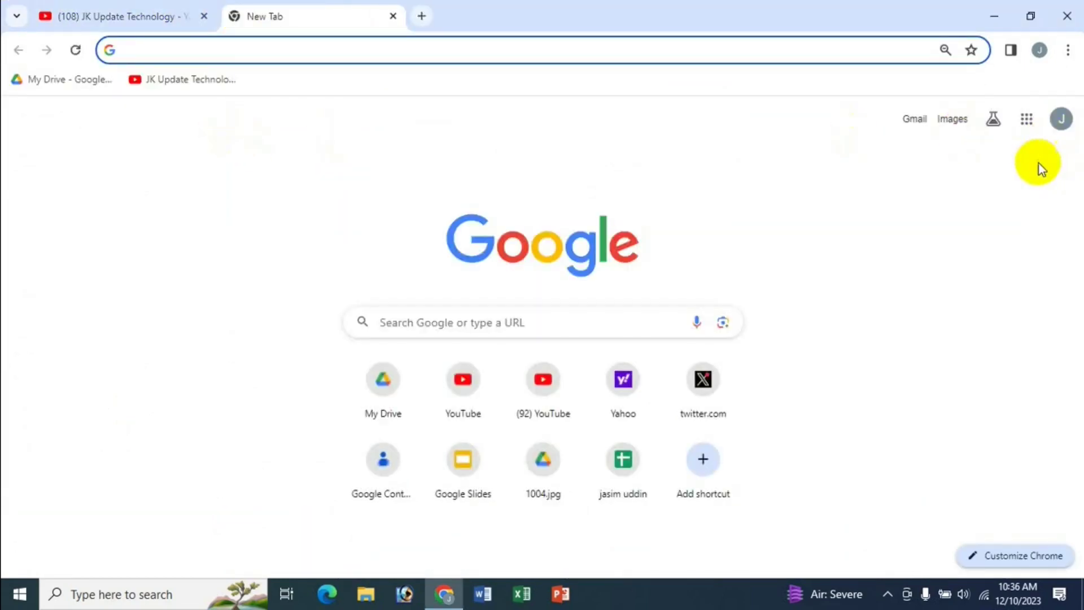
click(1026, 120)
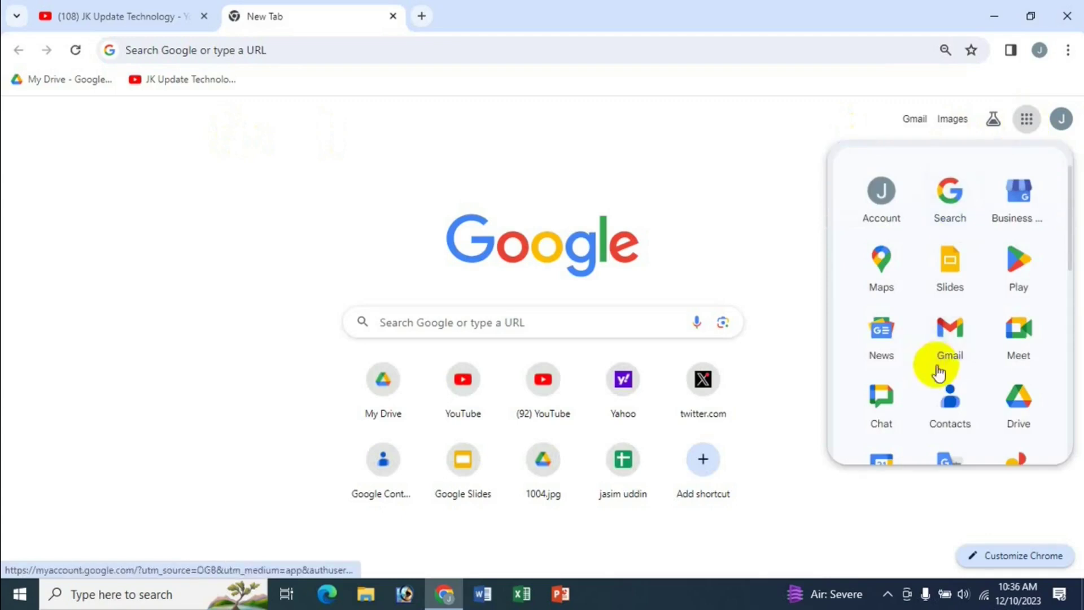
click(798, 222)
click(913, 119)
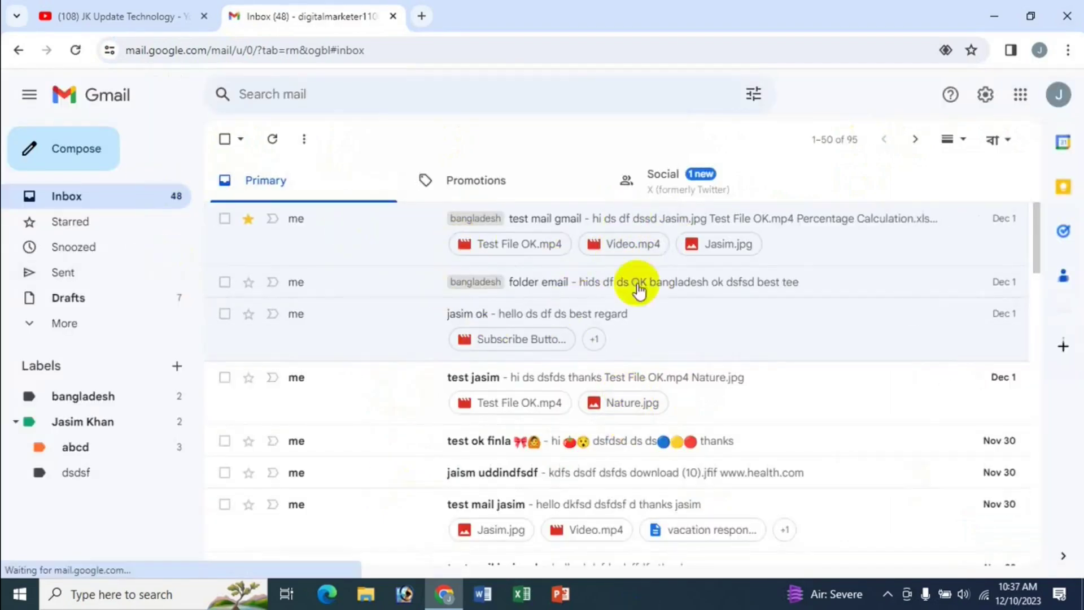
Look through the inbox, examine the content and attachments of the test mail gmail message, and return to the inbox
scroll(788, 477, down, 3)
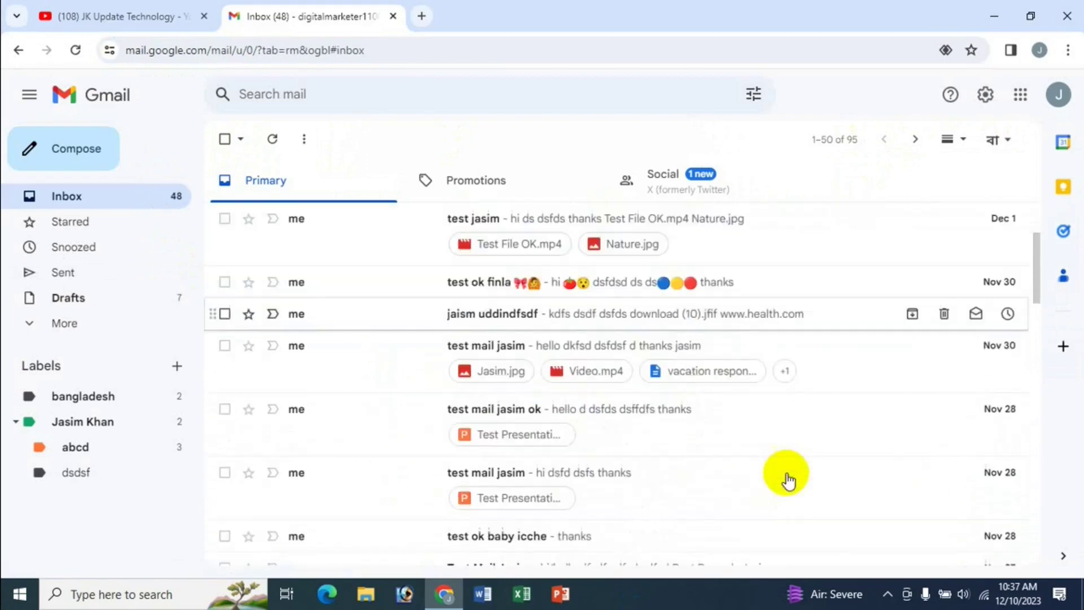
scroll(788, 477, up, 3)
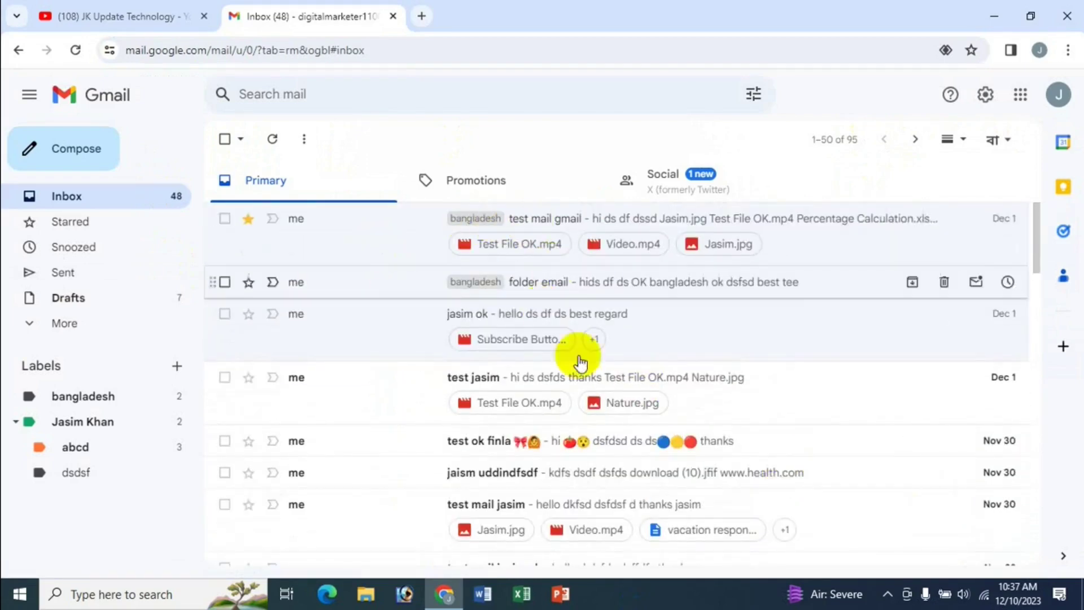
click(538, 228)
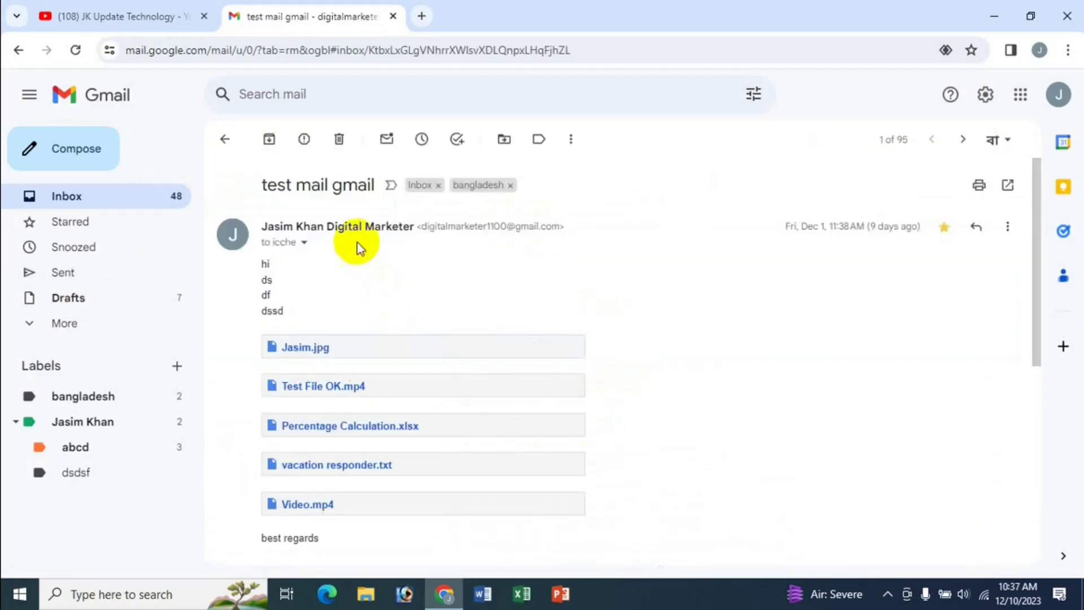
scroll(494, 522, down, 7)
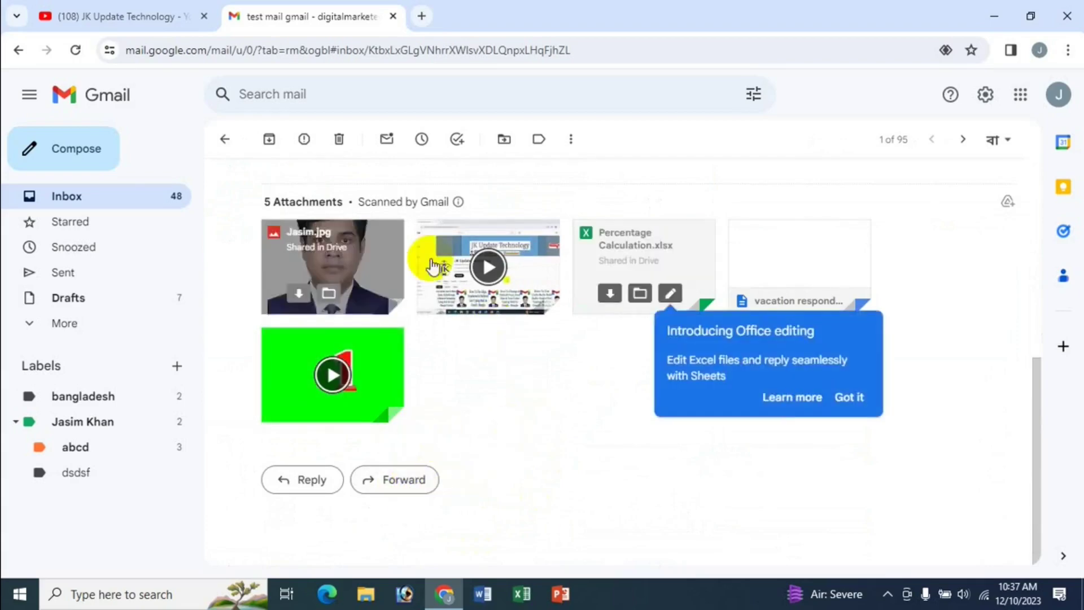
click(104, 193)
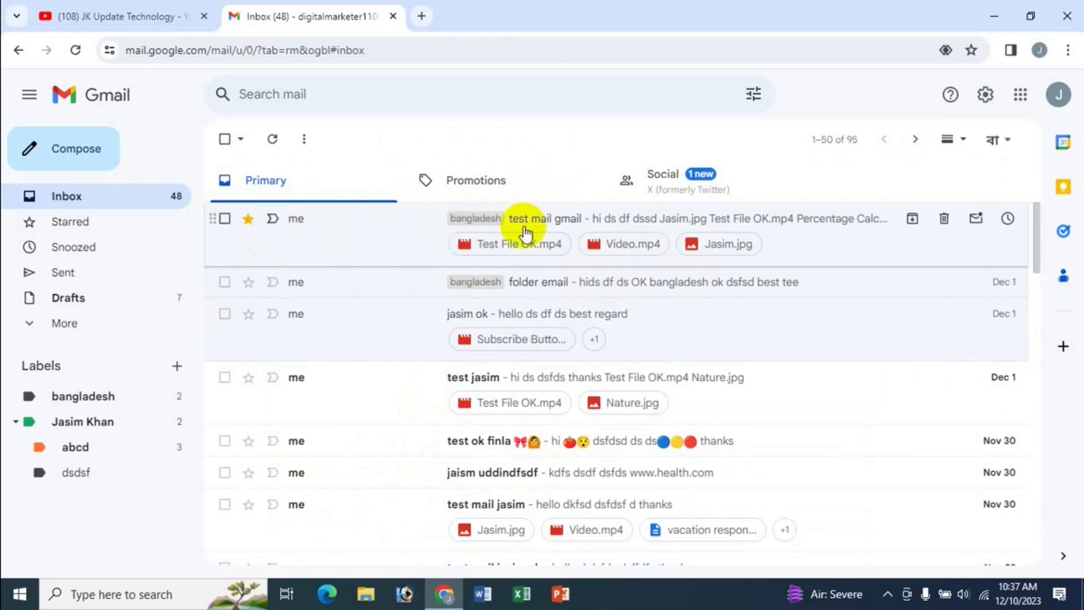
Create a draft that forwards the starred inbox message test mail gmail as an attachment
click(225, 220)
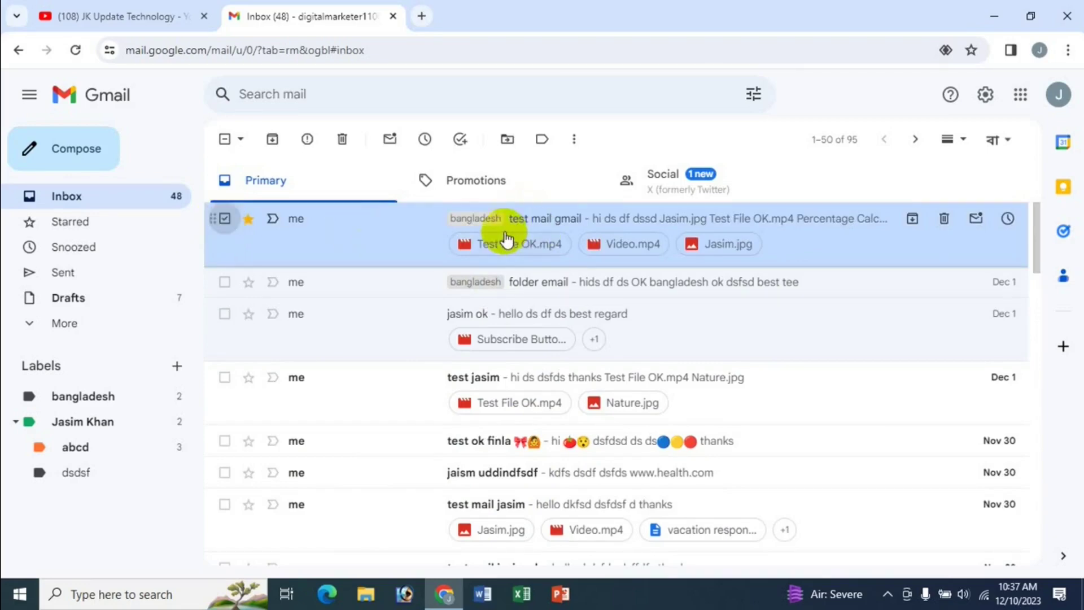
right_click(528, 226)
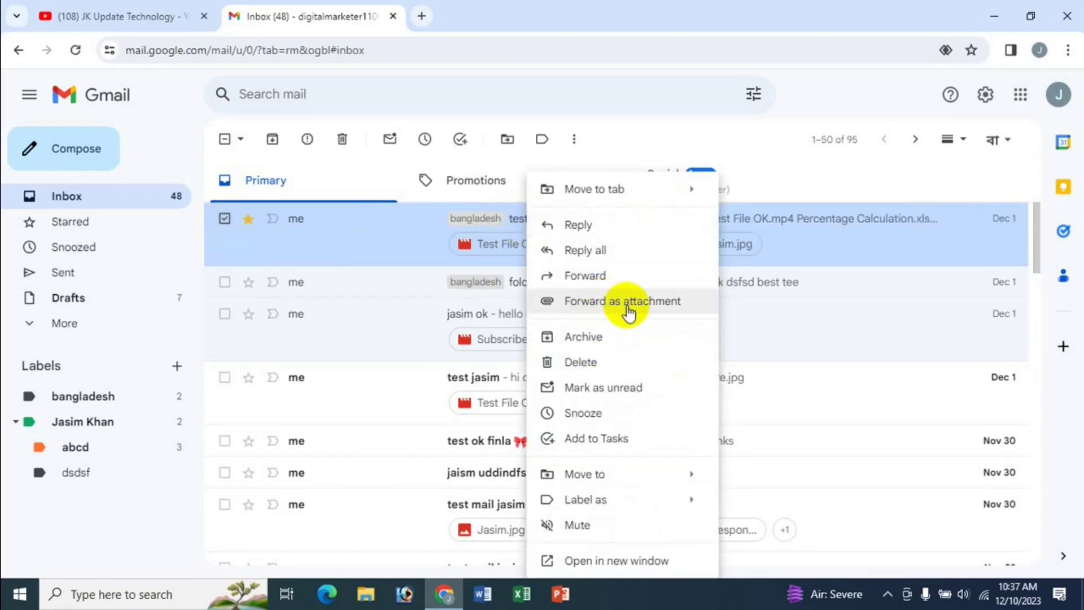
click(664, 136)
click(574, 141)
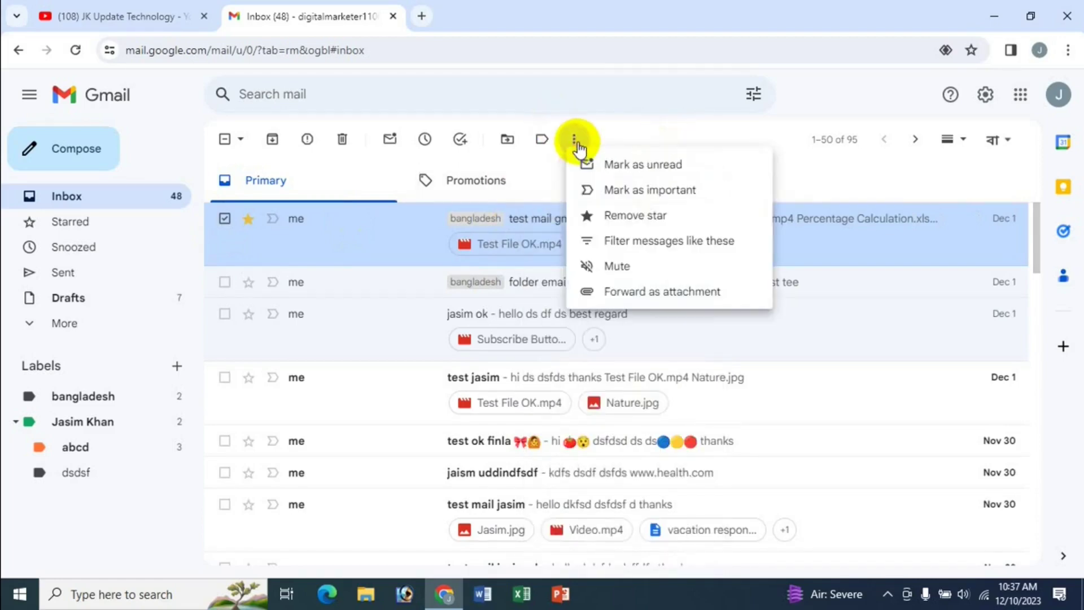
click(671, 293)
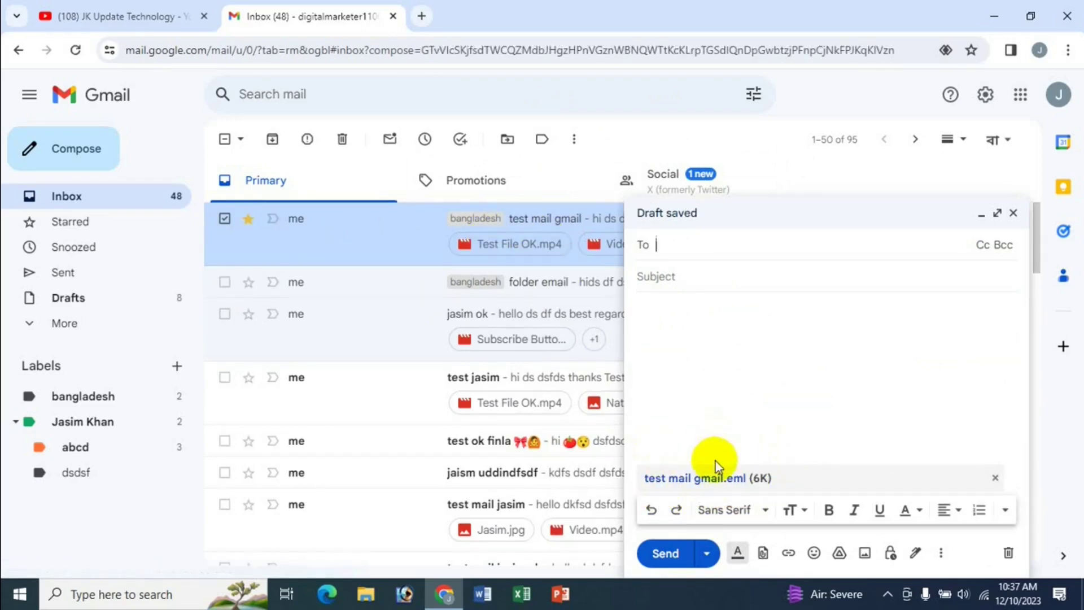
Address the forwarding draft to the suggested contact and set its subject to fds
text(i)
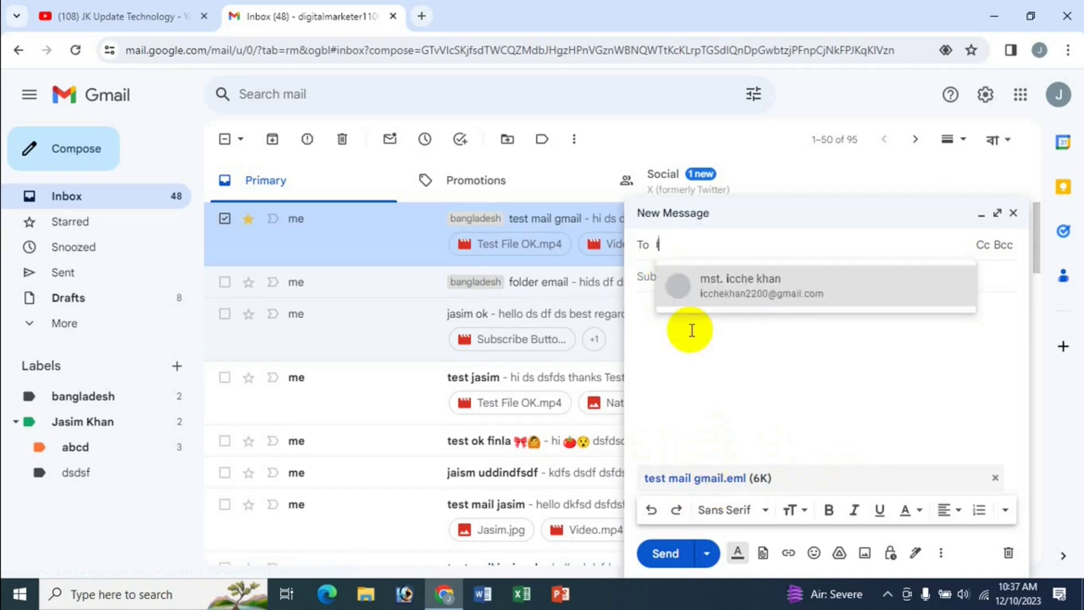
click(727, 282)
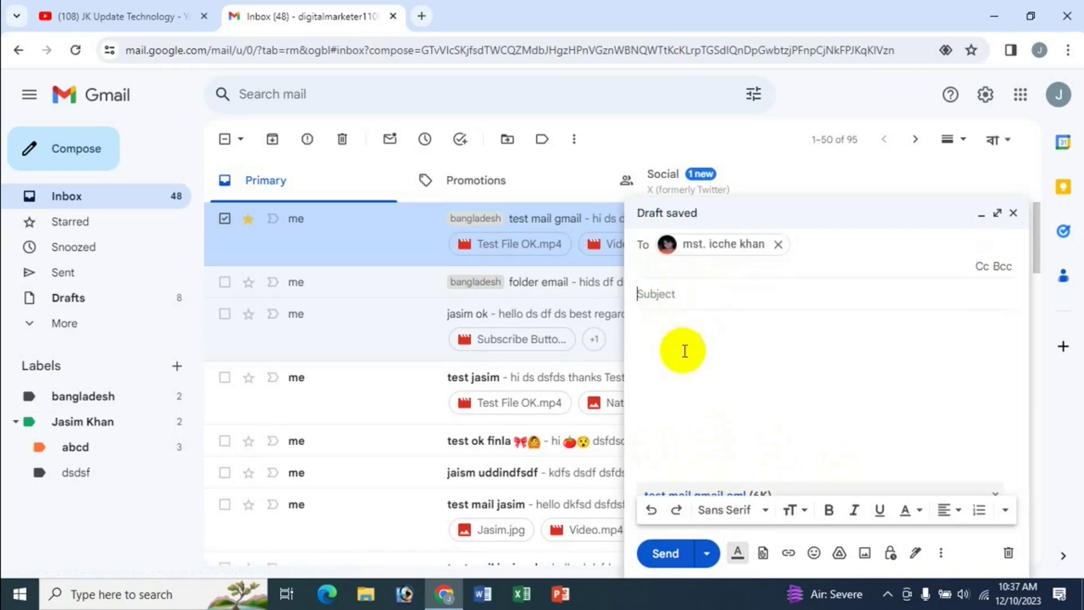
key(Tab)
text(fds)
Fill the draft's body with the lines dsf, ds, ds and ds, and close the draft
key(Tab)
text(dsf)
key(Return)
text(ds)
key(Return)
text(ds)
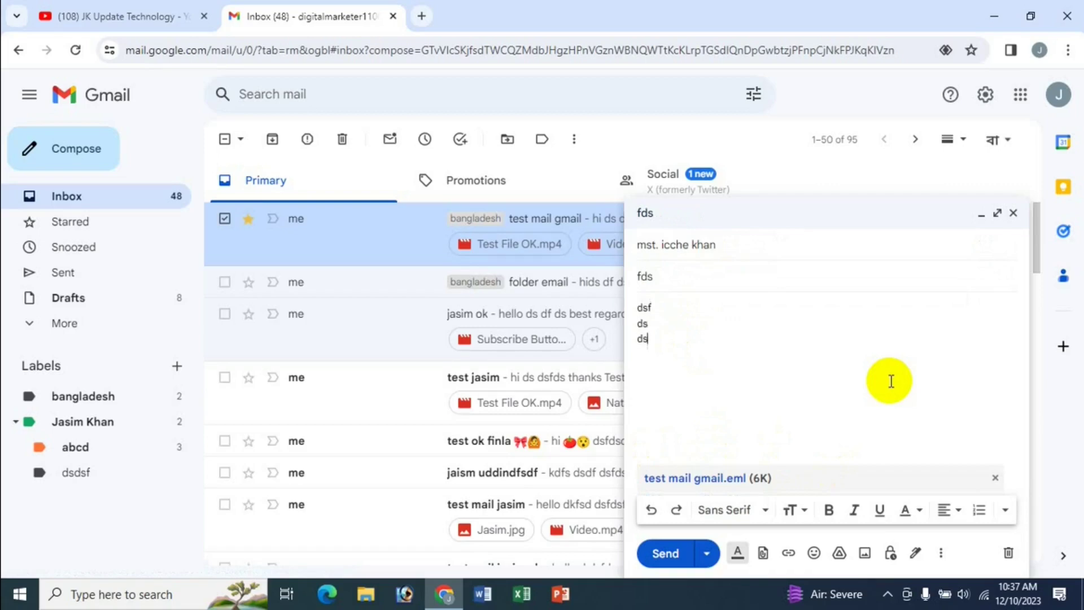
key(Return)
text(ds)
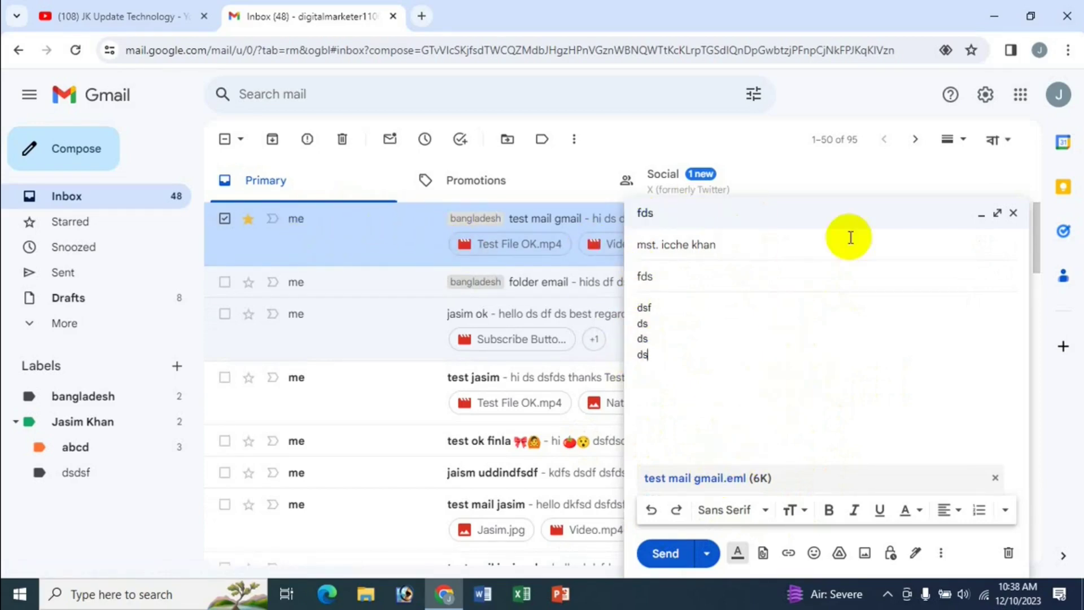
click(1013, 212)
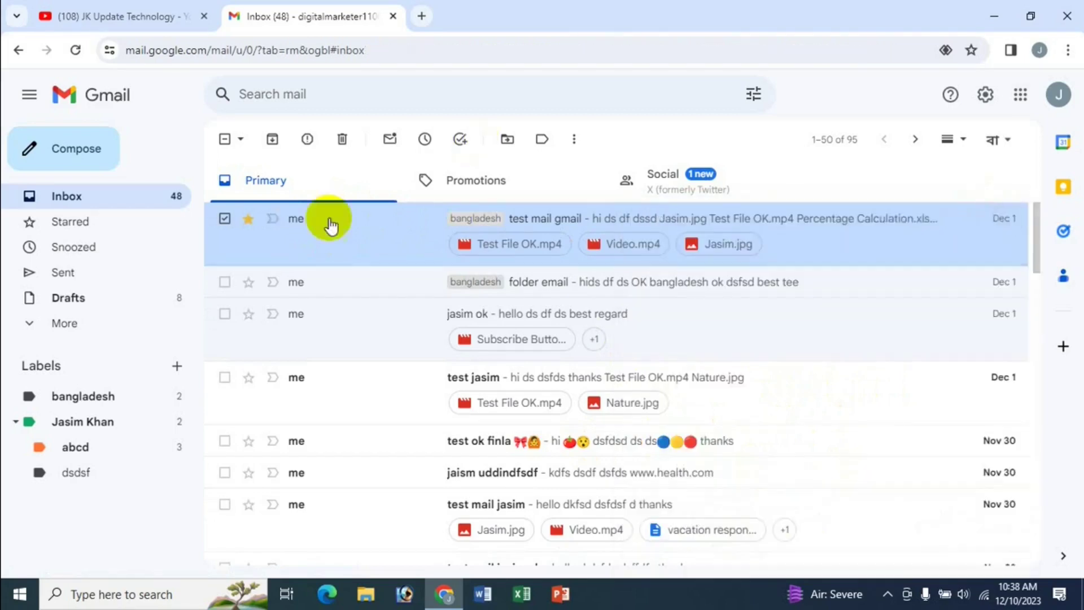
Deselect the starred message and select the first three unread messages in the Primary inbox
click(226, 220)
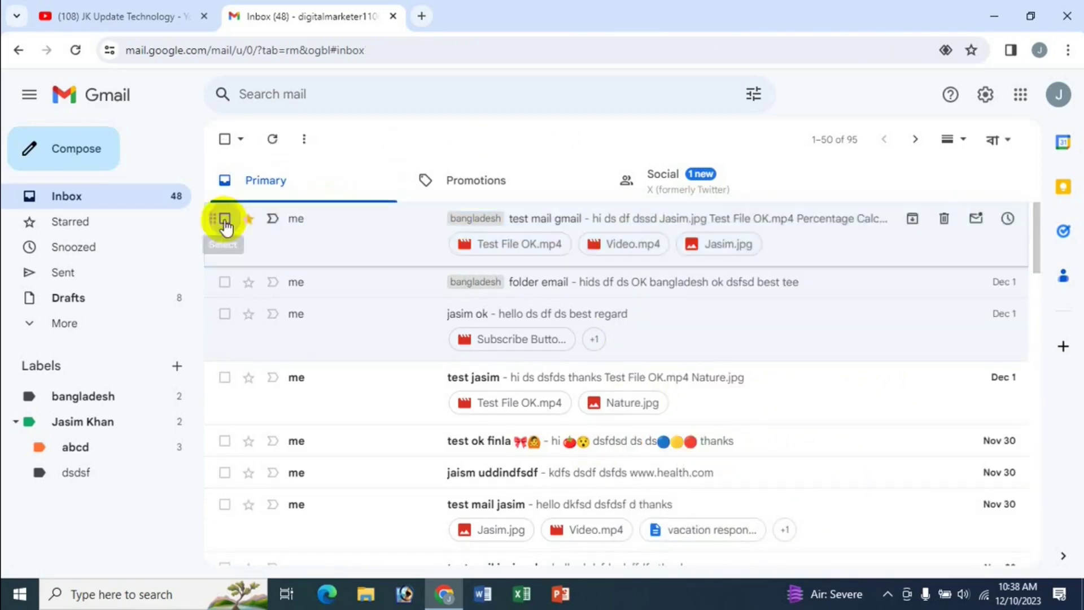
click(224, 377)
click(224, 441)
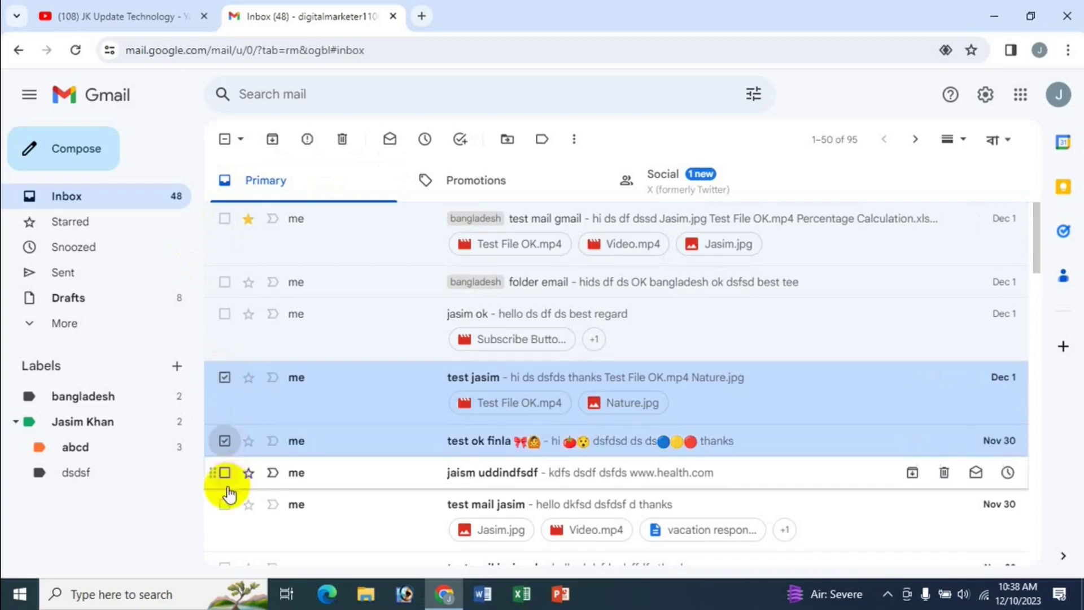
click(224, 472)
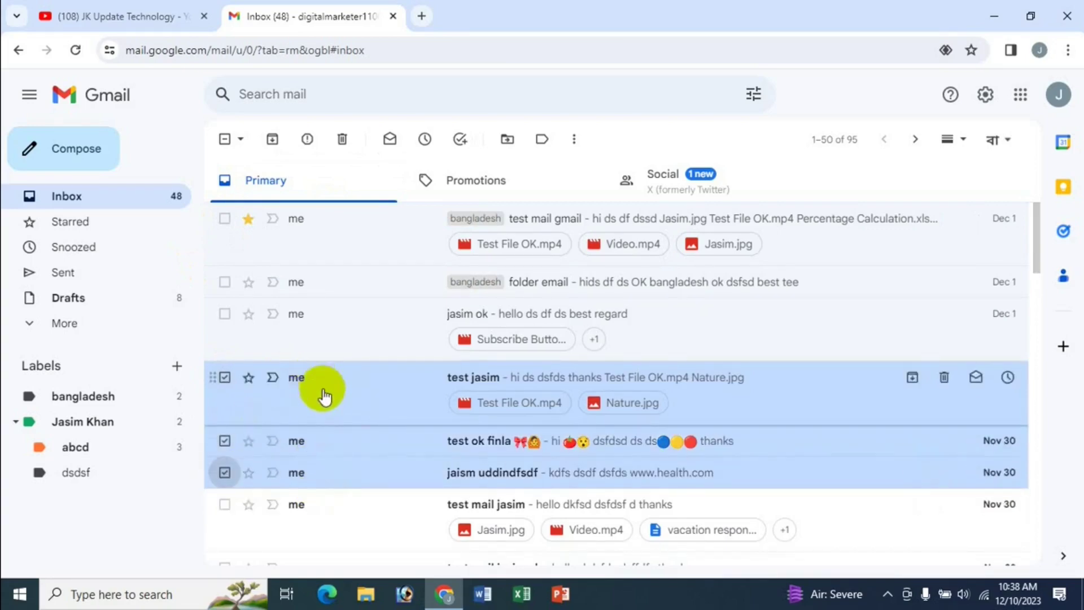
Create a draft that forwards the three selected messages together as attachments
right_click(459, 438)
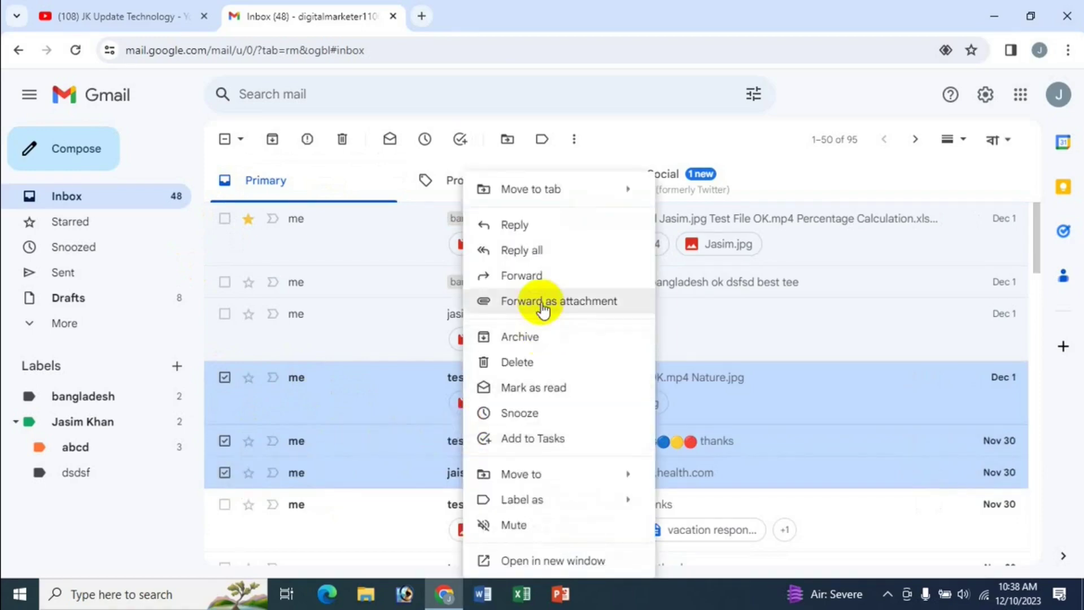
click(824, 79)
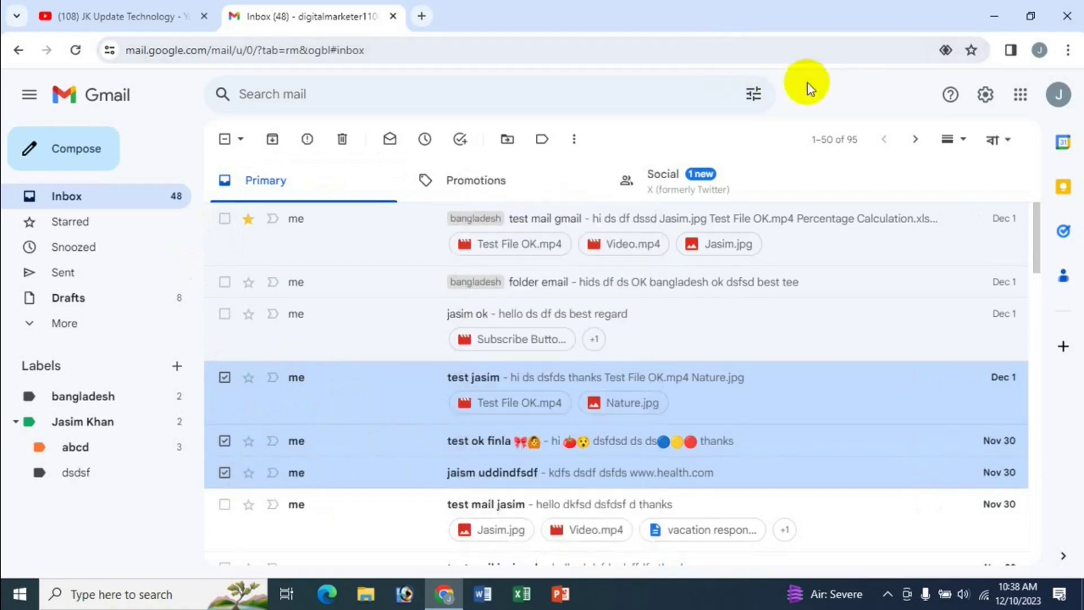
click(574, 139)
click(676, 294)
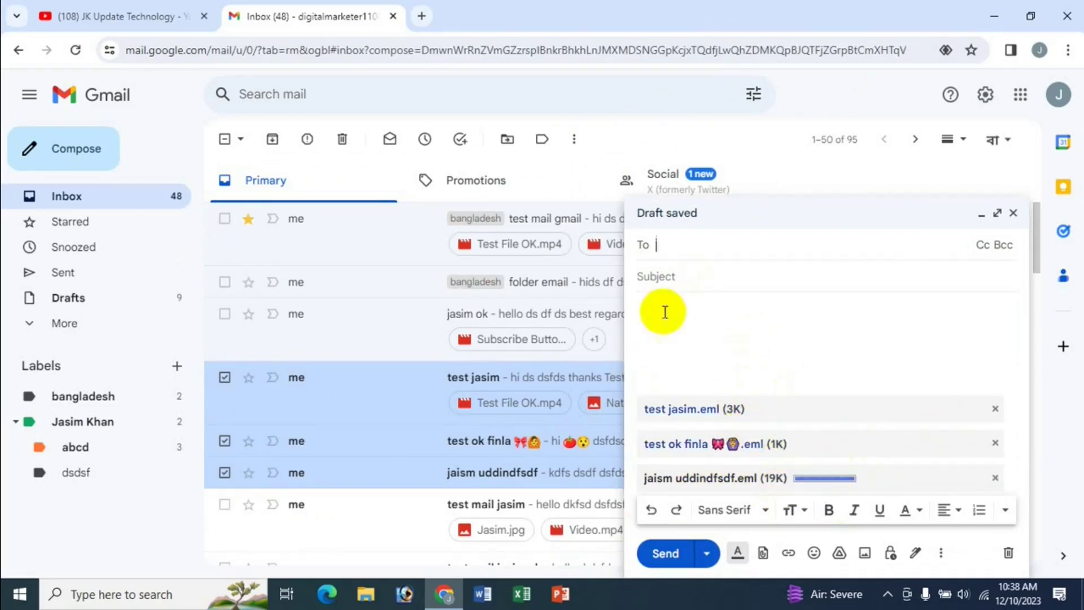
Address the draft to the suggested contact, with the subject dsf and the body lines dsdsfd and dsfsd separated by a blank line
text(i)
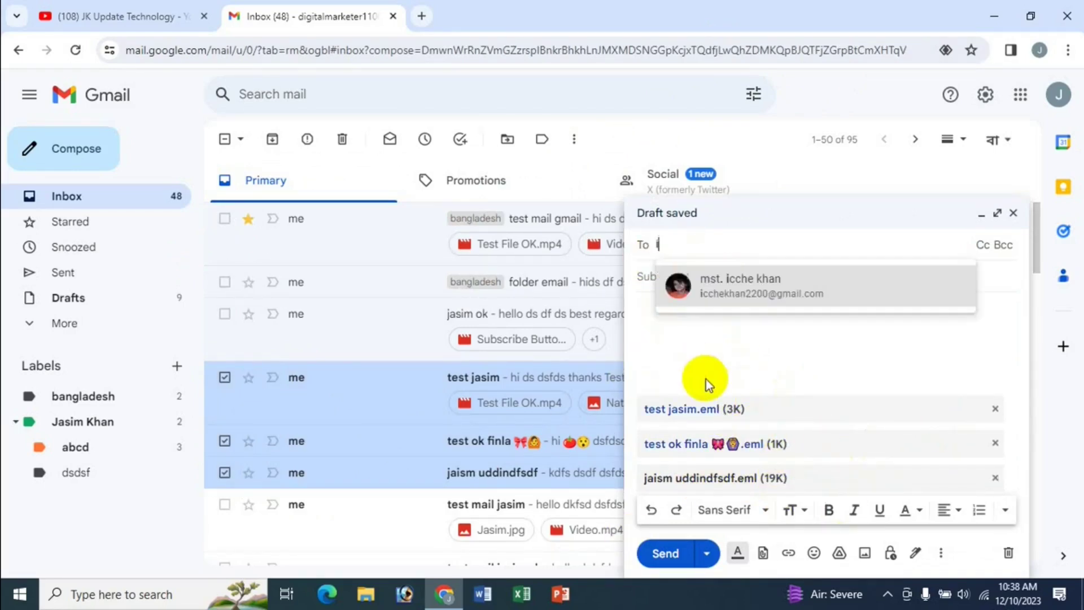
click(754, 301)
click(672, 285)
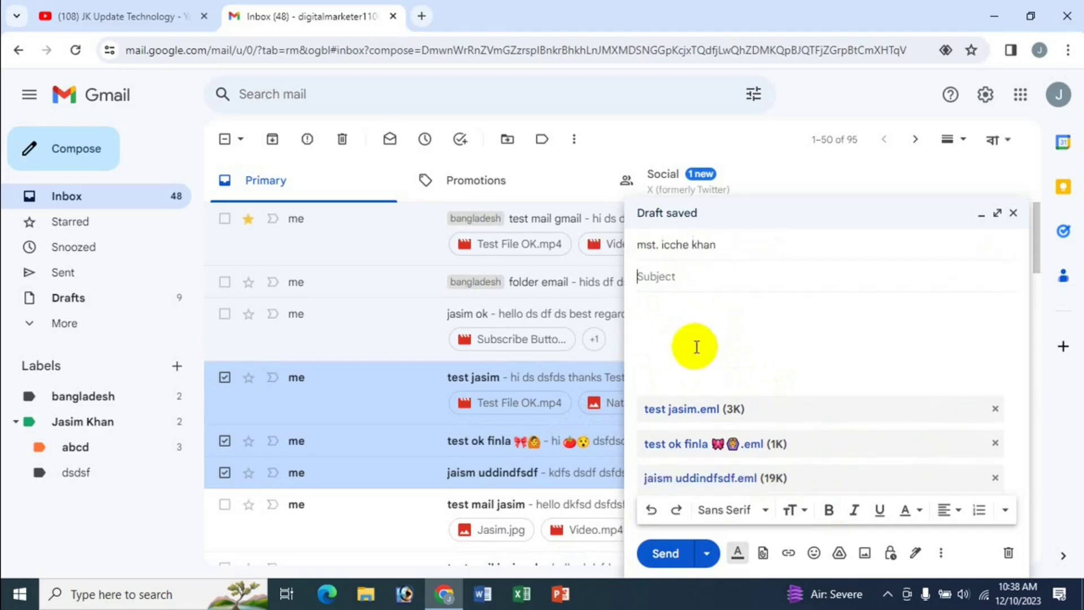
text(dsf)
key(Tab)
text(dsdsfd)
key(Return)
key(Return)
text(dsfsd)
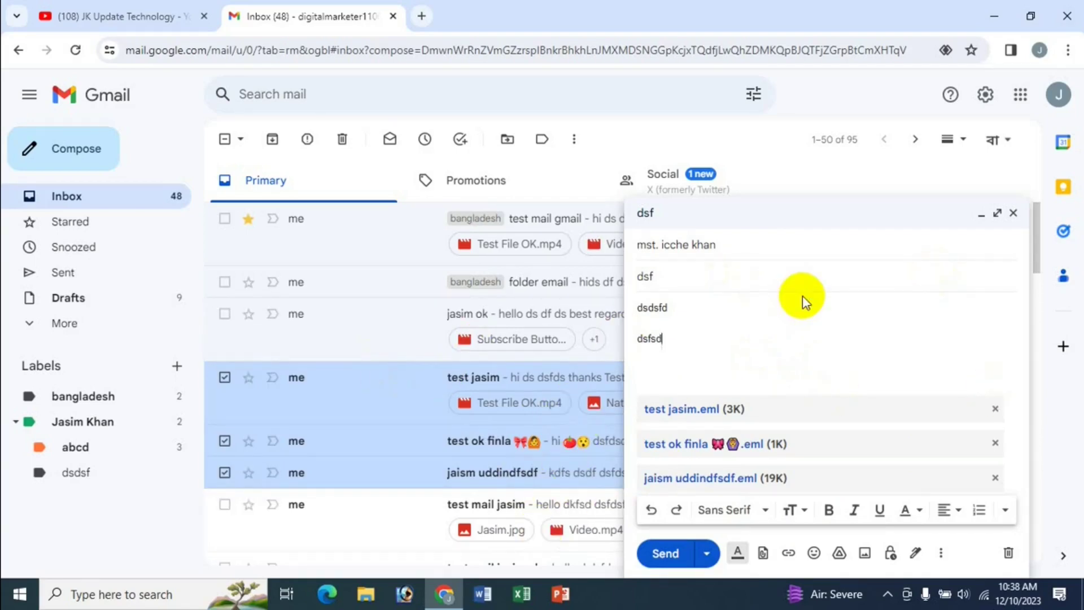
Open Gmail in a new browser tab from the Google start page, next to the YouTube channel's videos page
click(136, 16)
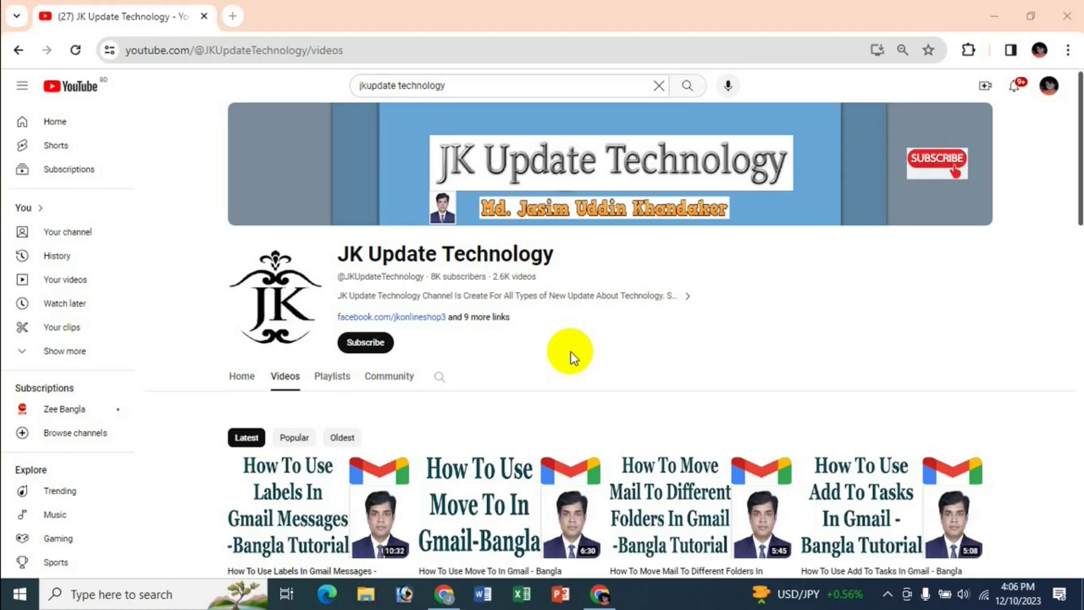
click(231, 17)
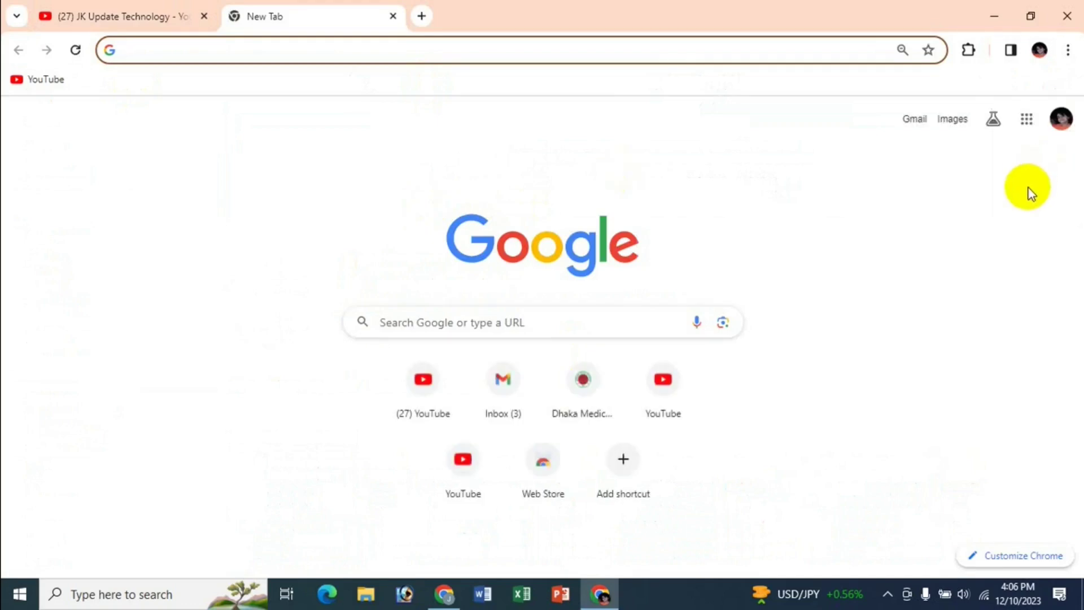
click(1026, 119)
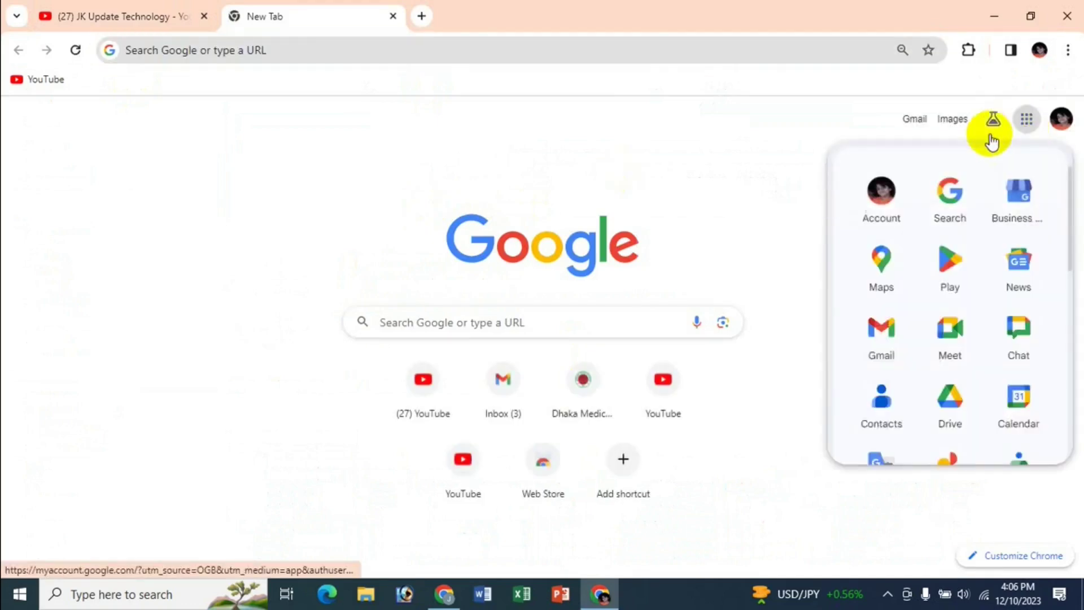
click(916, 120)
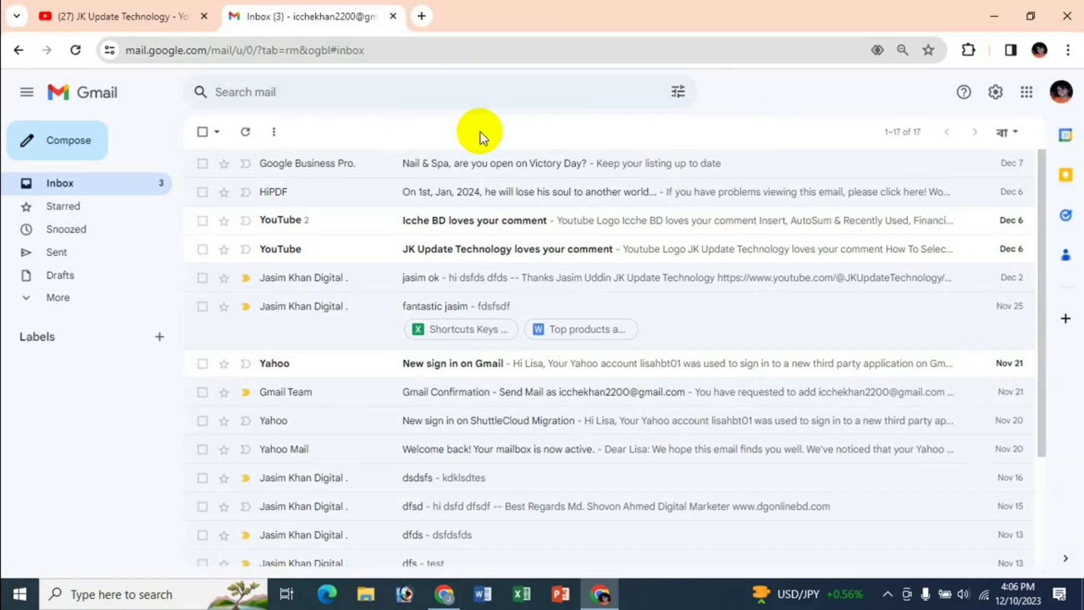
Start a new message to the suggested digital marketer contact and add the Online Marketing contact as a Cc recipient
click(70, 144)
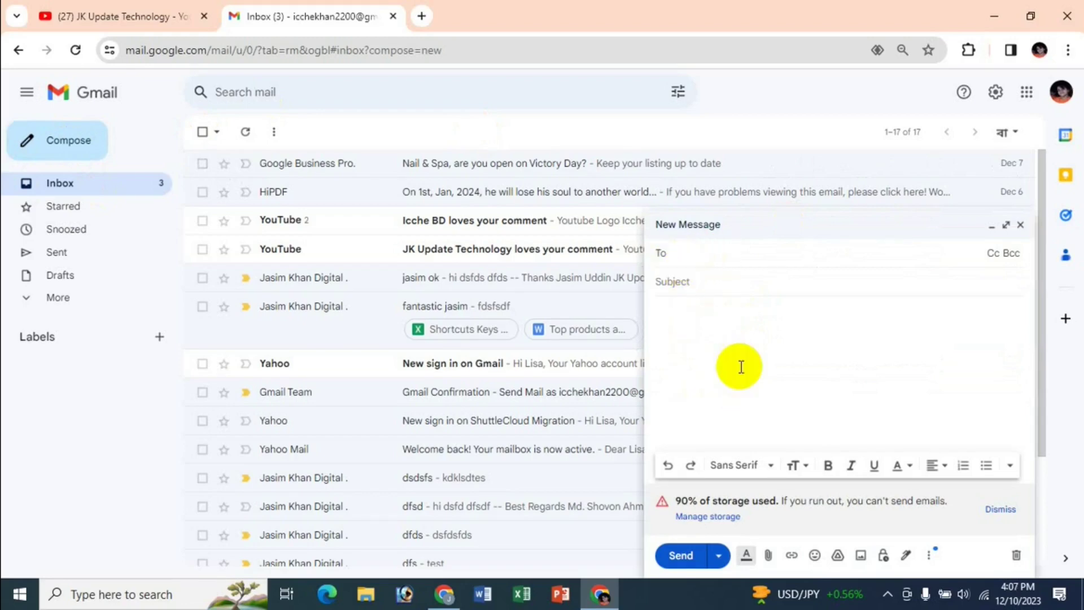
text(dig)
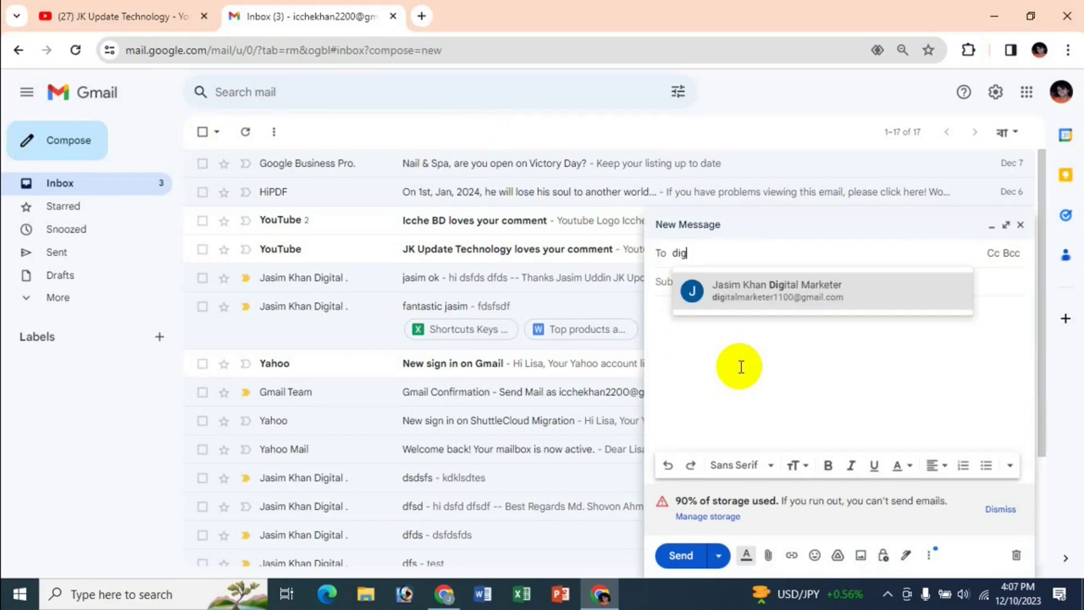
click(762, 294)
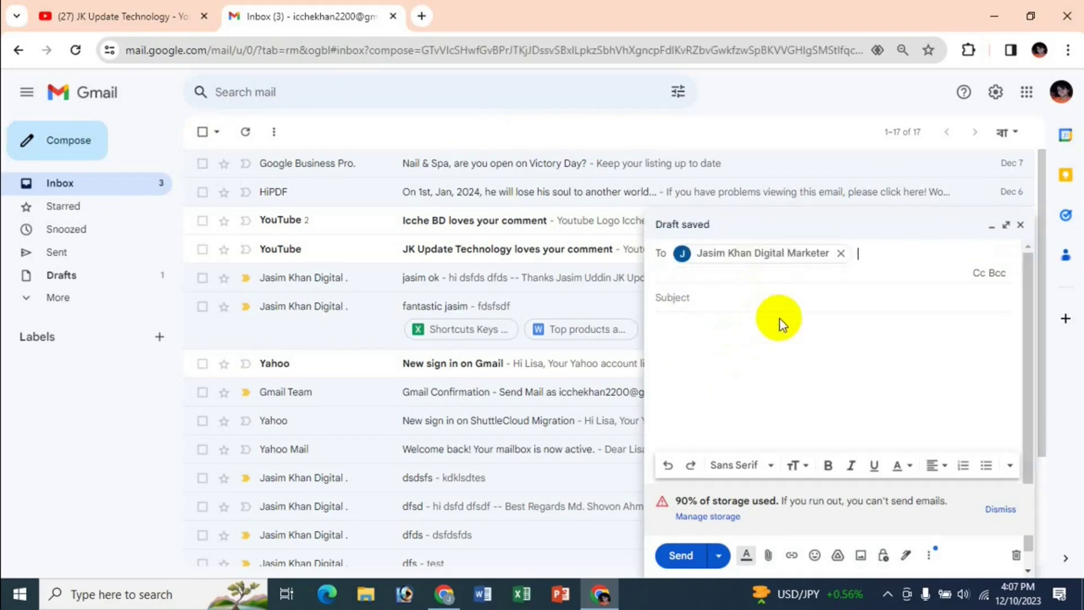
click(976, 275)
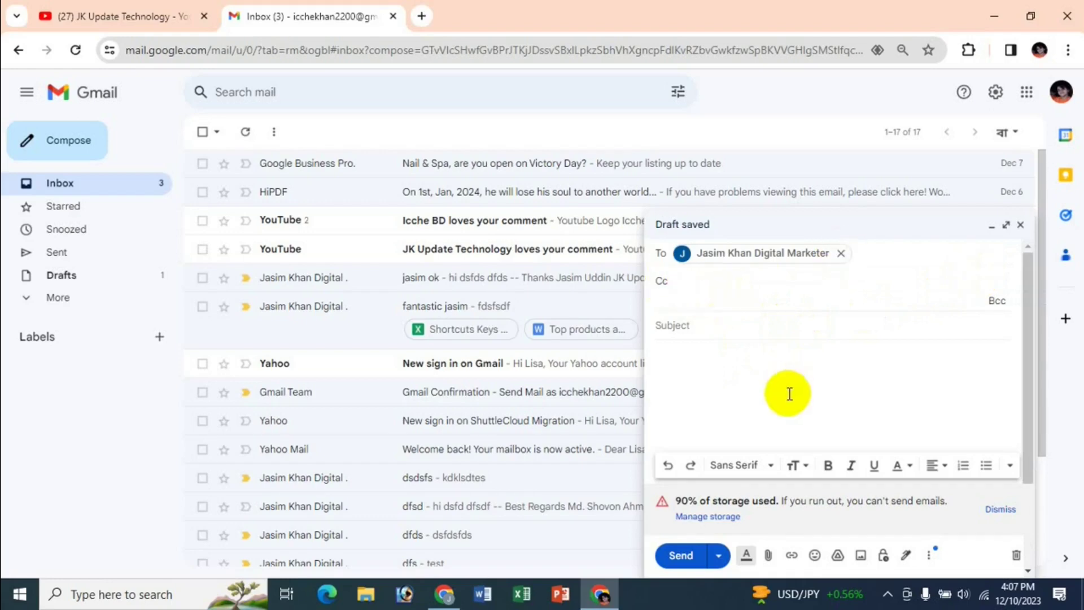
text(on)
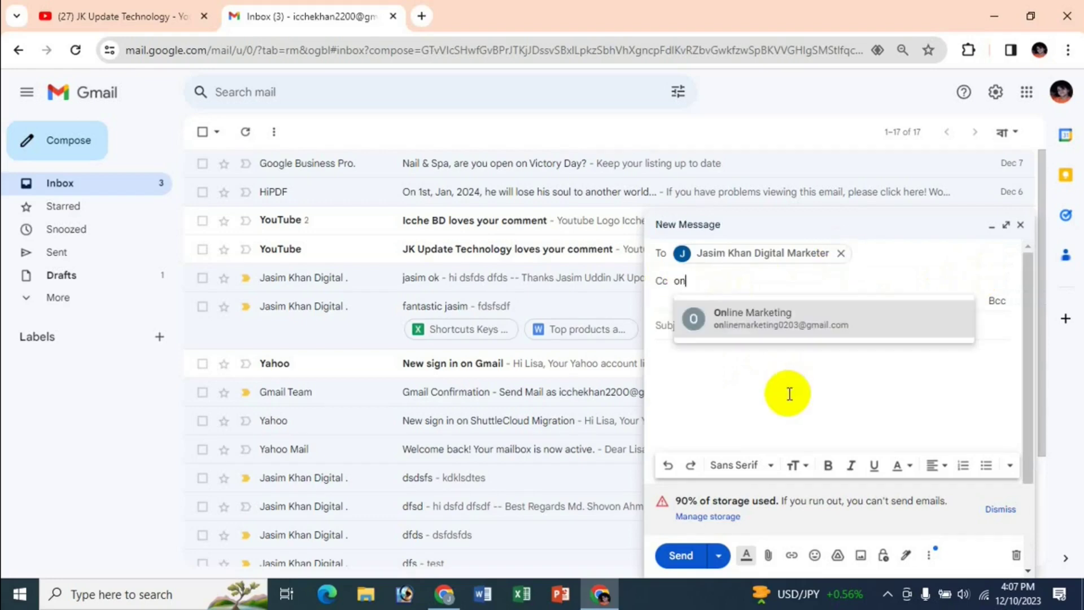
click(778, 323)
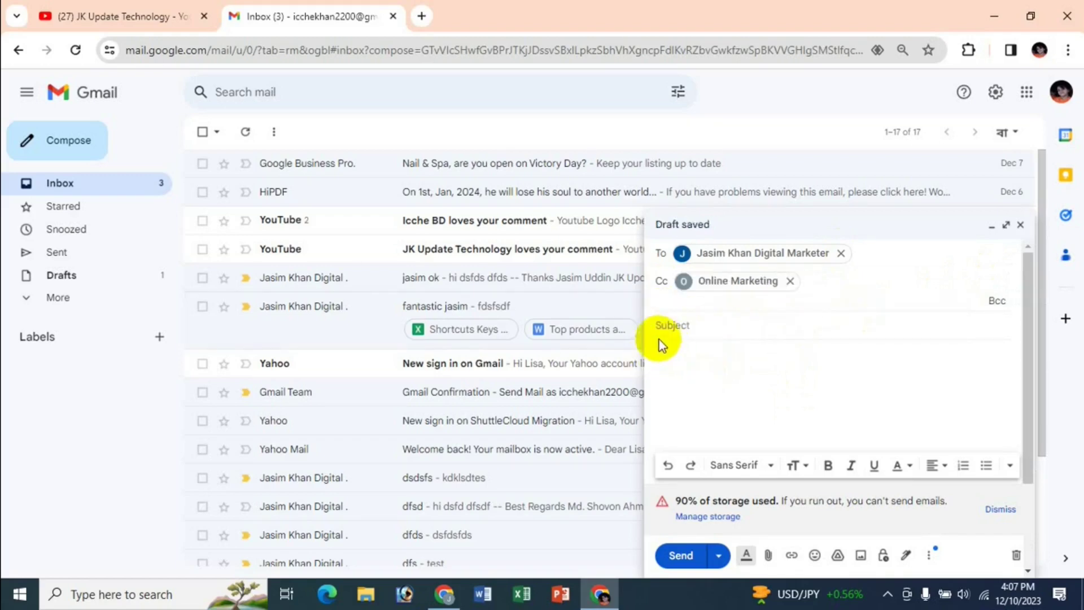
Copy Application for the Role of {Sales Manager} at XYZ Ltd. from the Naukri letter sample into the message's subject
click(678, 326)
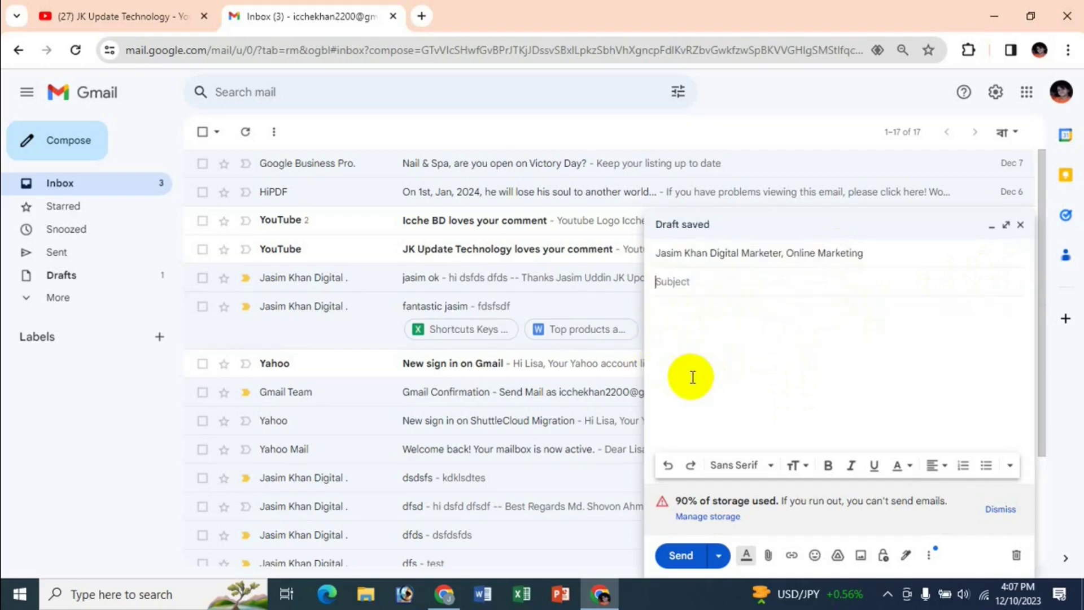
click(444, 593)
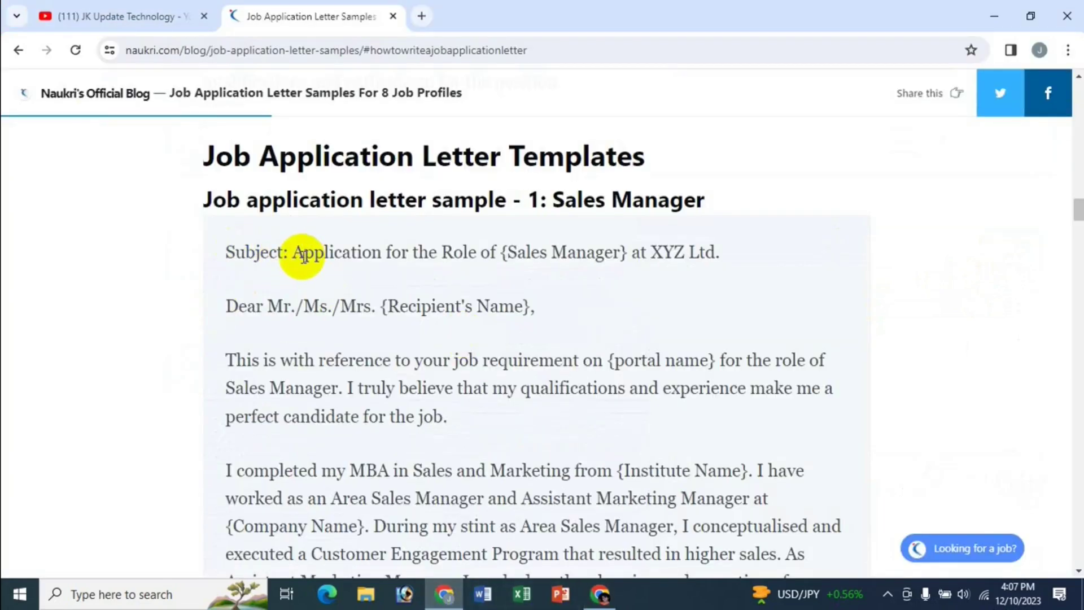
drag(292, 253, 734, 254)
key(ctrl+c)
click(599, 593)
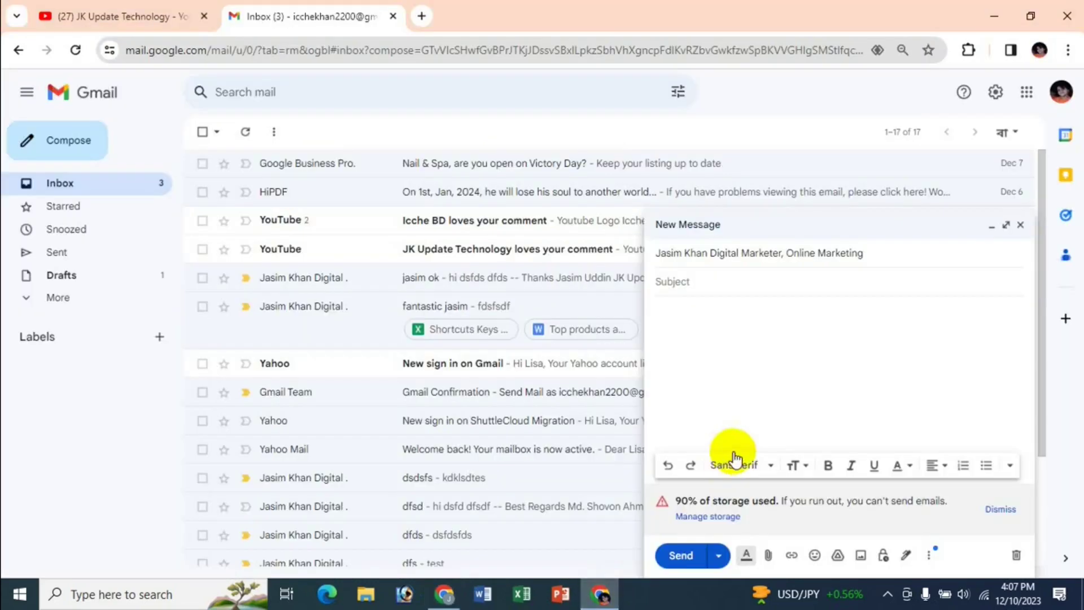
key(ctrl+v)
Copy the Sales Manager sample letter, from the greeting through the email address line, from the Naukri page into the message body
click(709, 335)
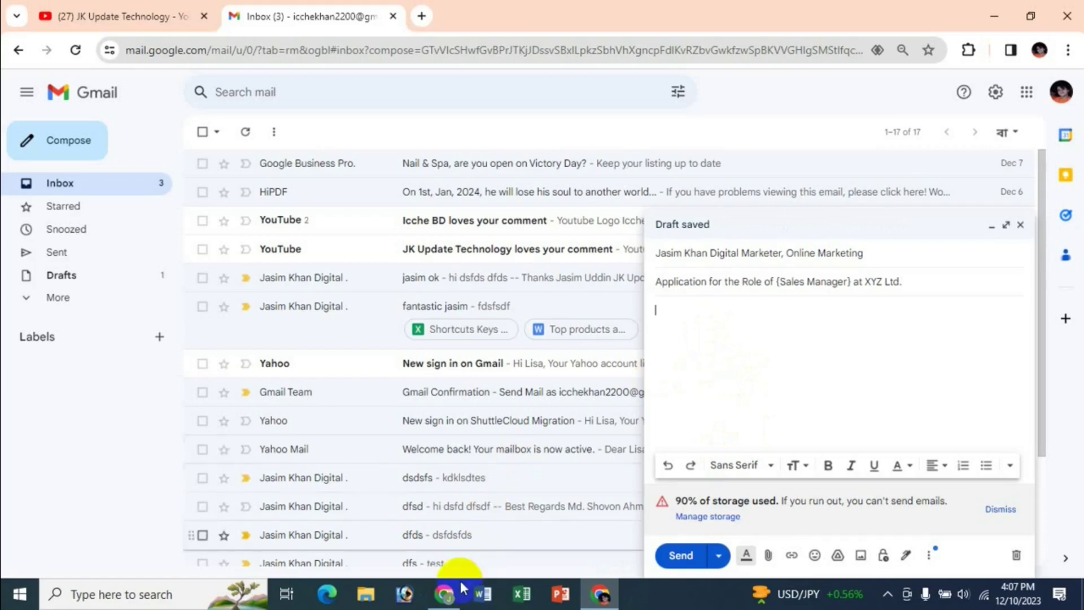
click(444, 594)
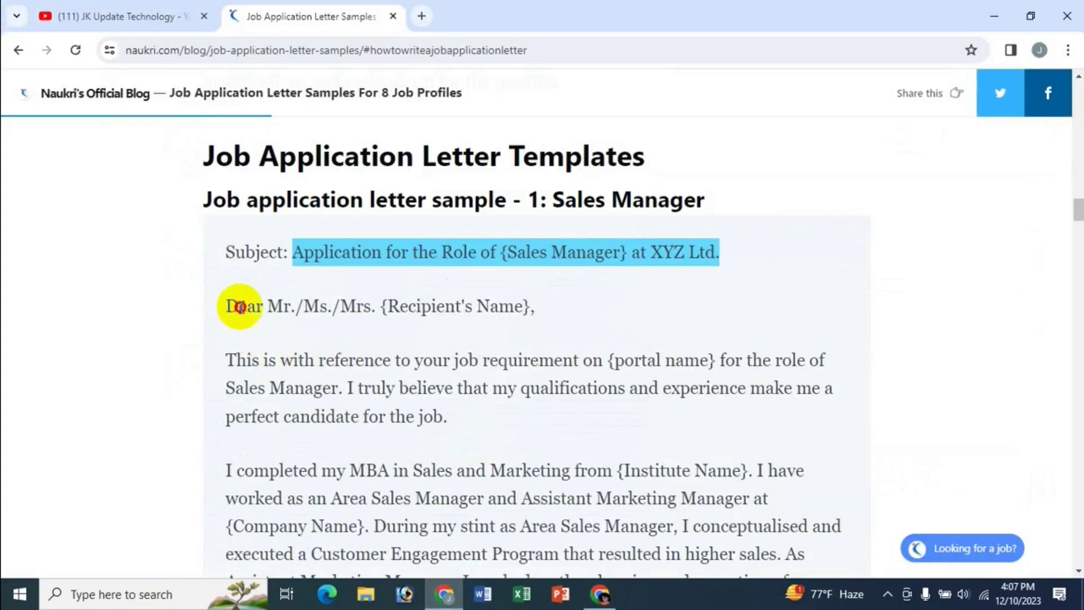
drag(234, 307, 600, 389)
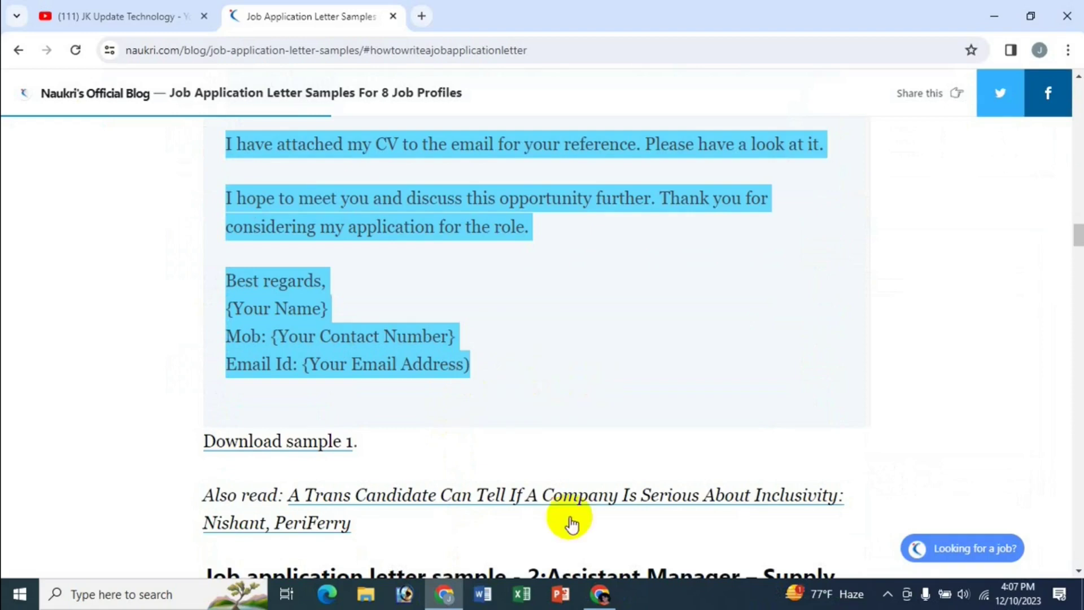
click(599, 594)
click(846, 435)
key(ctrl+v)
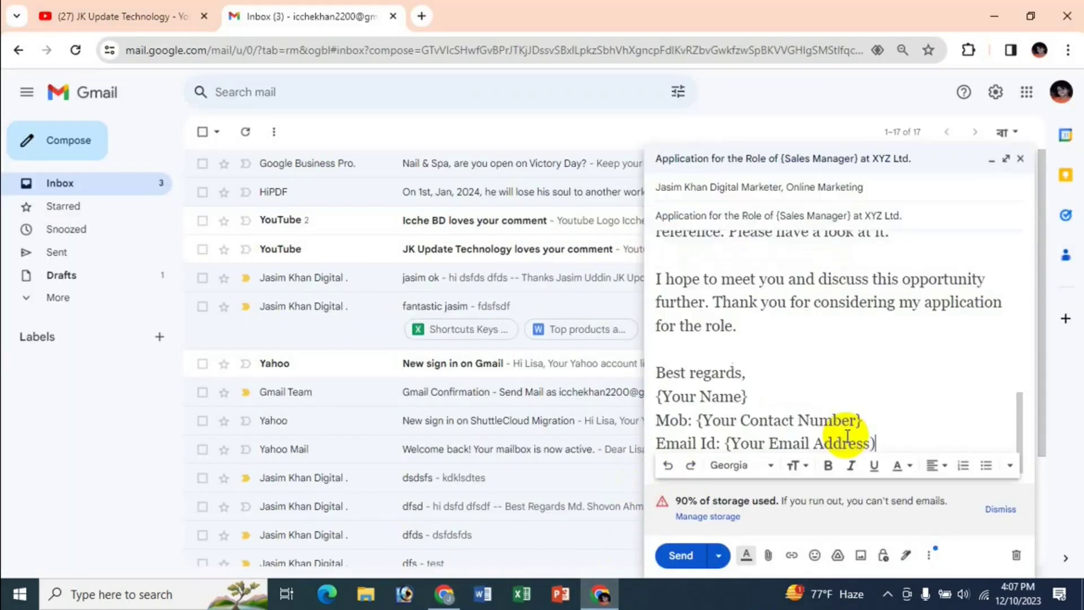
Review the pasted letter and attach the jasim 899 presentation from the Documents folder to the message
scroll(1015, 358, up, 1)
drag(1015, 357, 1021, 222)
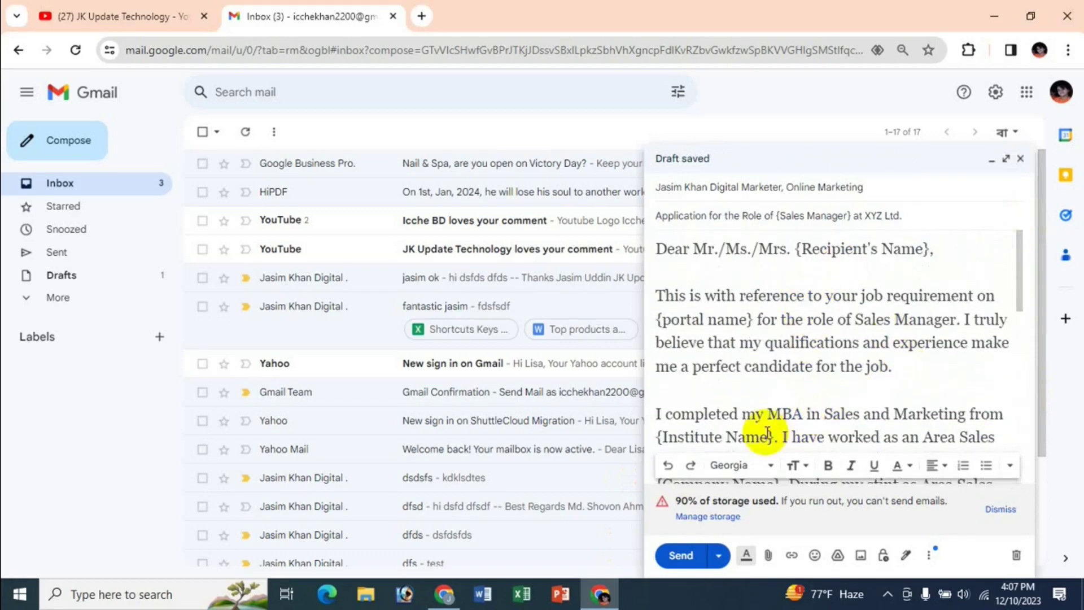
drag(1021, 251, 1025, 438)
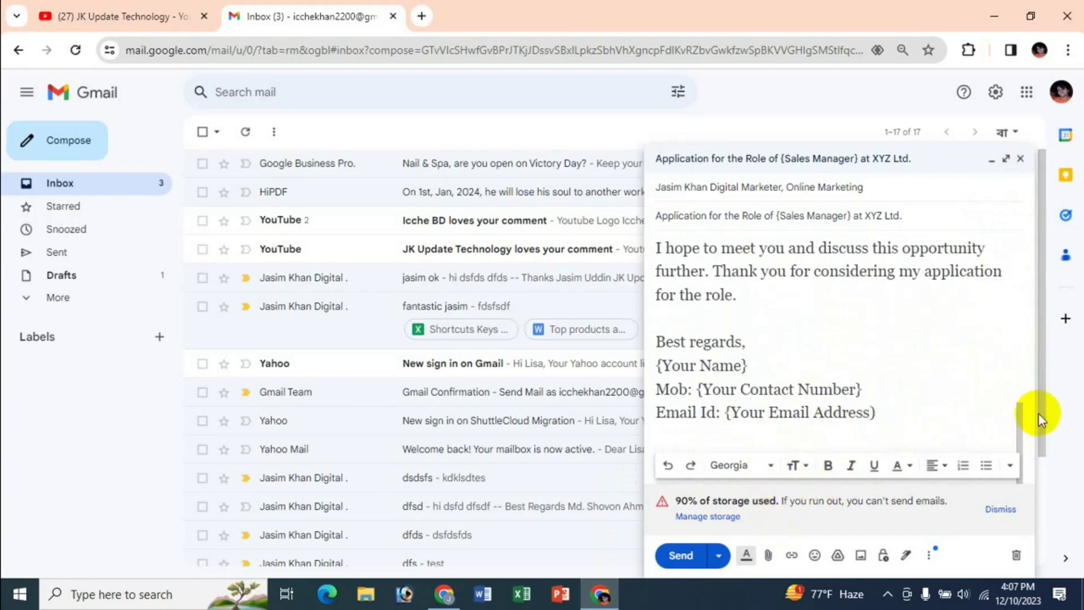
click(768, 555)
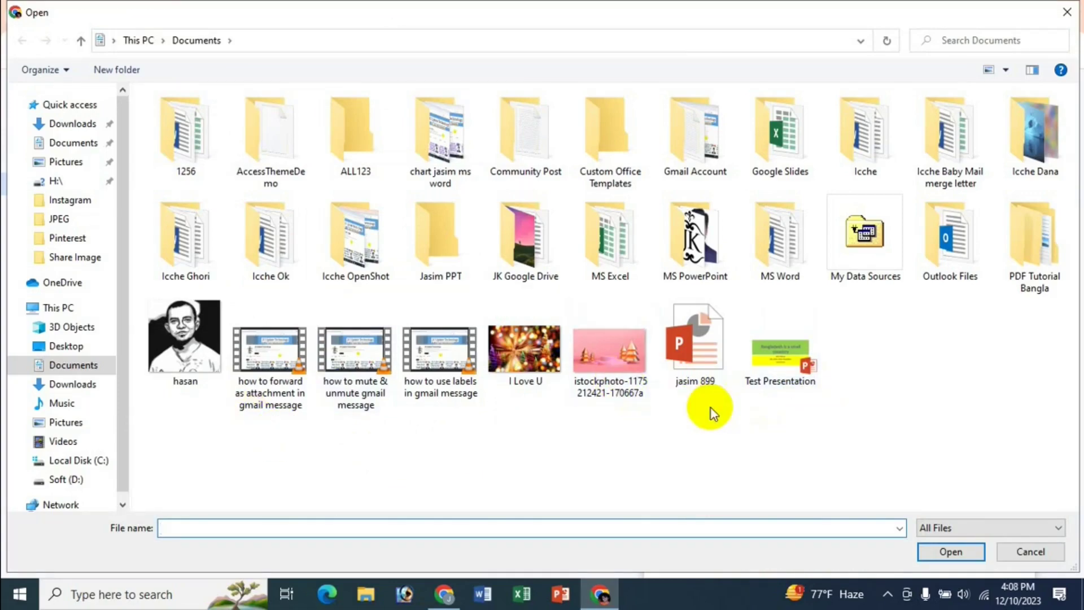
click(705, 381)
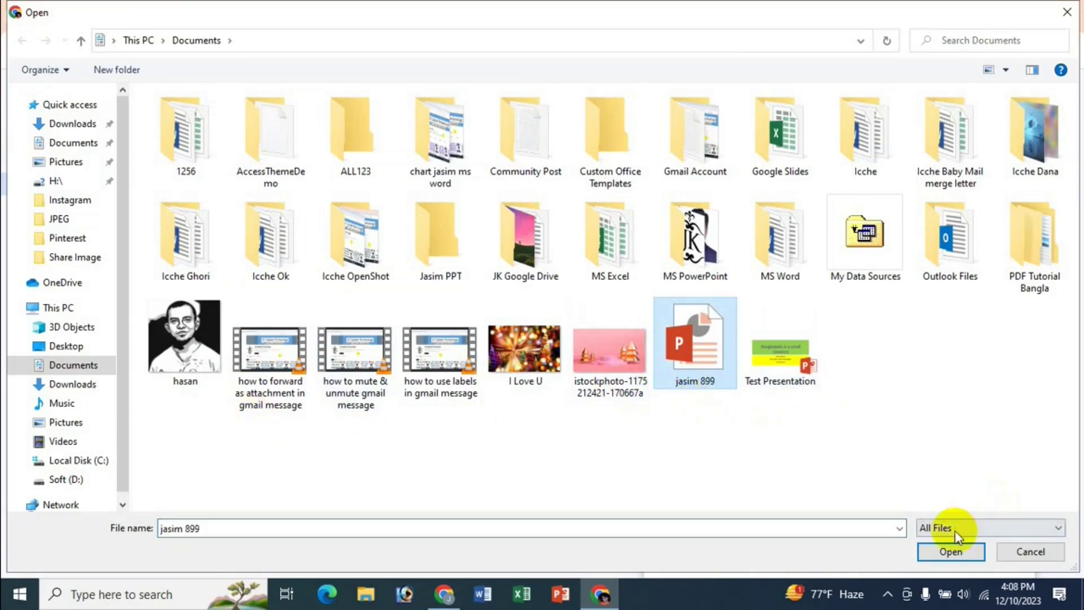
click(951, 552)
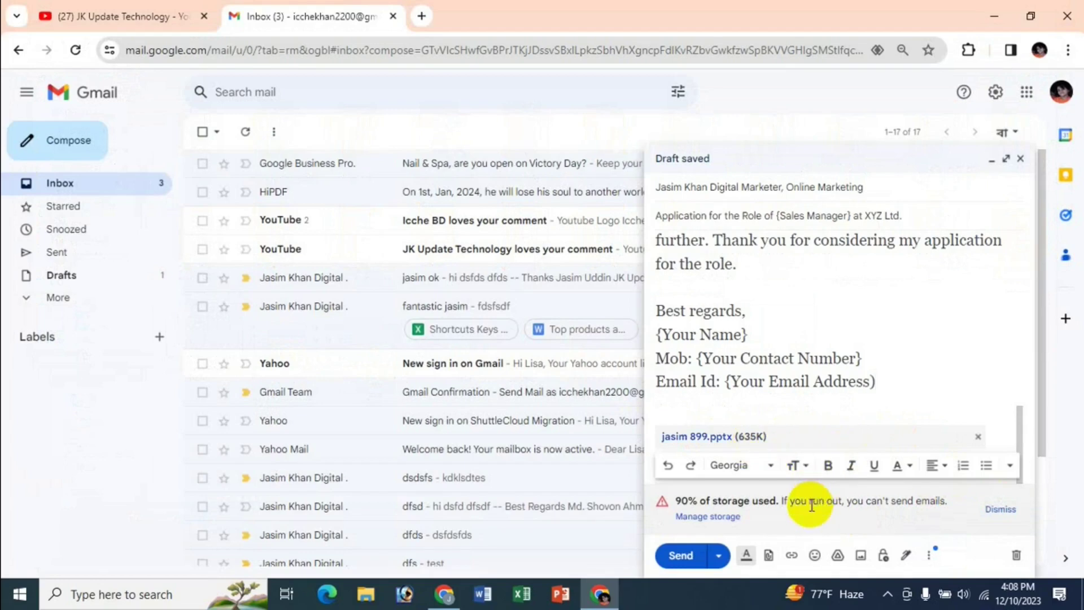
Go back over the beginning of the letter and send the job application email
drag(1018, 416, 1023, 217)
click(887, 296)
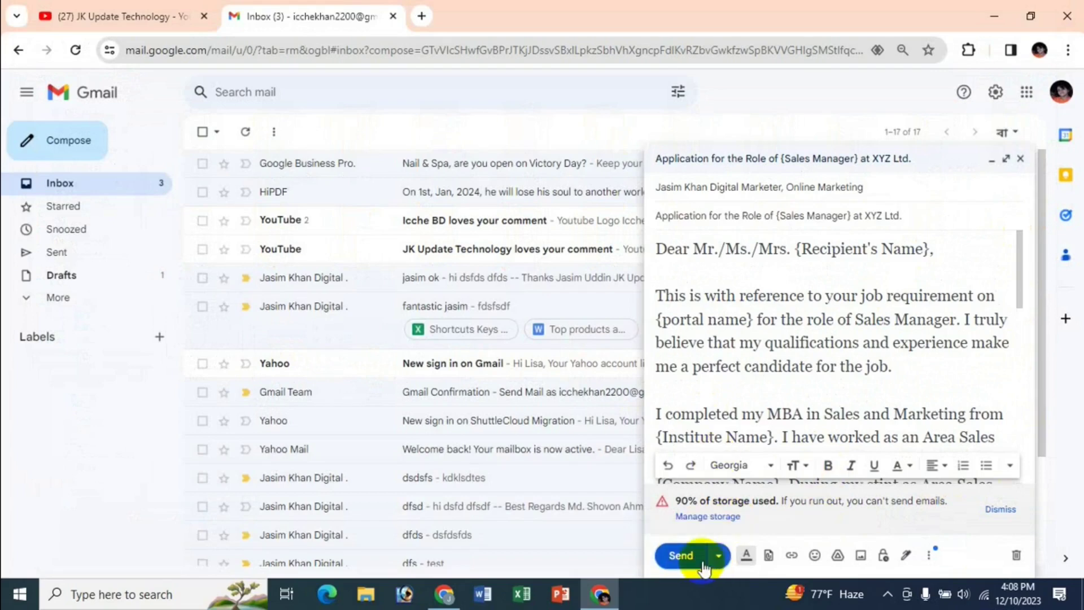
click(681, 554)
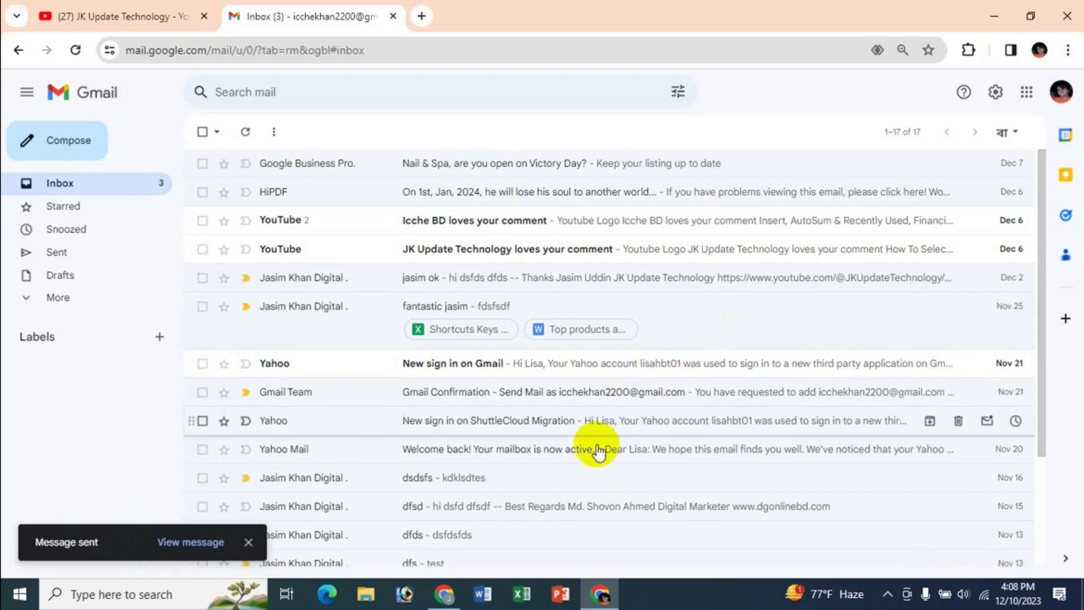
Switch to the recipient's browser window, open Gmail in a new tab, and open the received Sales Manager application email
click(444, 603)
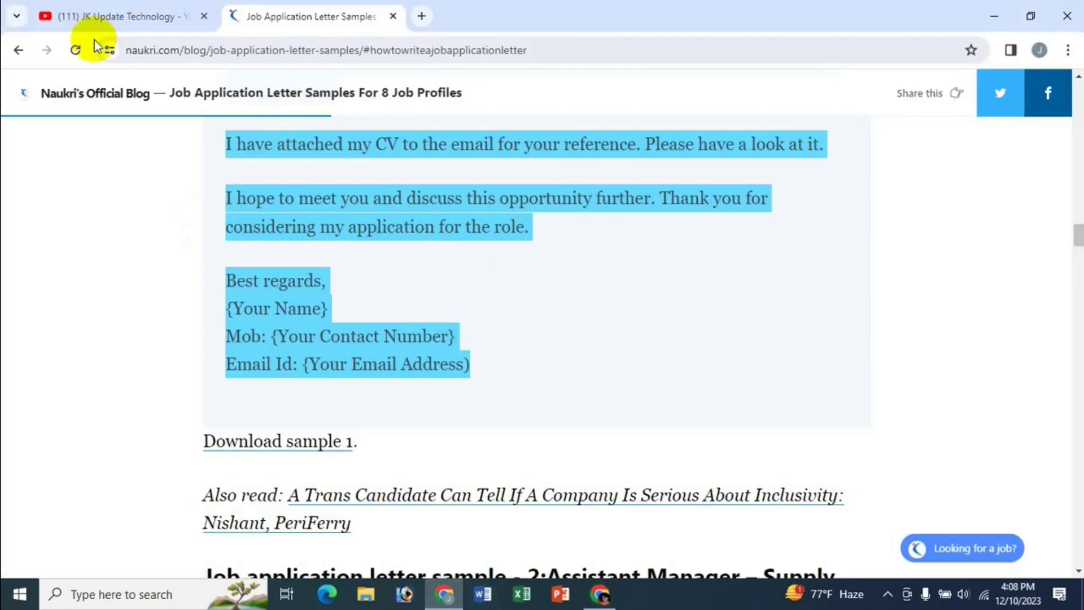
click(422, 17)
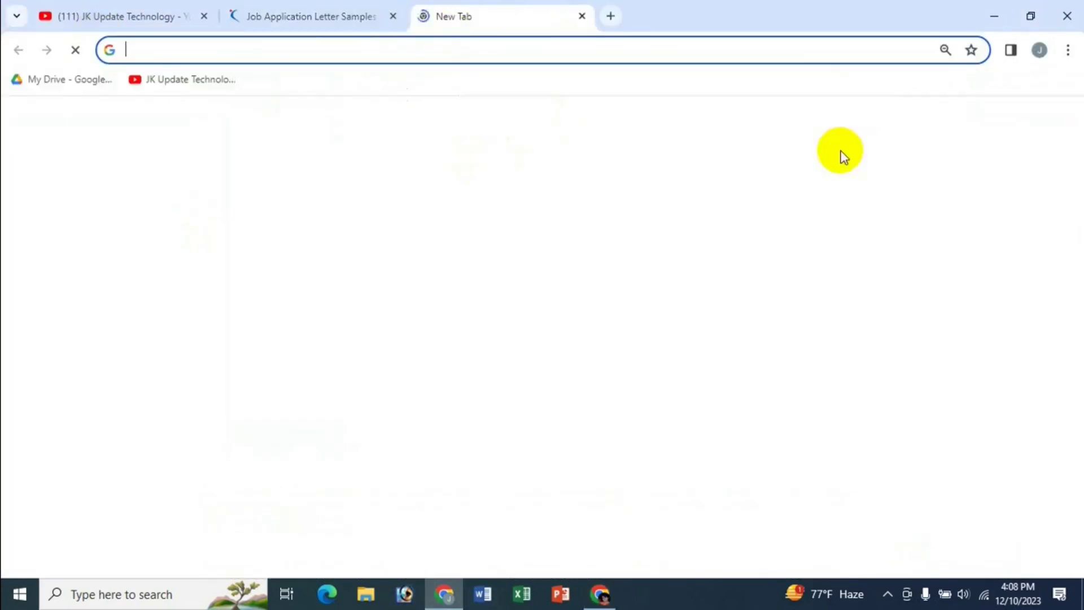
click(915, 125)
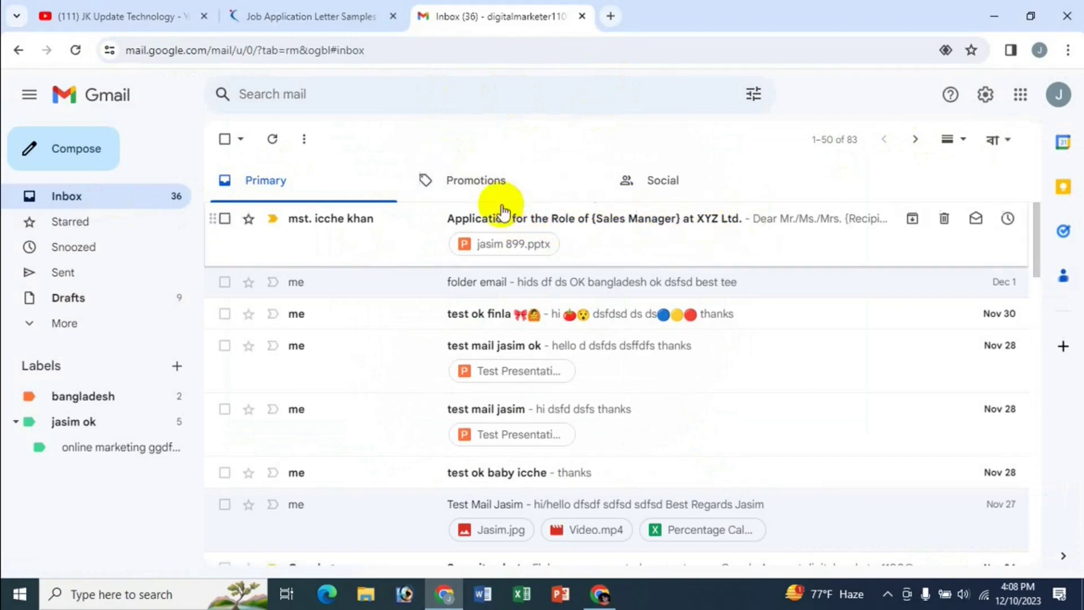
click(554, 221)
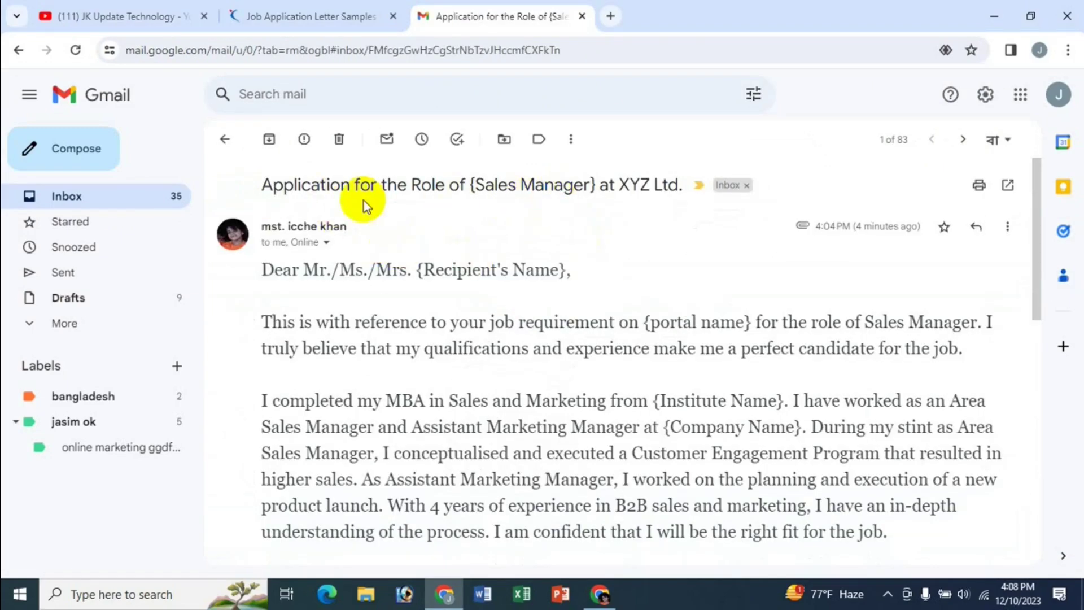
Examine the received application's letter text, its attachment, and the sender, To and Cc details
scroll(562, 323, down, 7)
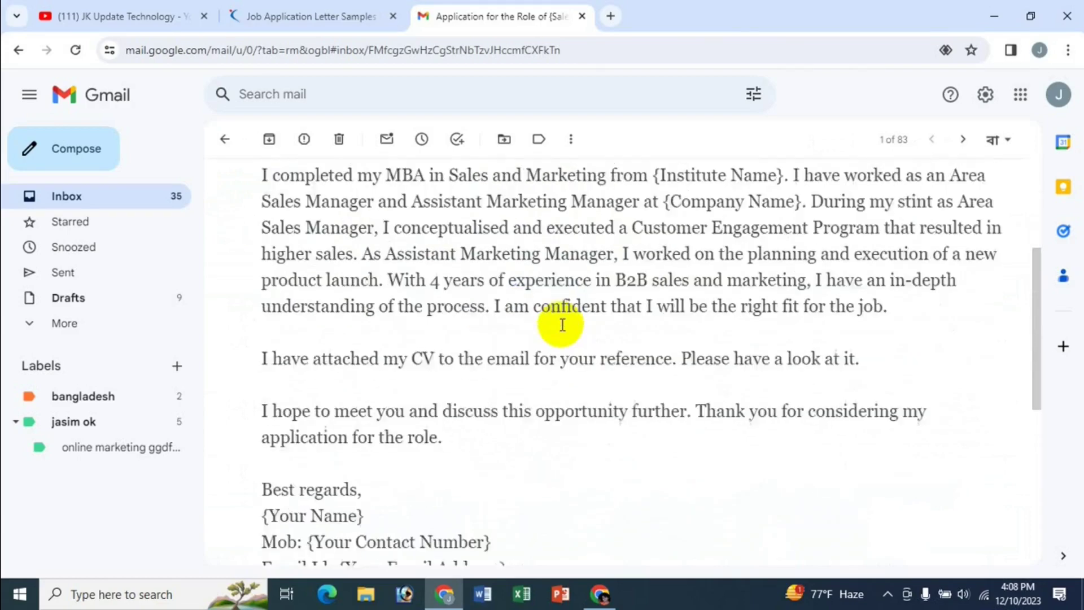
scroll(532, 309, down, 2)
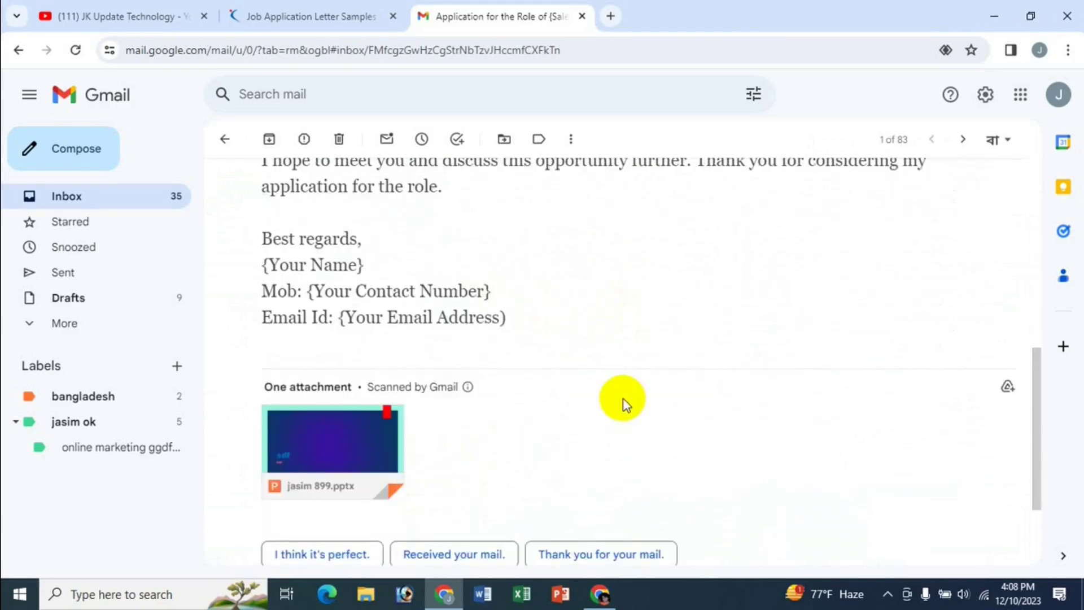
scroll(621, 402, up, 8)
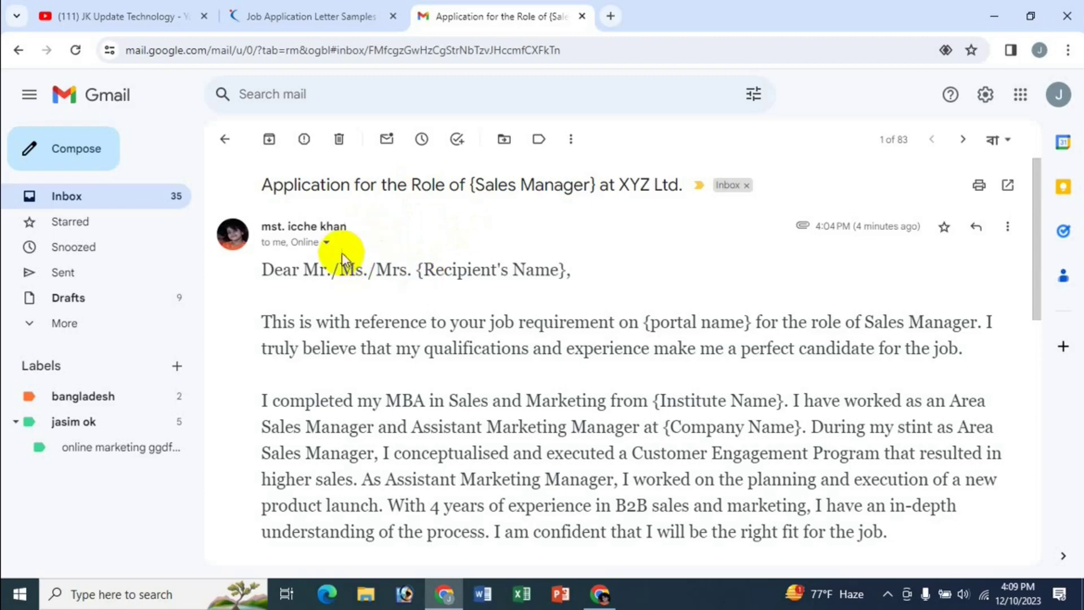
click(326, 242)
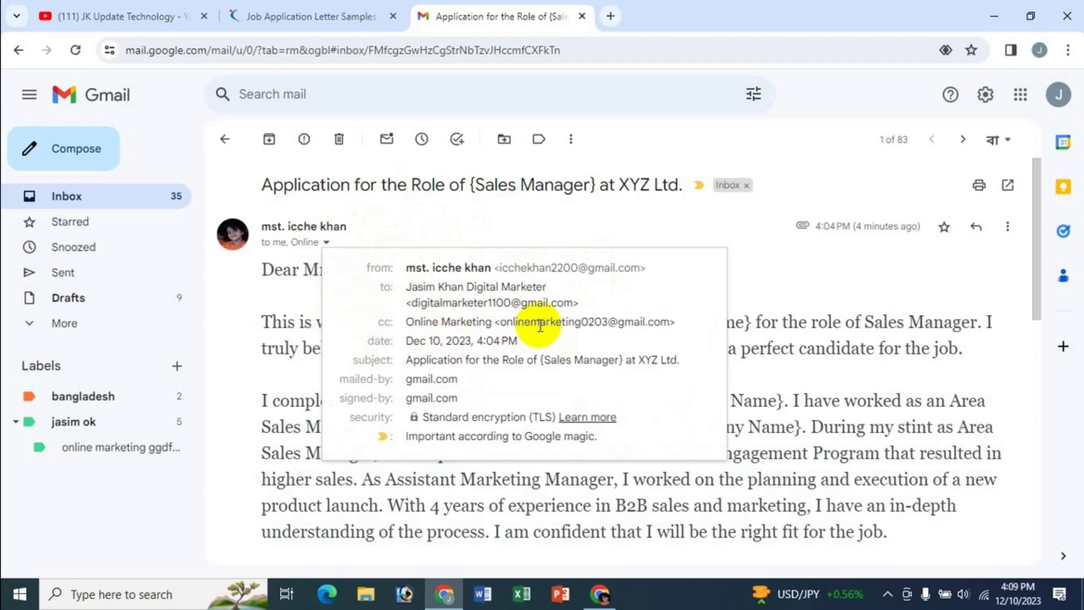
click(806, 159)
Start a reply to the application's sender with the text Thanks for your email, followed by a new line
scroll(484, 339, down, 7)
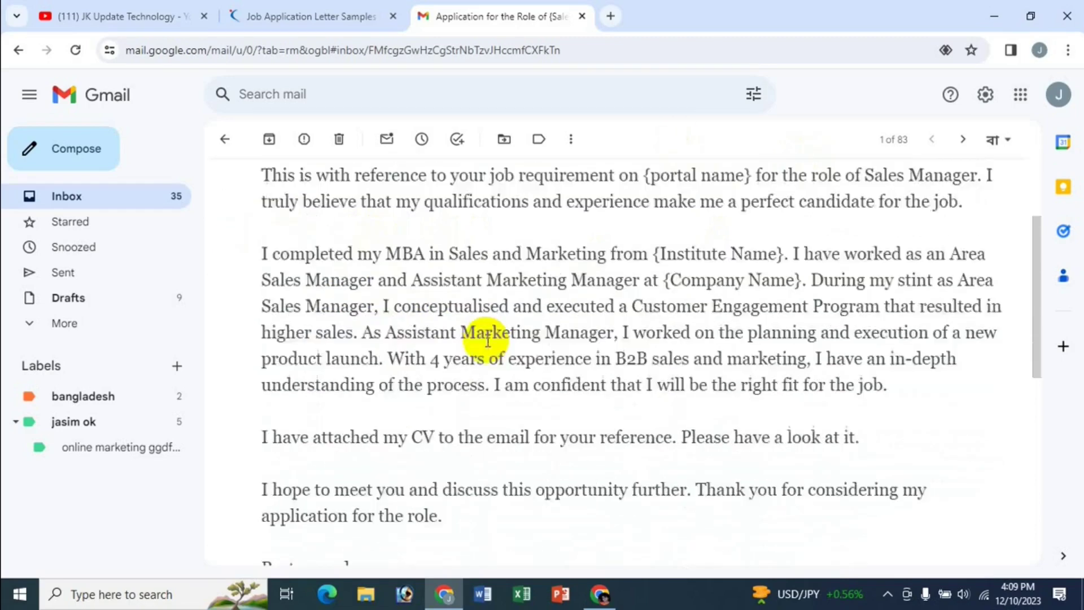
scroll(487, 341, down, 3)
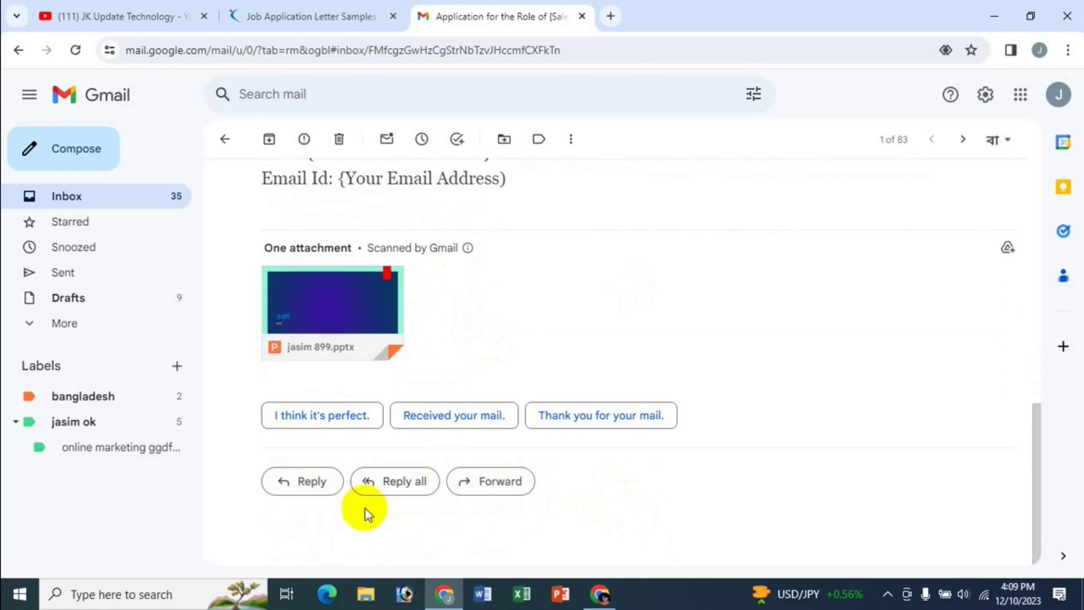
click(292, 483)
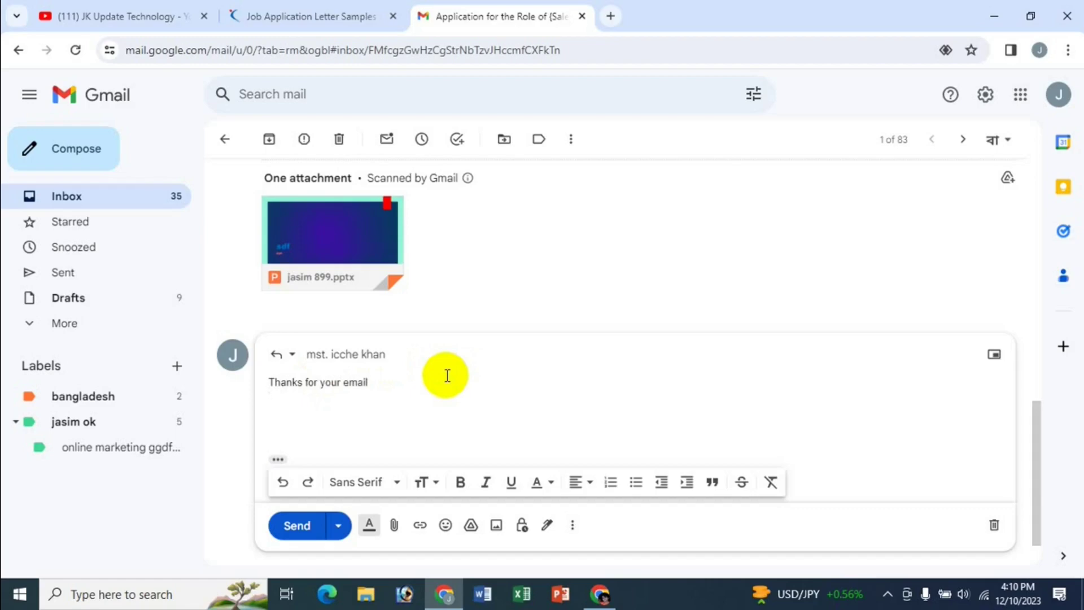
key(Return)
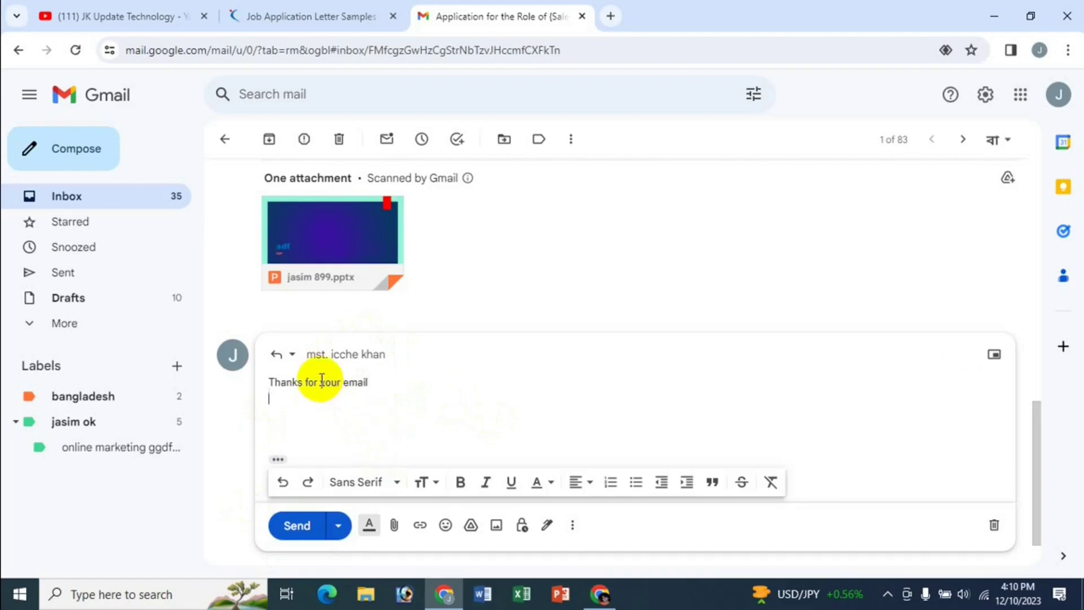
Change the reply draft's response type to Reply all and check the recipients it addresses
click(293, 361)
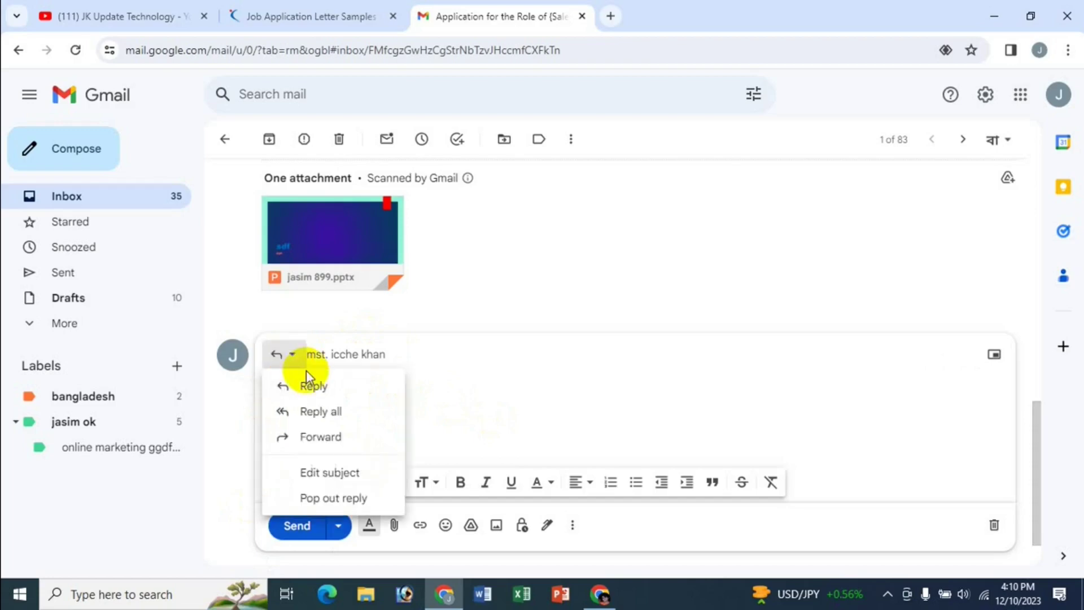
click(323, 415)
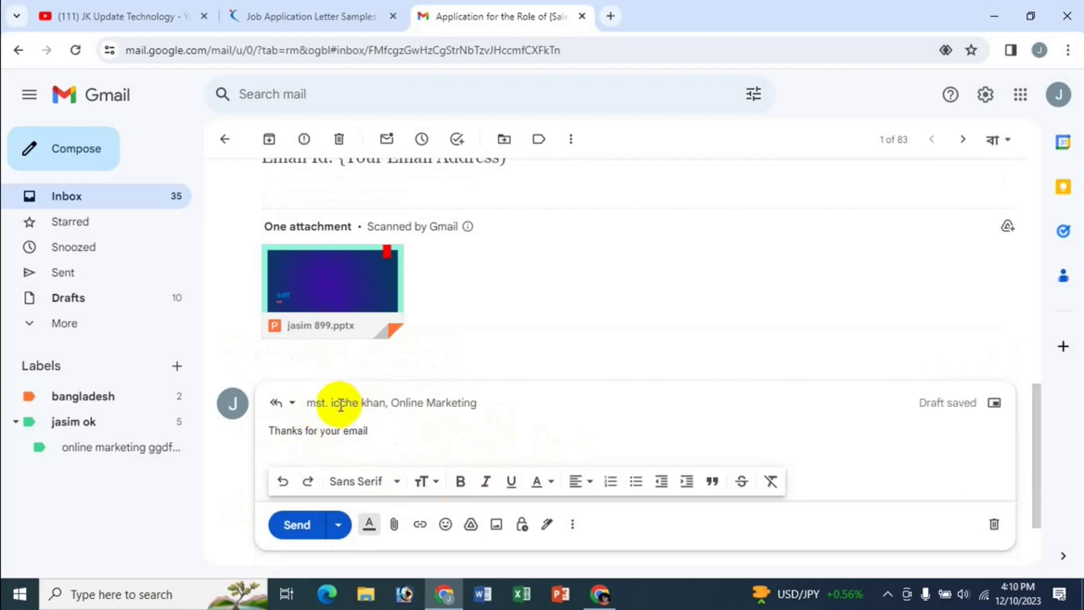
mouse_move(431, 404)
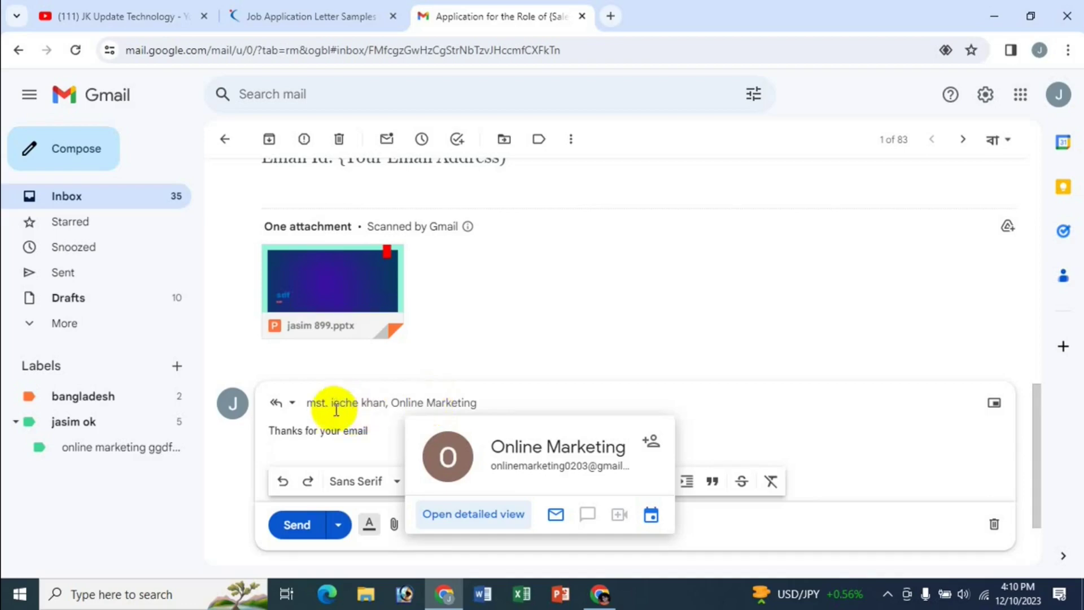
mouse_move(335, 406)
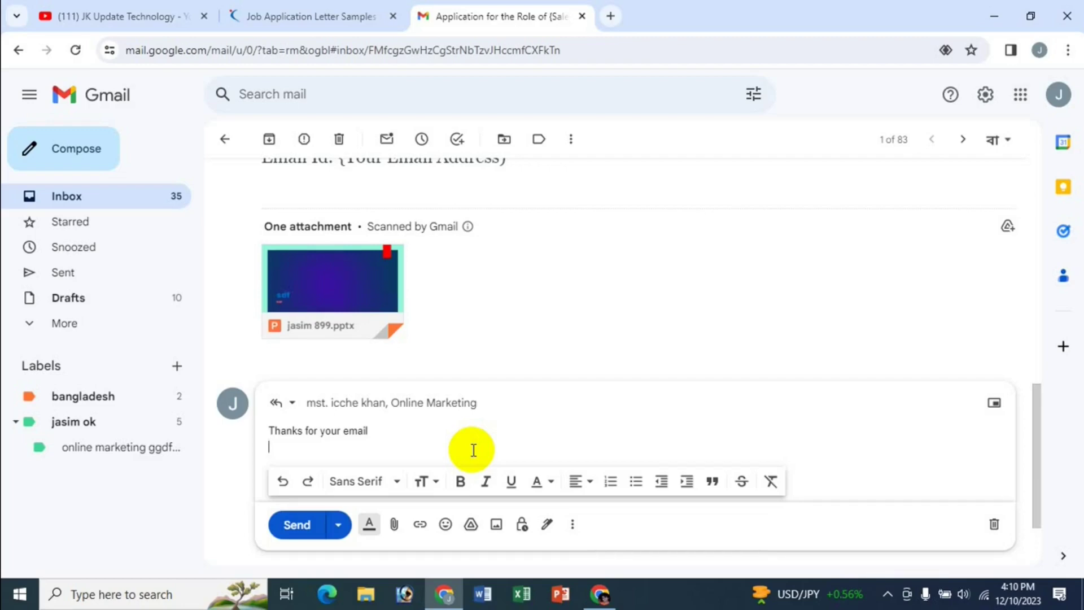
Change the draft's response type to Forward and add the suggested online shop contact as its recipient
click(292, 403)
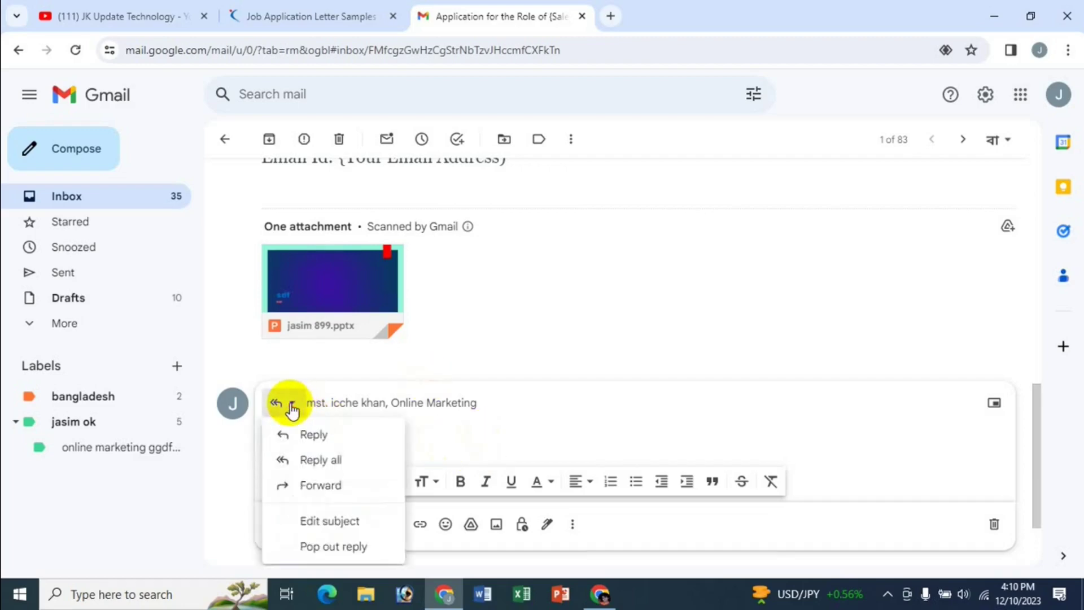
click(326, 486)
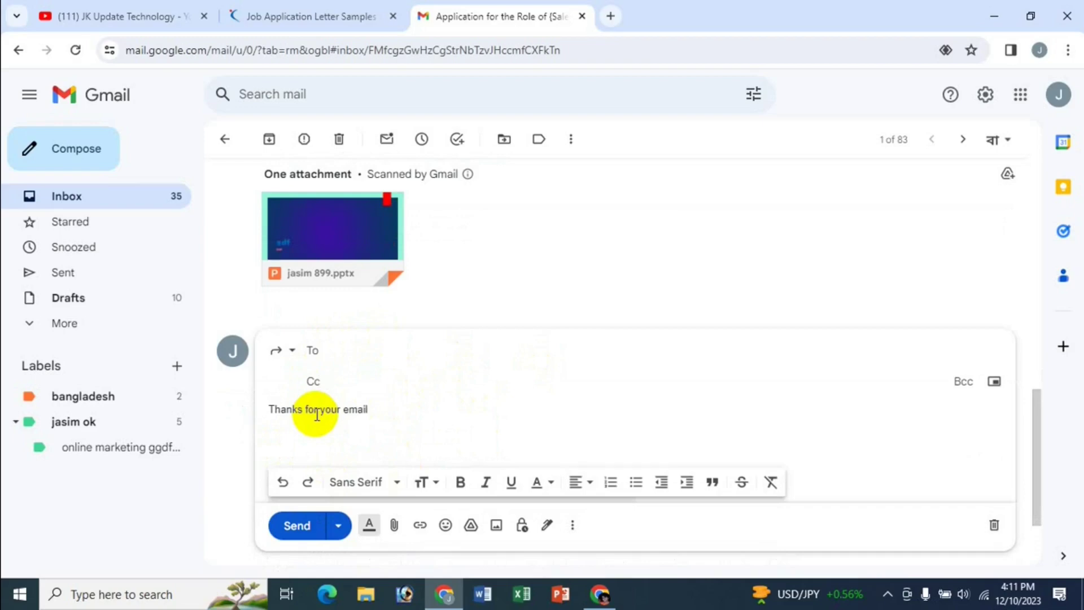
click(321, 350)
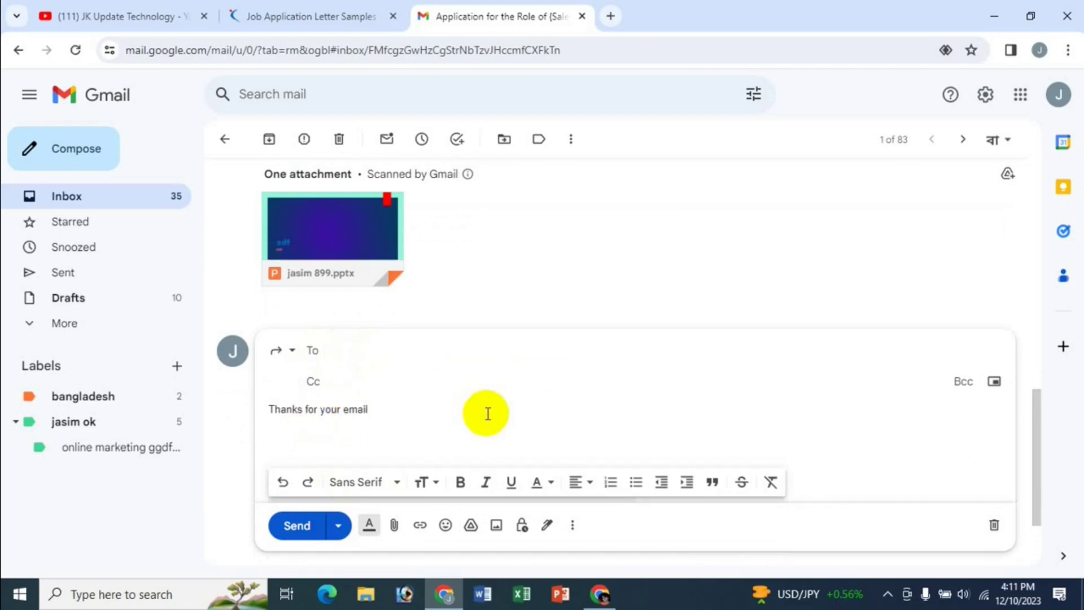
text(on)
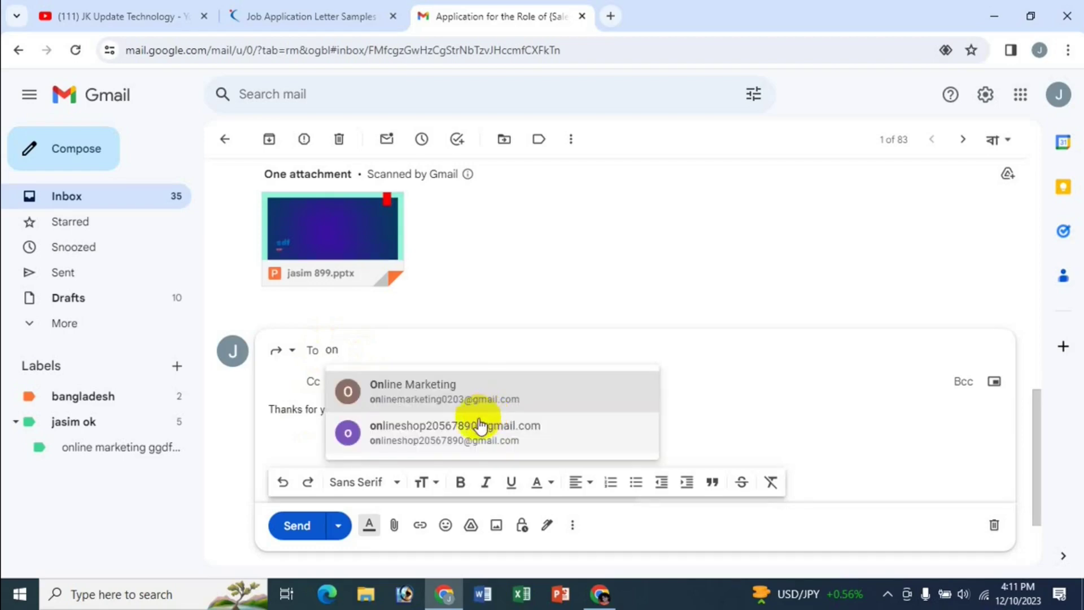
click(464, 431)
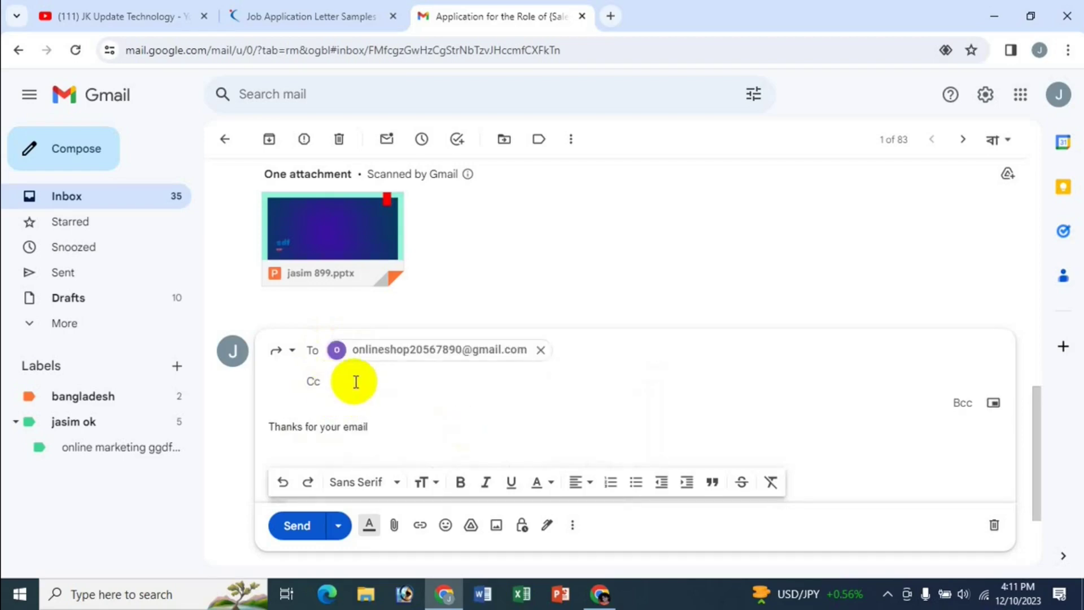
click(356, 381)
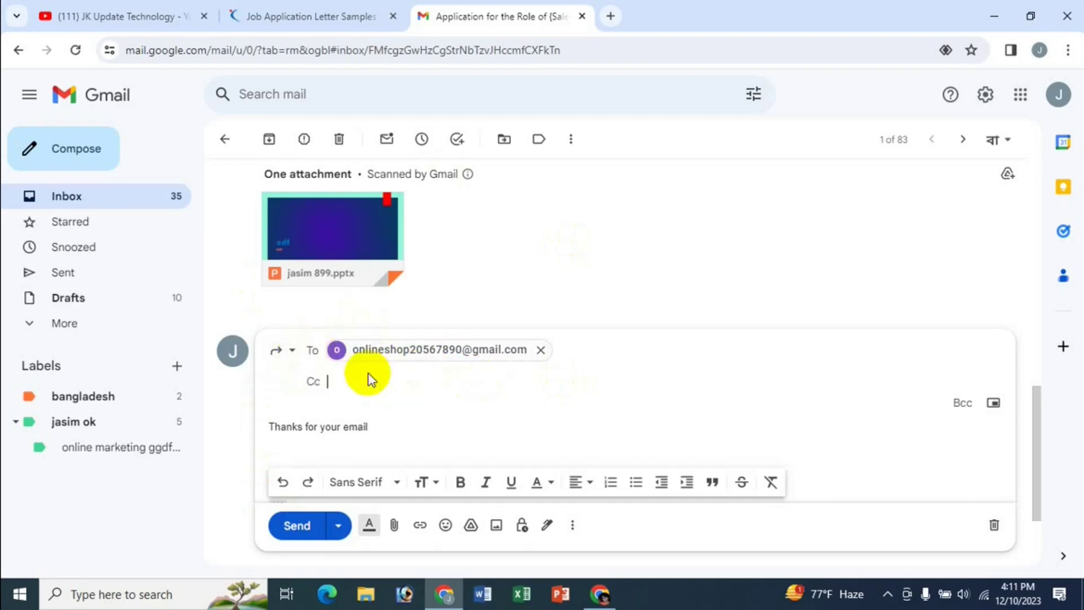
click(287, 351)
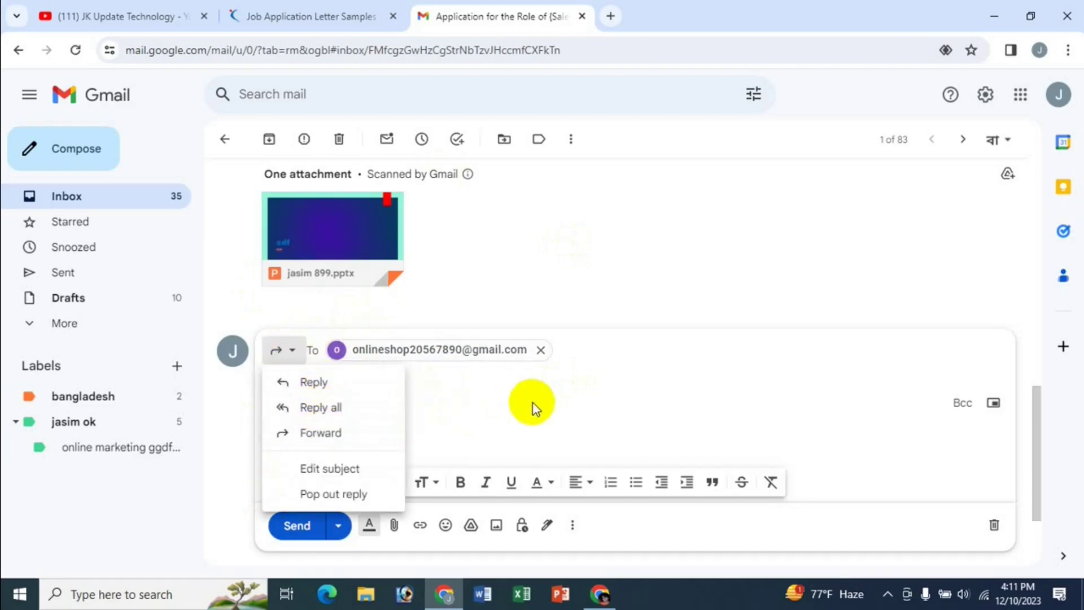
click(458, 408)
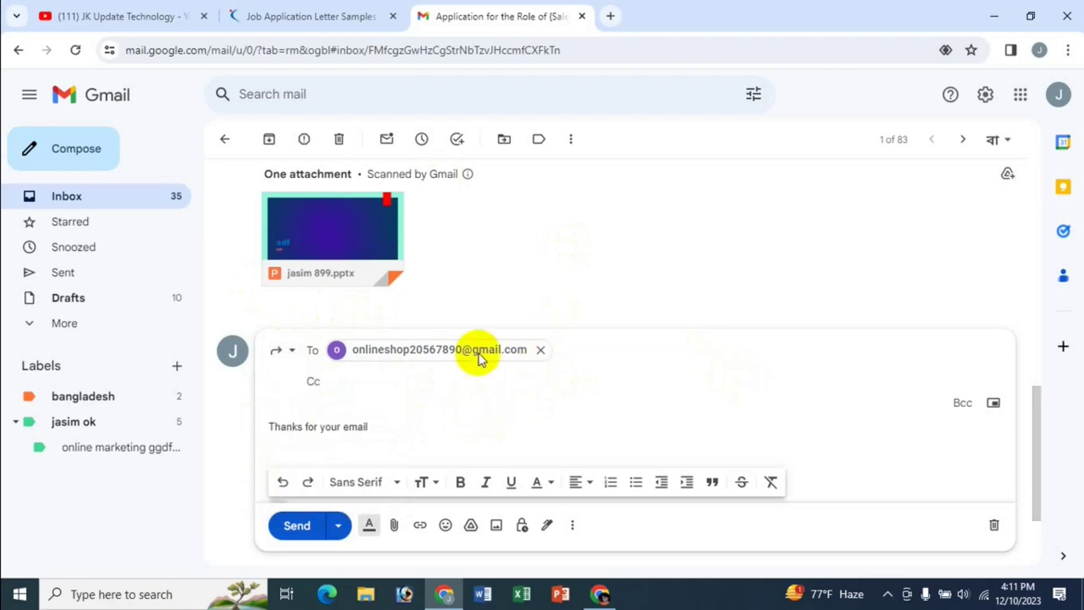
Reopen the Sales Manager application from the inbox and discard its forward draft
click(226, 141)
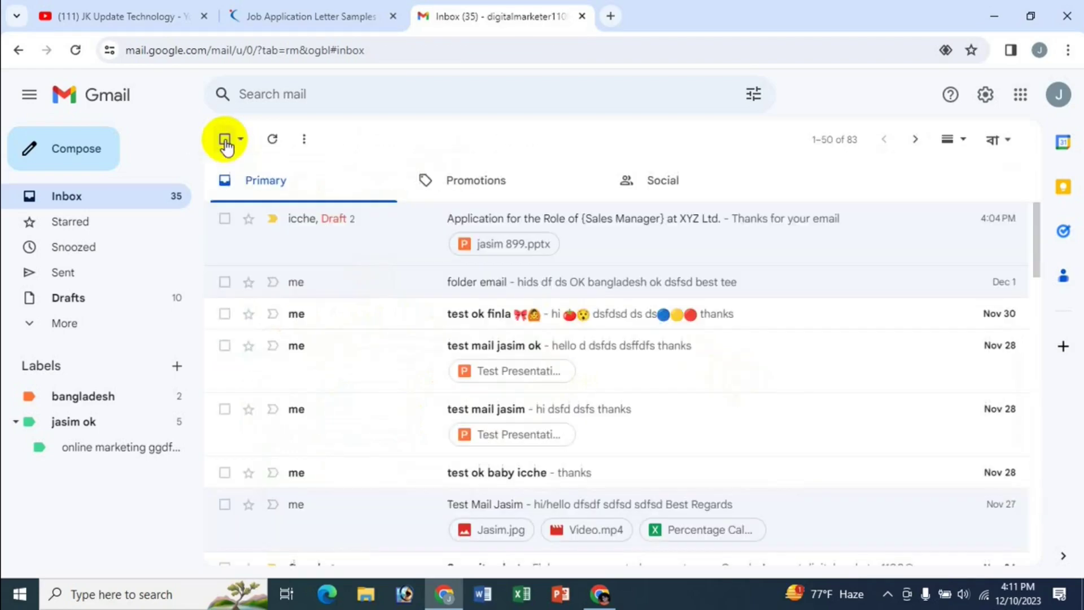
click(547, 223)
scroll(542, 242, down, 1)
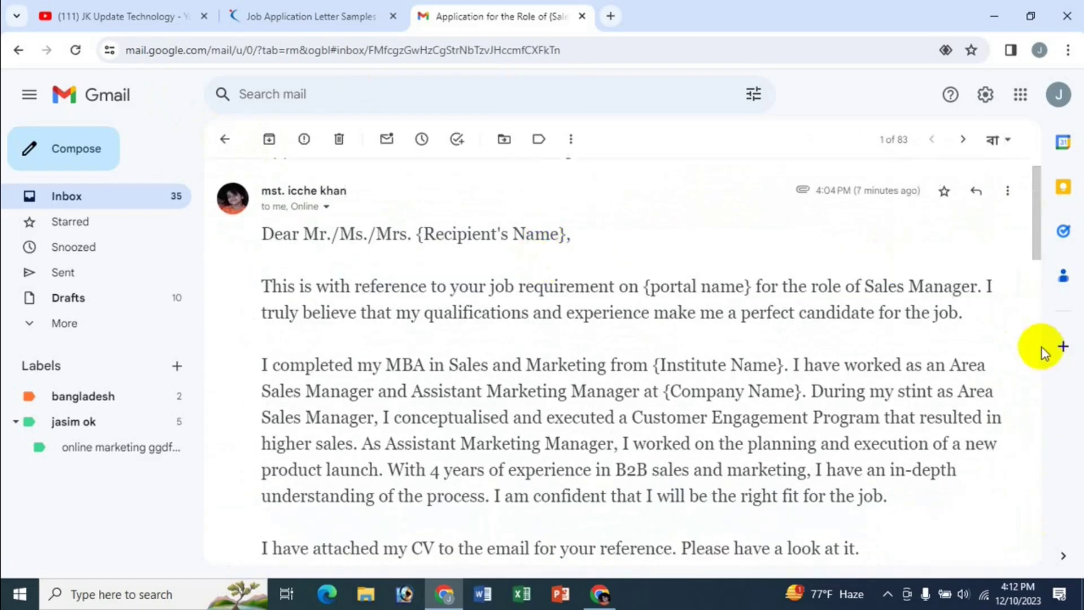
drag(1034, 229, 1034, 421)
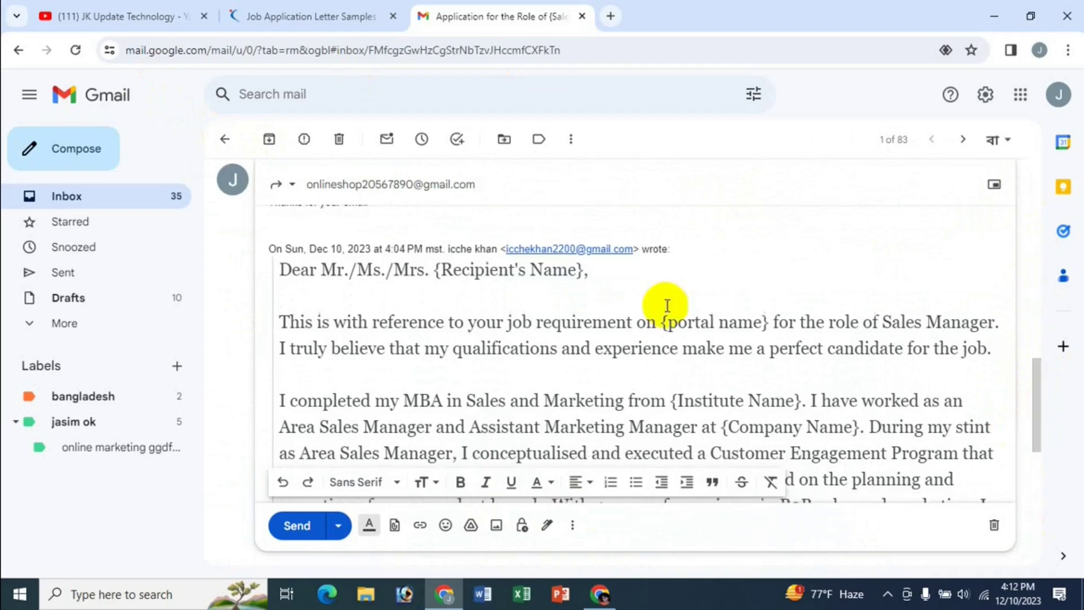
click(283, 184)
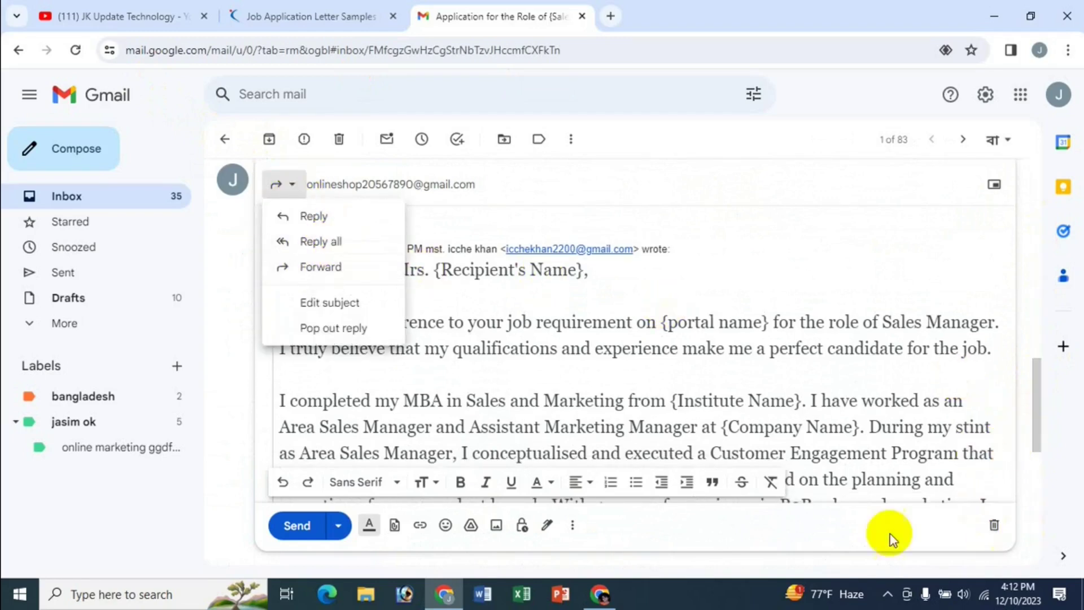
click(855, 539)
click(994, 526)
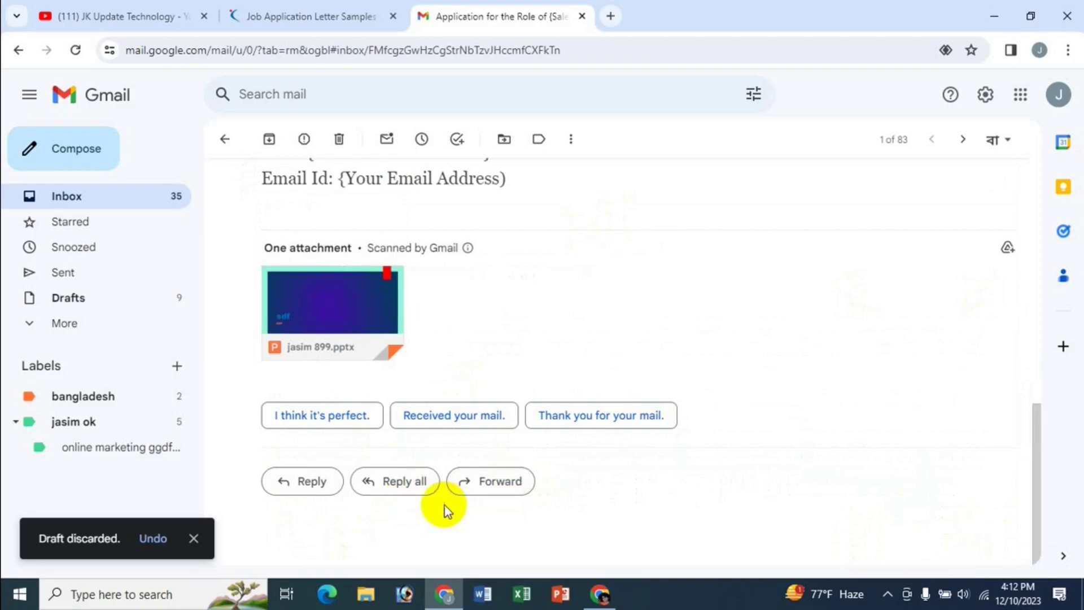
Start a Reply all draft and a Forward draft from the application message, discarding each one
click(394, 481)
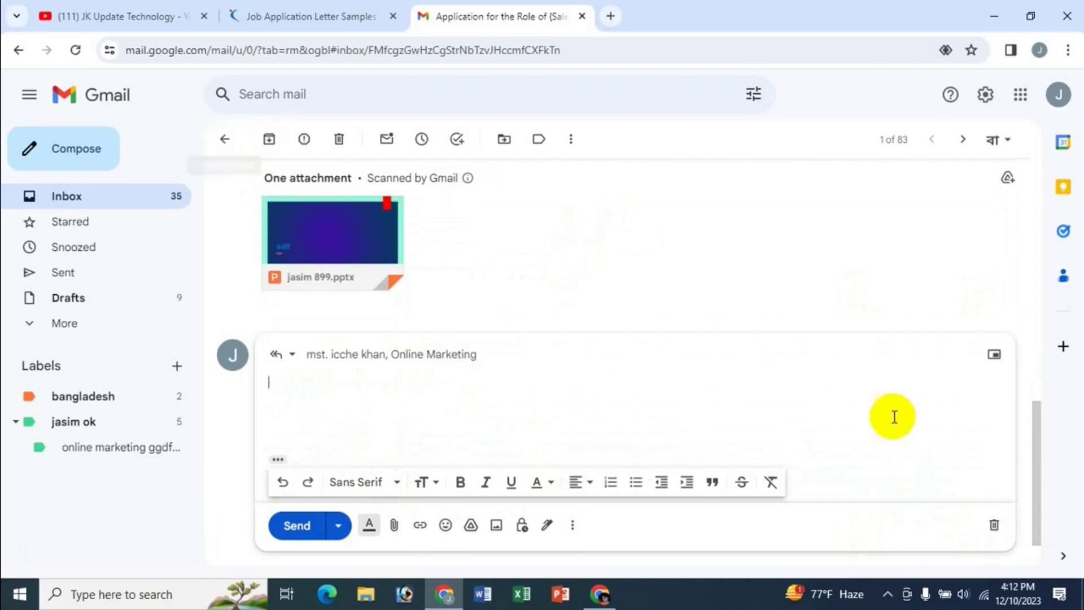
click(989, 526)
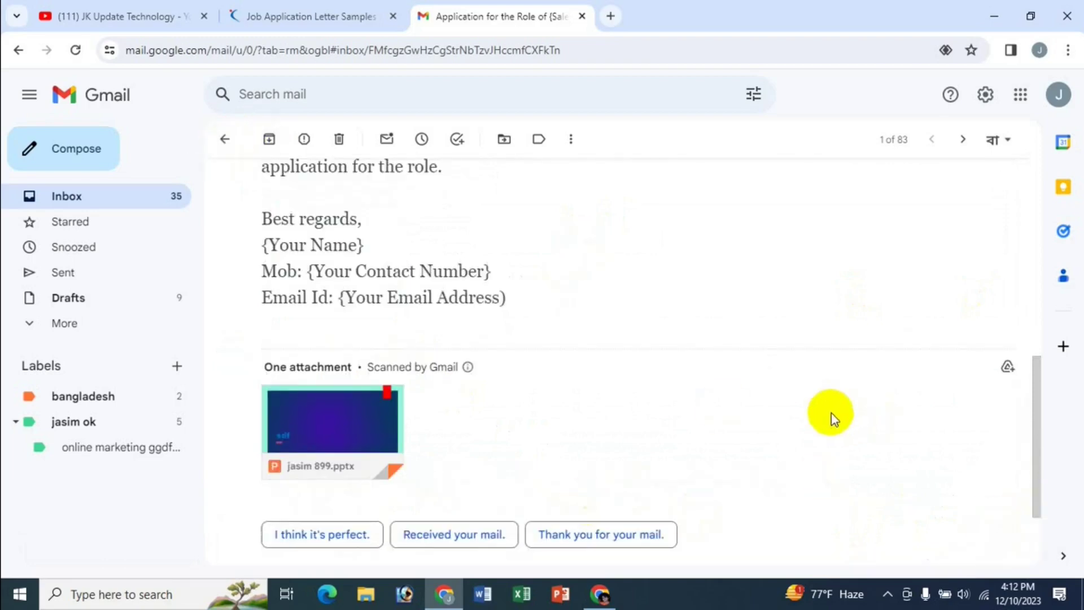
click(504, 481)
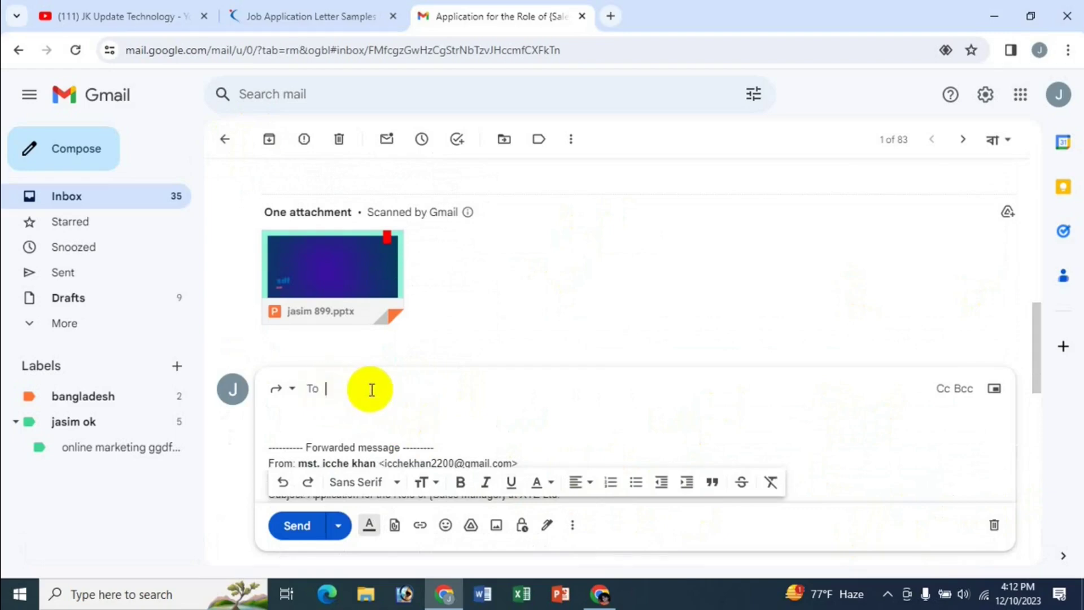
click(995, 526)
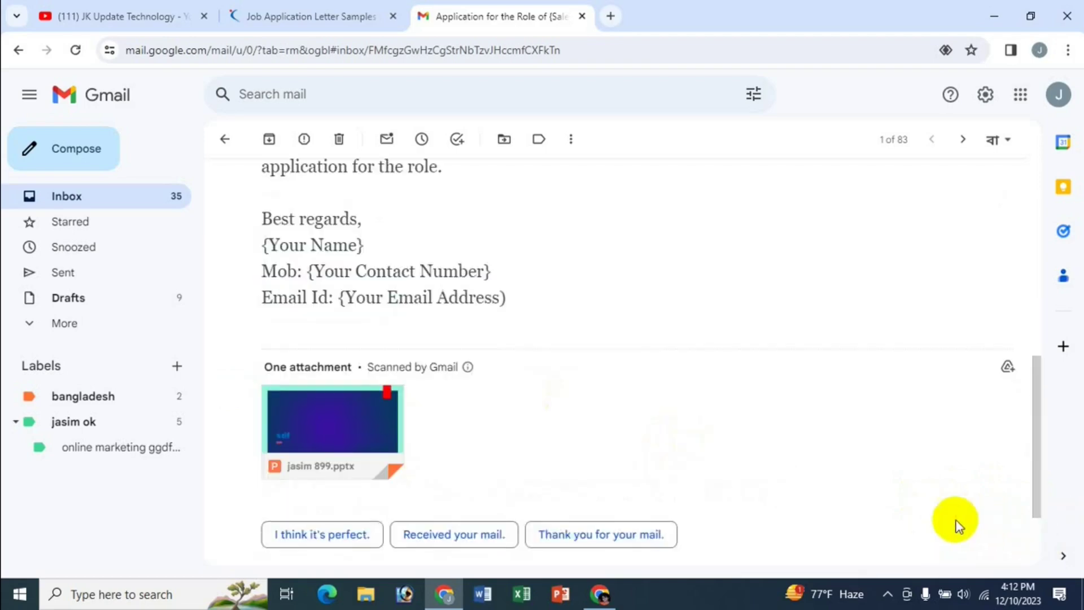
Examine the reply and forward choices in the application message's additional options, and show the JK Update Technology YouTube channel
scroll(606, 402, up, 10)
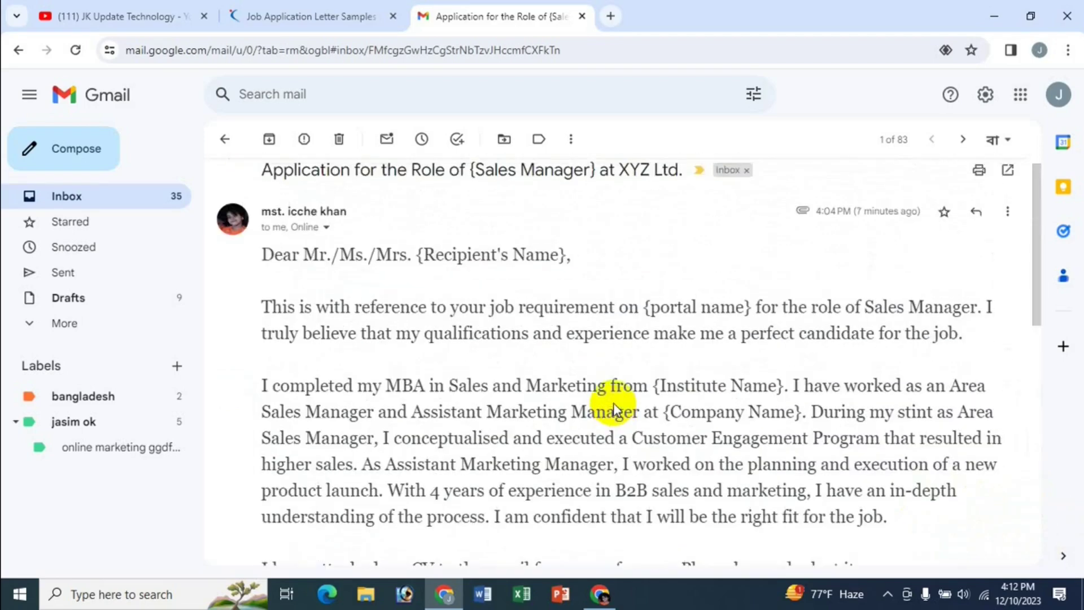
scroll(614, 407, up, 1)
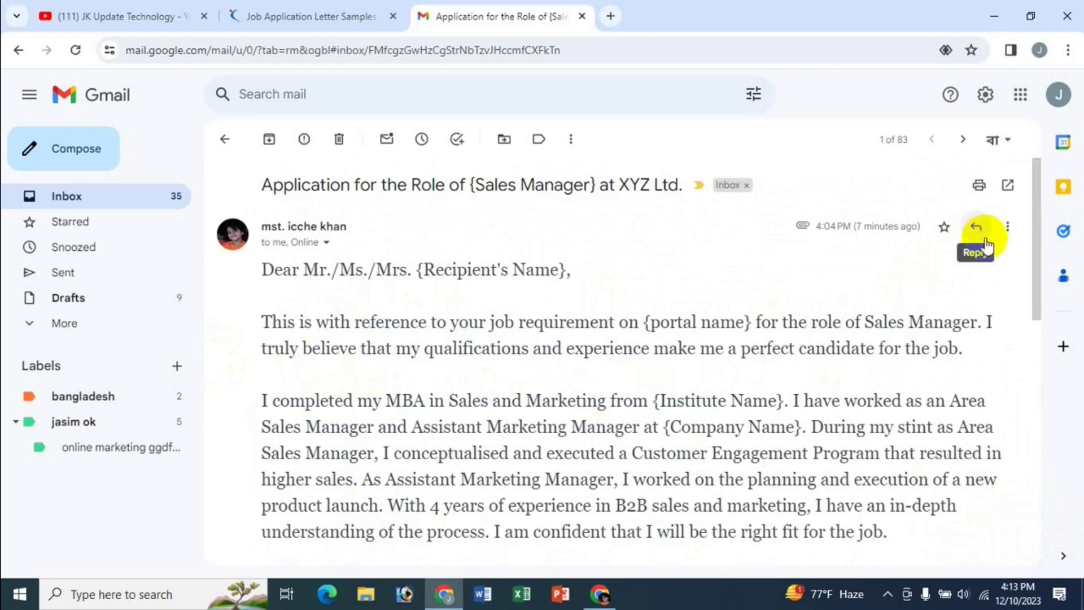
click(1009, 228)
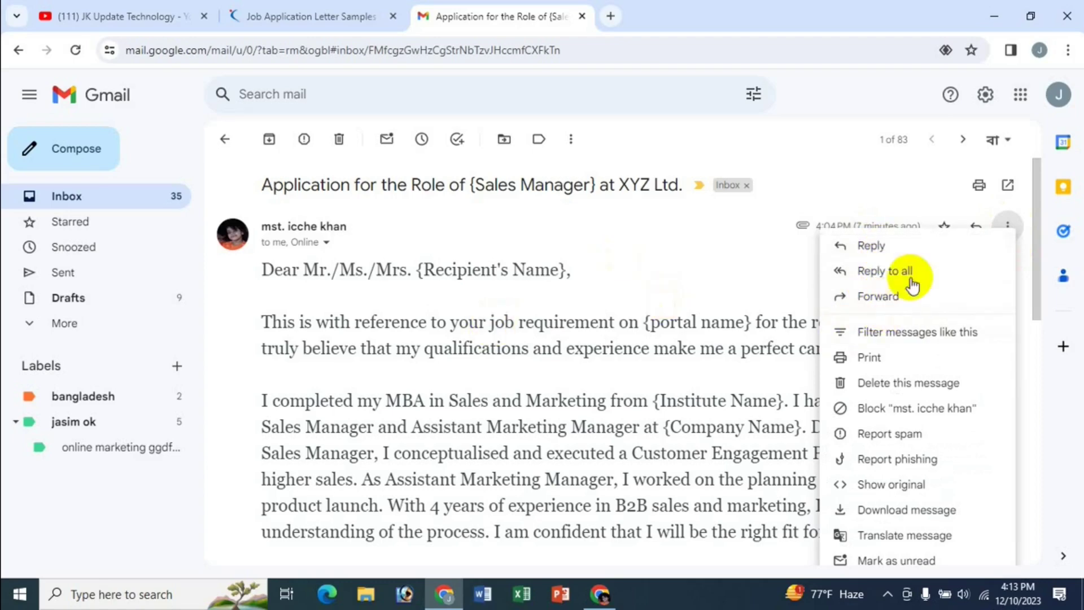
click(659, 279)
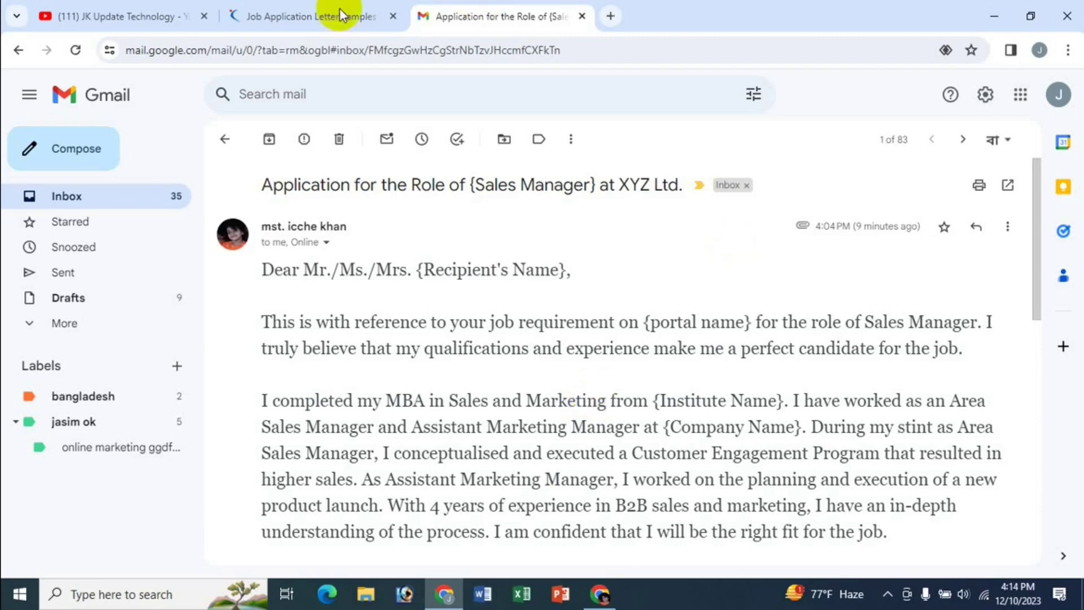
click(113, 13)
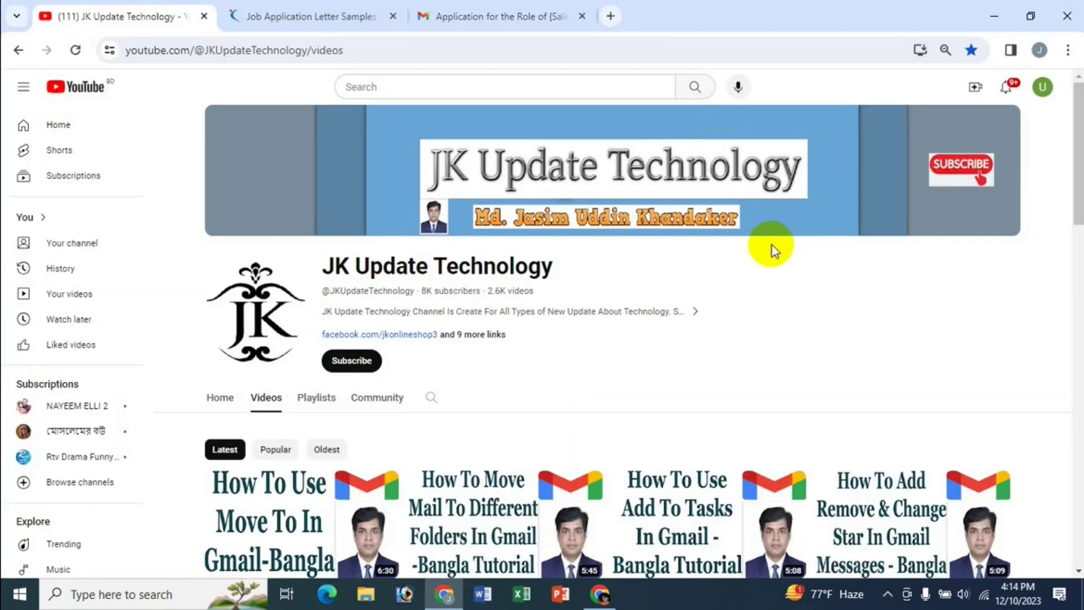
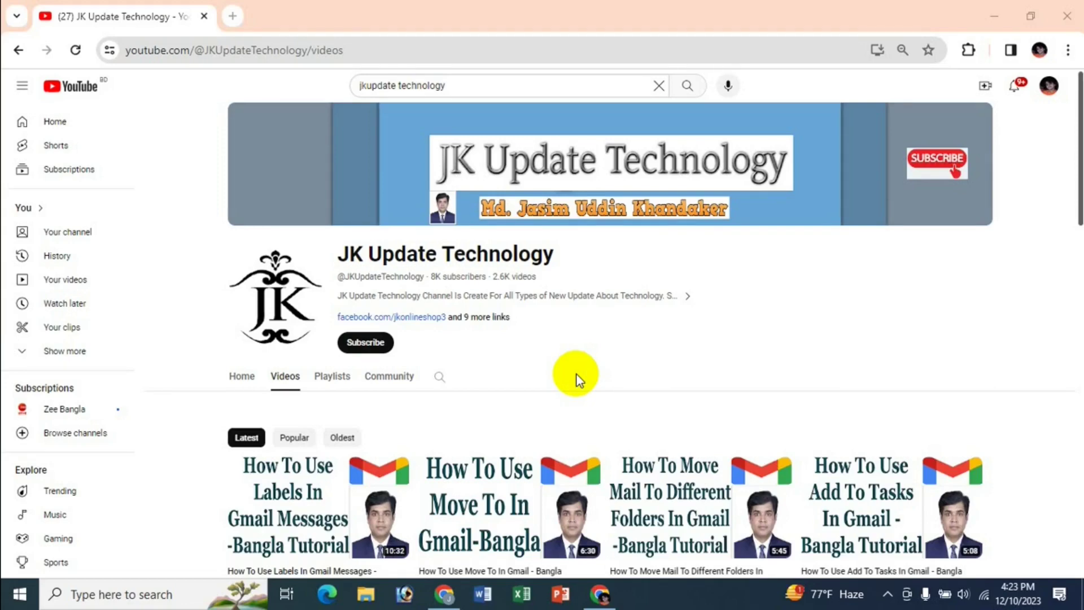
Open Gmail in a new browser tab and start a new message with a Cc line
click(232, 16)
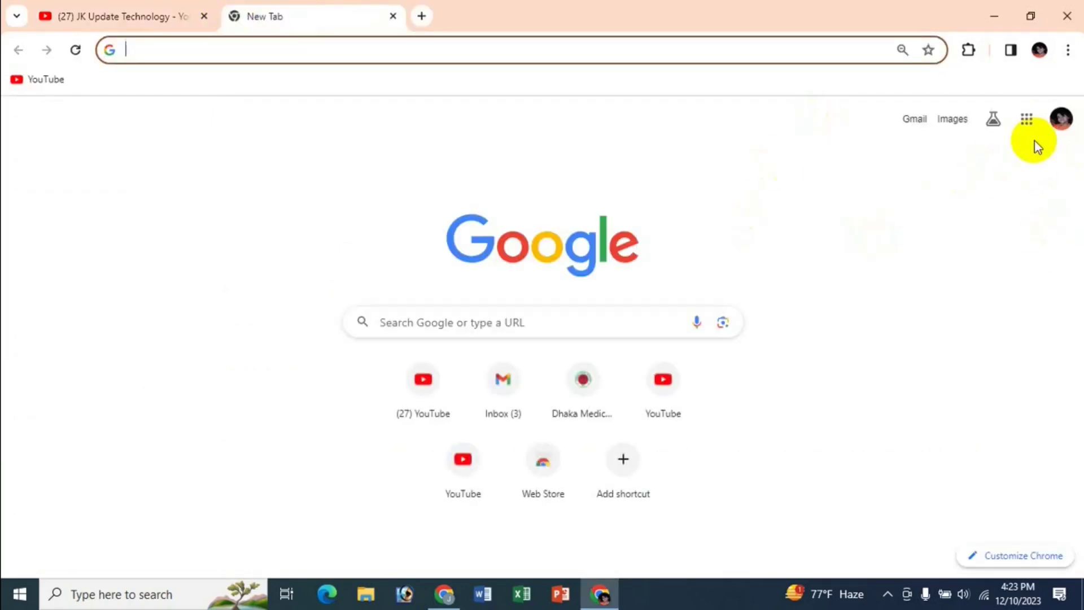
click(1027, 122)
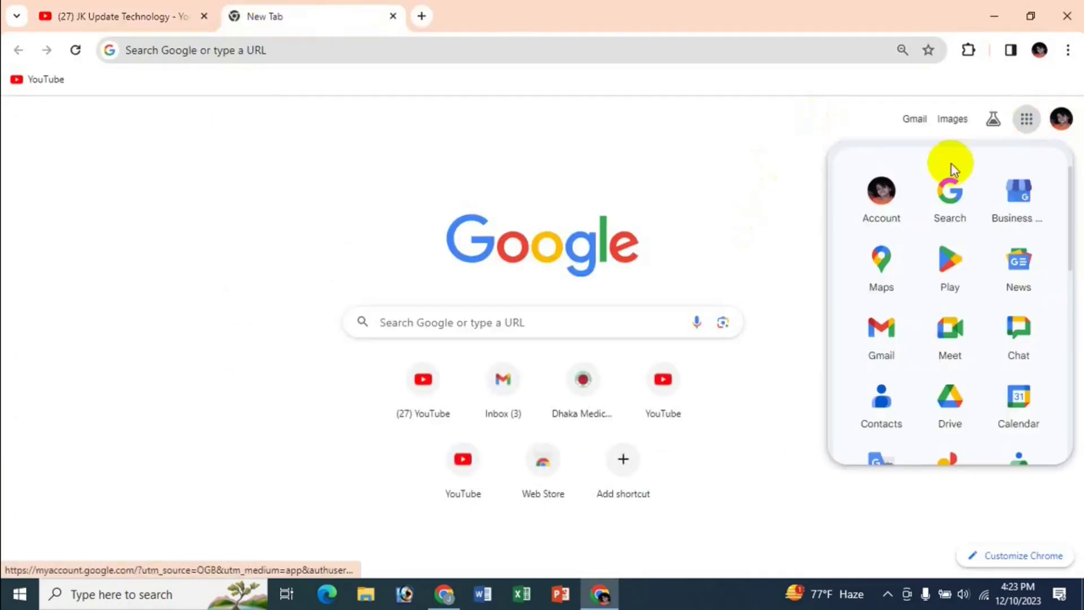
click(914, 126)
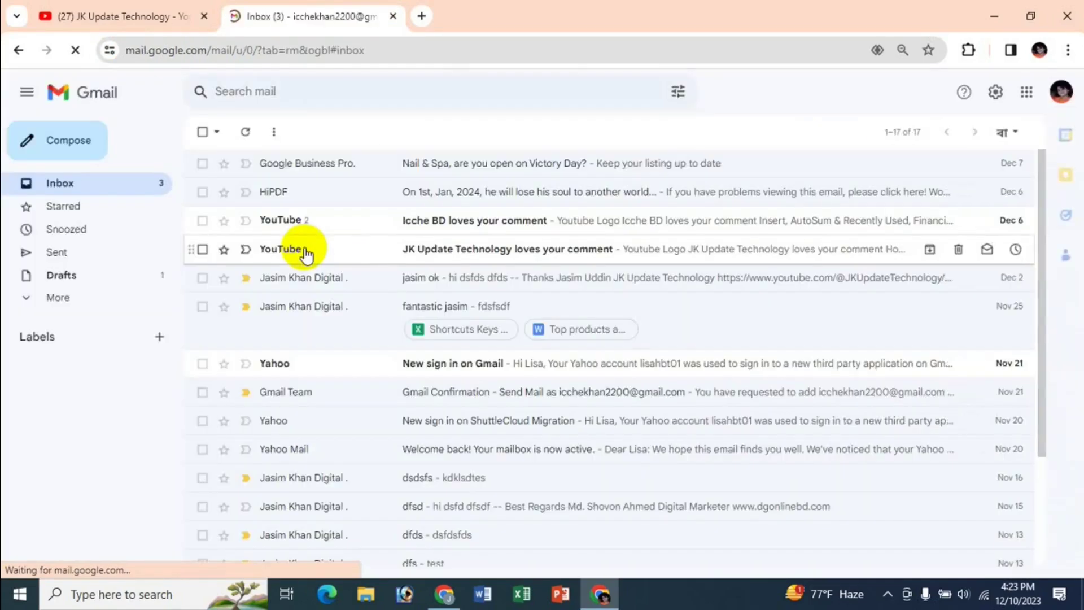
click(95, 151)
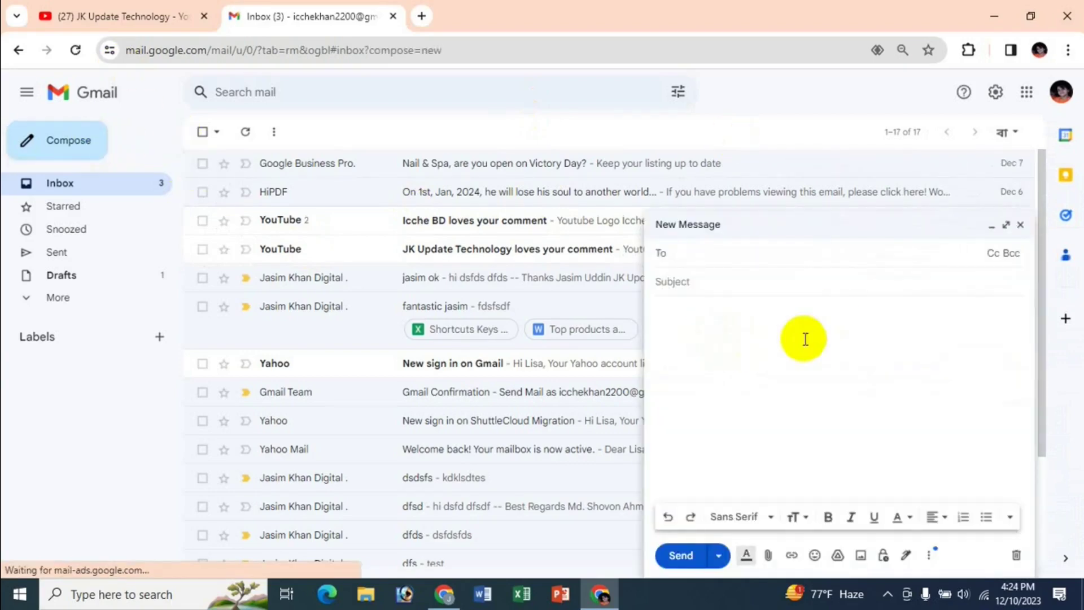
click(990, 255)
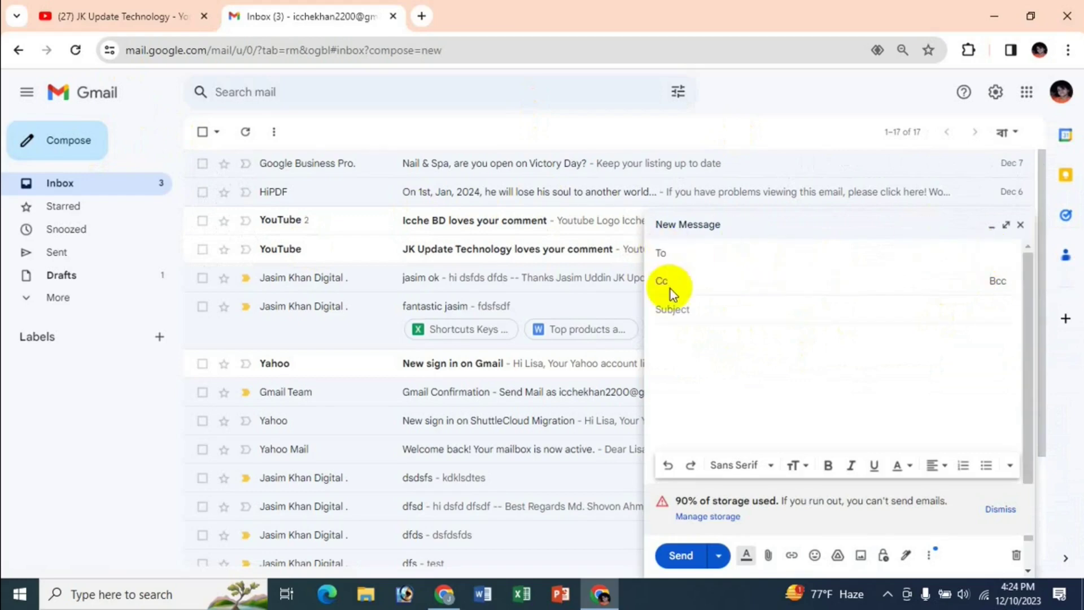
Address the message to the suggested digital marketer contact and set its subject to test mail 1
click(686, 252)
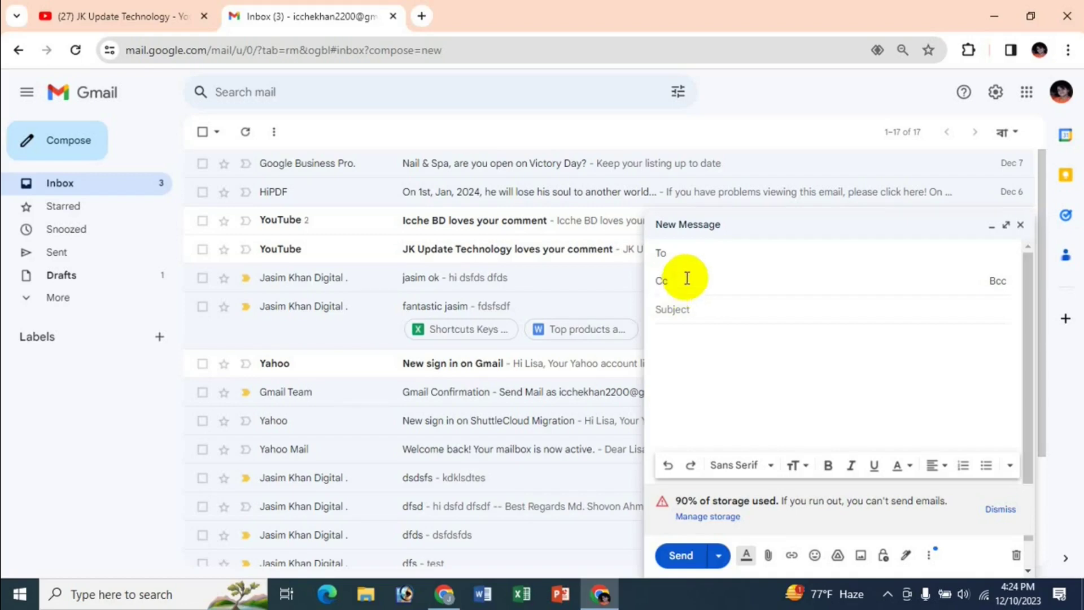
text(di)
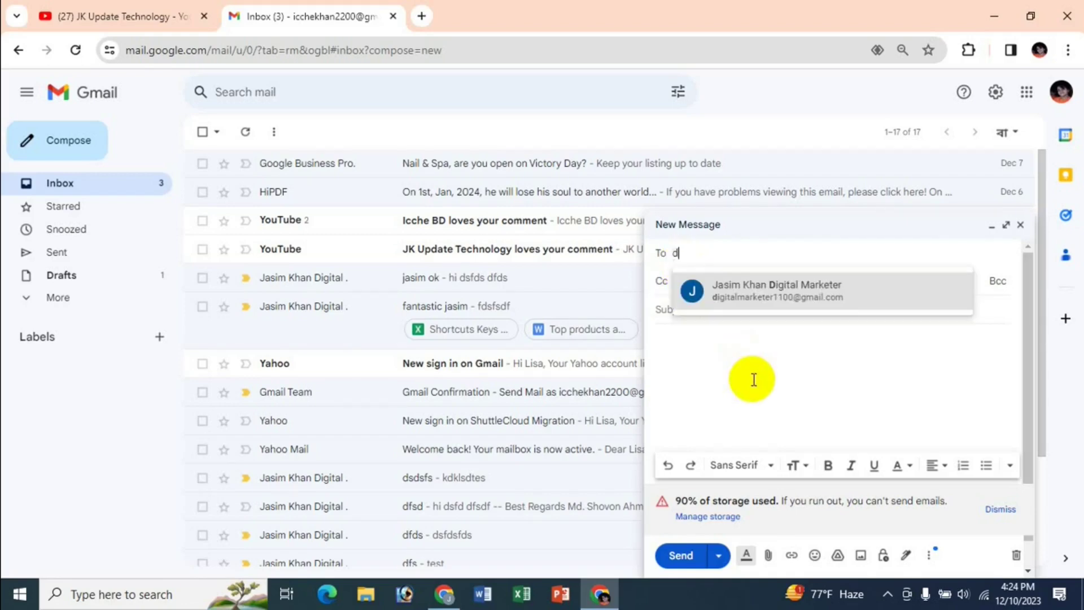
click(783, 291)
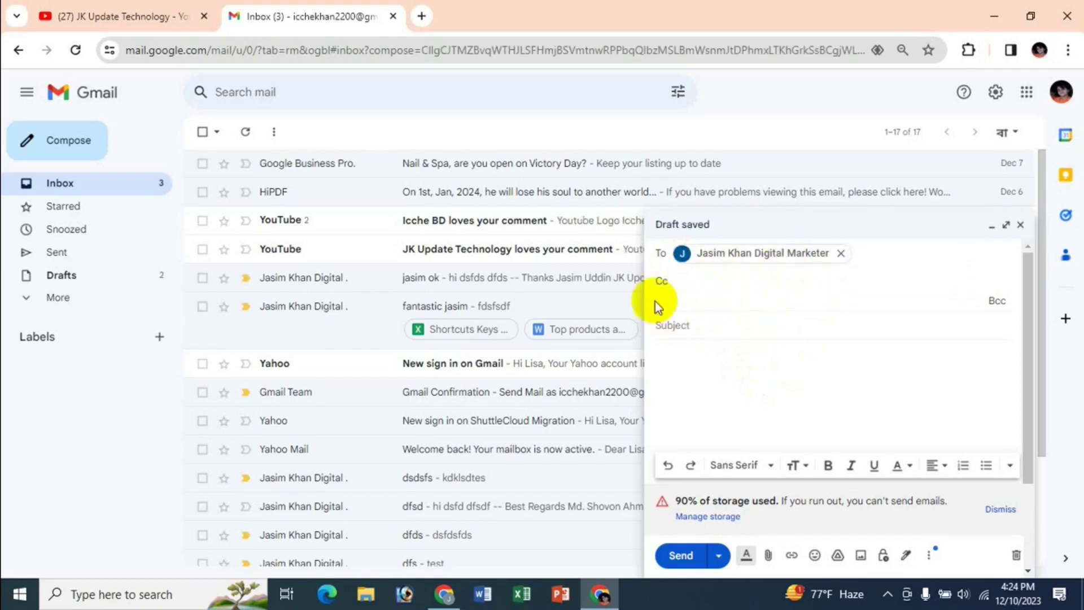
click(693, 341)
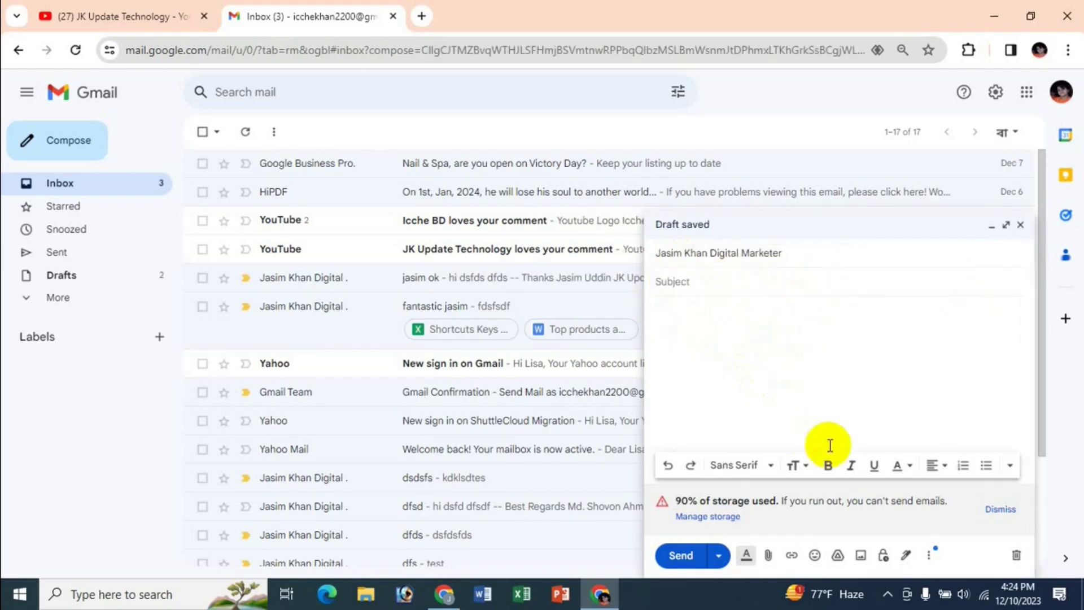
text(test mail 1)
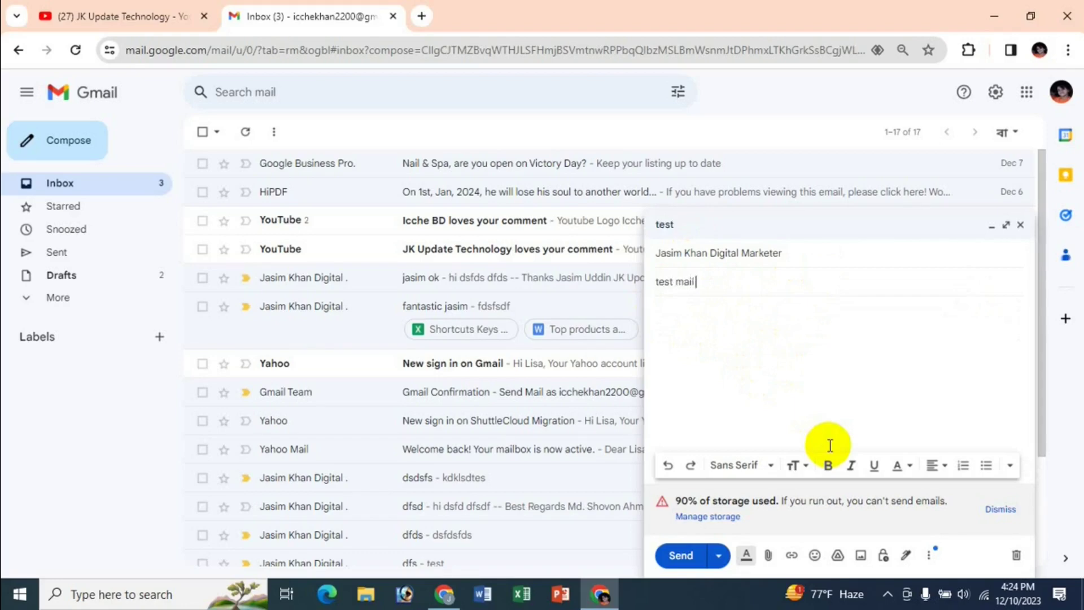
Write hi, dds, ds, dsf, a blank line and thanks on separate lines as the body, and send the message
click(705, 343)
text(hi)
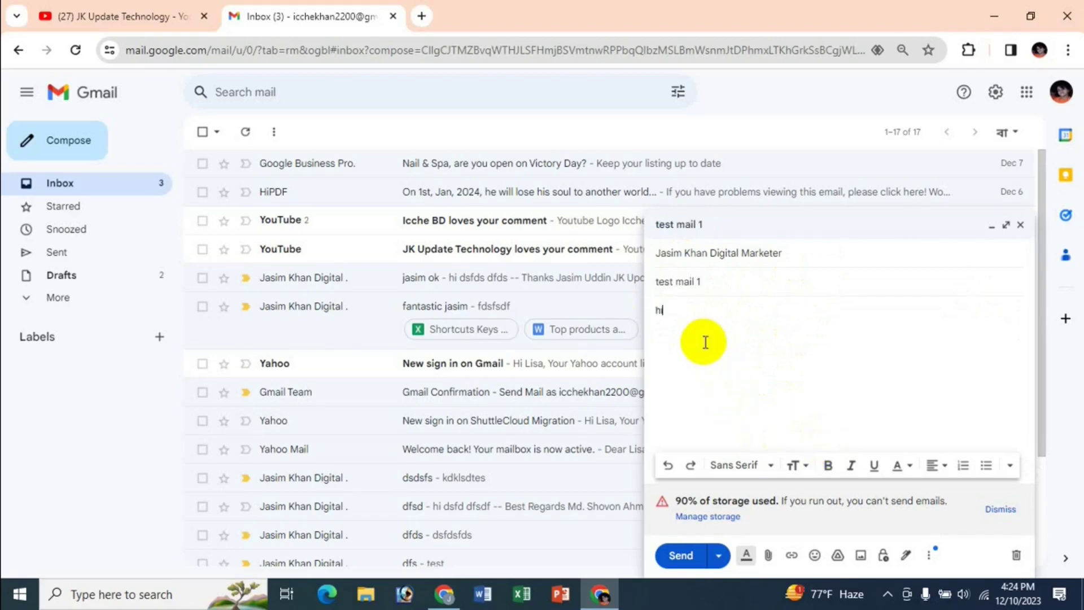
key(Return)
text(dds)
key(Return)
text(ds)
key(Return)
text(dsf)
key(Return)
key(Return)
text(thaks)
key(BackSpace)
text(nks)
key(Return)
click(680, 554)
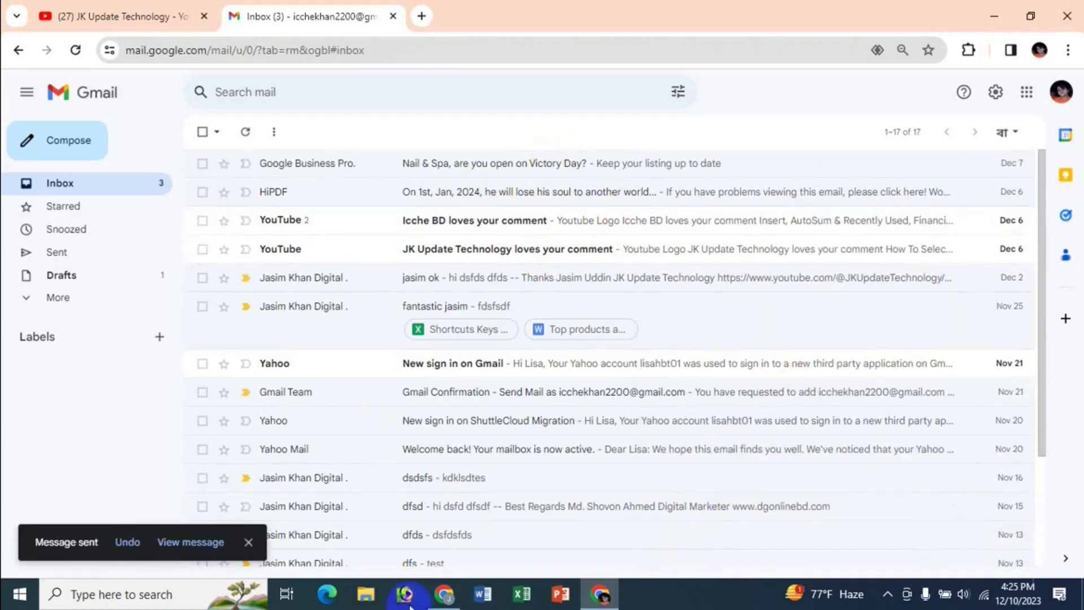
Open test mail 1 in the recipient account's inbox and check its sender and recipient details
click(444, 593)
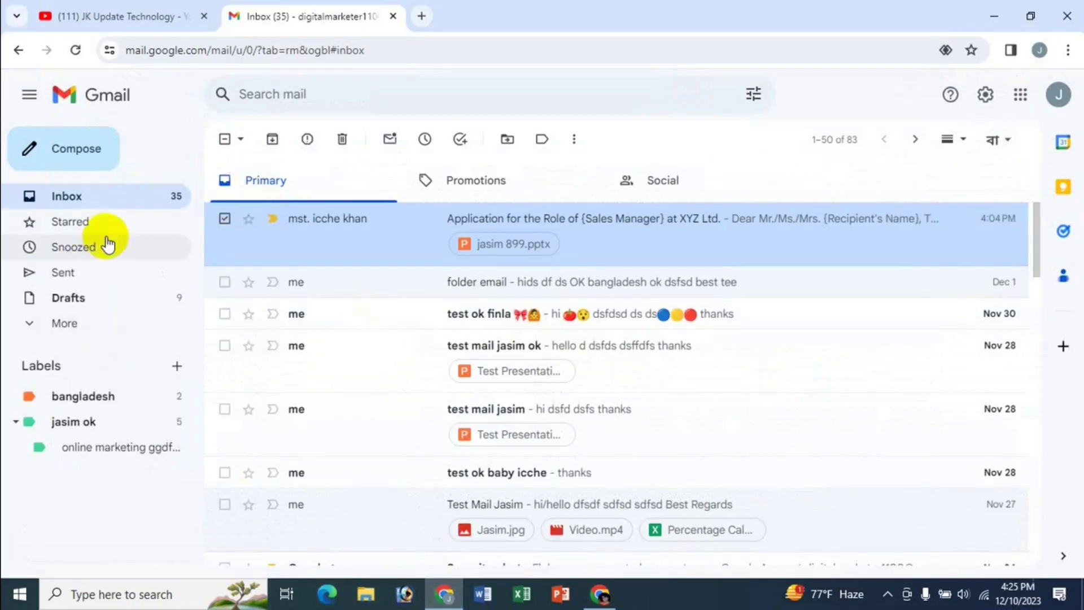
click(77, 199)
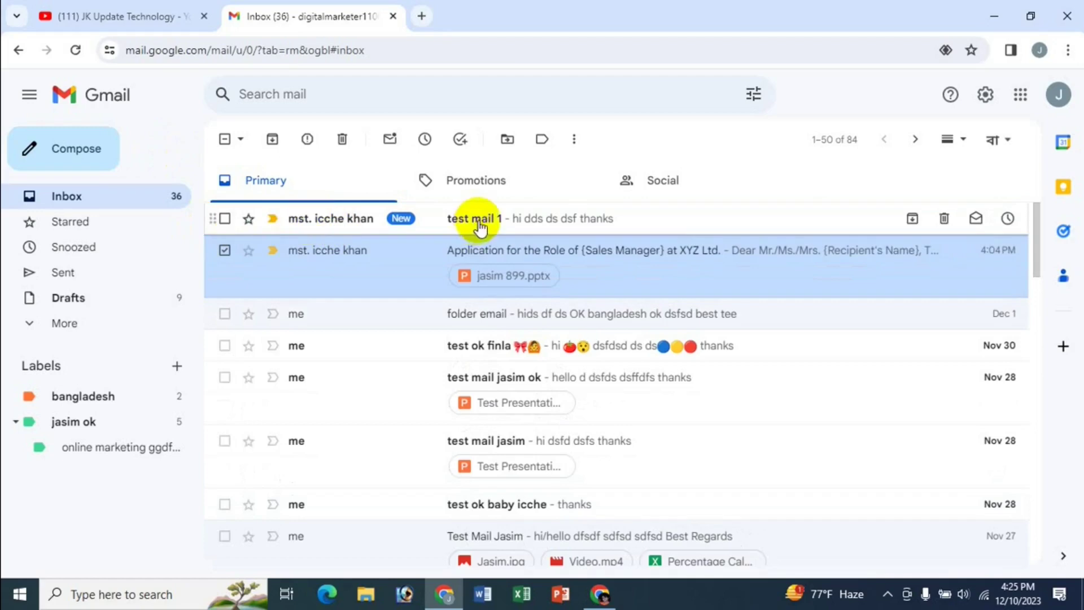
click(481, 219)
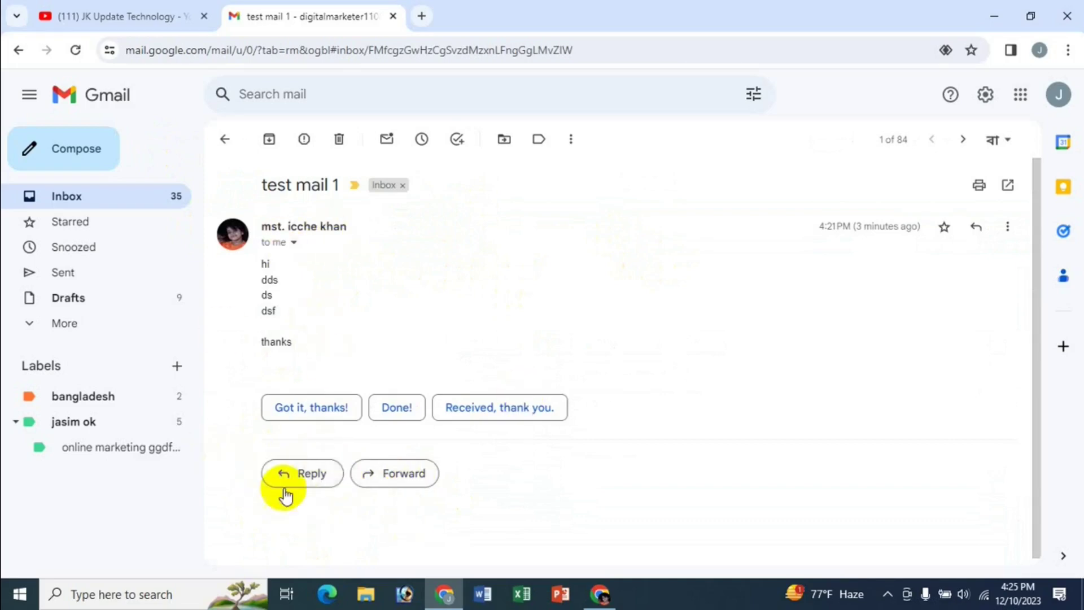
click(294, 242)
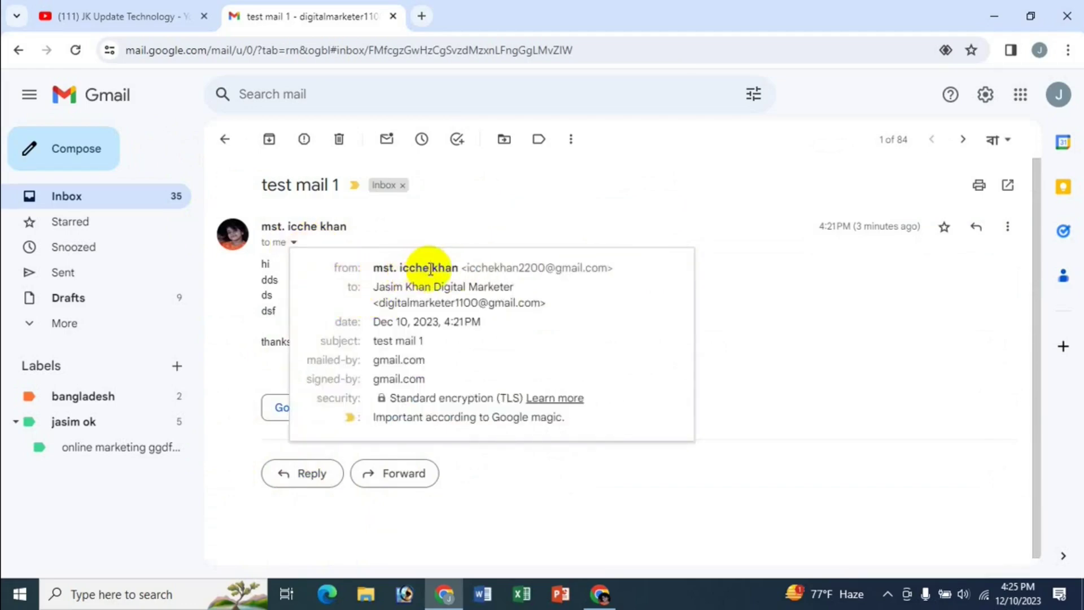
mouse_move(424, 268)
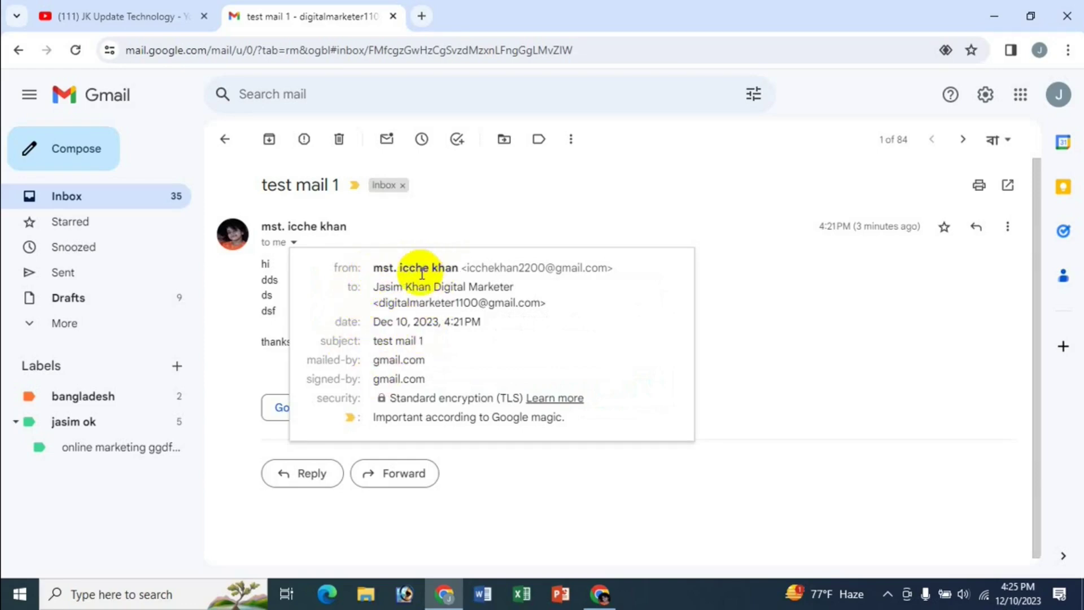
click(479, 478)
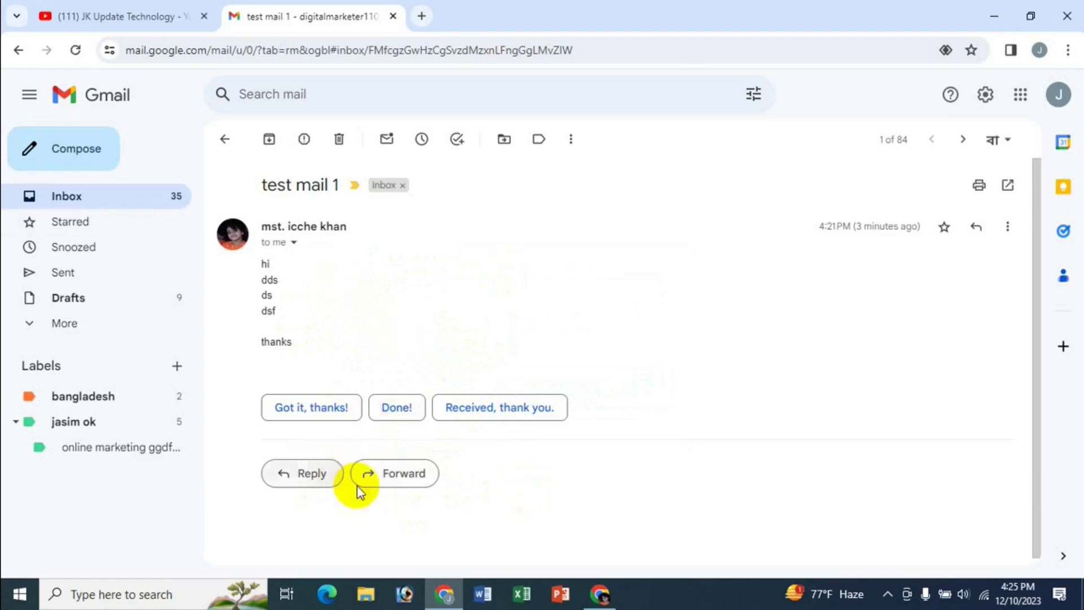
Switch to the sender account's Gmail and start a new message addressed to the suggested digital marketer contact
click(73, 204)
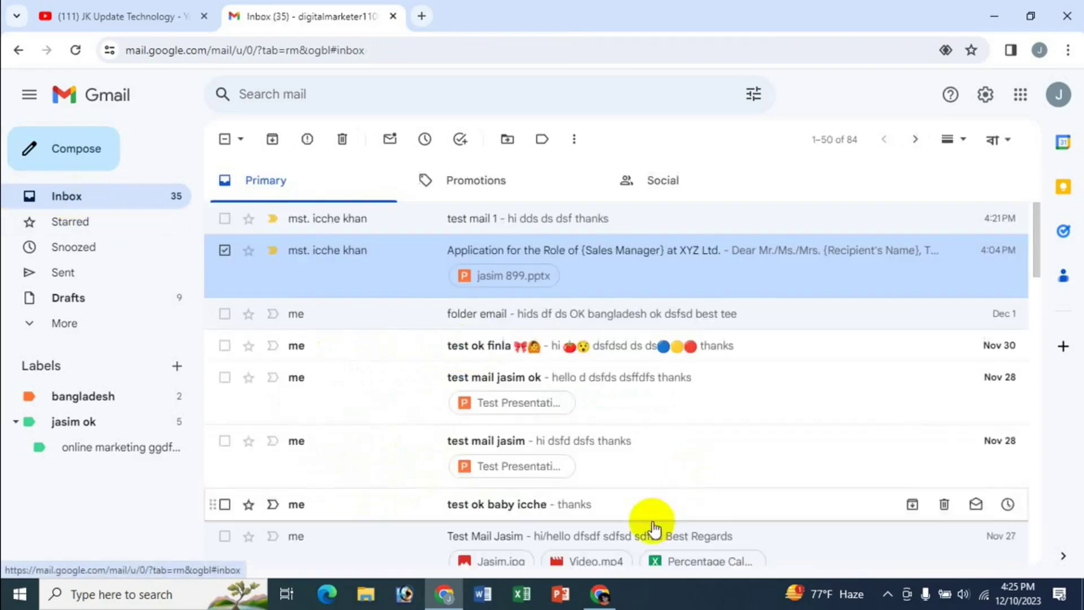
click(599, 594)
click(70, 145)
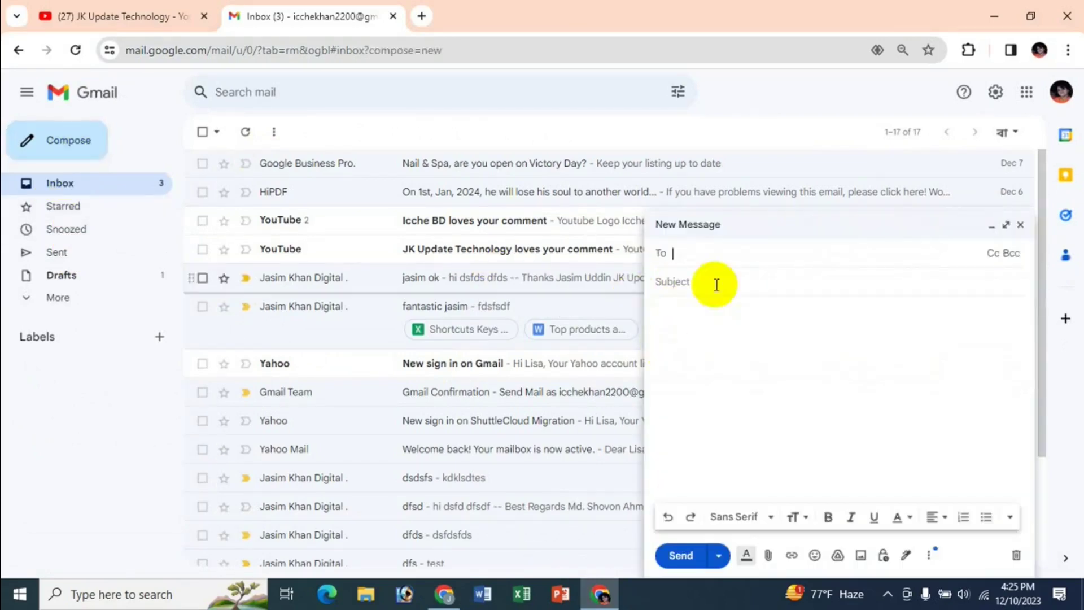
text(dig)
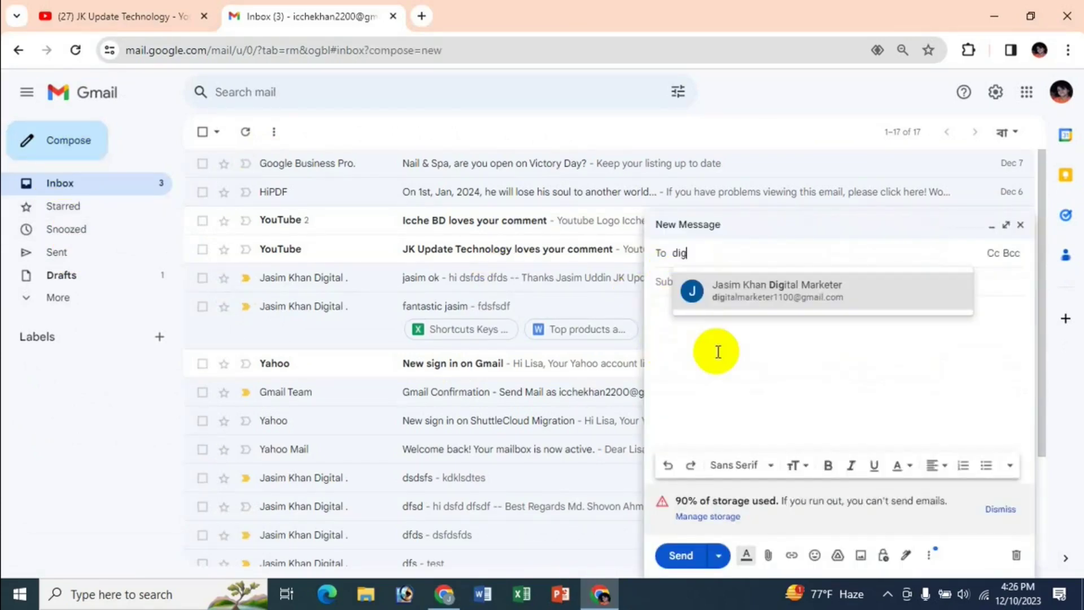
click(739, 299)
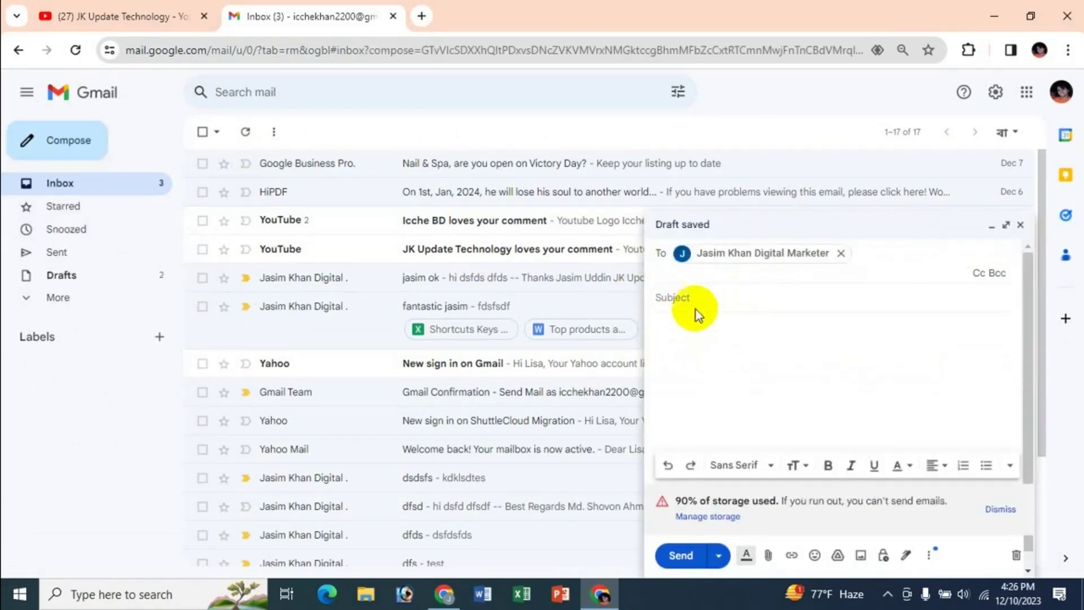
Add the Online Marketing contact in Cc and set the subject to the contact's first name followed by tst 55
click(979, 273)
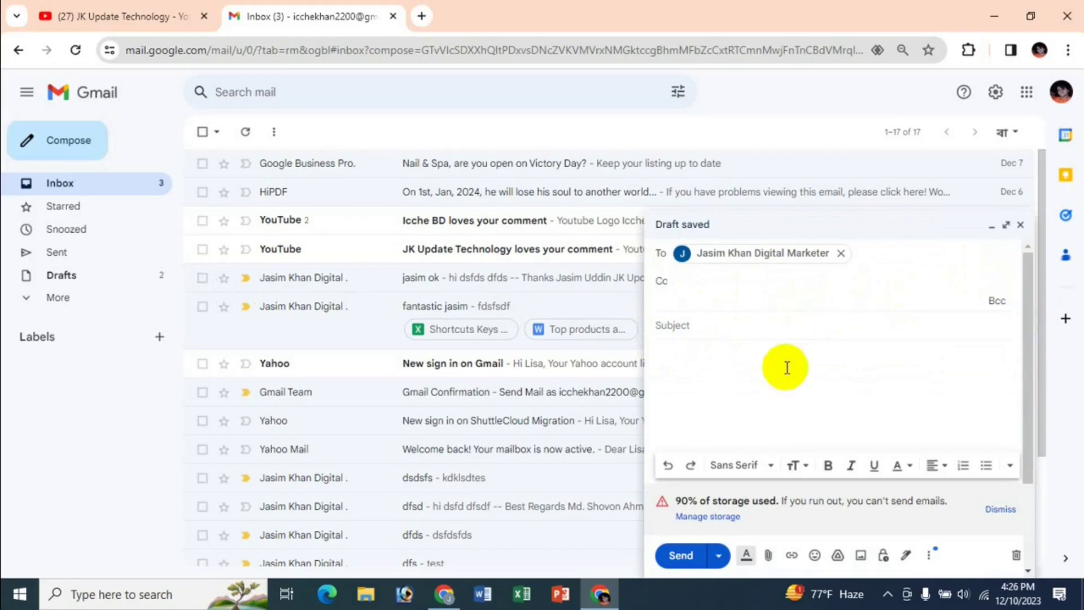
text(onl)
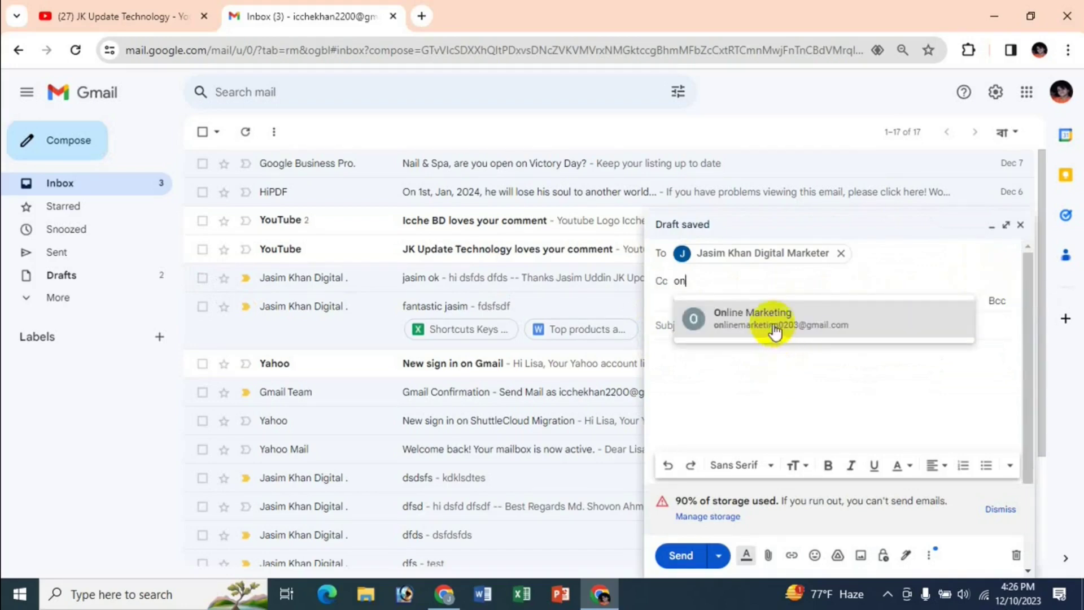
click(772, 329)
click(689, 331)
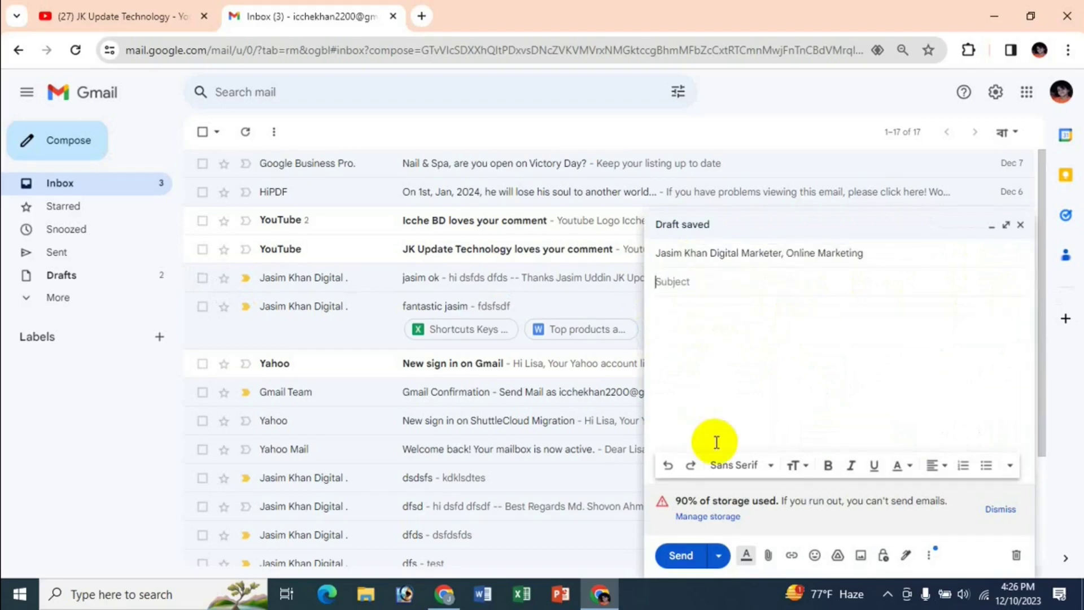
text(jasim tst 55)
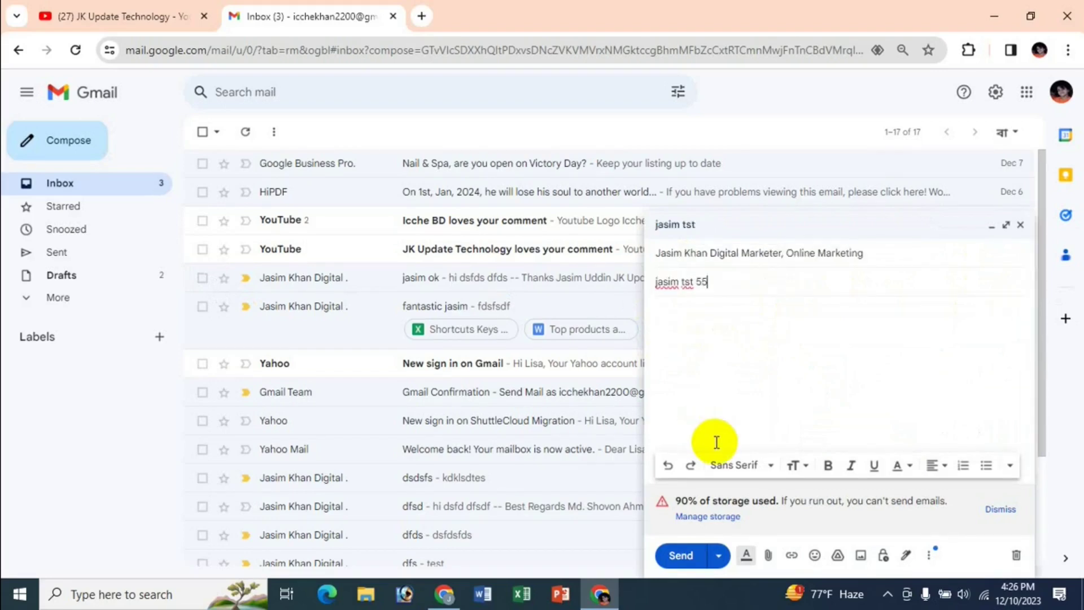
Write hi, dsfdf and ds as the body, separated by blank lines, and send the message
click(692, 353)
text(H)
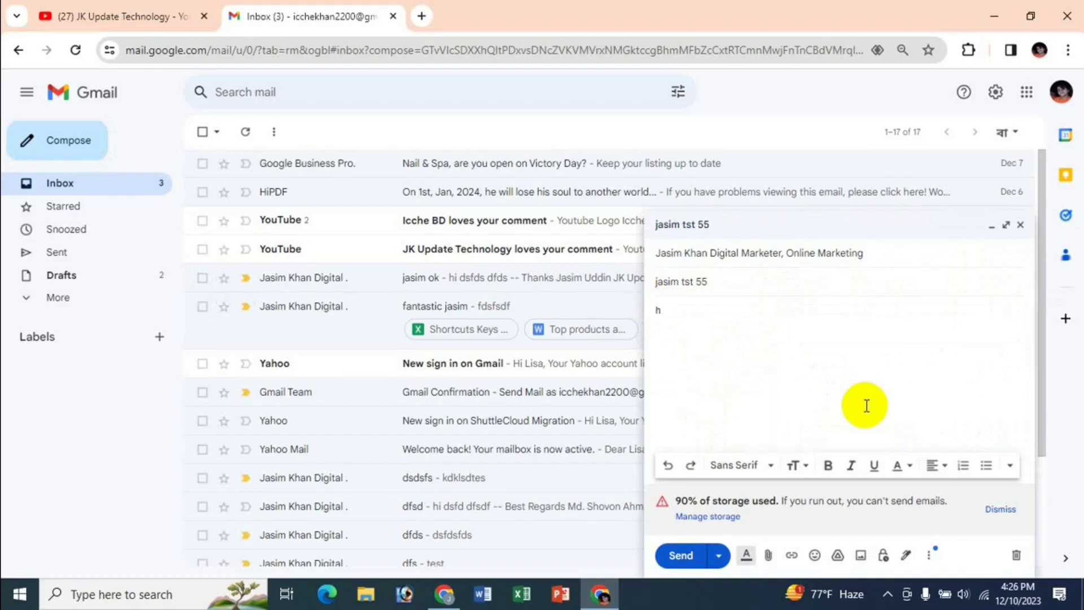
key(Return)
text(dsfdf)
key(Return)
key(Return)
text(ds)
key(Return)
key(Return)
text(df)
key(BackSpace)
click(853, 248)
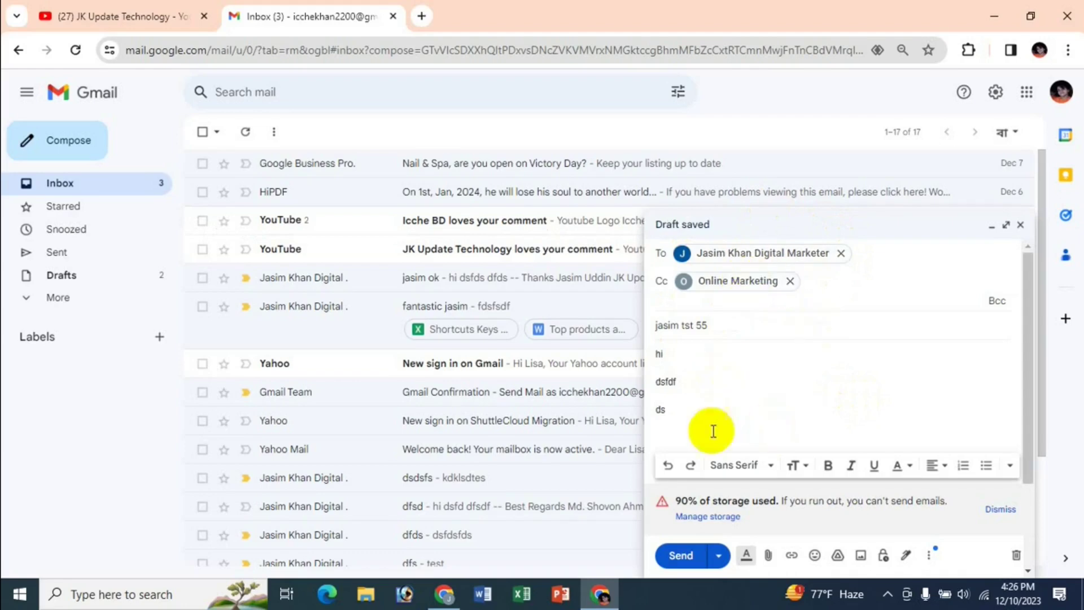
click(680, 555)
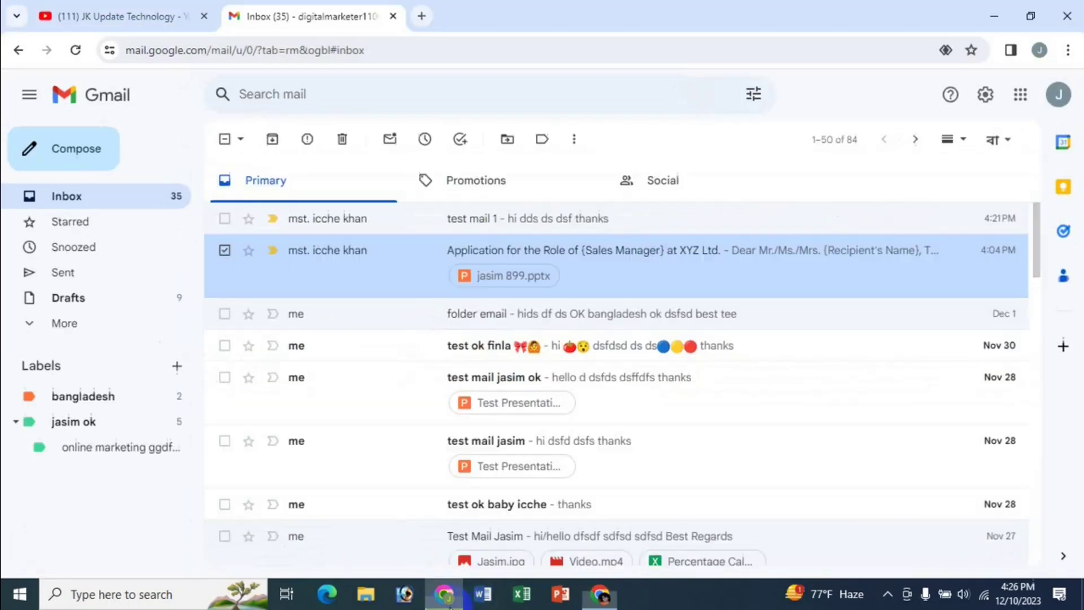
Open the tst 55 message in the recipient account's inbox and check its To and Cc recipients
click(444, 594)
click(101, 204)
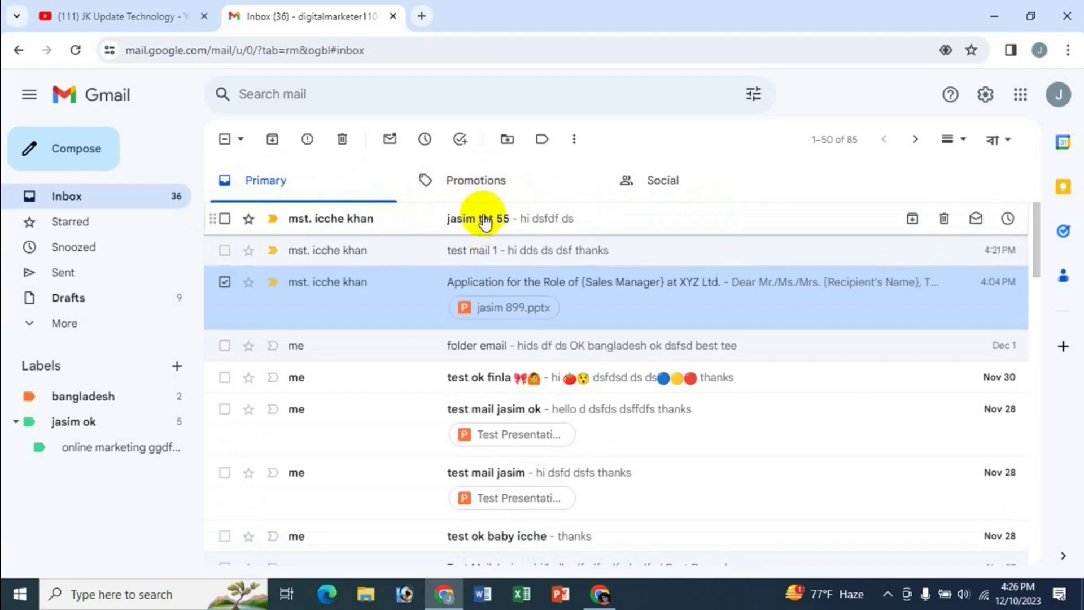
click(485, 219)
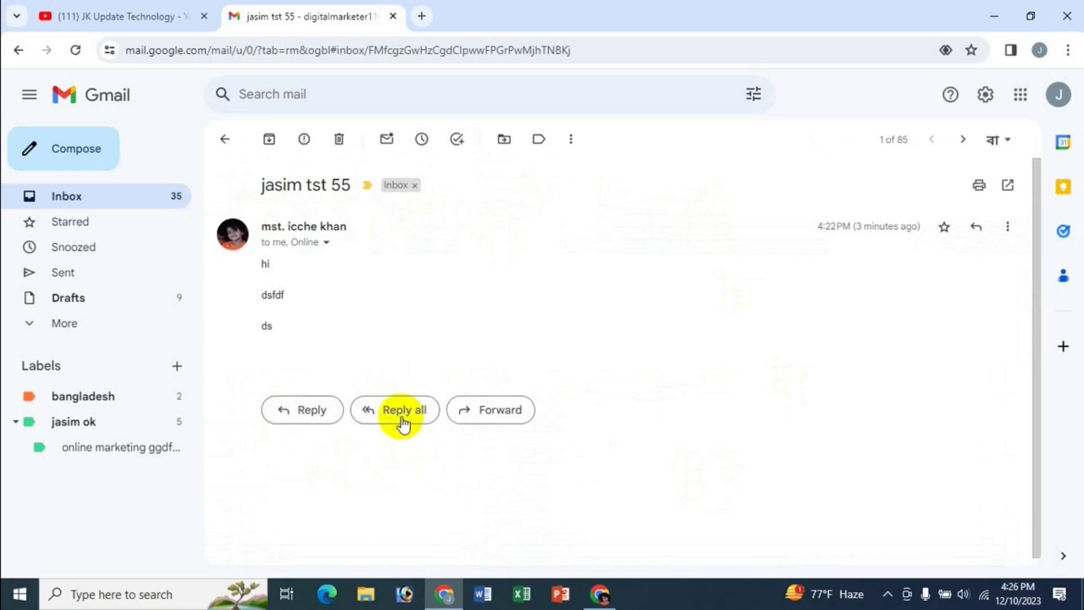
click(327, 243)
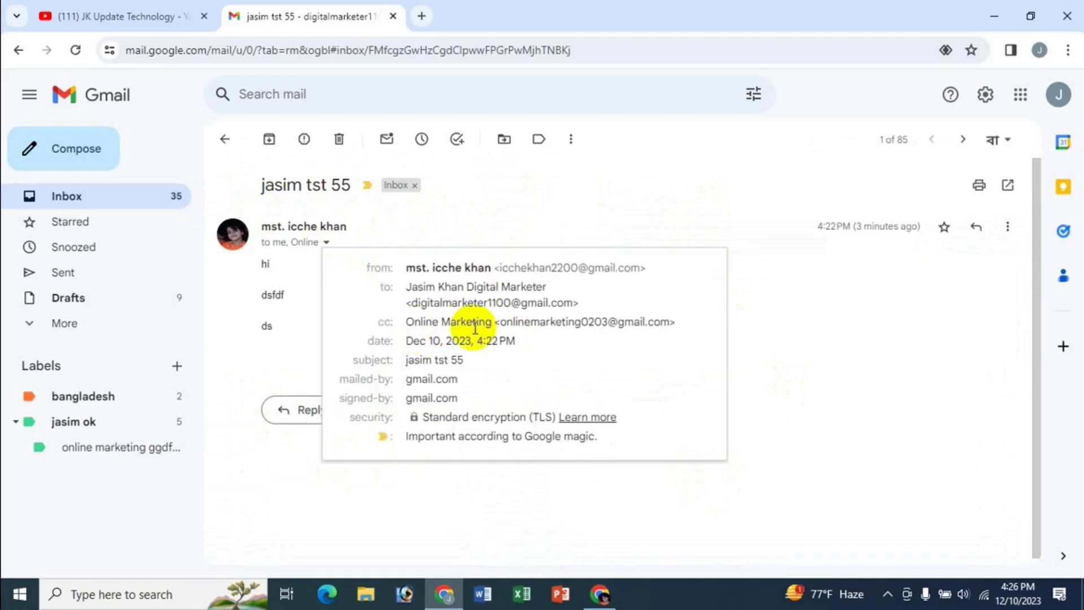
mouse_move(561, 327)
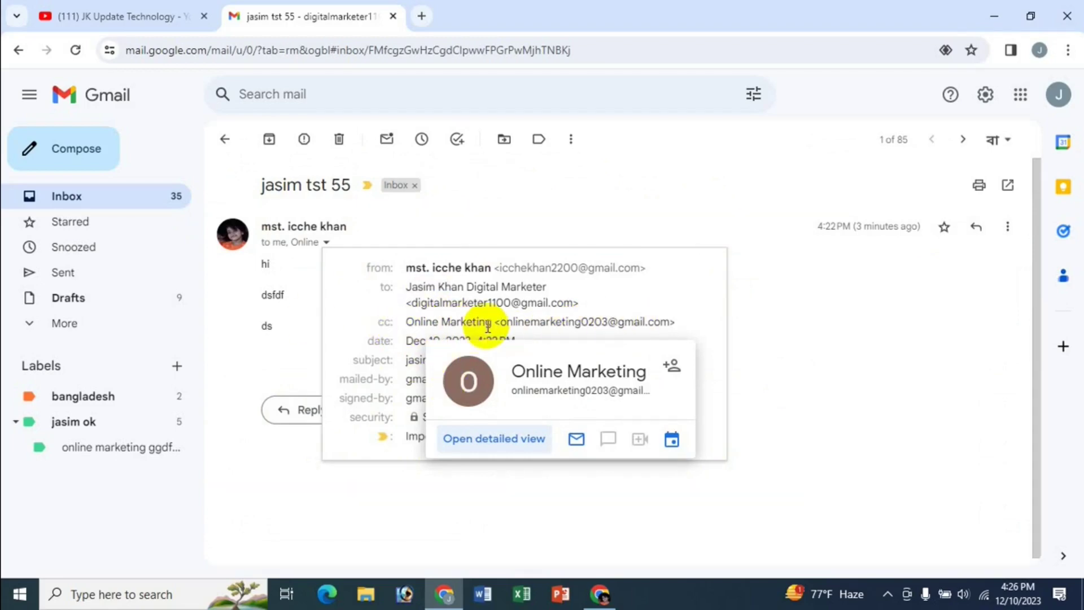
click(355, 513)
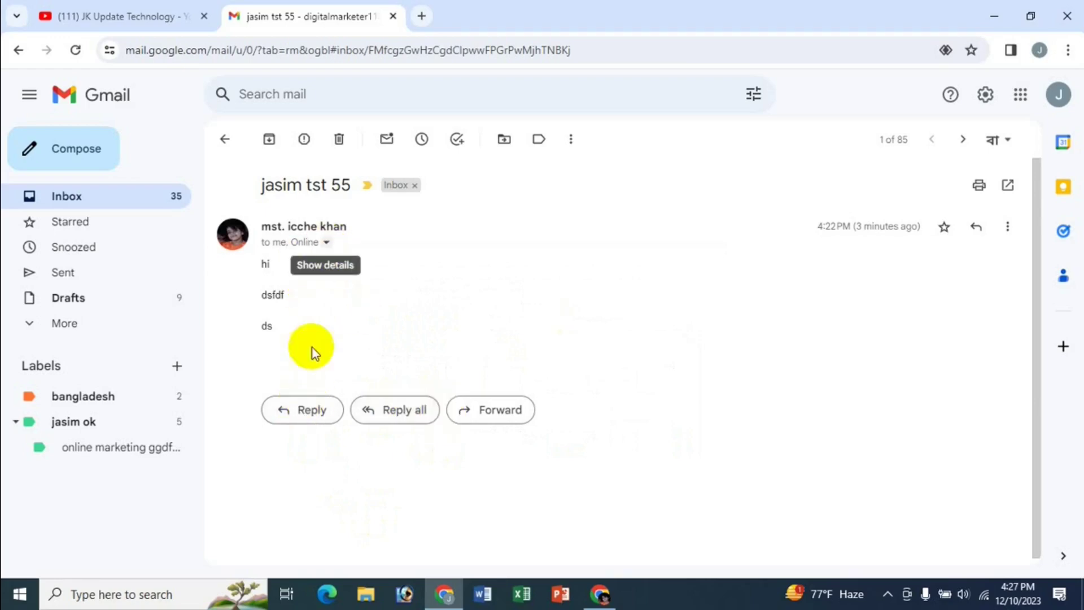
Examine the tst 55 message's sender, To and Cc details again against the Reply, Reply all and Forward options
click(324, 243)
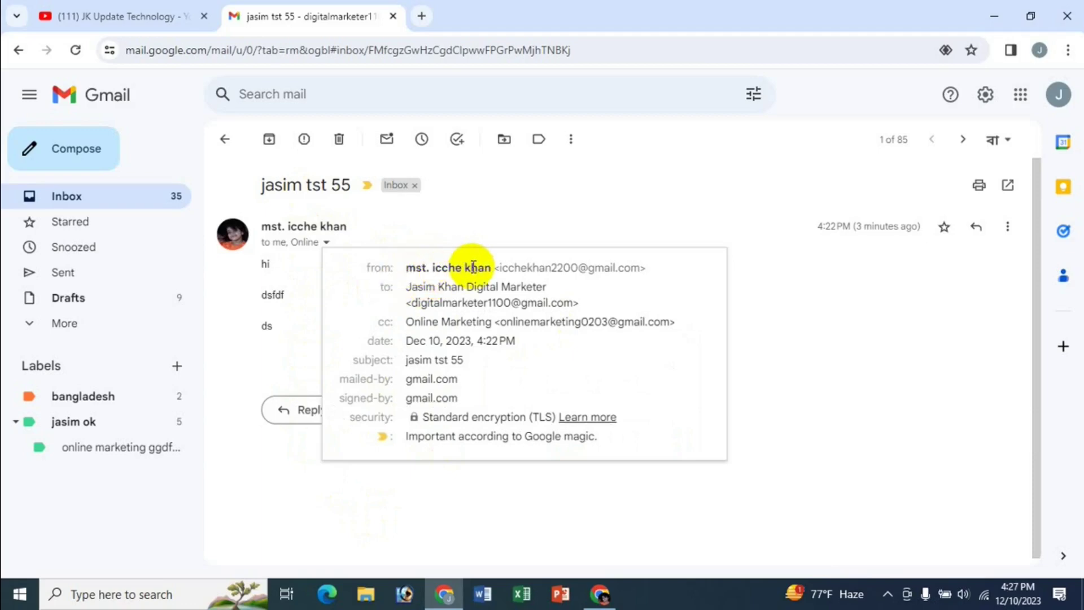
mouse_move(473, 267)
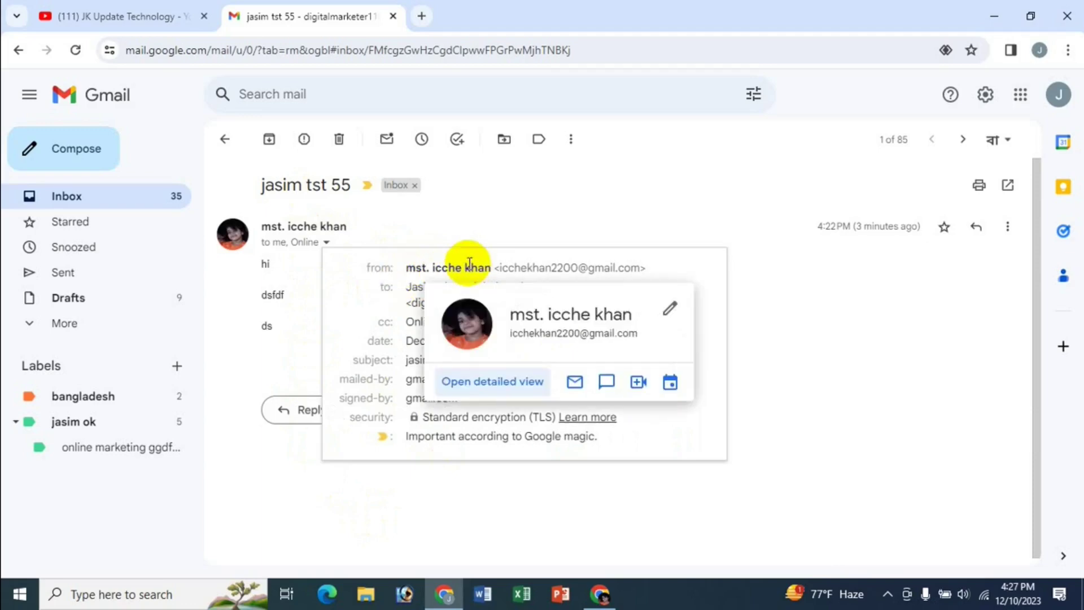
click(377, 489)
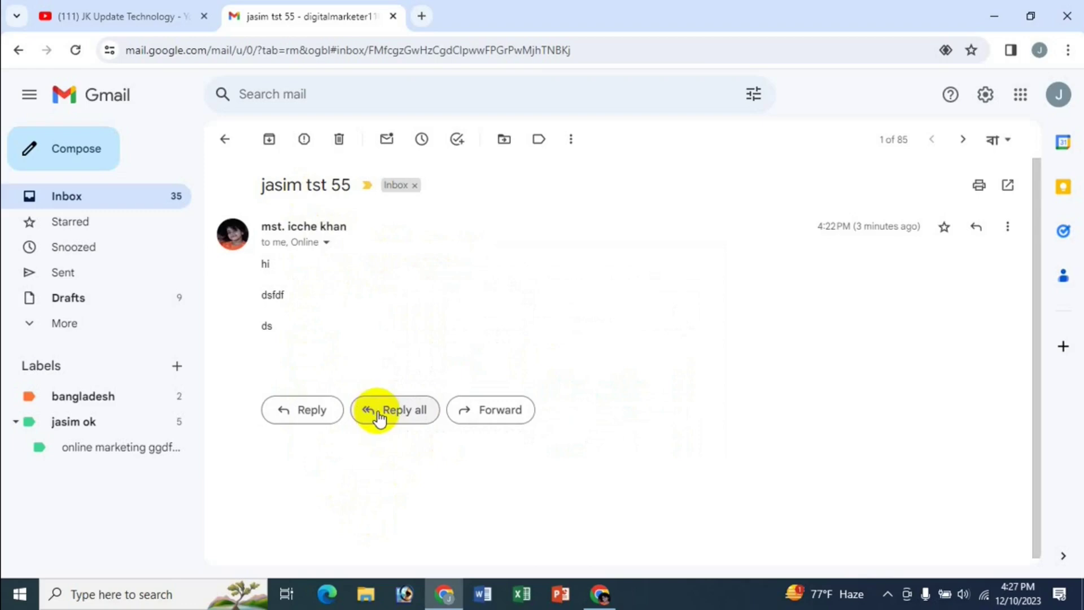
click(327, 244)
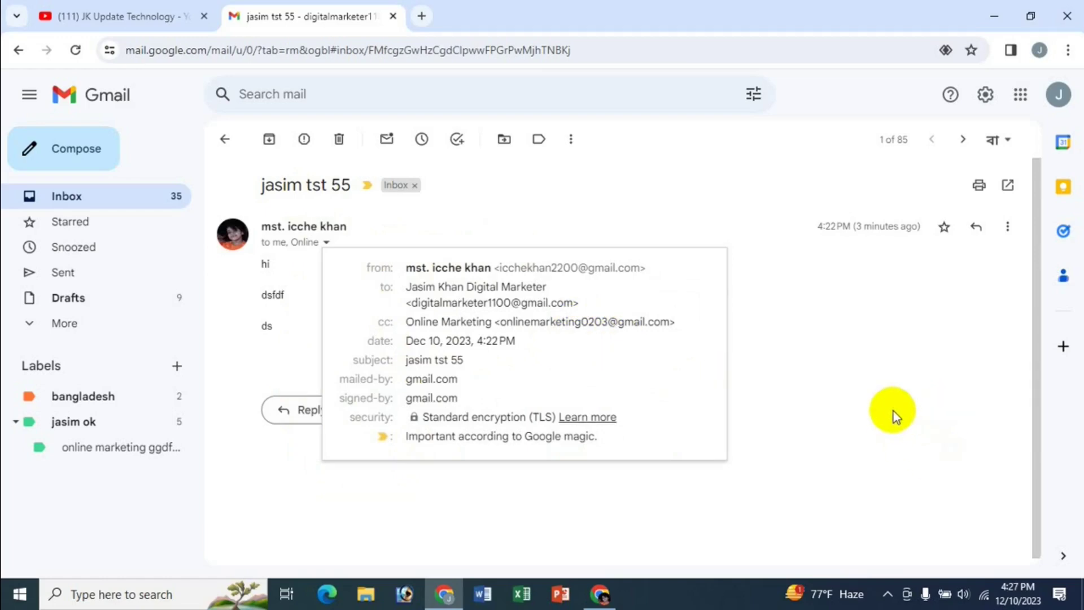
click(878, 404)
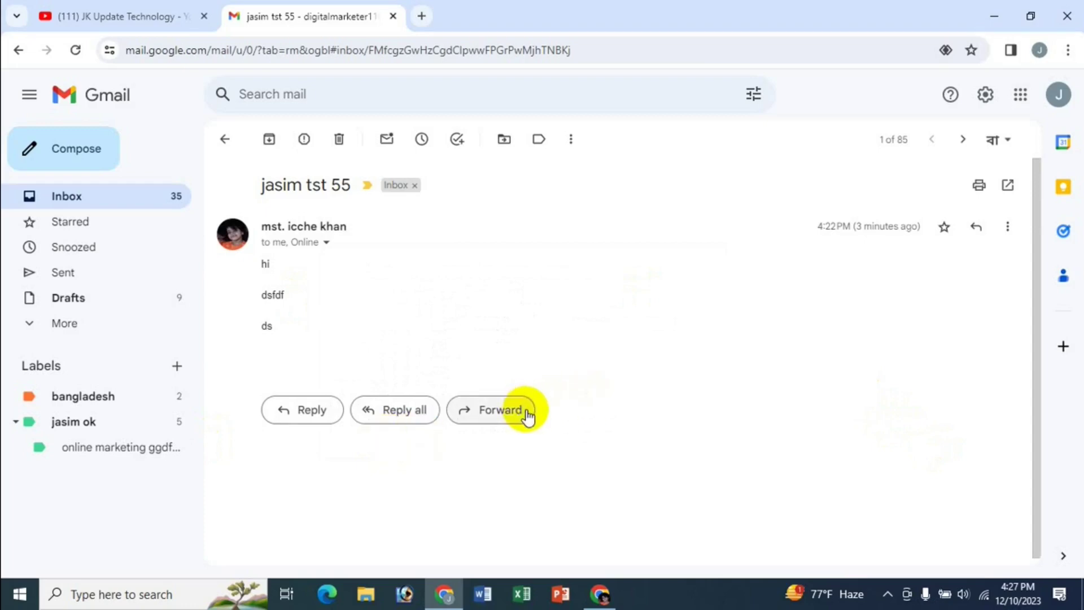
click(326, 241)
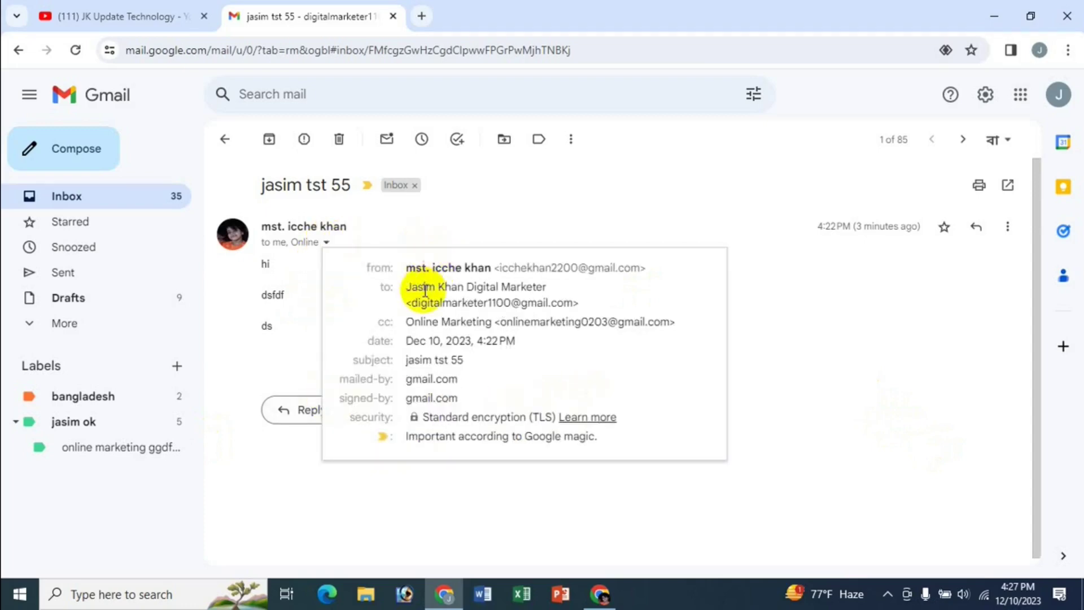
click(830, 395)
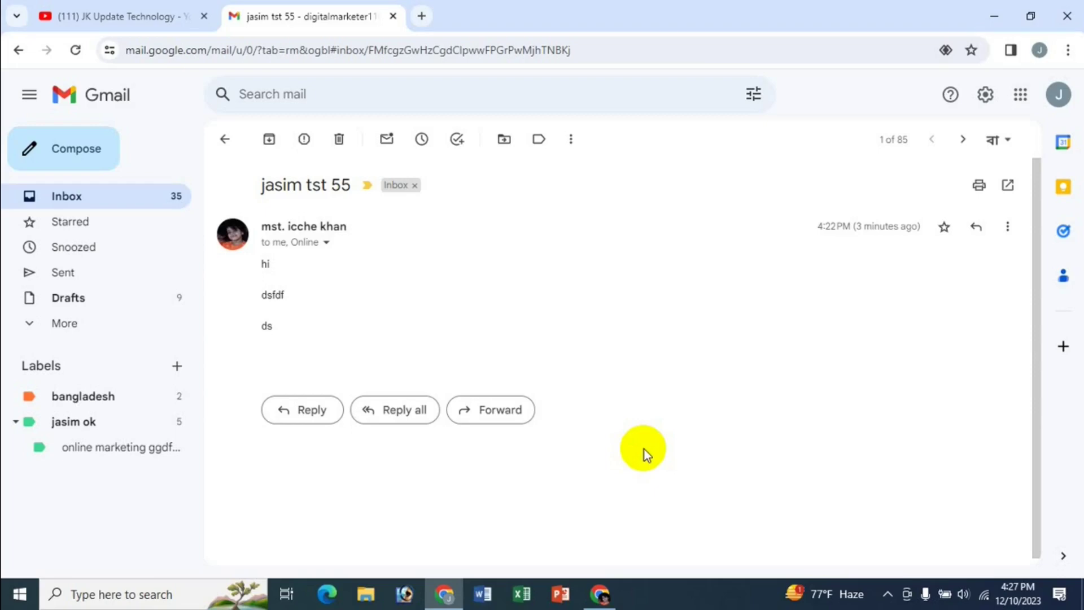
Open the Gmail inbox in a new browser tab
click(110, 12)
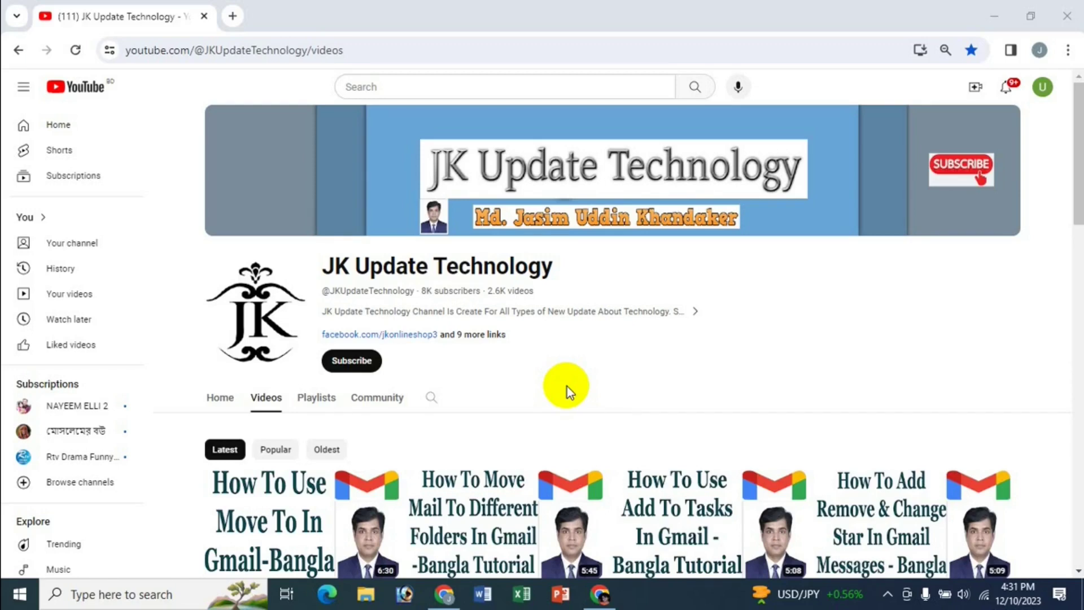
click(232, 16)
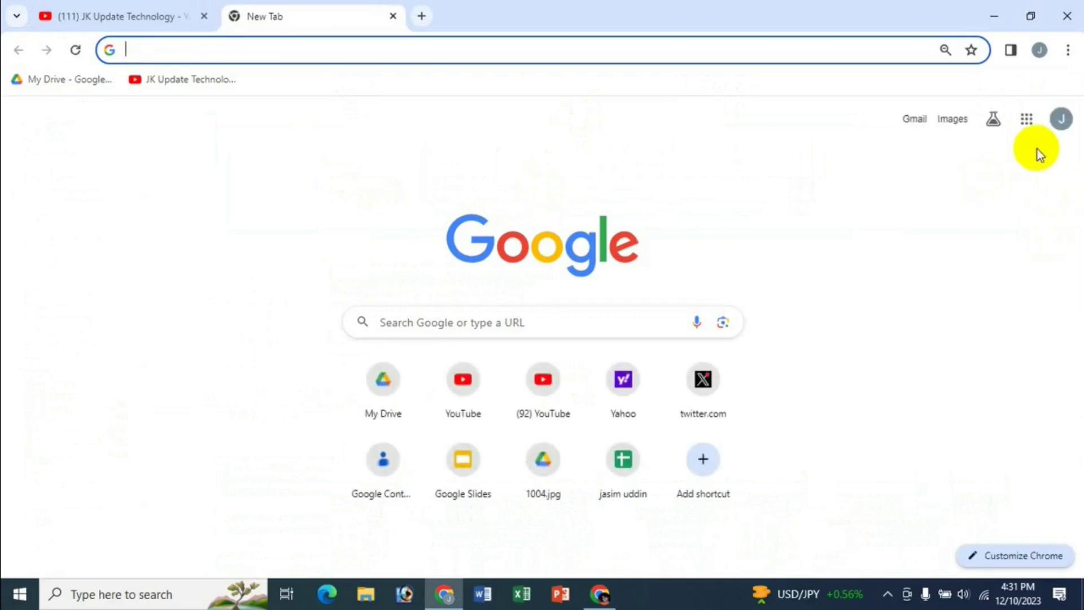
click(1026, 120)
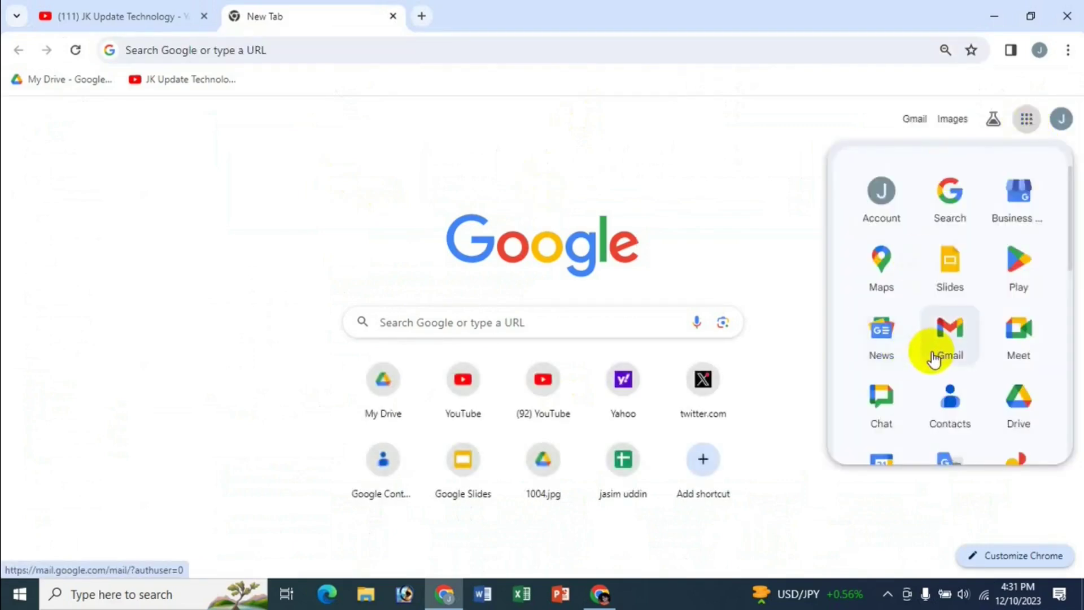
click(916, 120)
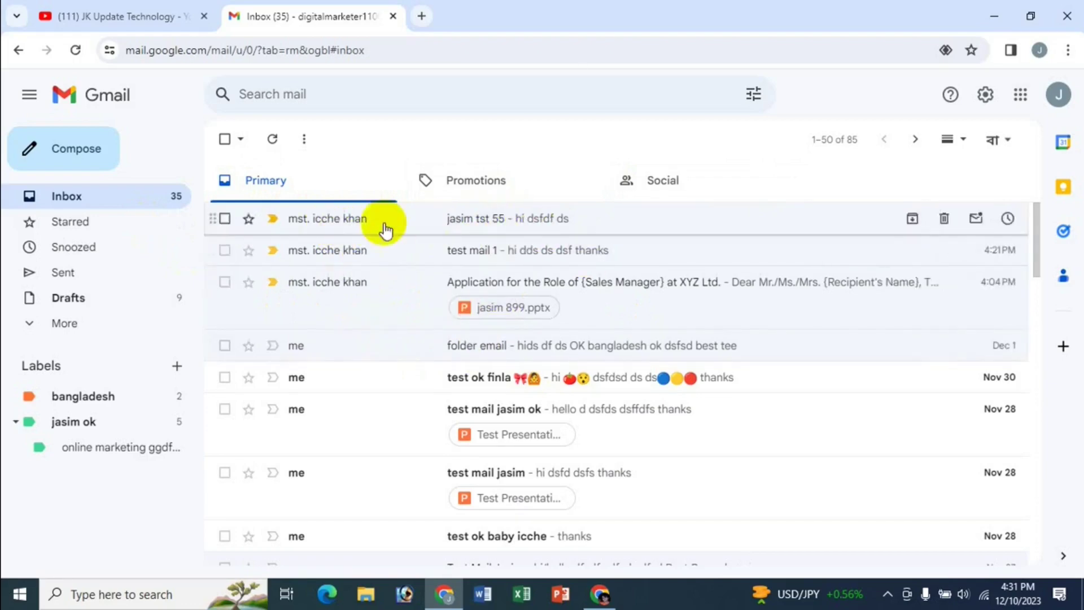
Select the tst 55 message in the Primary inbox and move it to the Promotions category
click(225, 219)
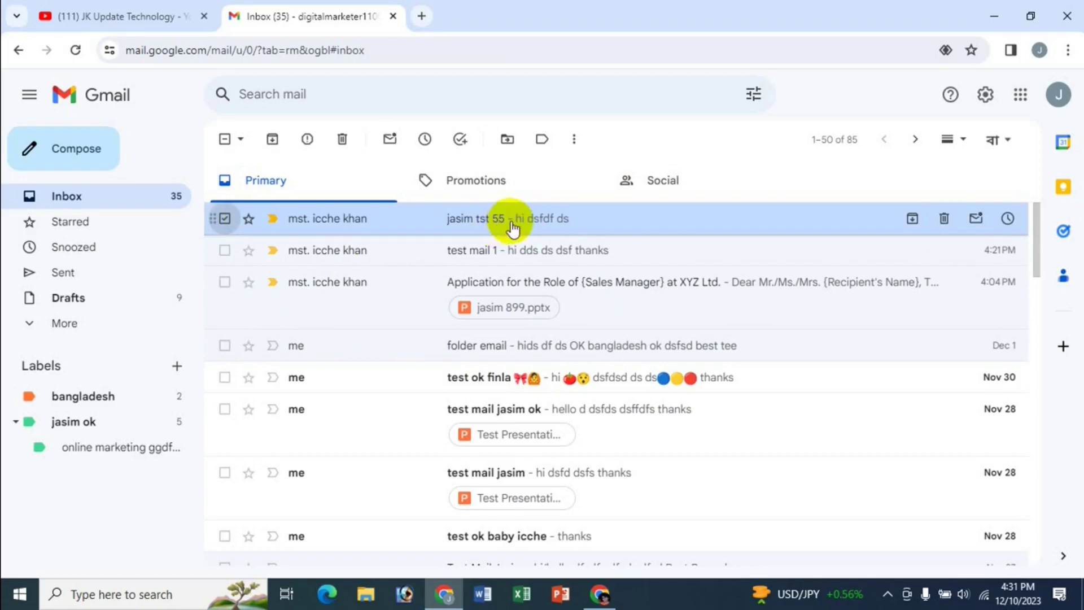
right_click(516, 227)
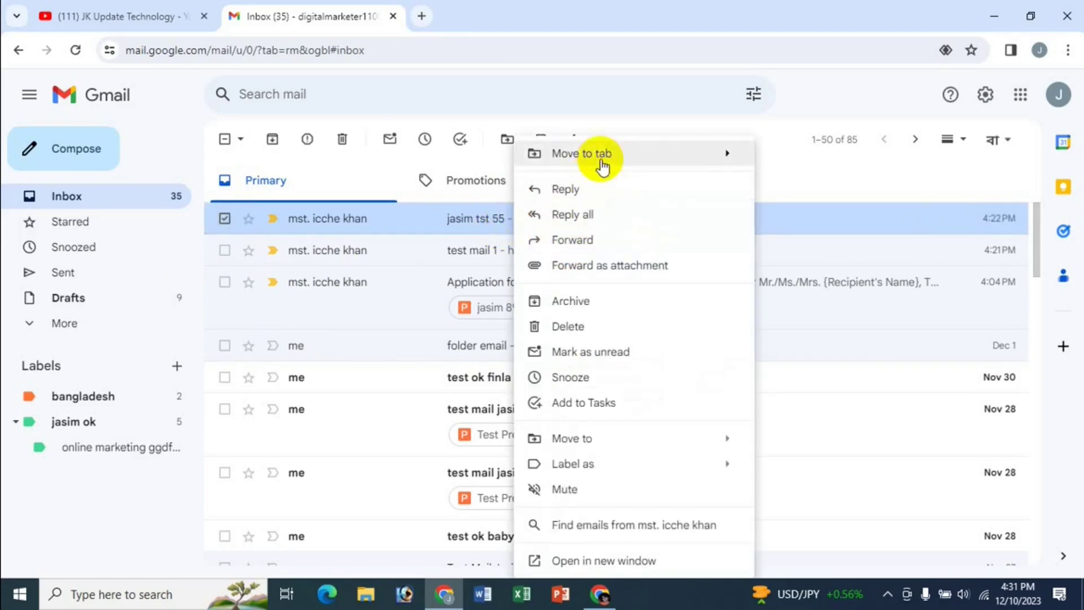
mouse_move(602, 165)
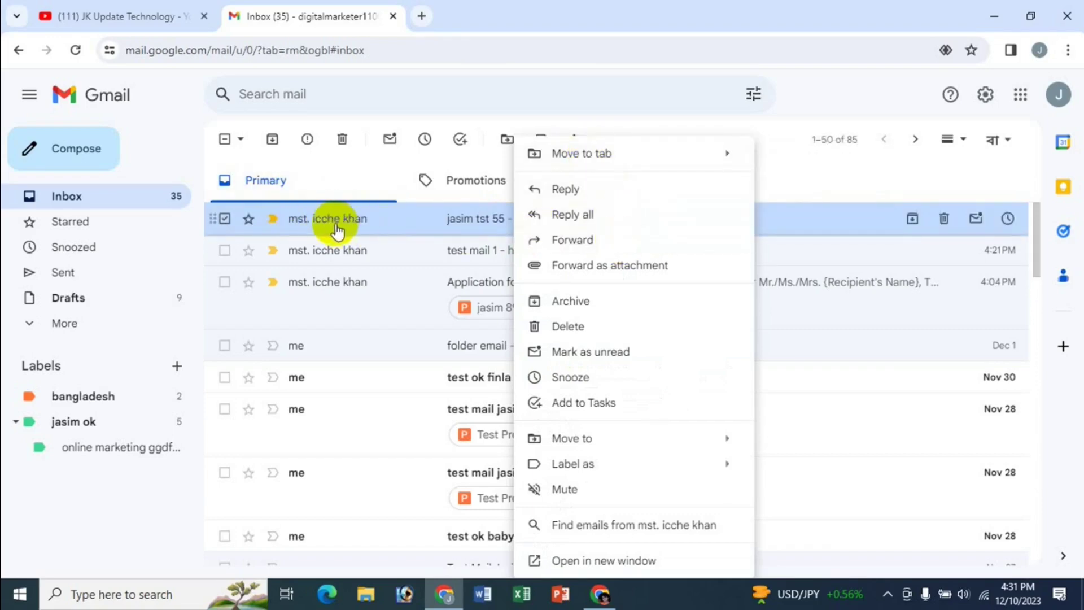
mouse_move(314, 228)
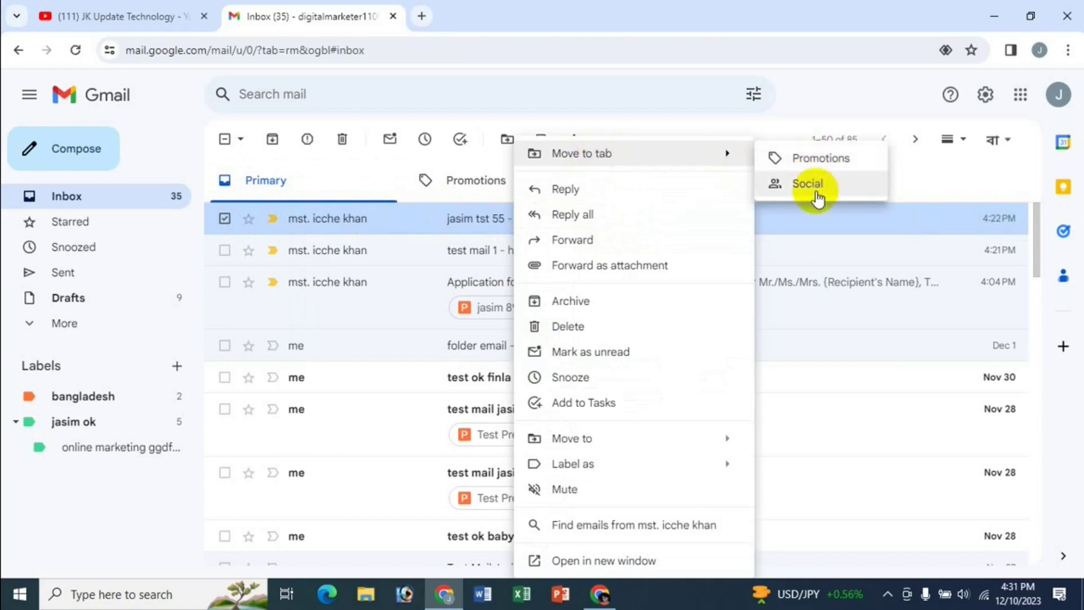
click(820, 159)
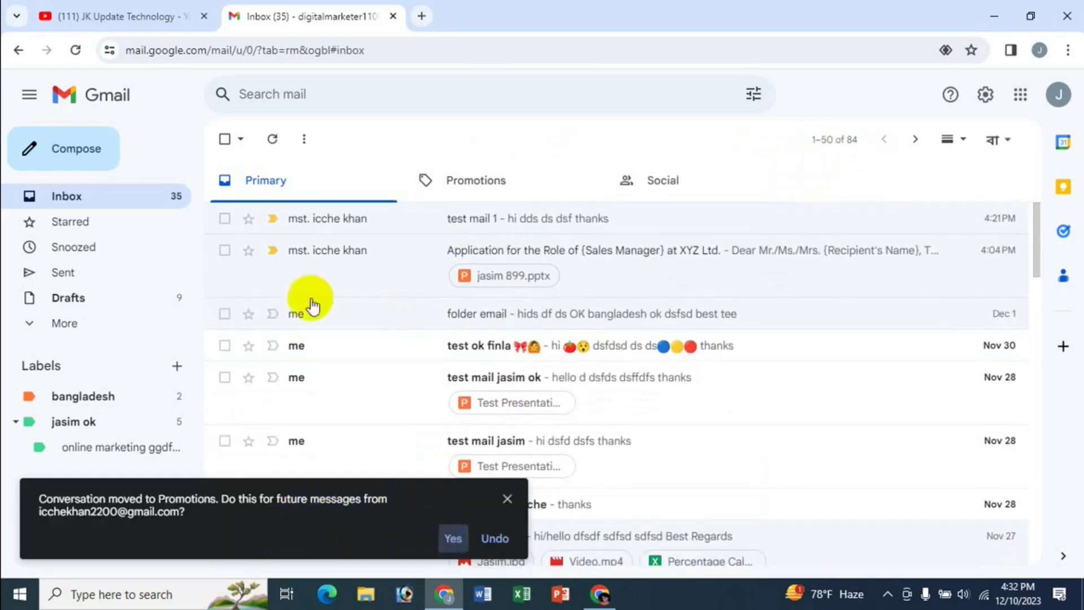
Apply the Promotions move to future messages from this sender and view the Promotions category
click(496, 527)
click(452, 538)
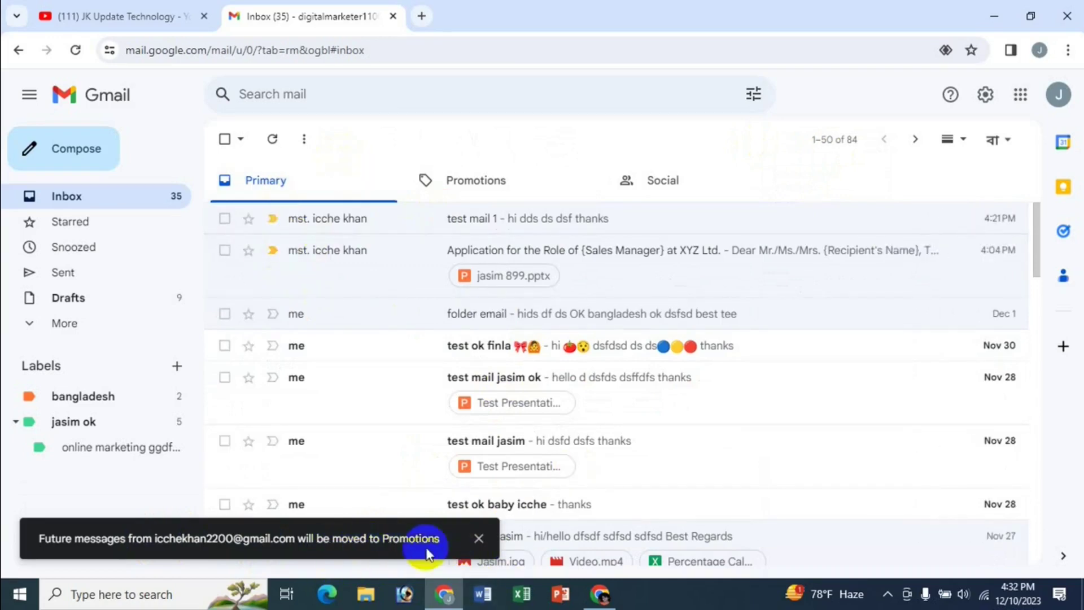
click(478, 543)
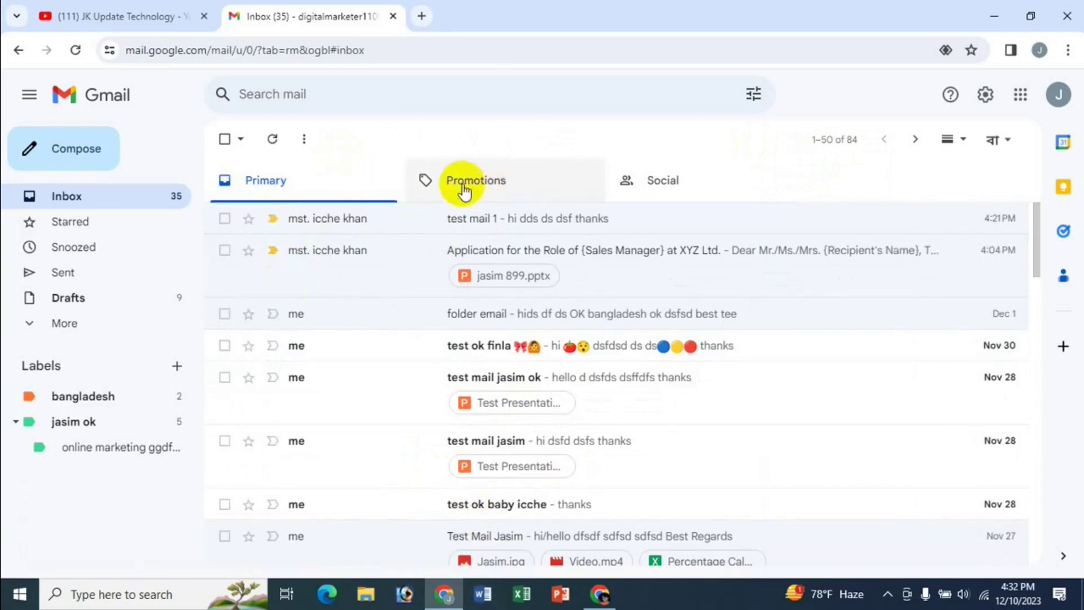
click(464, 187)
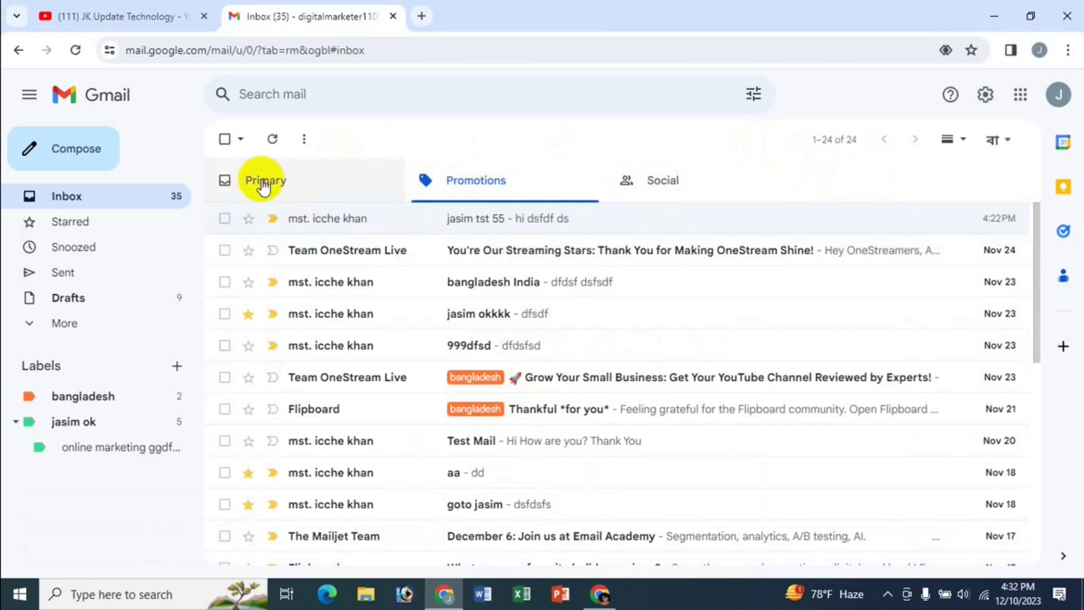
Select the Promotions messages "You're Our Streaming Stars", "Thankful *for you*" and "Test Mail" and move them to the Primary category
click(263, 181)
click(457, 186)
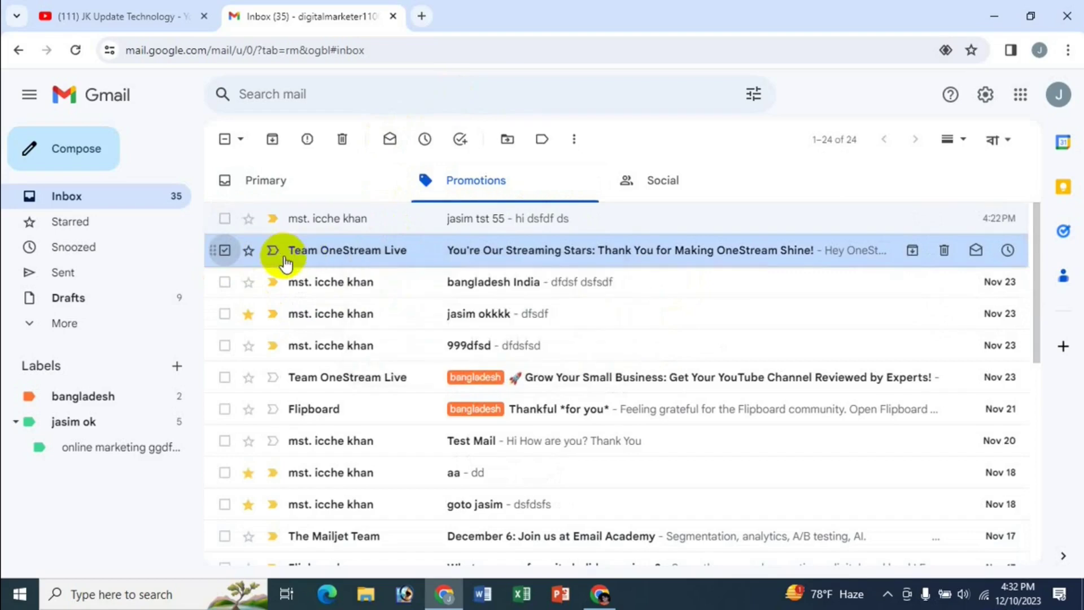
click(224, 409)
click(226, 441)
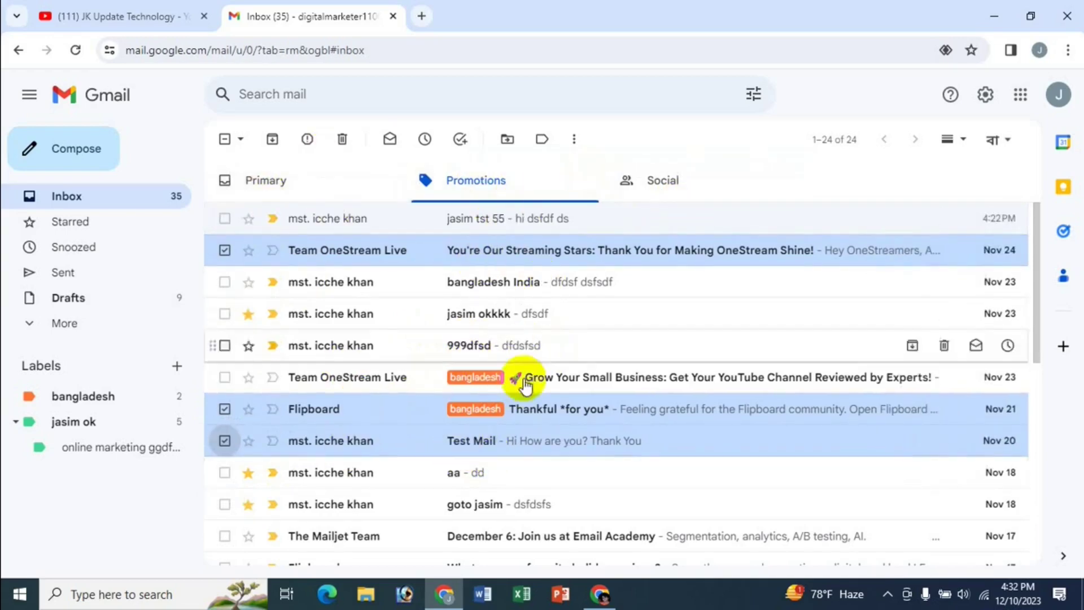
right_click(515, 260)
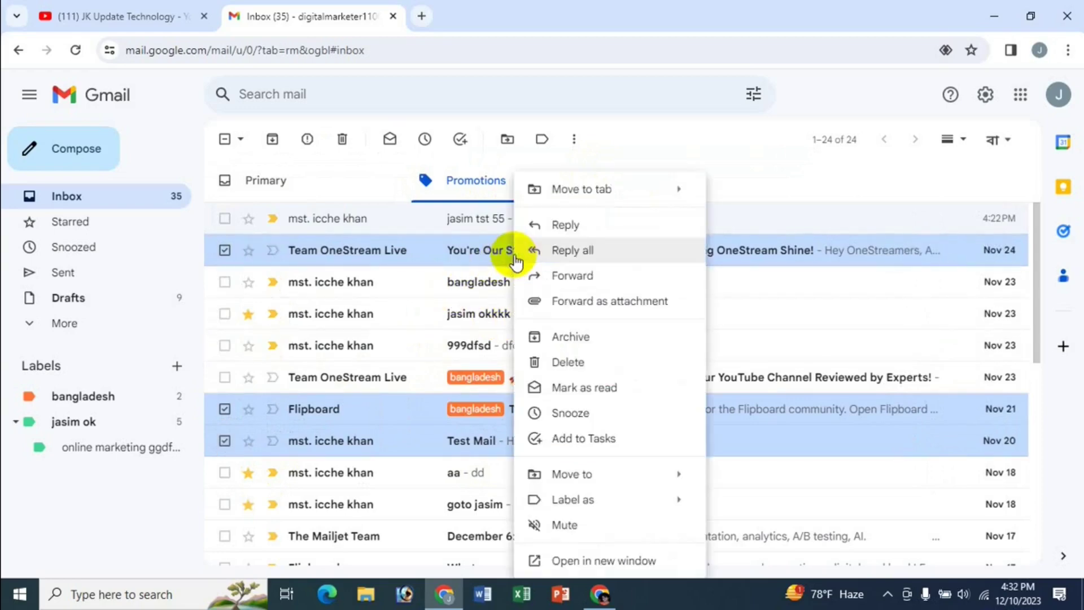
mouse_move(587, 188)
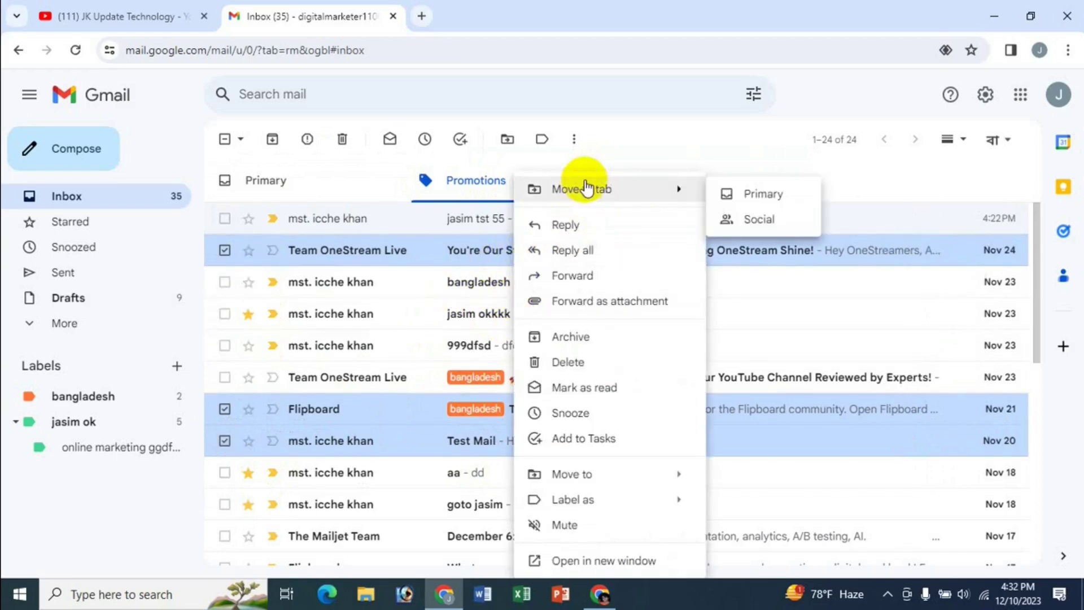
click(763, 195)
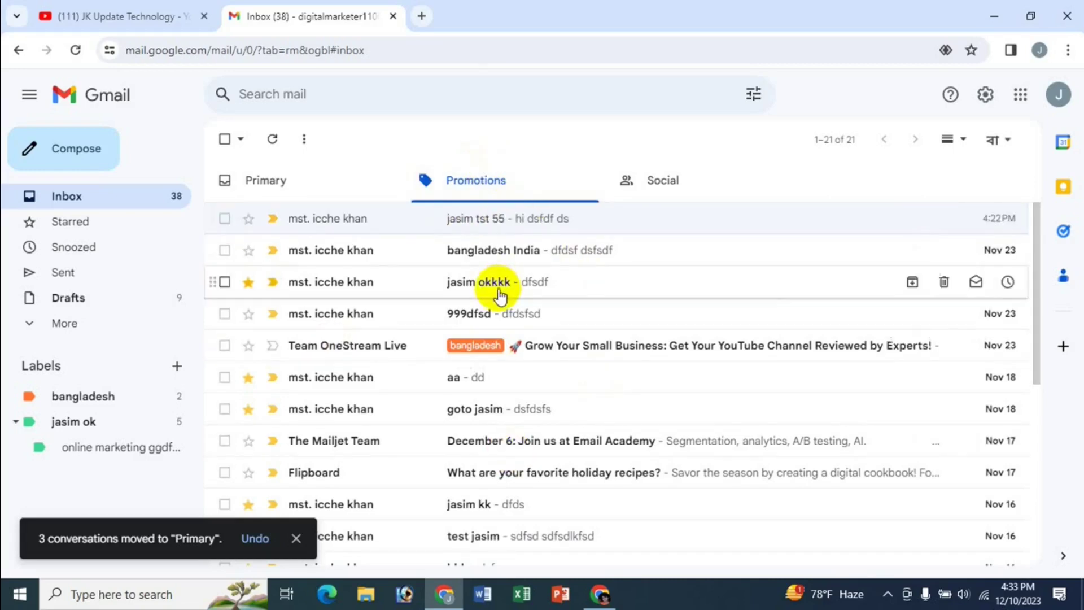
Look through the Primary category for the messages moved from Promotions
click(263, 183)
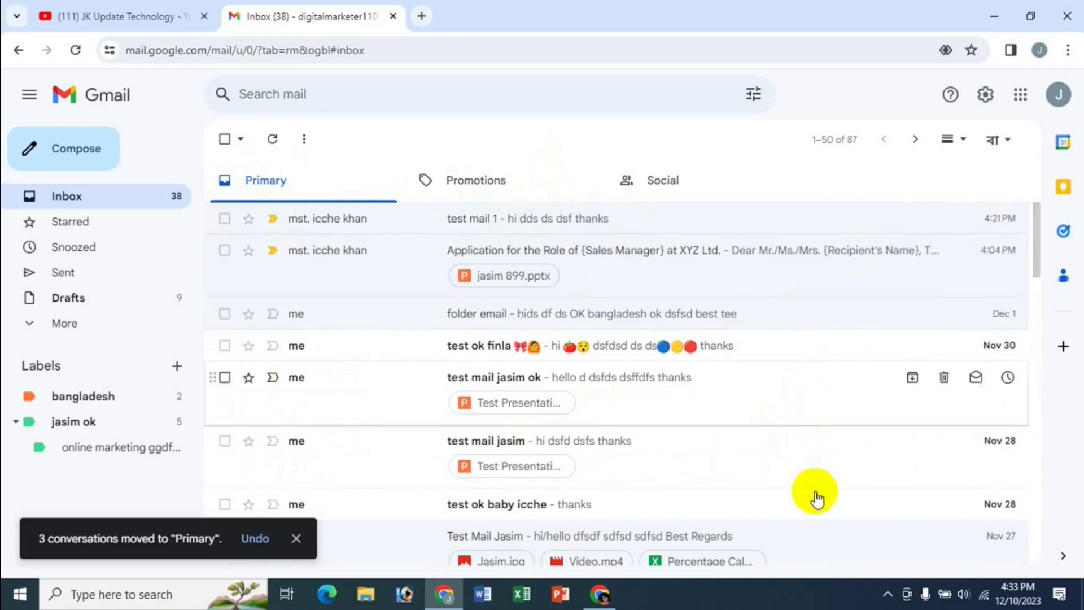
scroll(816, 496, down, 4)
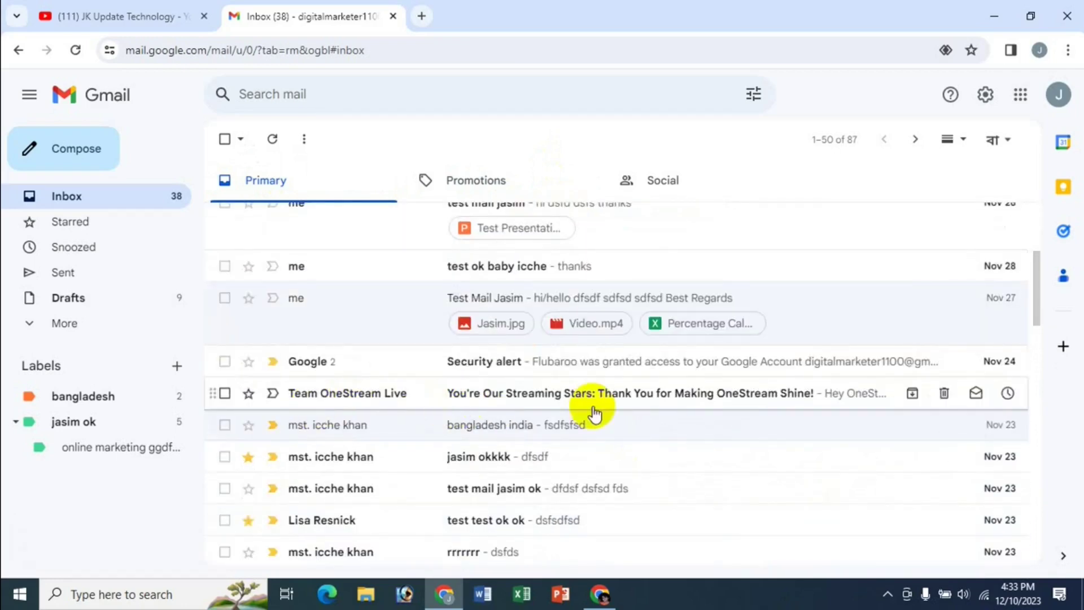
scroll(790, 377, up, 5)
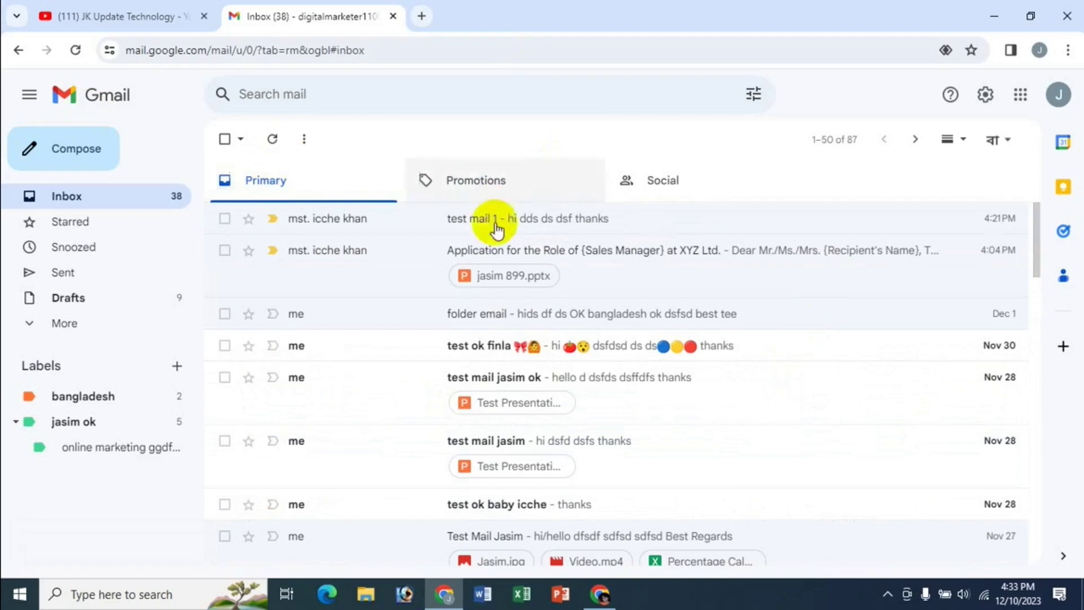
Move the TAE GUIDE post message from X and the Tumblr message from Social to Primary, and view the Primary category
click(661, 193)
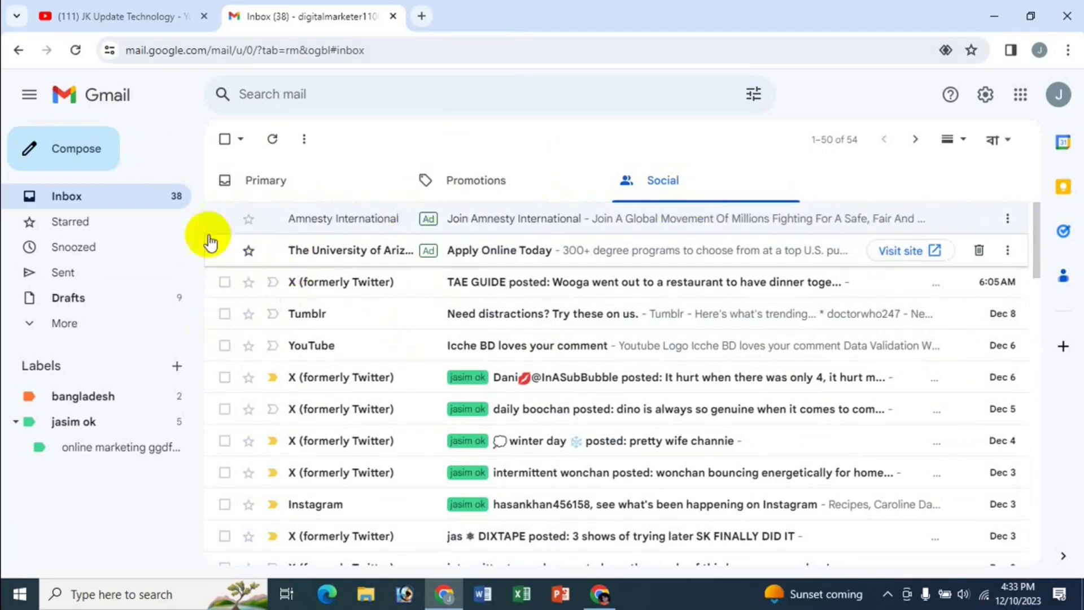
click(225, 281)
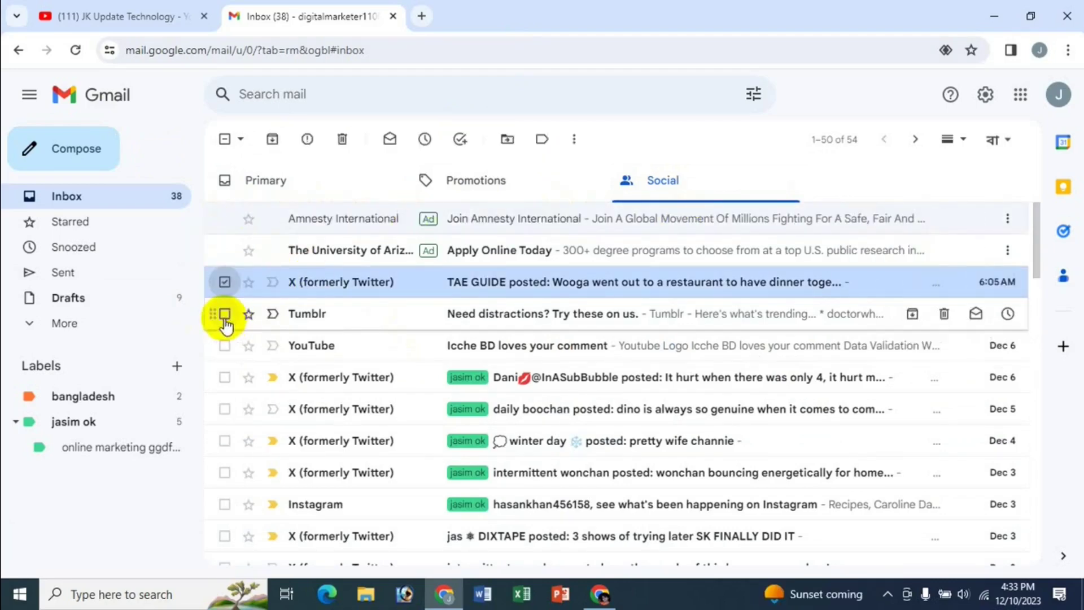
click(225, 313)
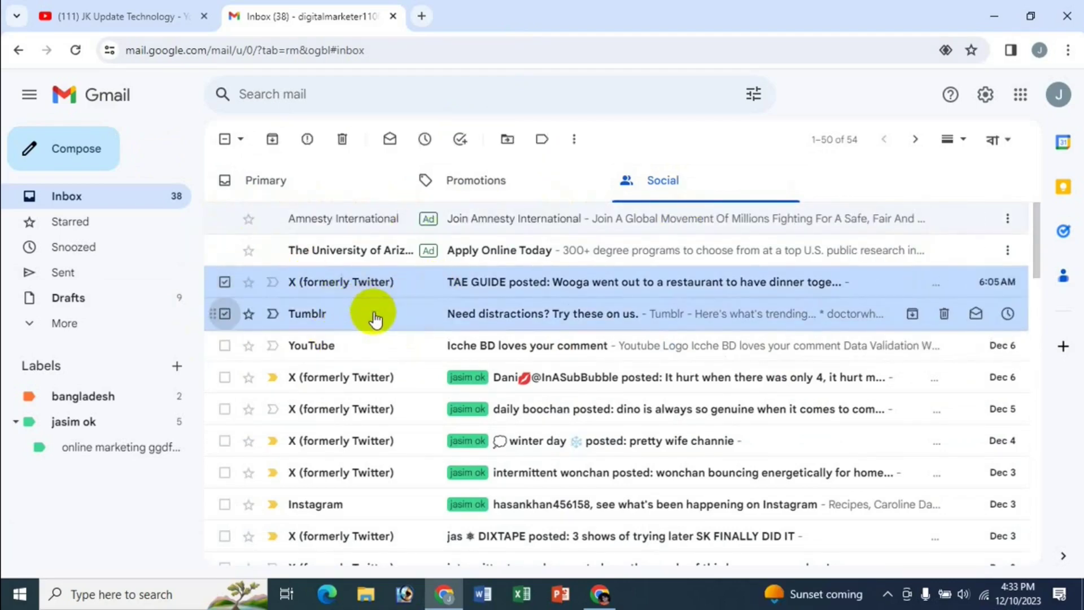
right_click(494, 312)
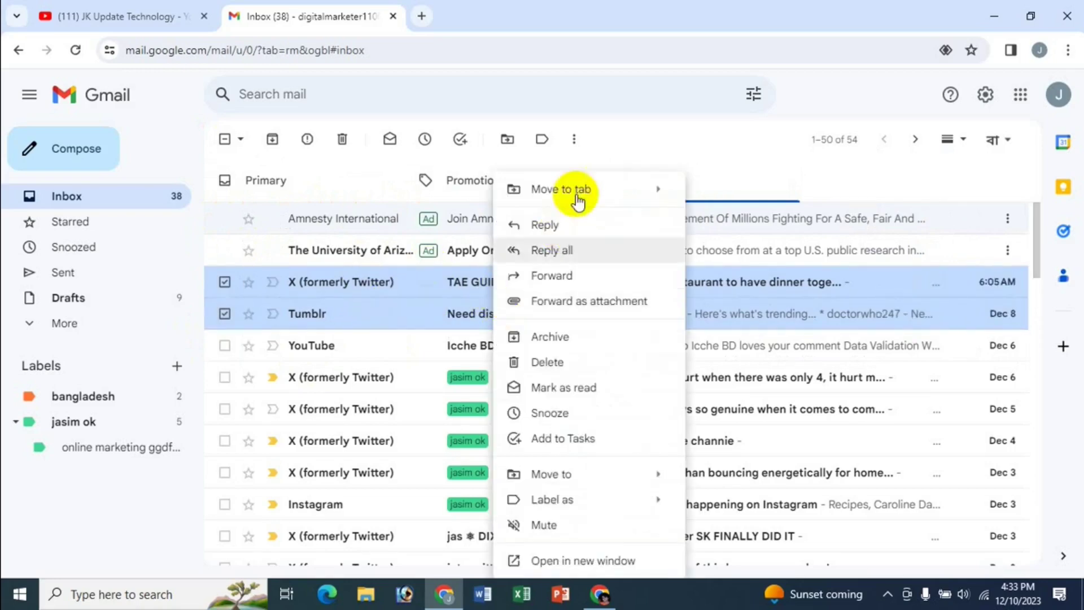
mouse_move(587, 188)
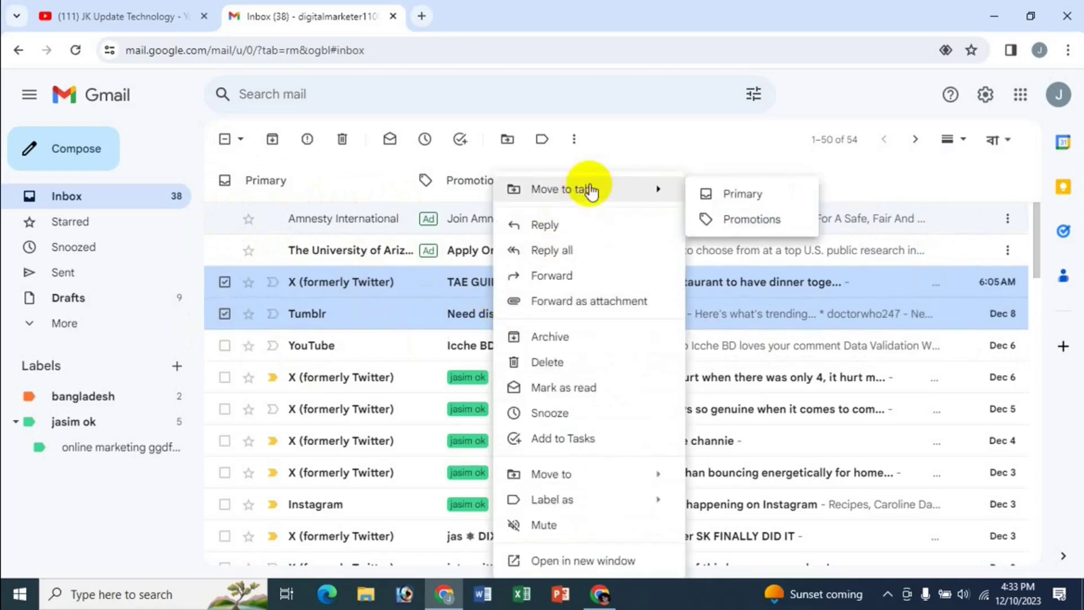
click(755, 197)
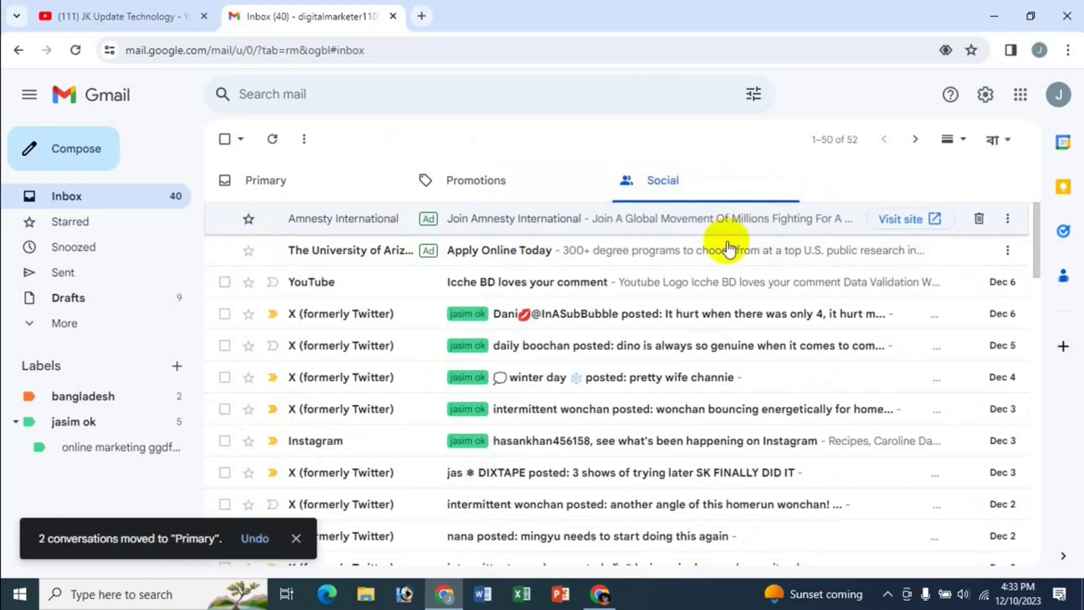
click(275, 181)
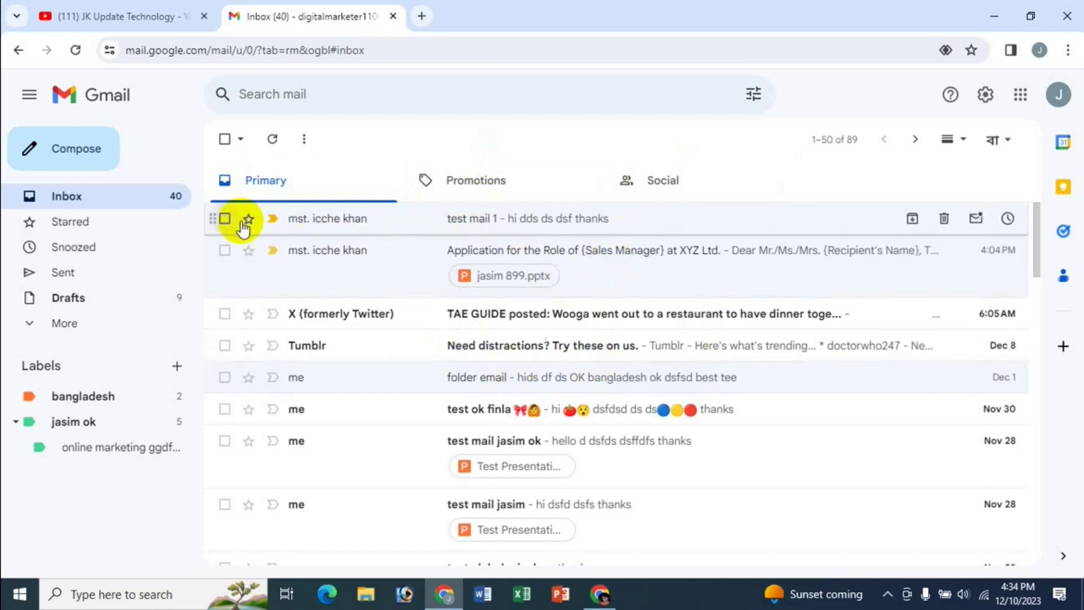
Open test mail 1 in a new window, examine its sender and recipient details, and close the window
click(225, 220)
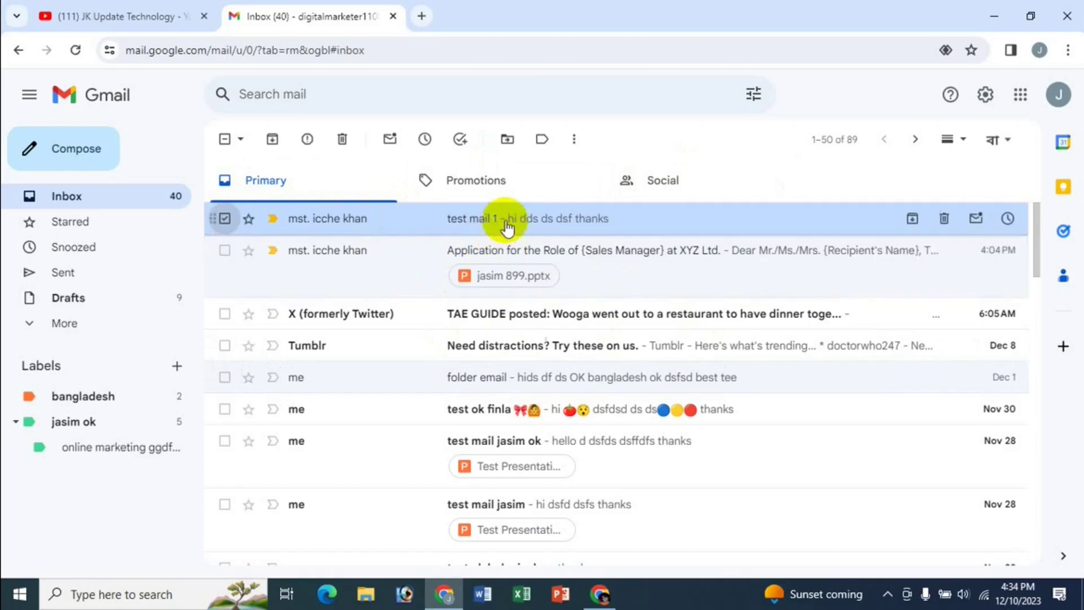
right_click(518, 225)
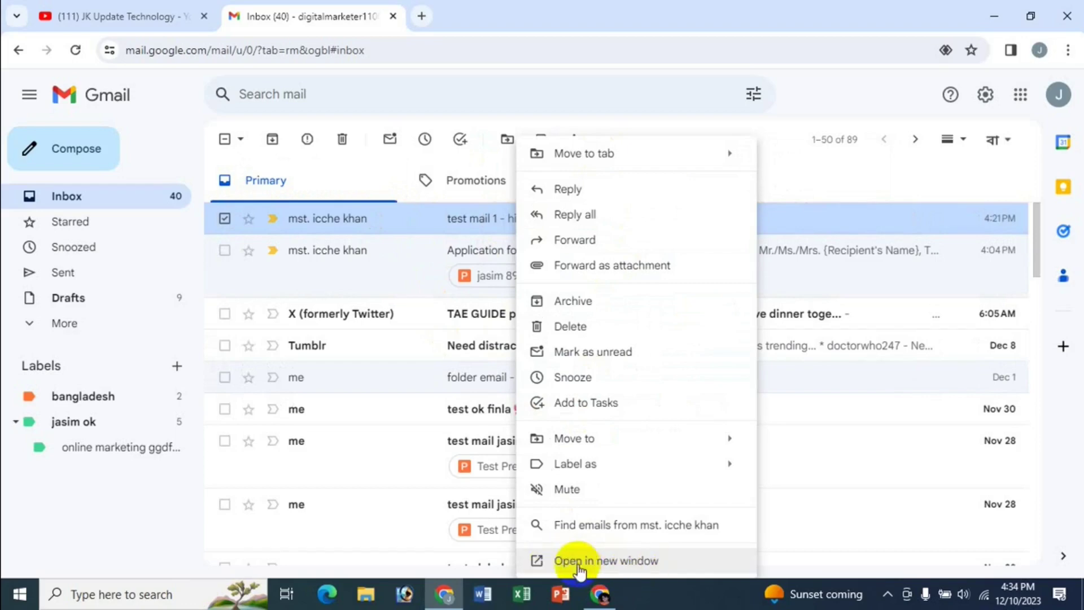
click(619, 564)
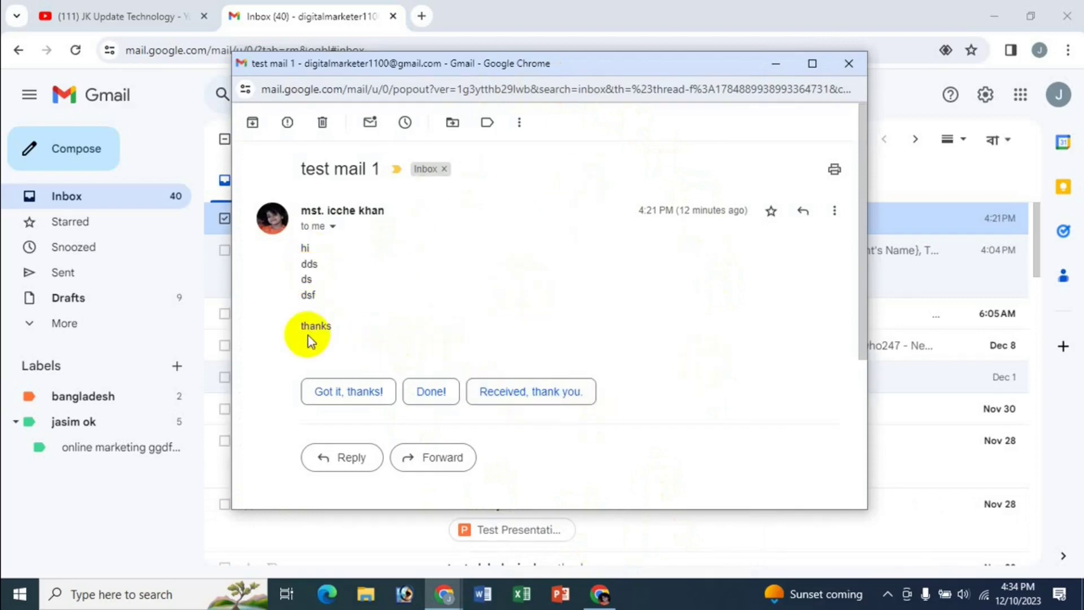
click(333, 227)
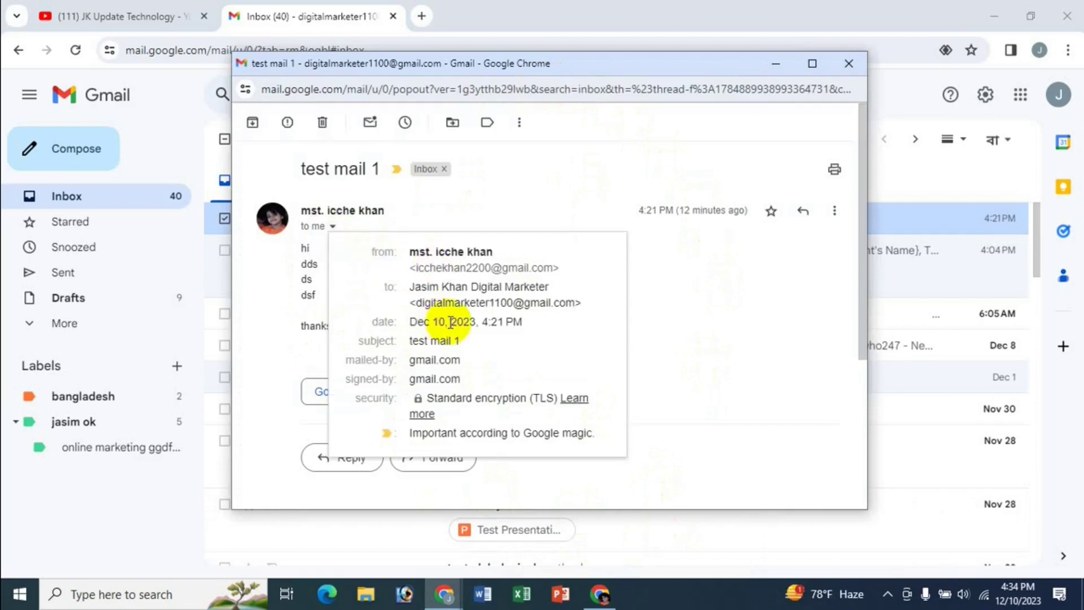
click(629, 165)
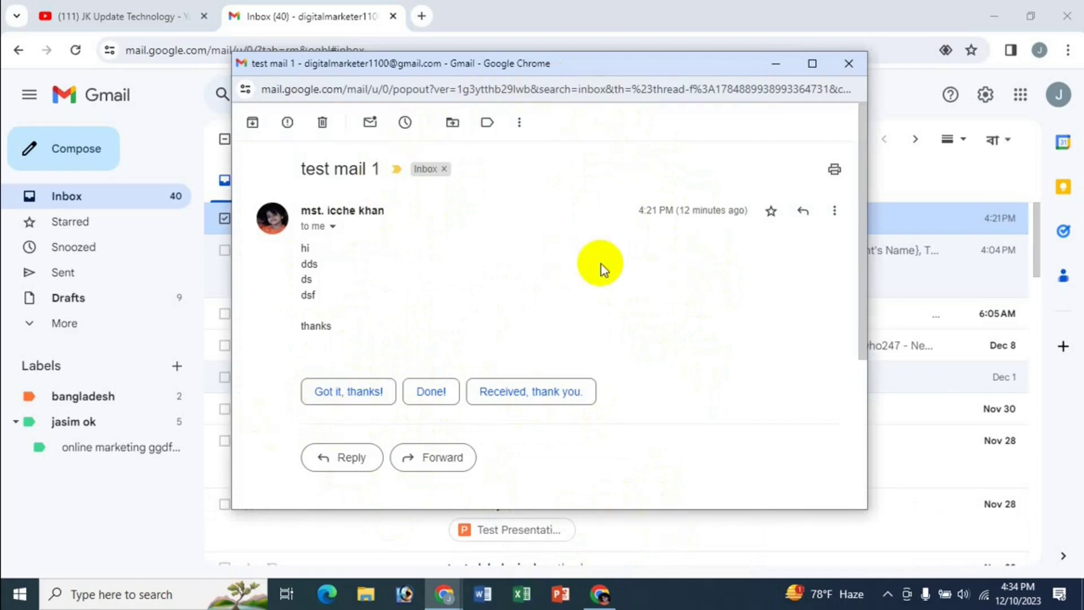
click(847, 63)
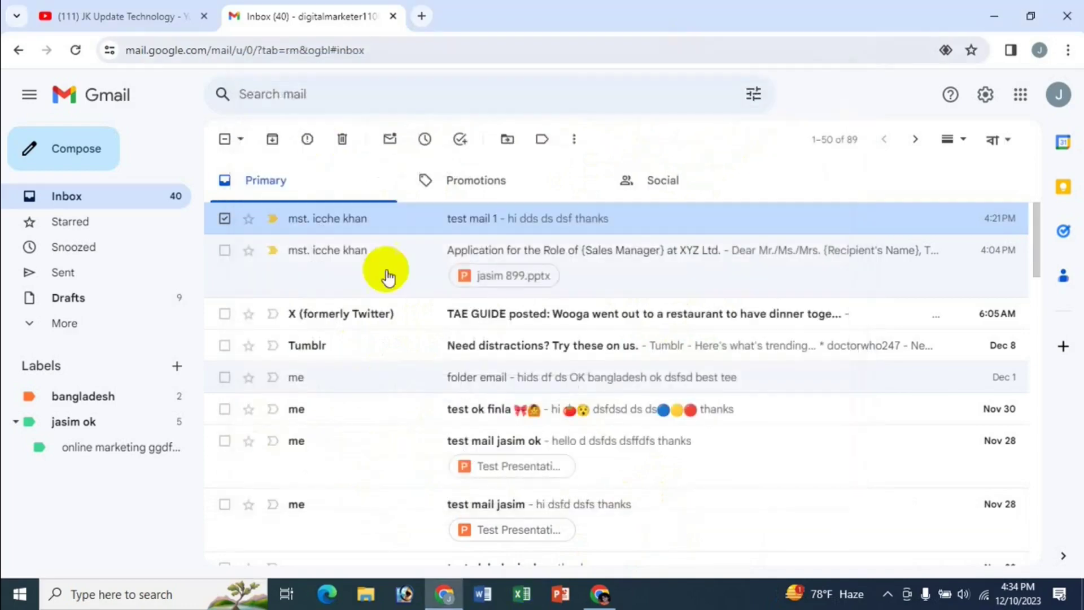
Add the Sales Manager application and the TAE GUIDE message to the test mail 1 selection and open all three in new windows
click(224, 253)
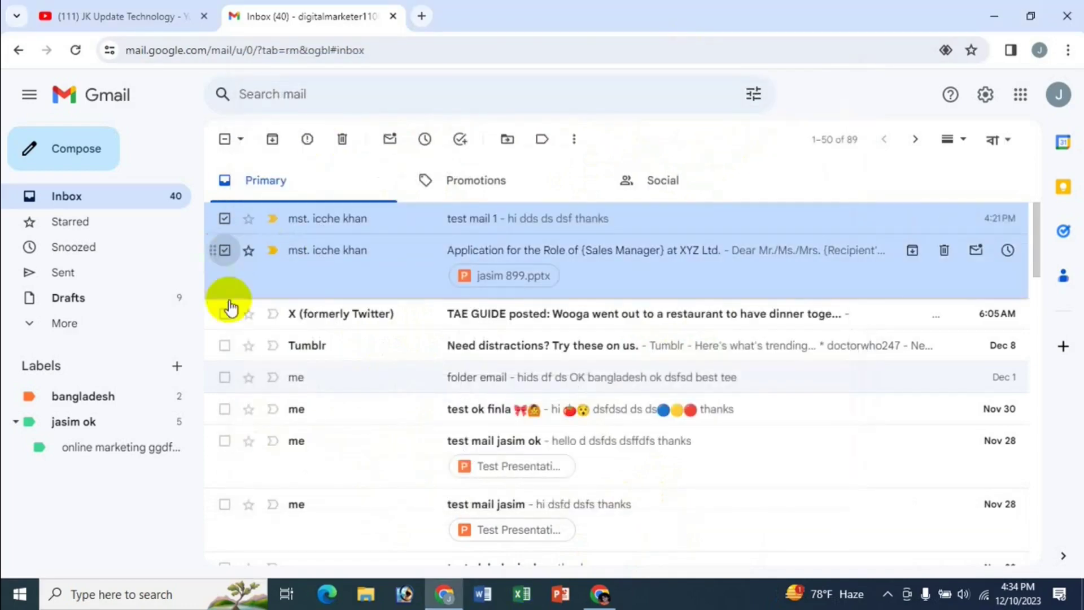
click(224, 315)
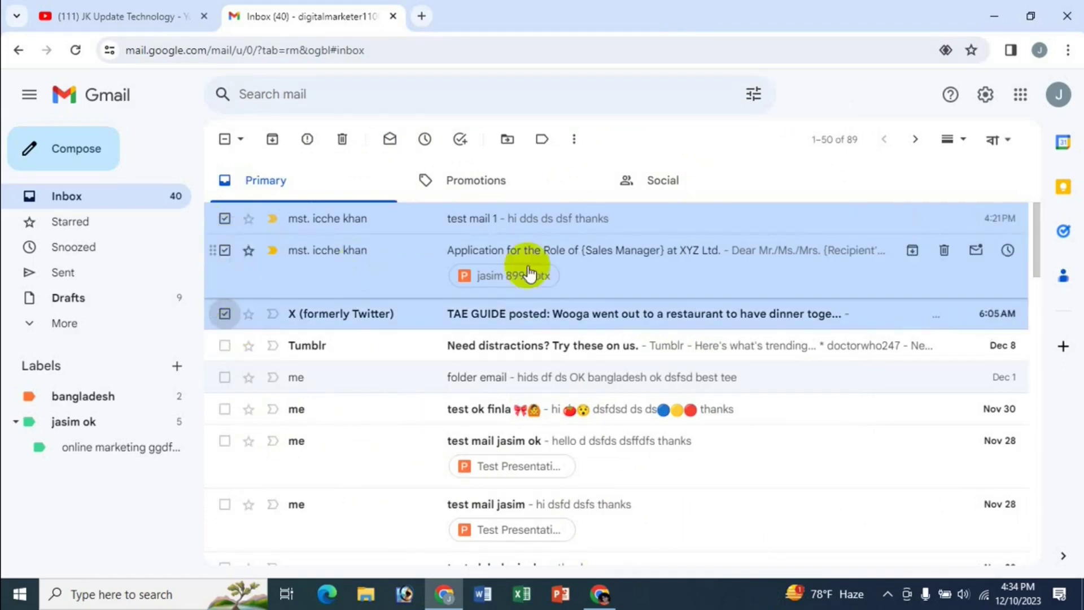
right_click(515, 250)
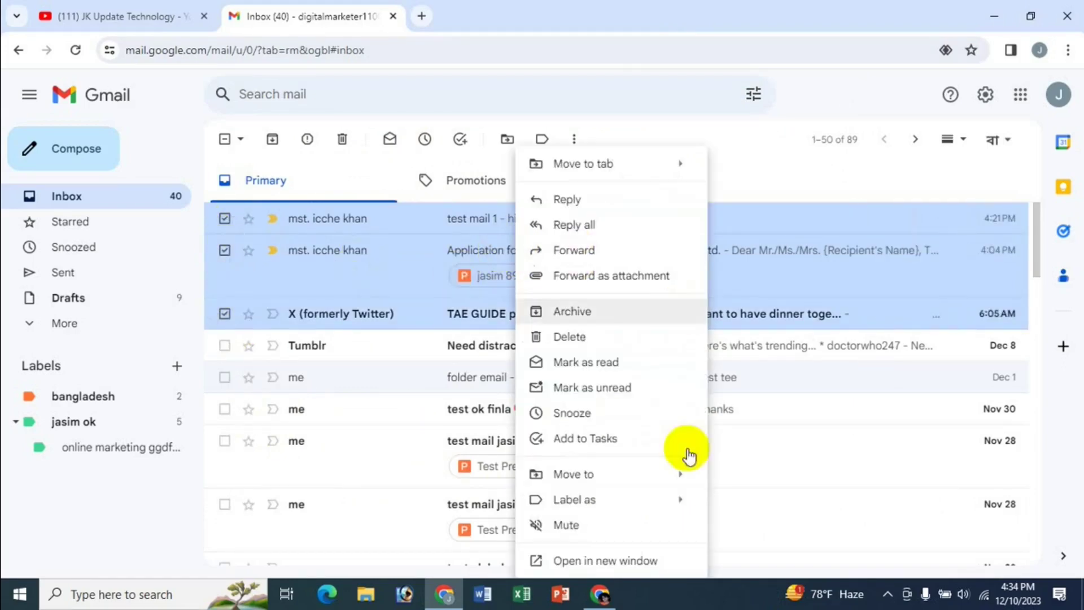
click(626, 564)
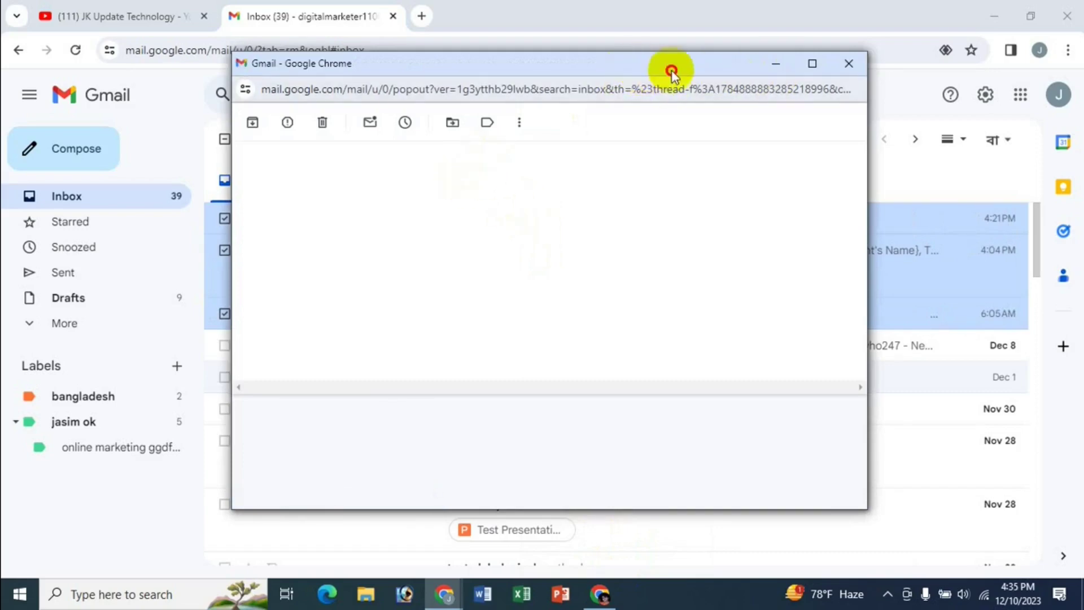
Spread the three message windows apart to view them, and close the test mail 1 and blank windows
drag(671, 72, 710, 138)
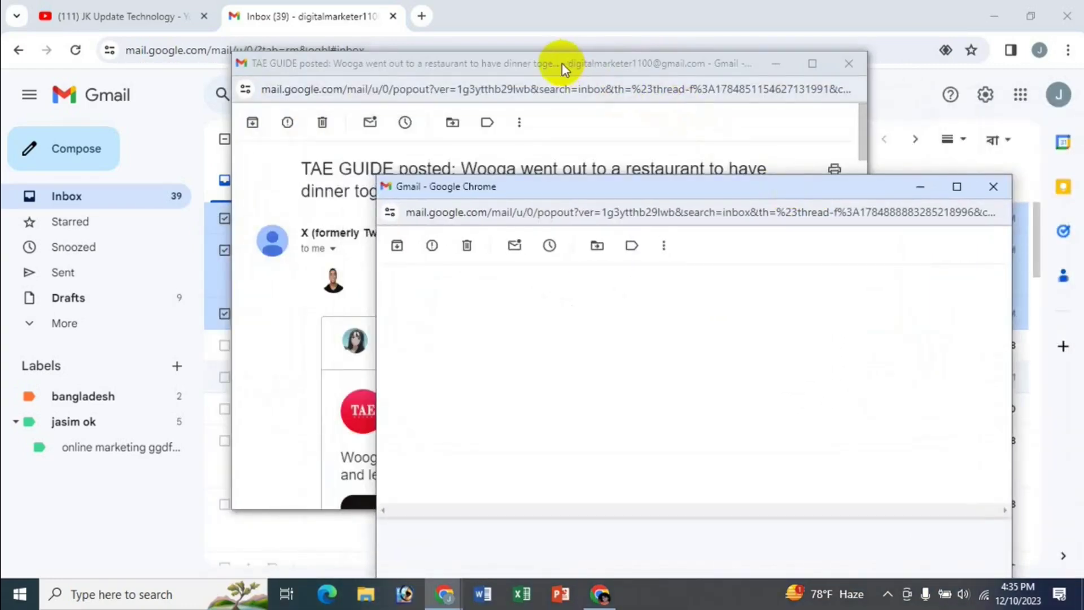
drag(561, 62, 301, 195)
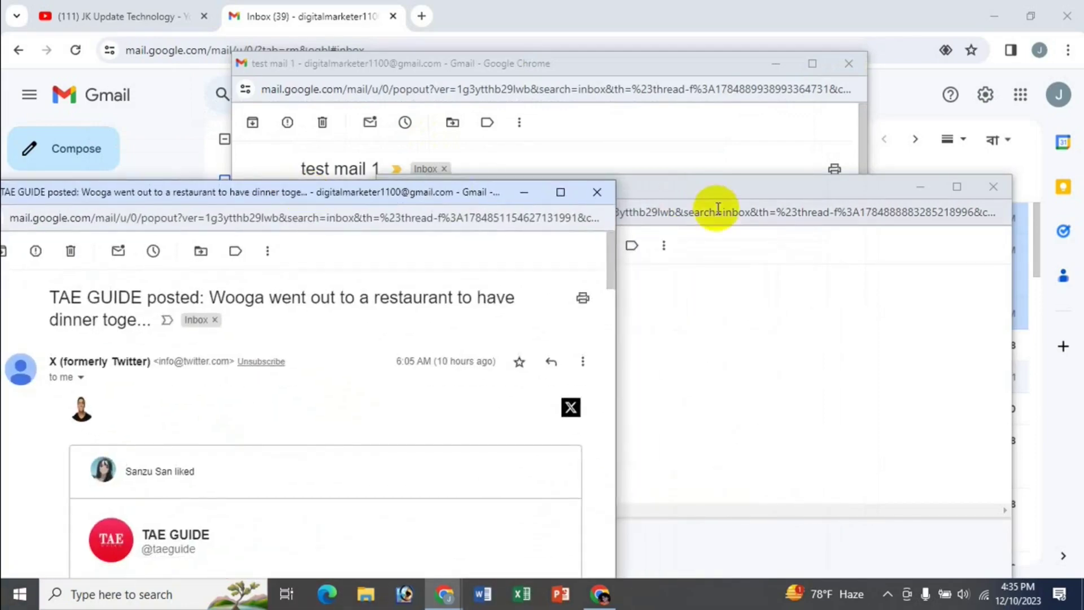
drag(615, 188, 751, 210)
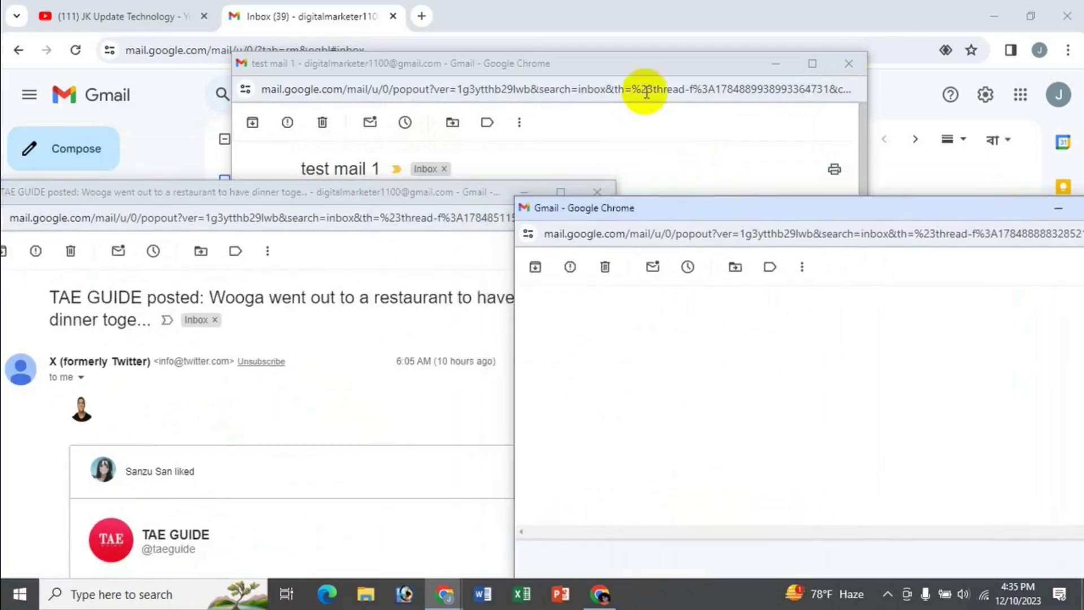
click(655, 65)
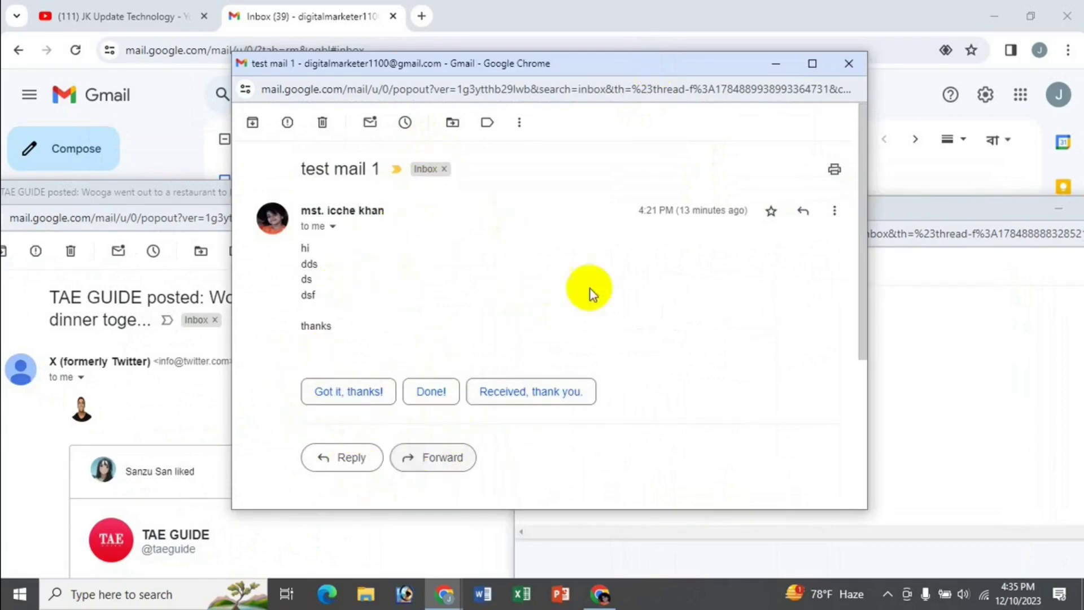
click(848, 63)
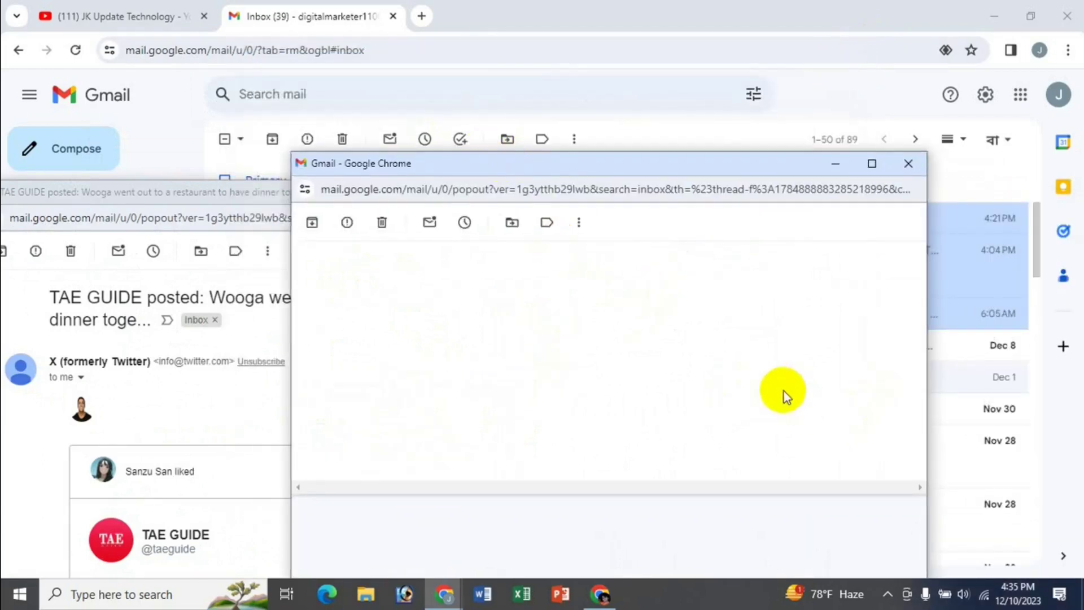
click(906, 164)
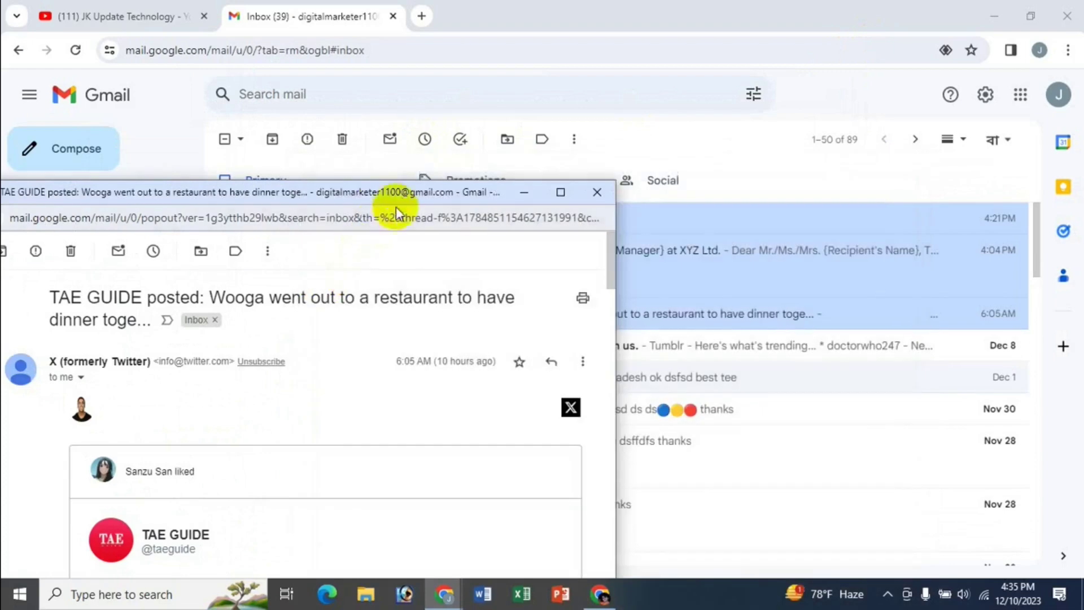
Reposition the TAE GUIDE message window over the inbox, read through the message, and close the window
drag(506, 178, 658, 52)
scroll(707, 299, down, 8)
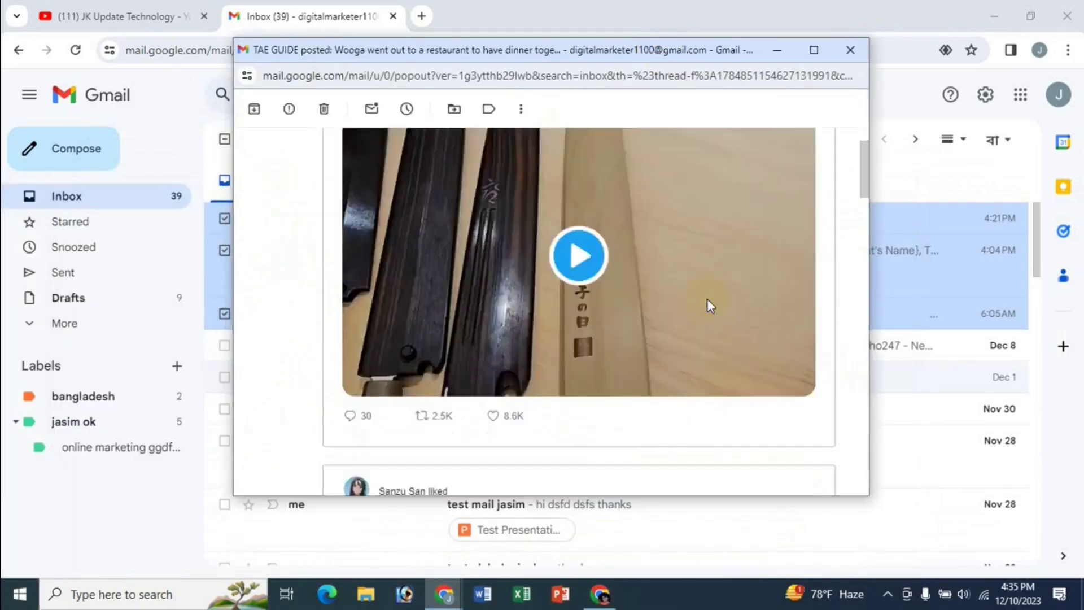
scroll(706, 299, up, 5)
scroll(706, 301, up, 3)
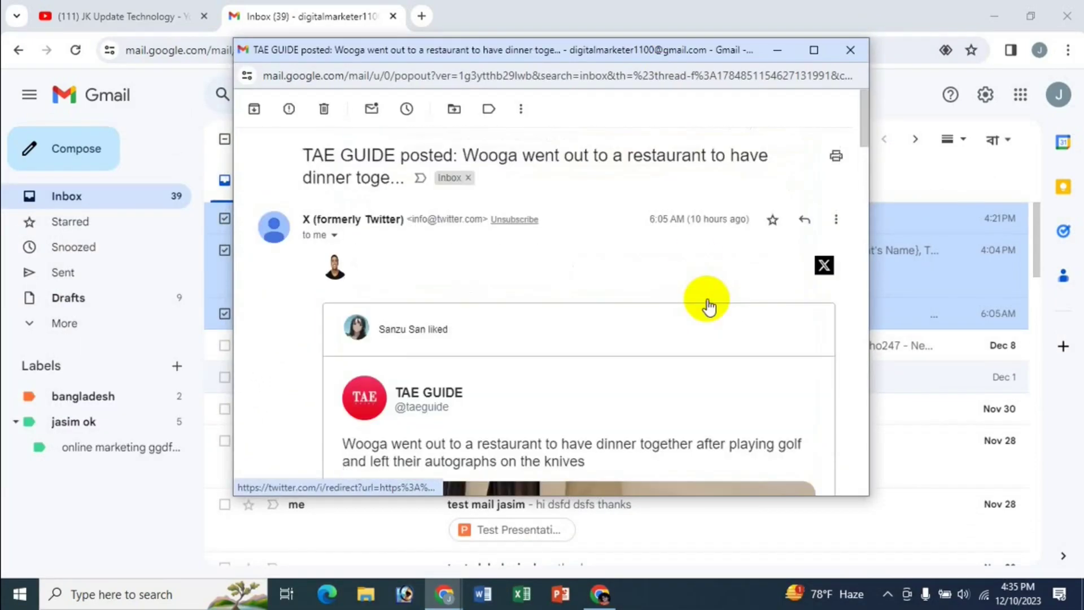
click(850, 51)
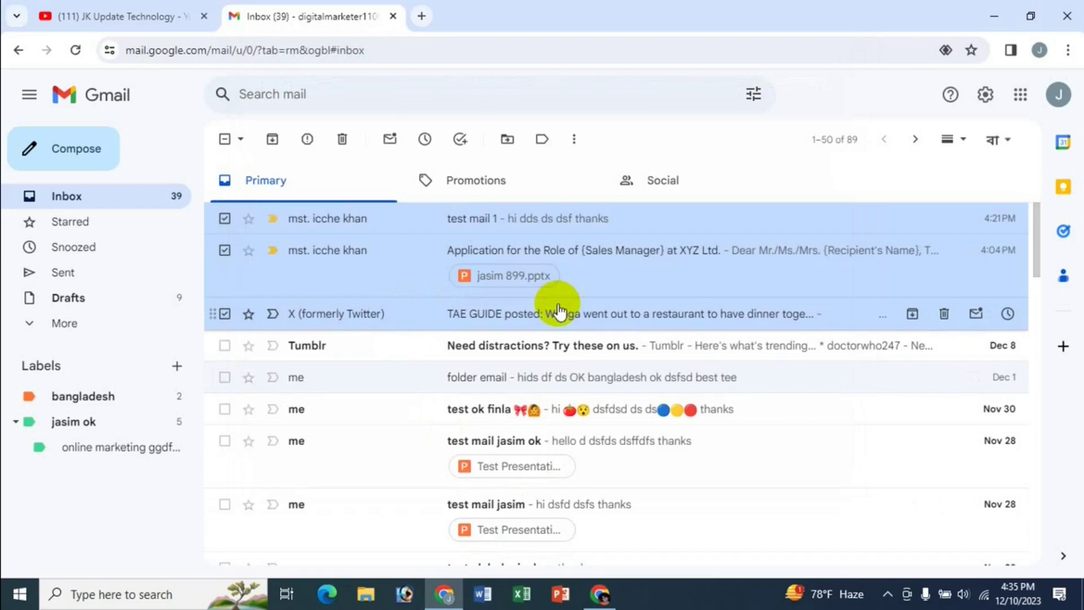
Switch to the JK Update Technology YouTube channel page
click(72, 15)
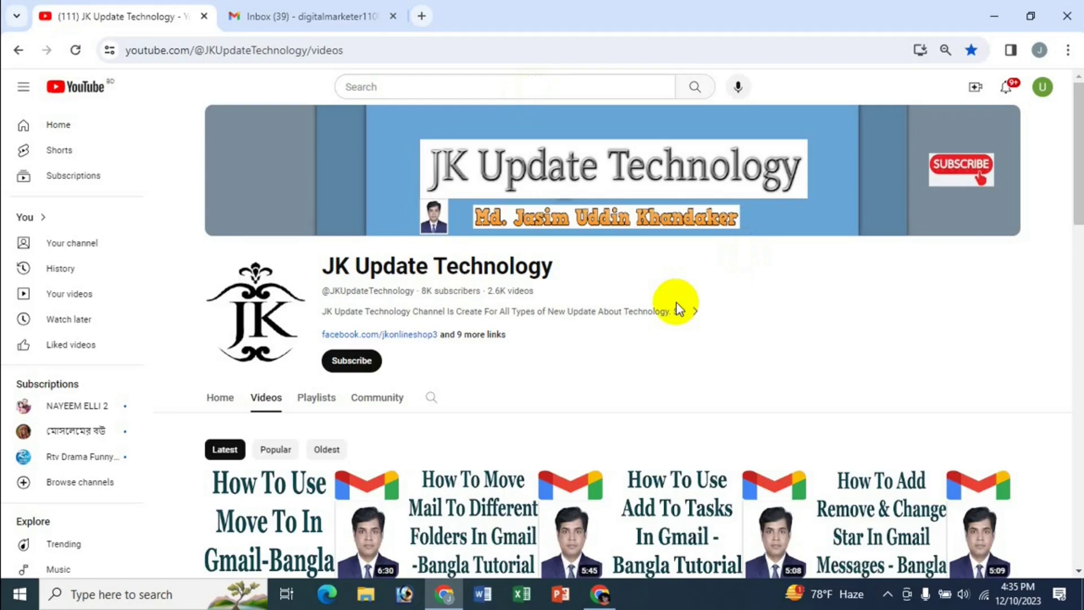